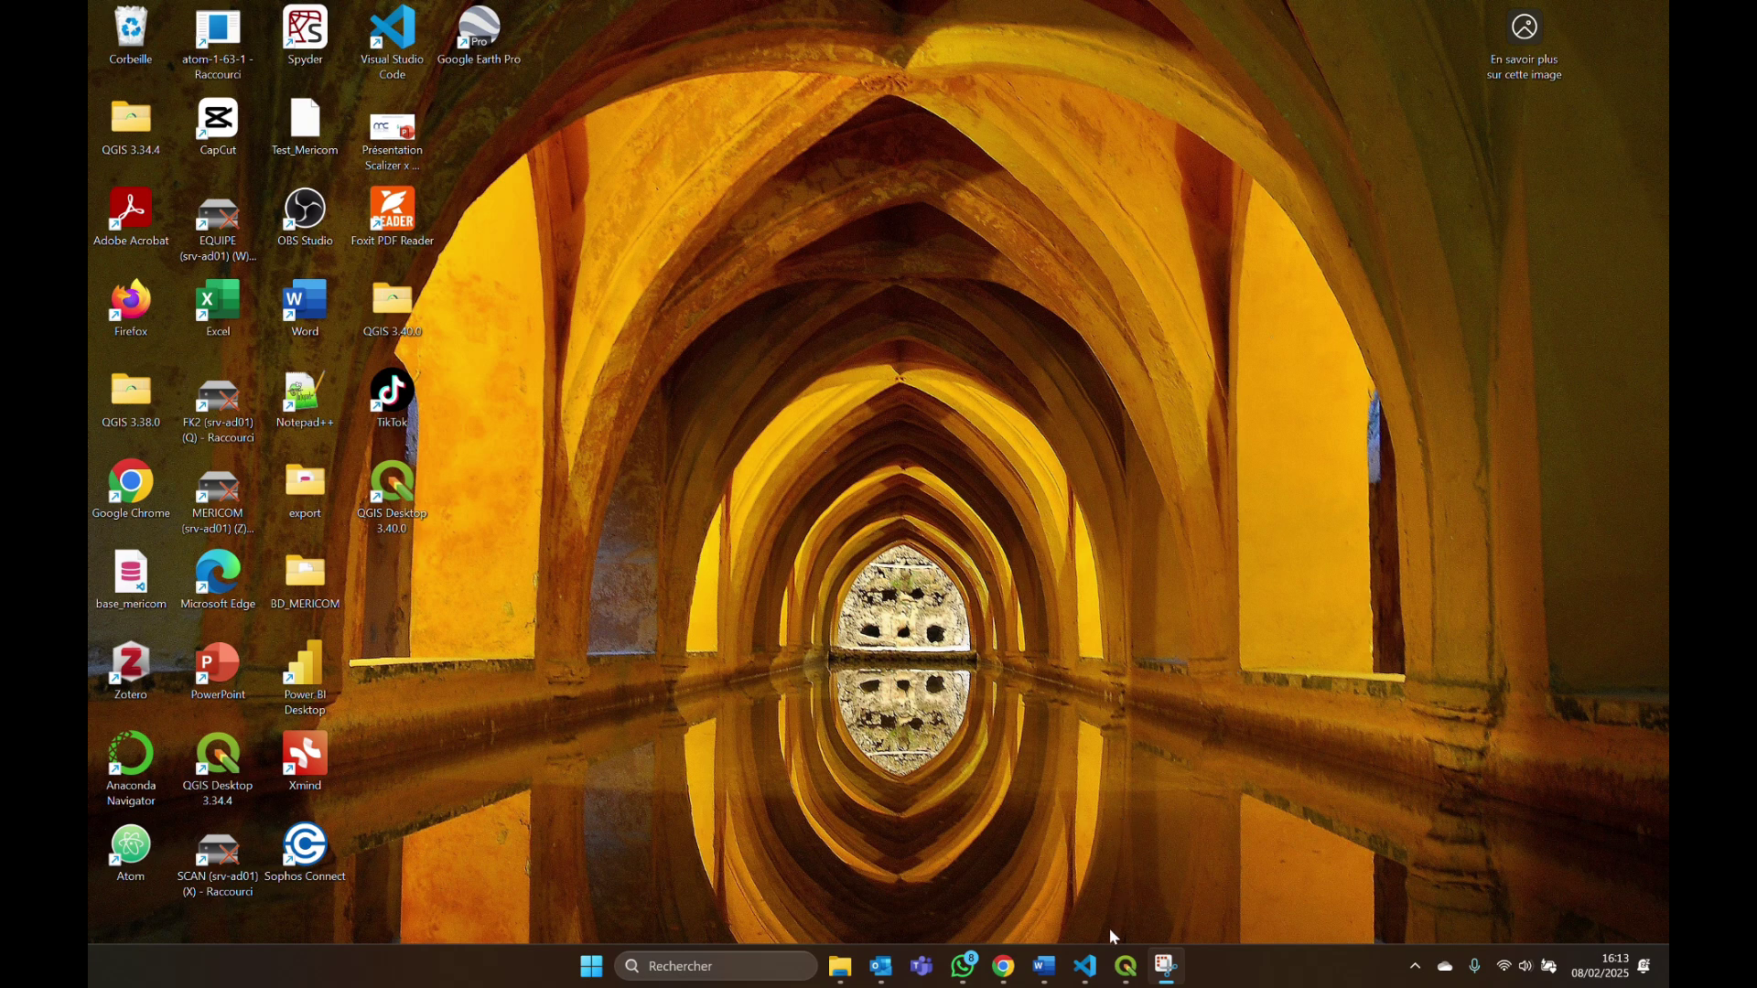
Switch to the QGIS window showing the tutogeoreferencement project.
mouse_move(1125, 967)
left_click(1081, 869)
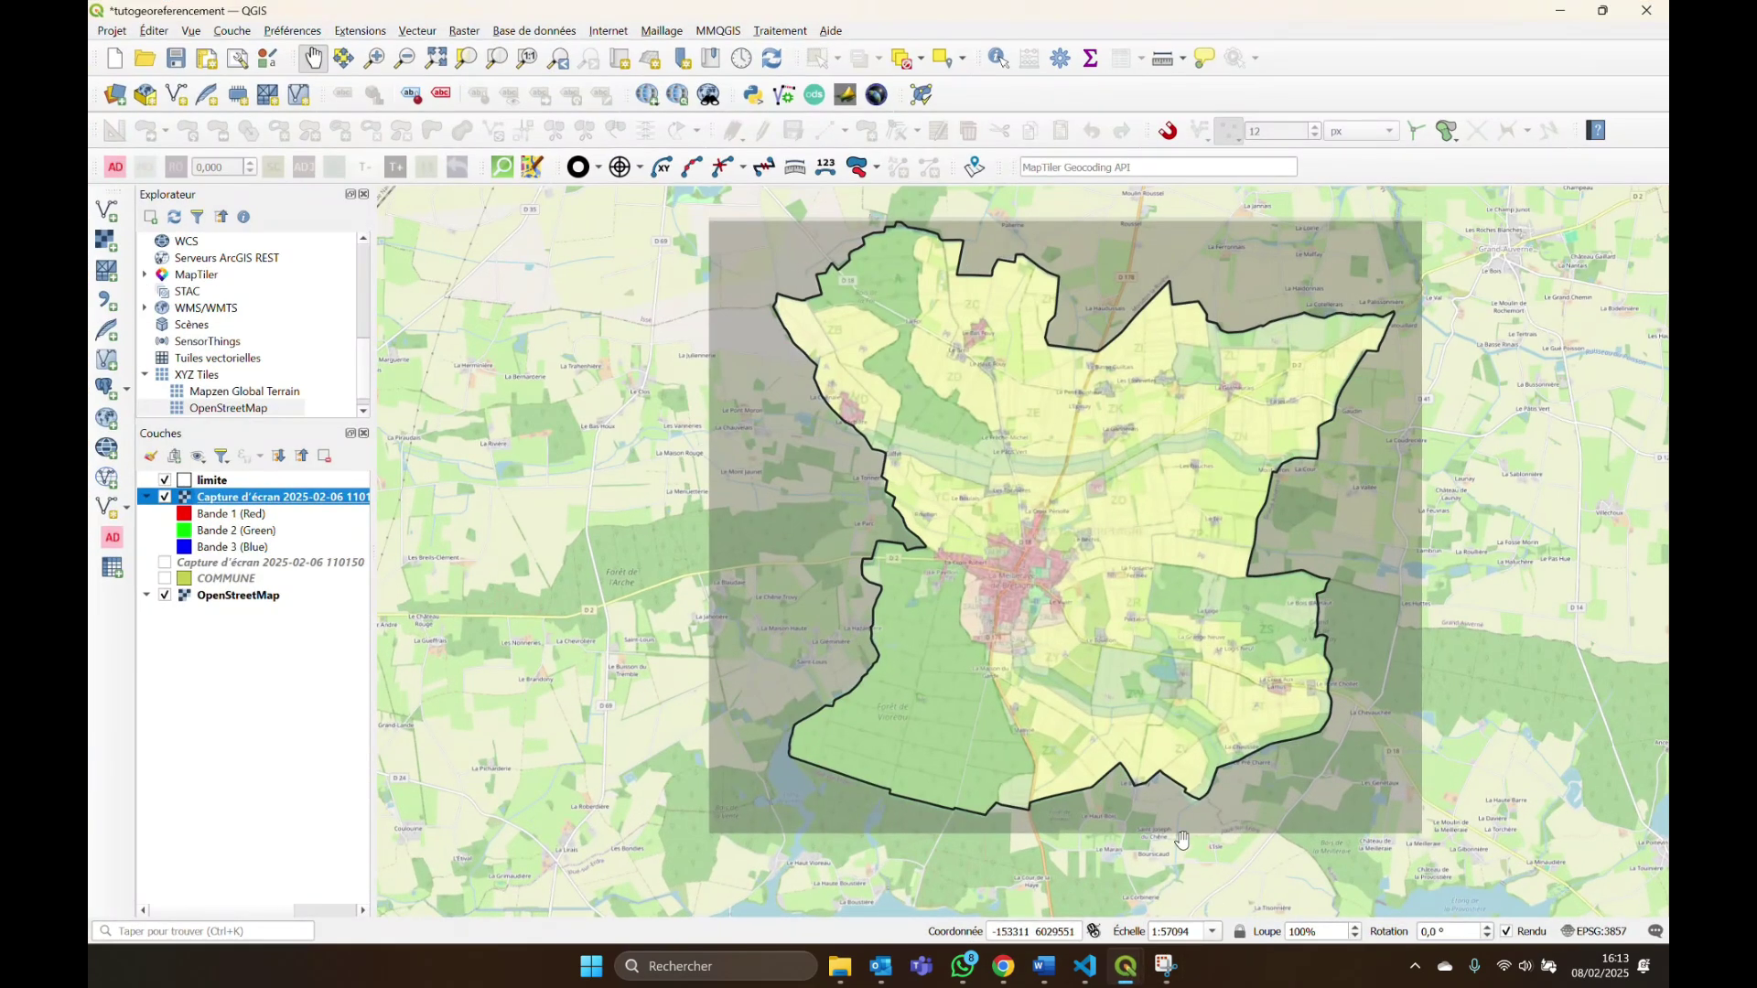
left_click(1308, 798)
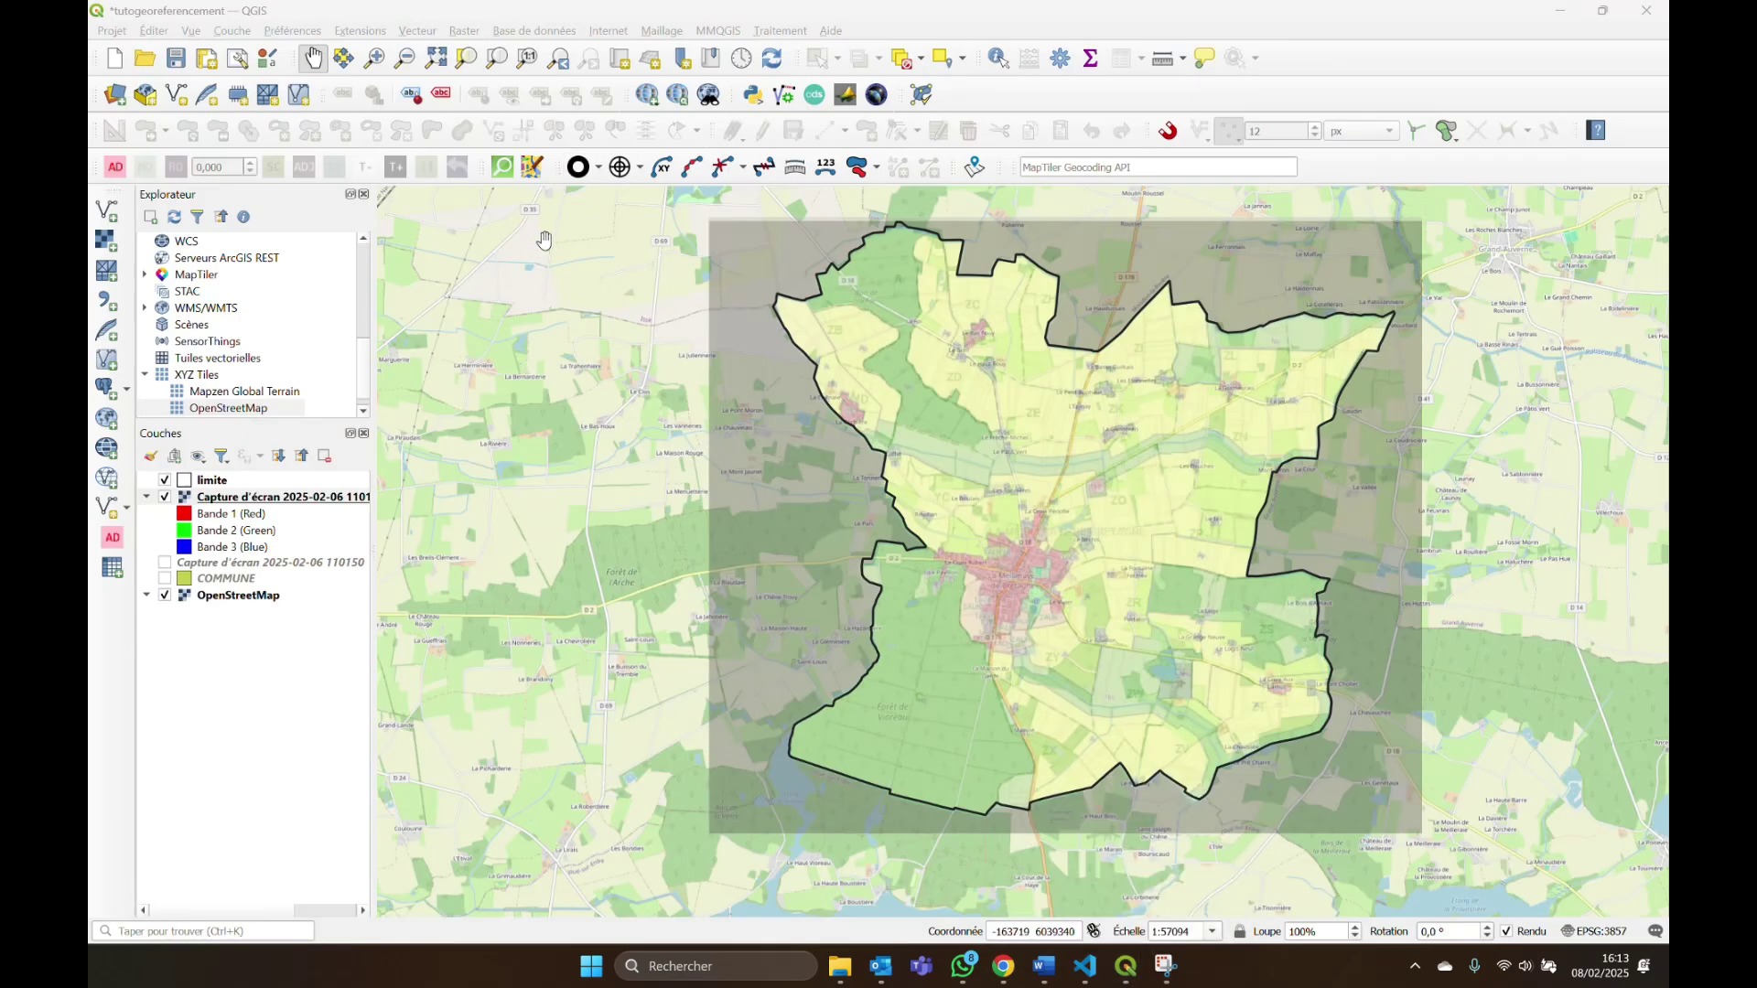
left_click_drag(604, 383, 522, 397)
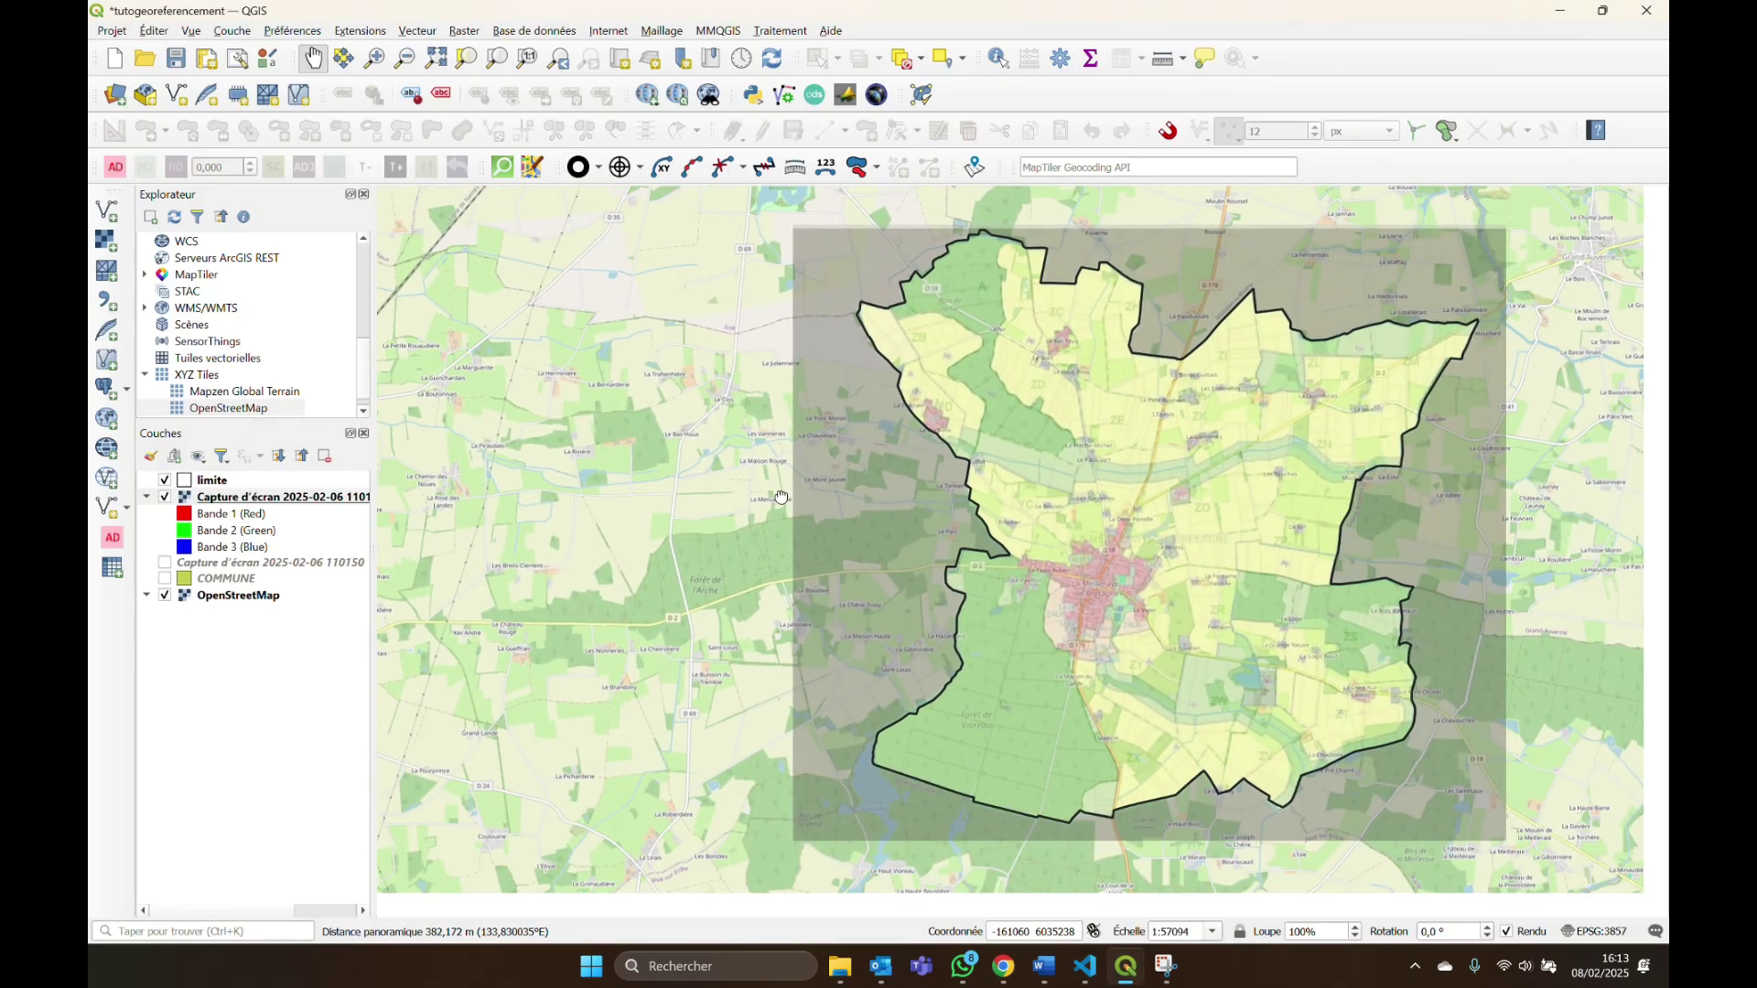
left_click_drag(850, 524, 650, 475)
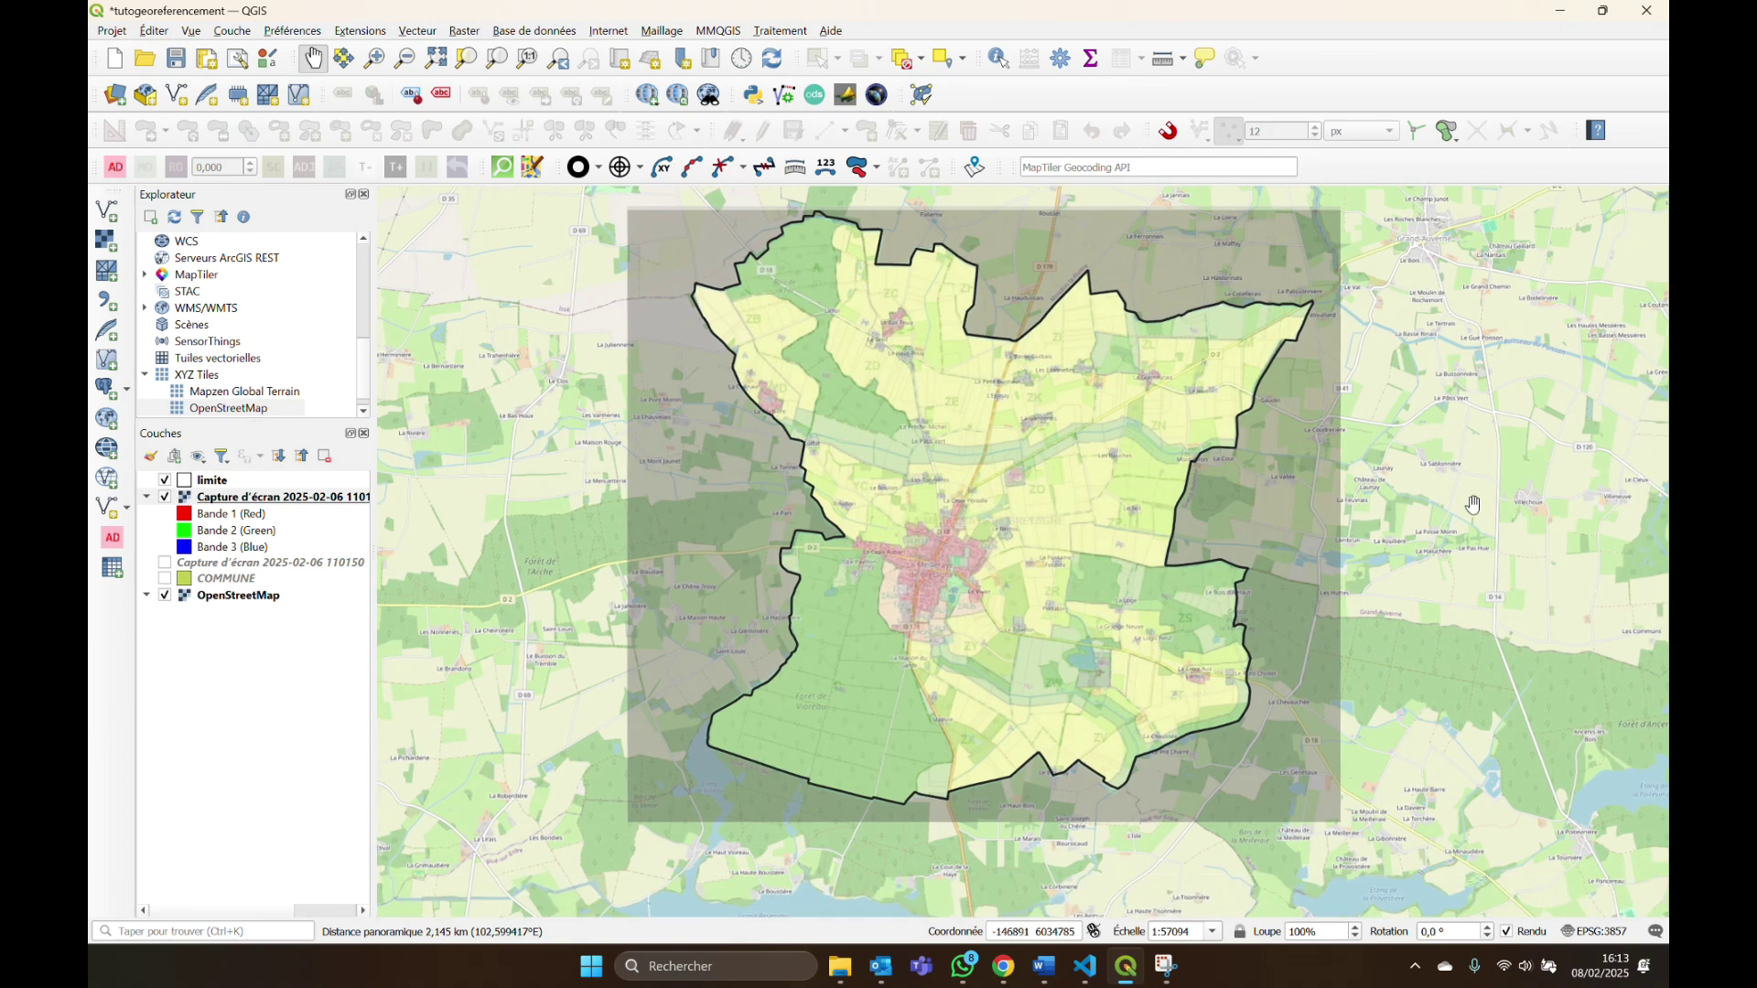
Set the global opacity of the visible georeferenced screenshot layer to 100 %.
left_click(268, 499)
double_click(268, 500)
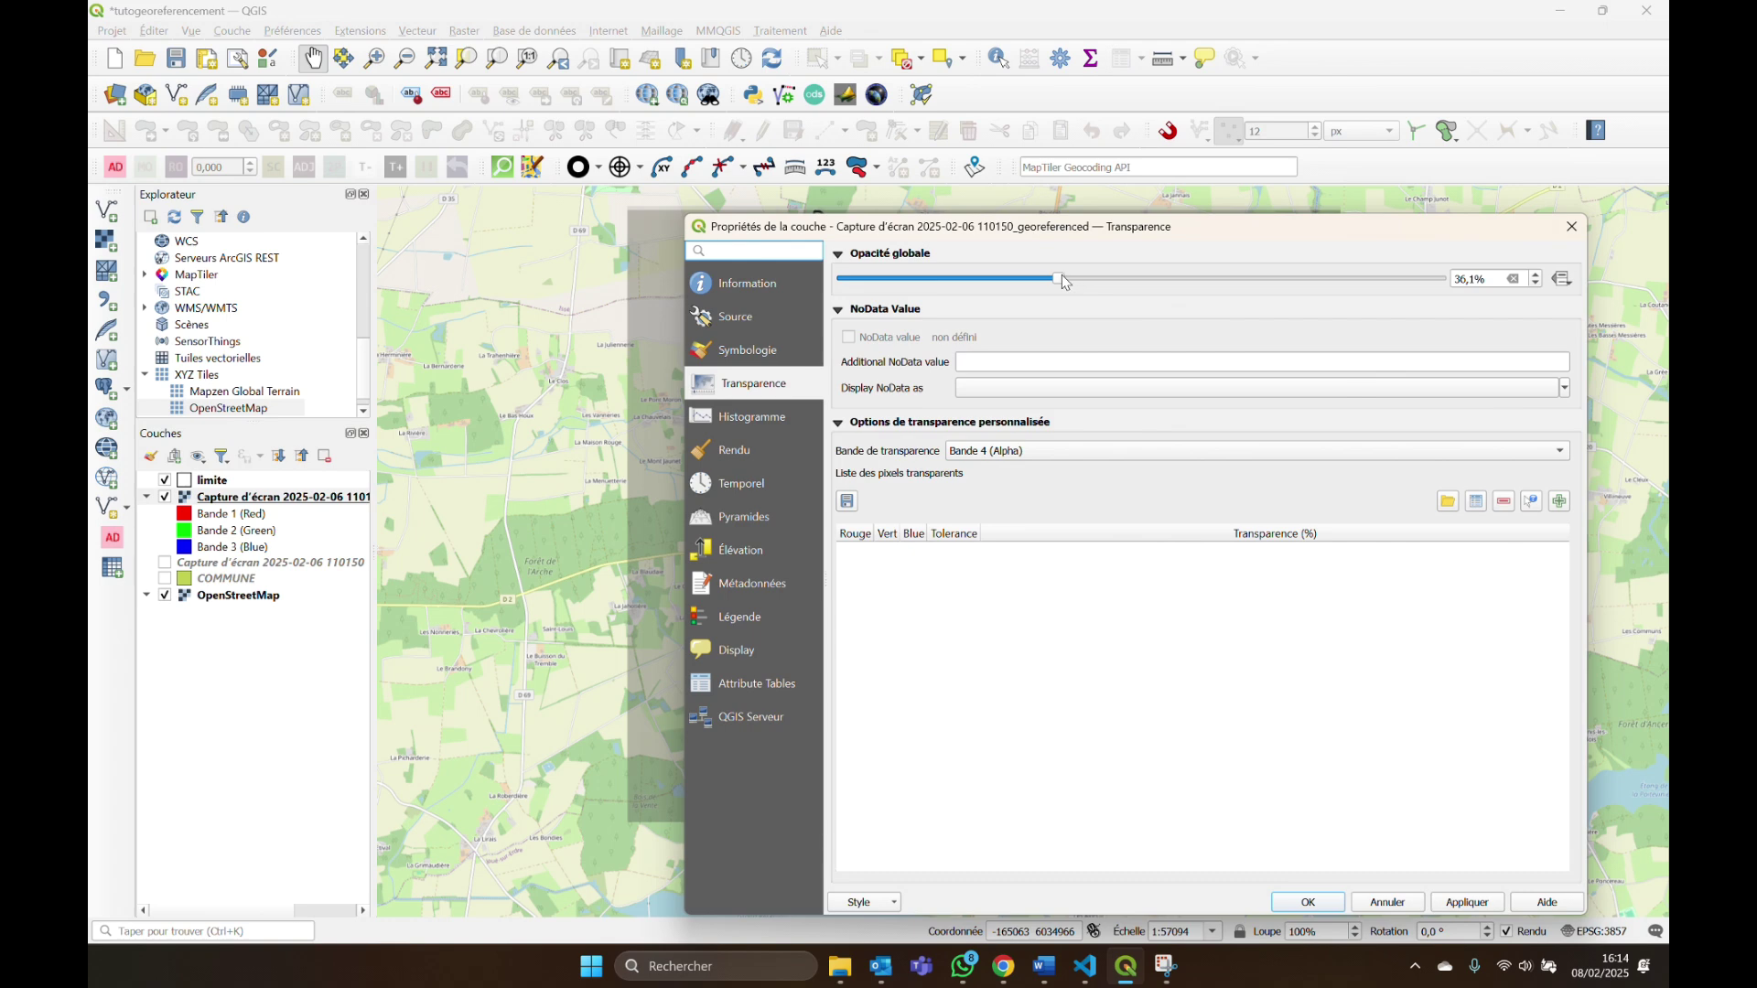
left_click_drag(1064, 281, 1464, 286)
left_click(1474, 905)
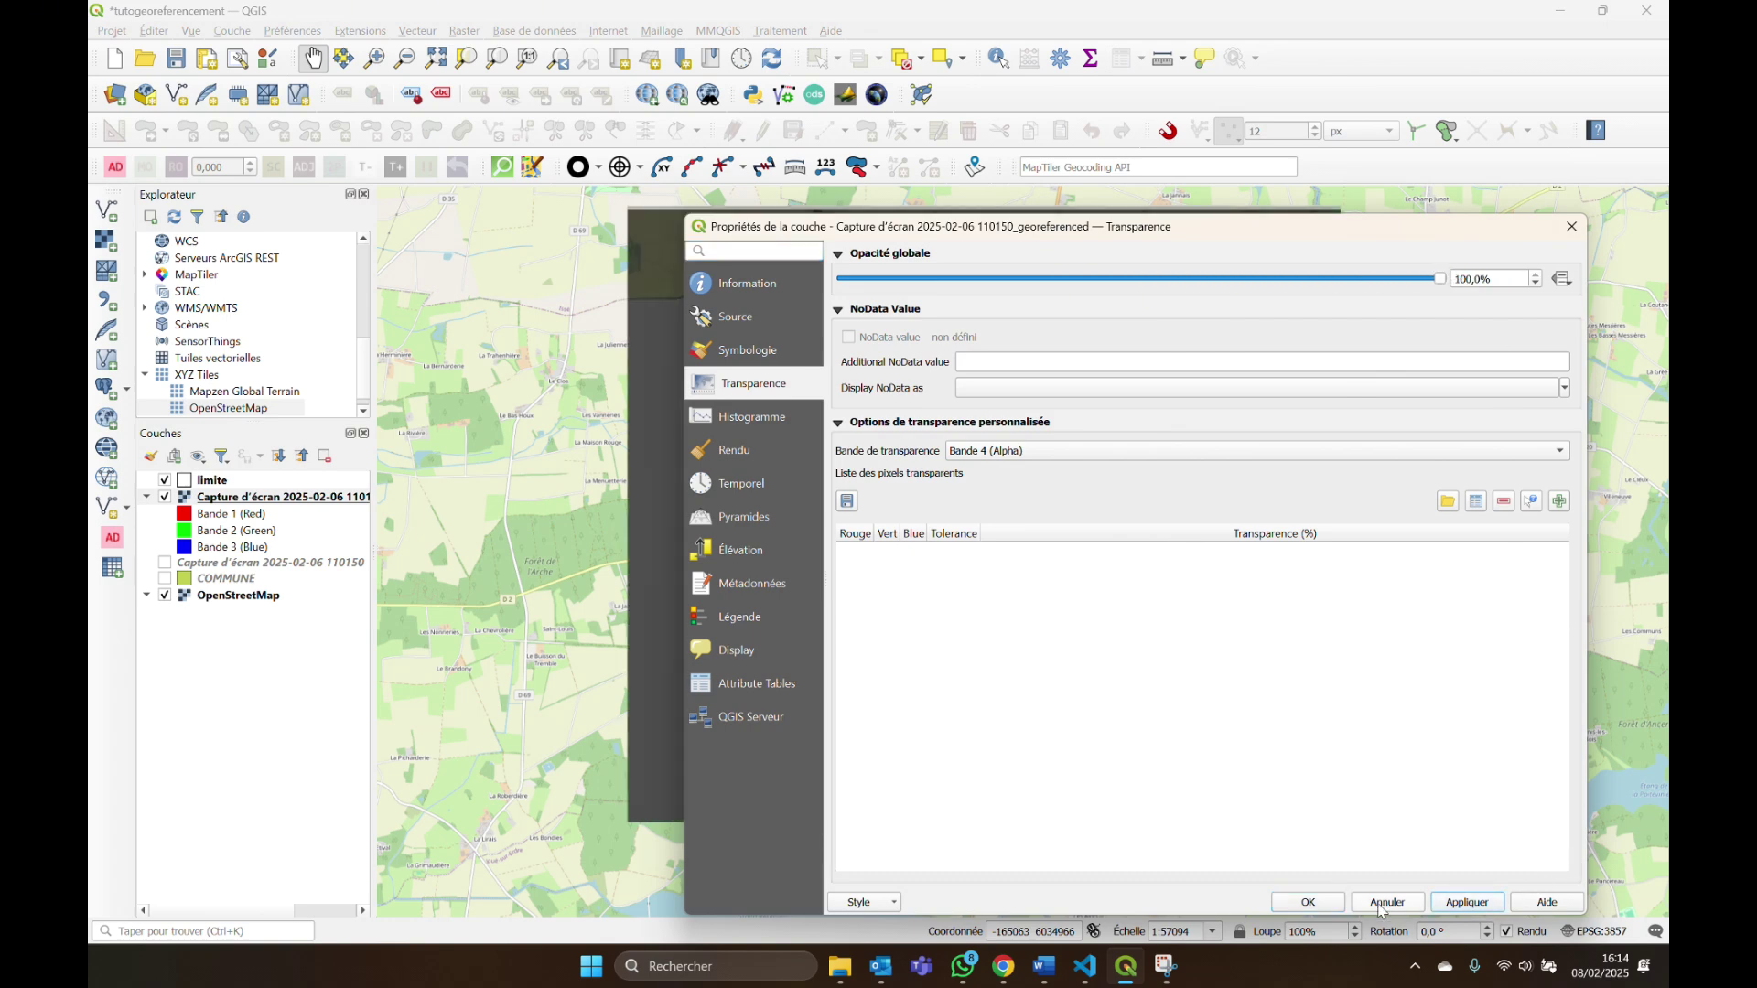
left_click(1332, 904)
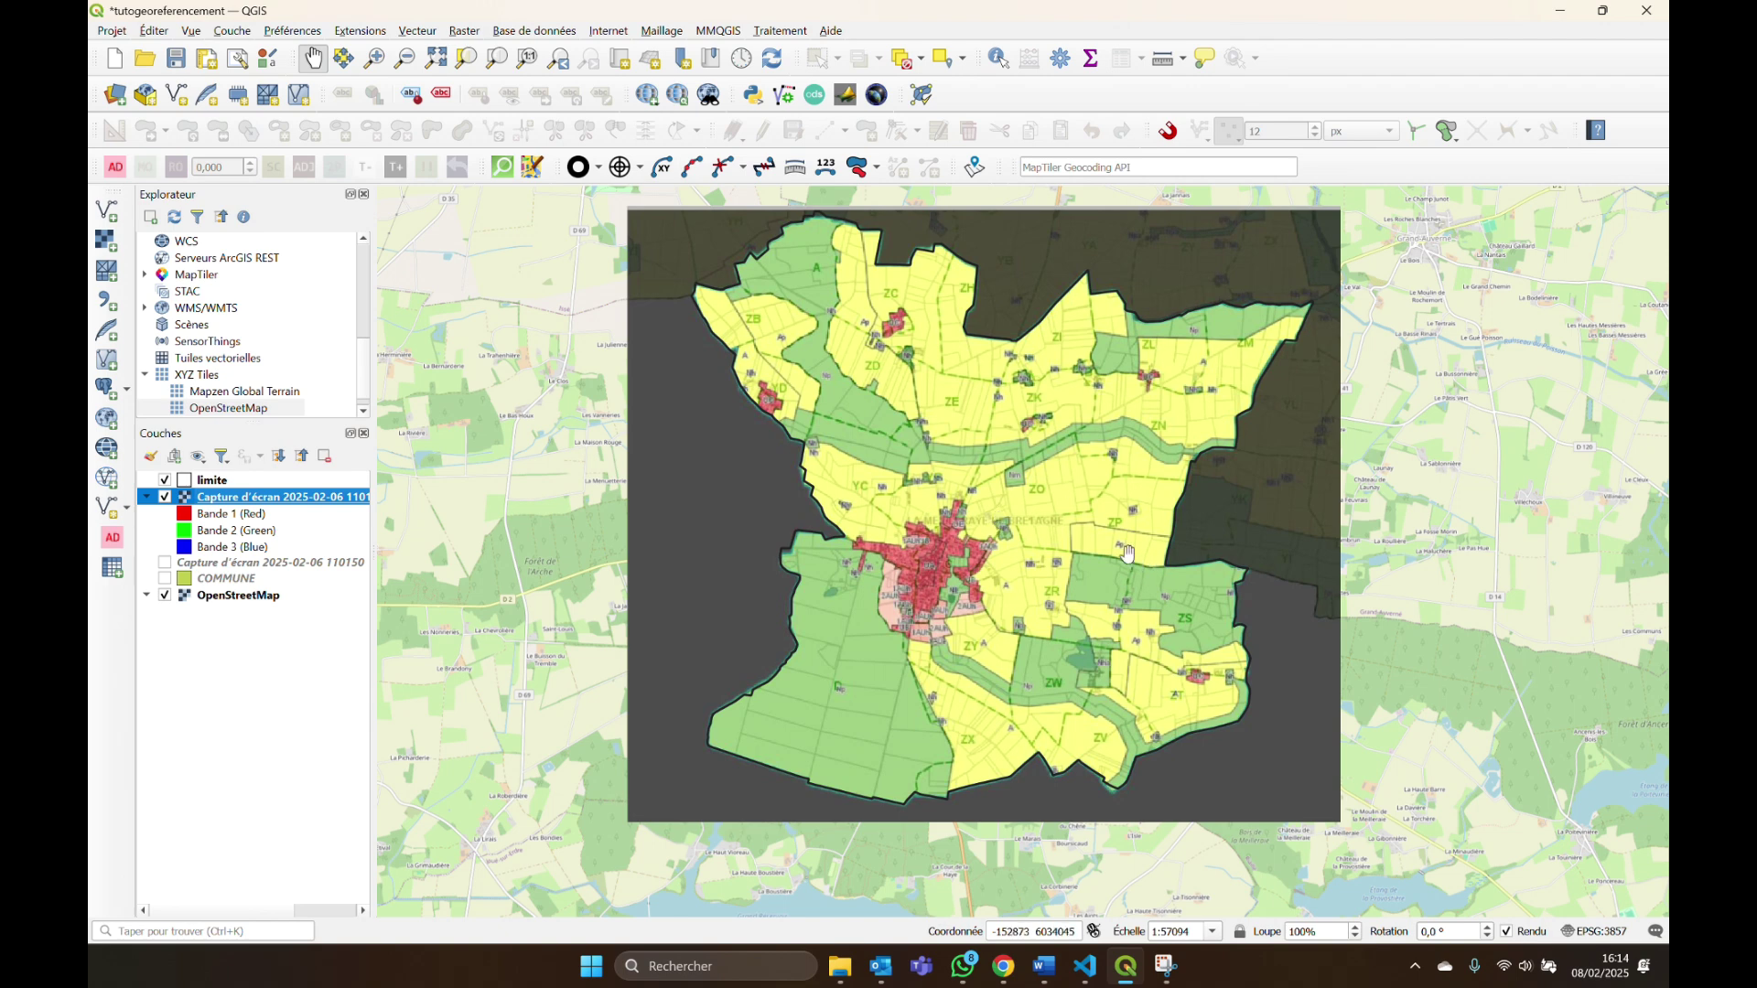
left_click_drag(1122, 549, 989, 599)
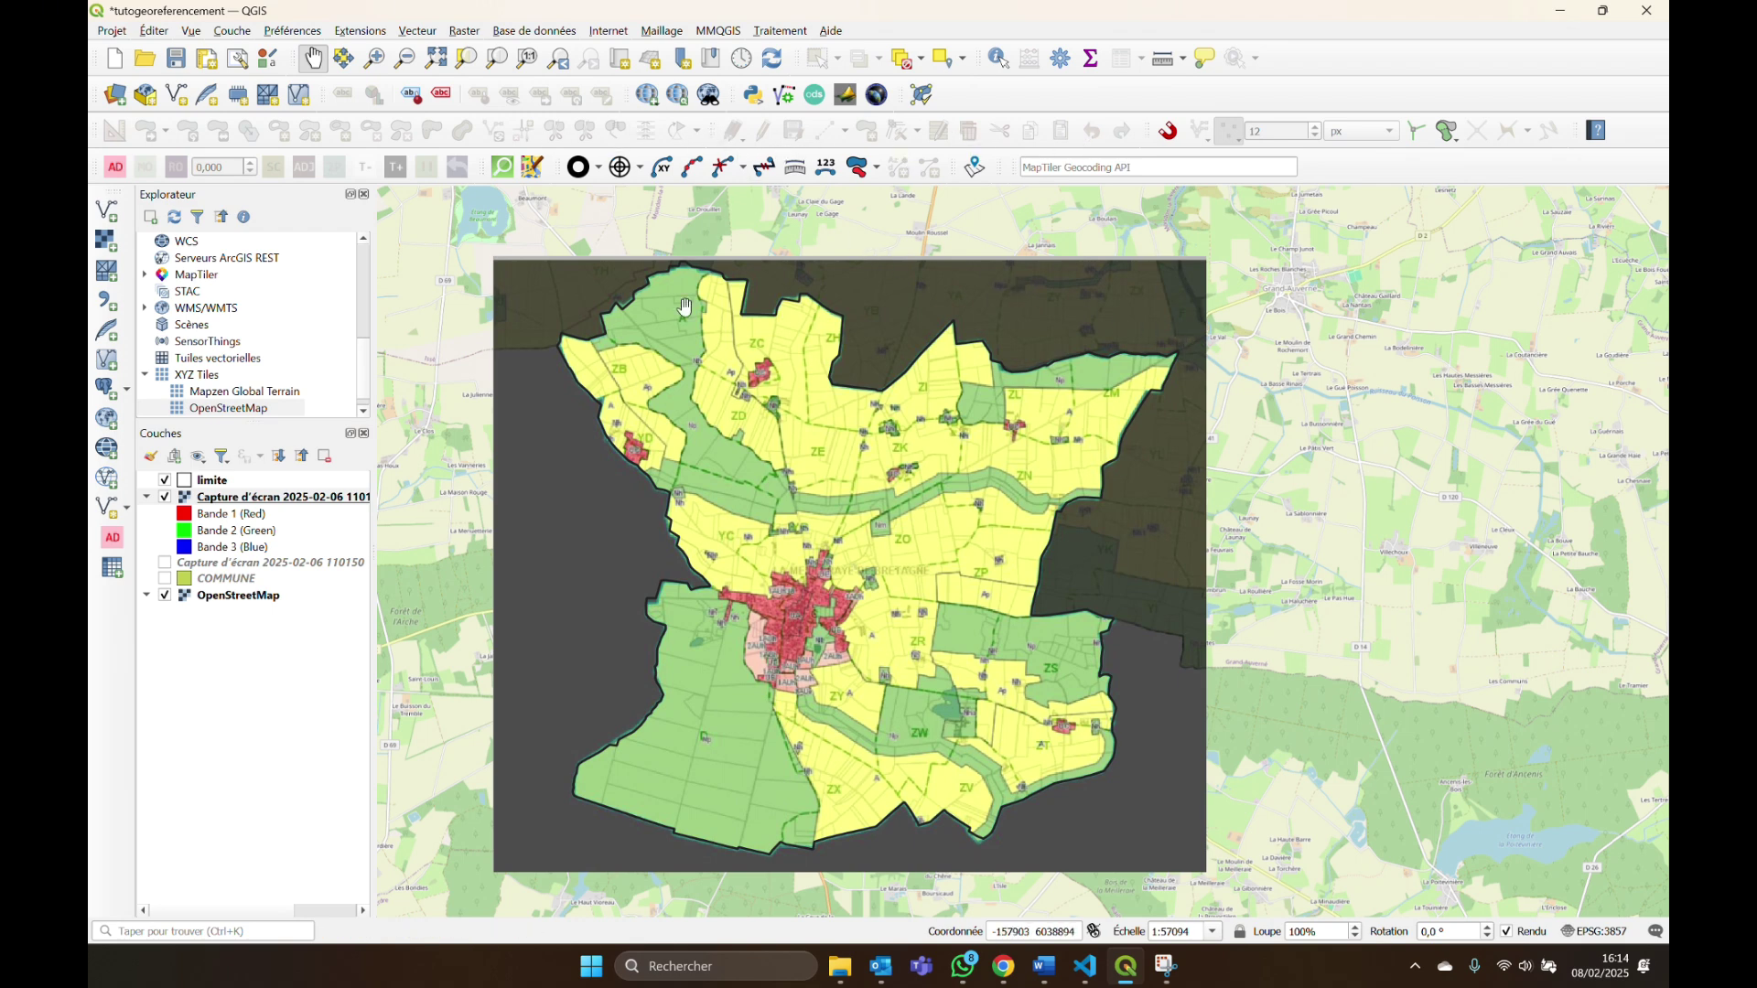
left_click(279, 482)
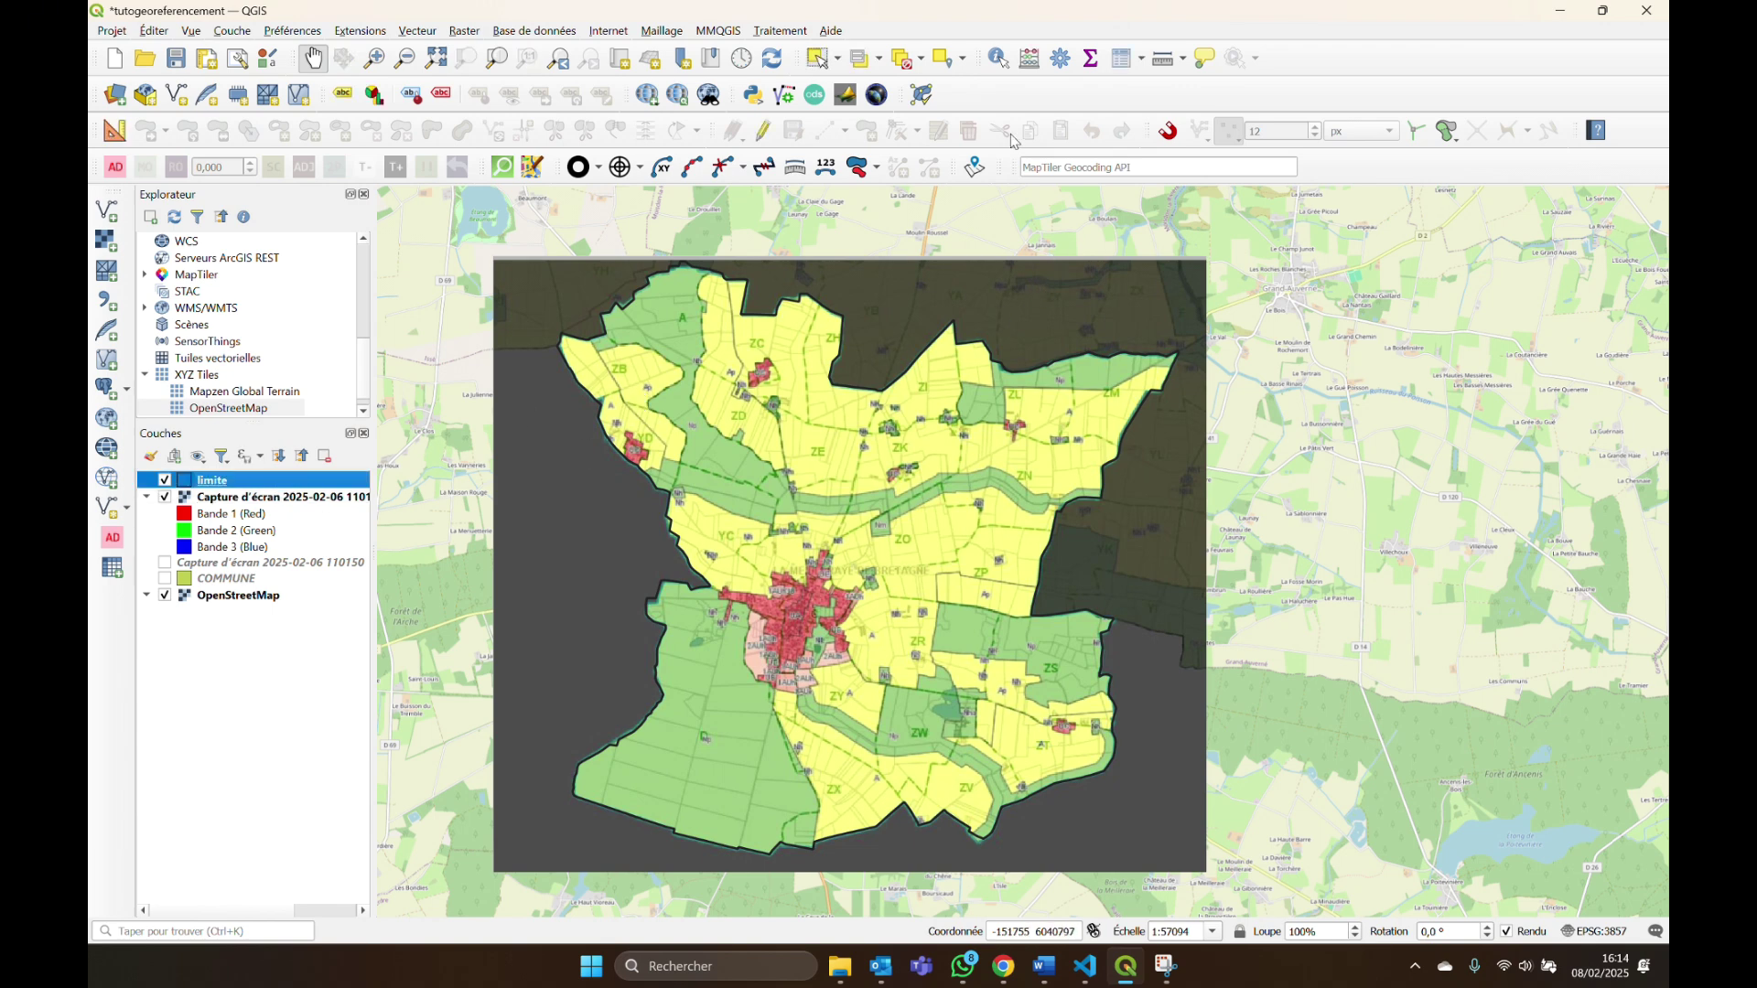
left_click_drag(1302, 302, 1340, 302)
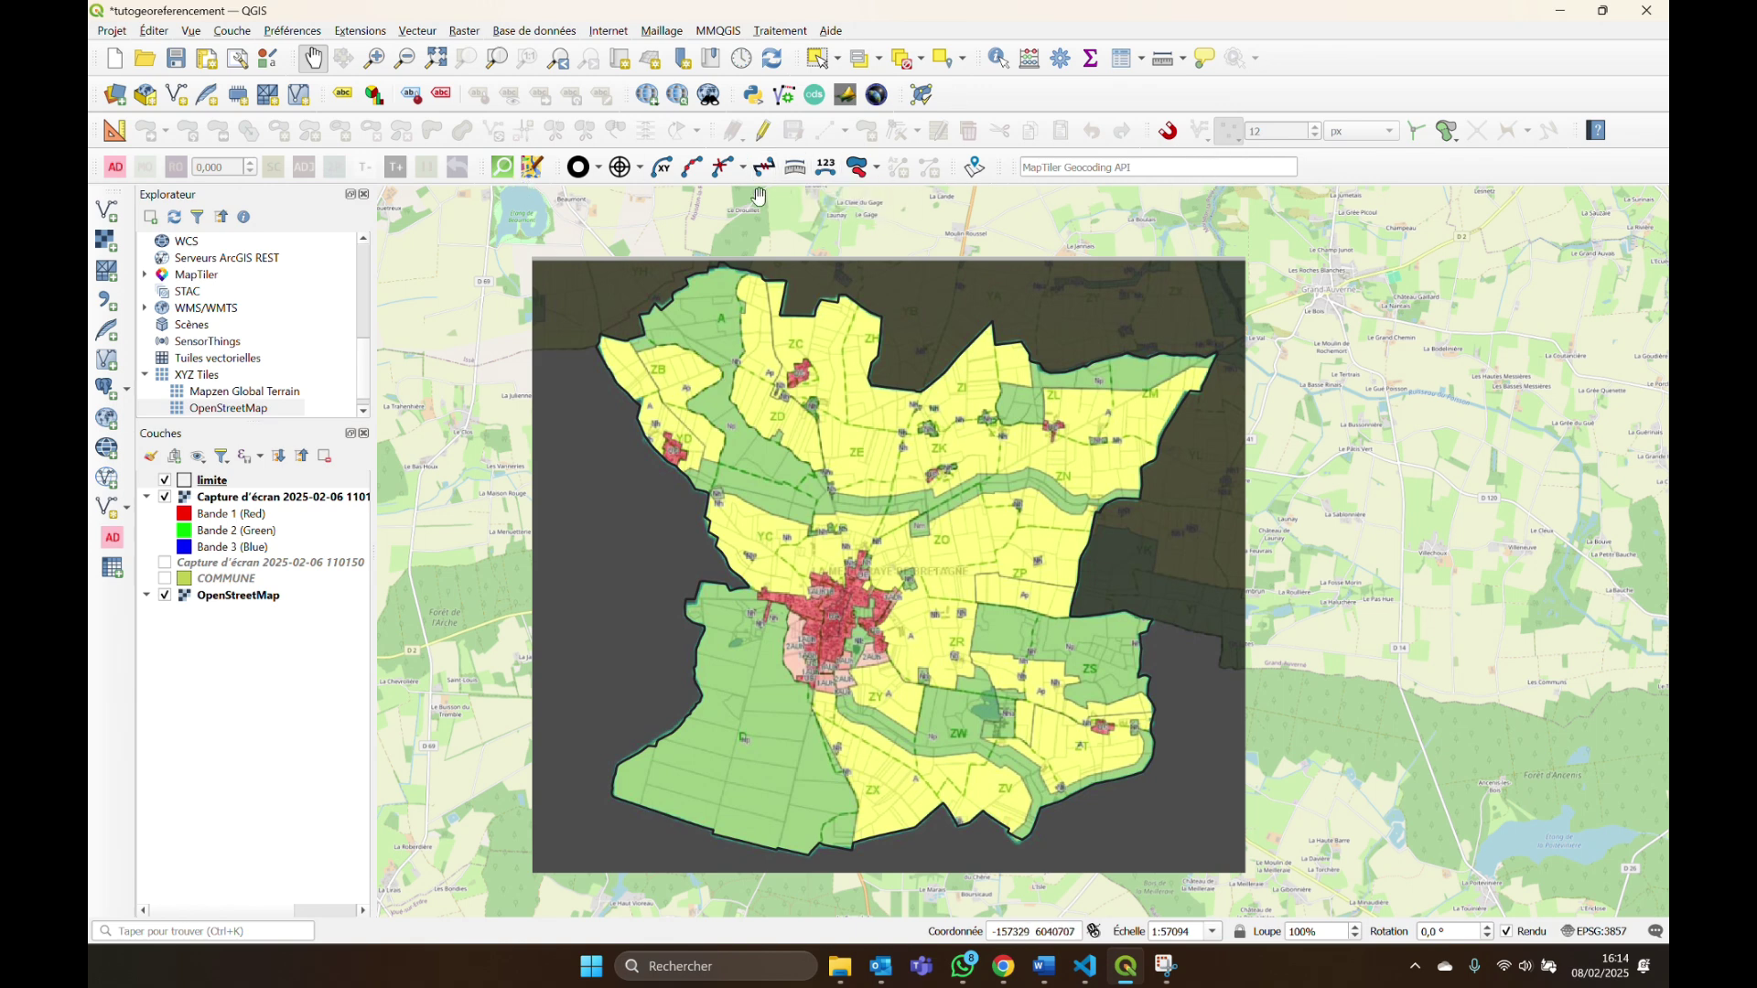
Start a new shapefile layer above limite, saved as Zone_urba in the TUTOQGIS folder, with geometry type Polygone.
left_click(228, 485)
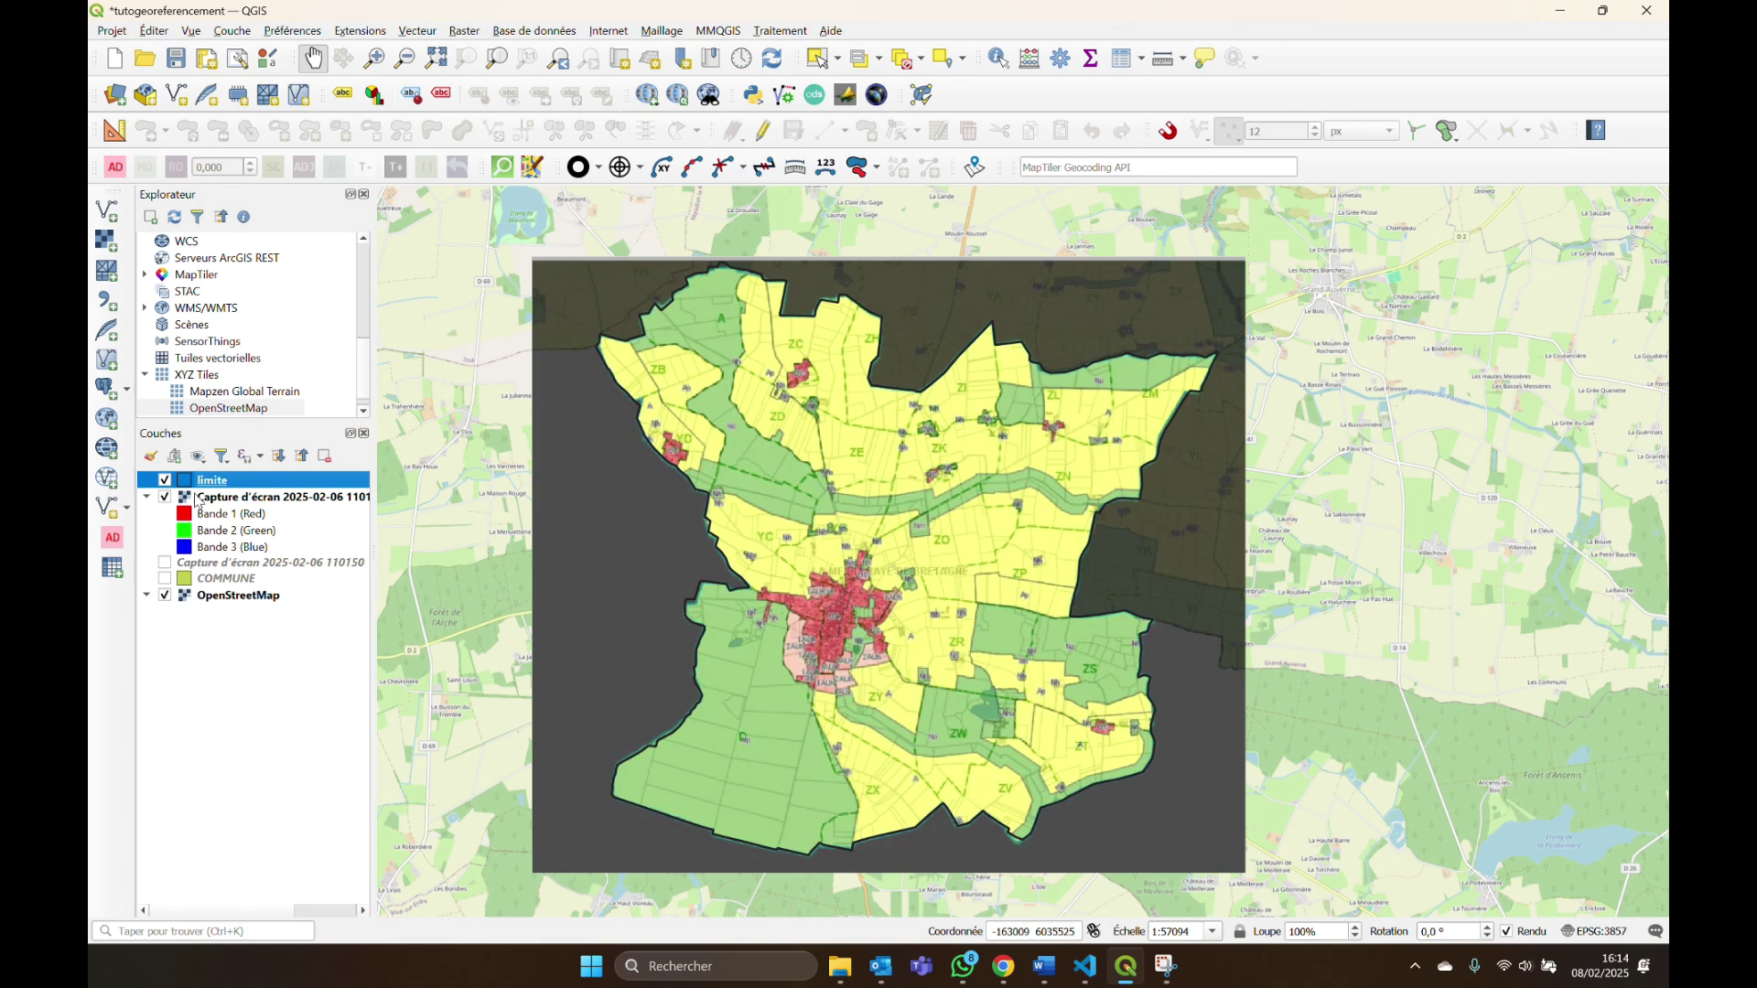
left_click(234, 30)
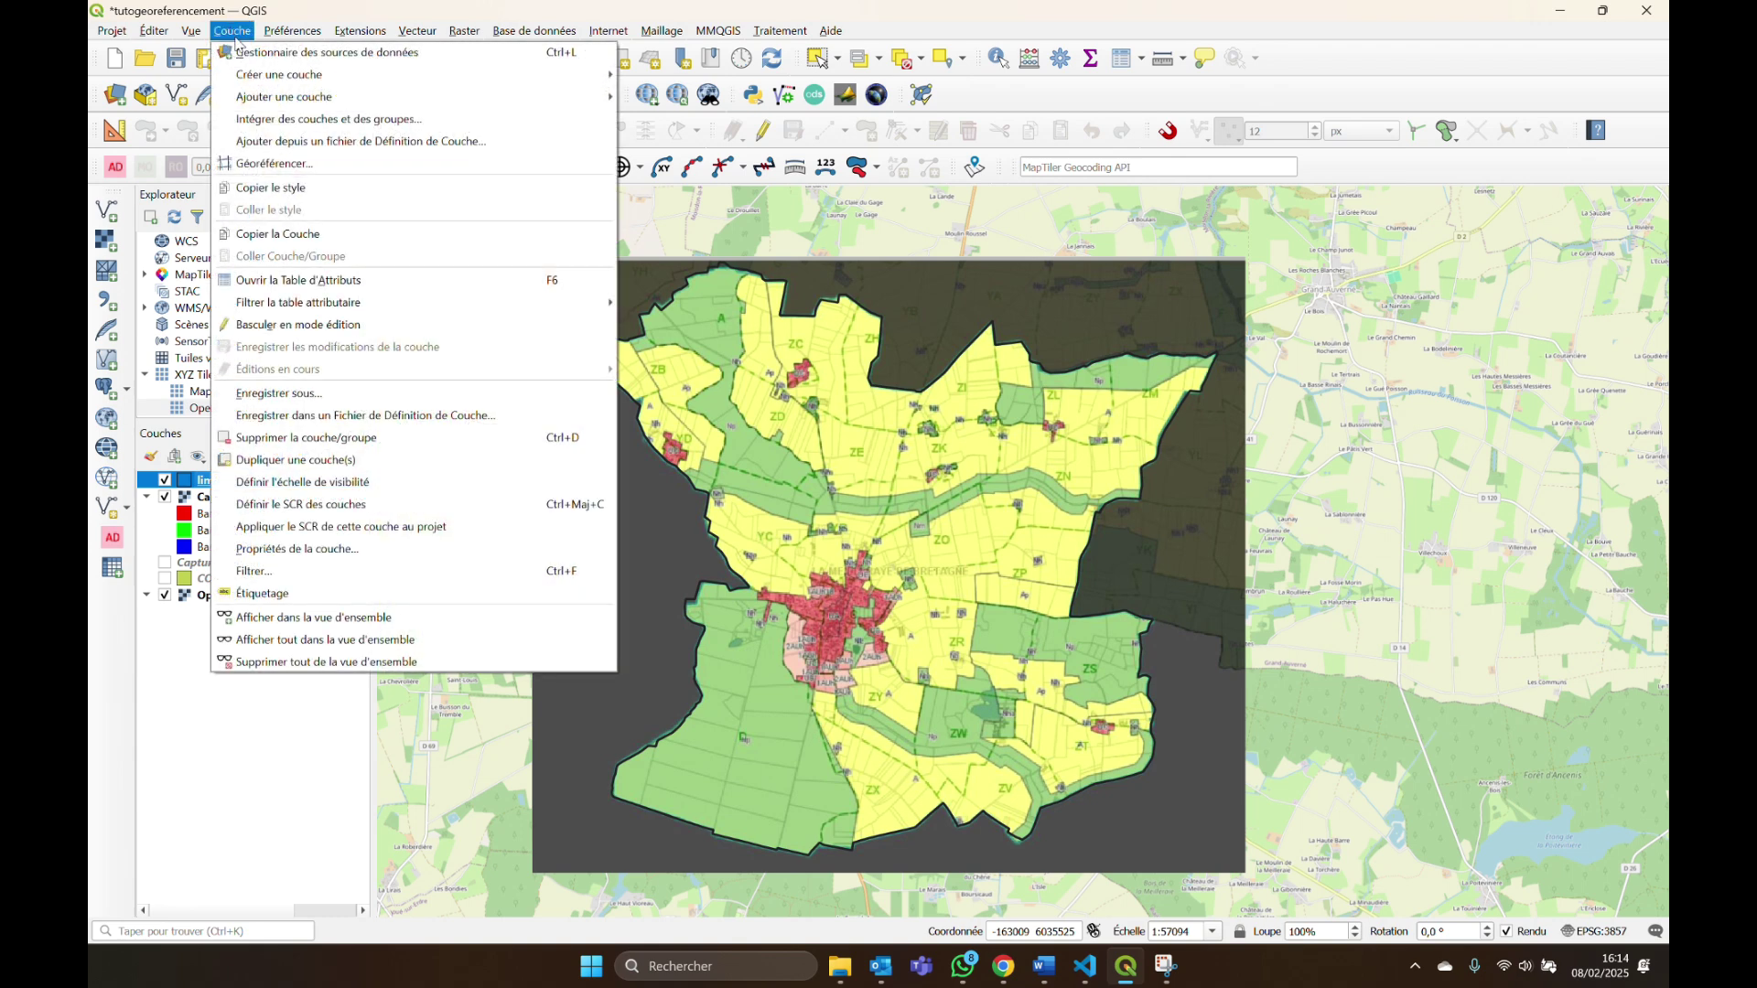
mouse_move(257, 80)
left_click(677, 97)
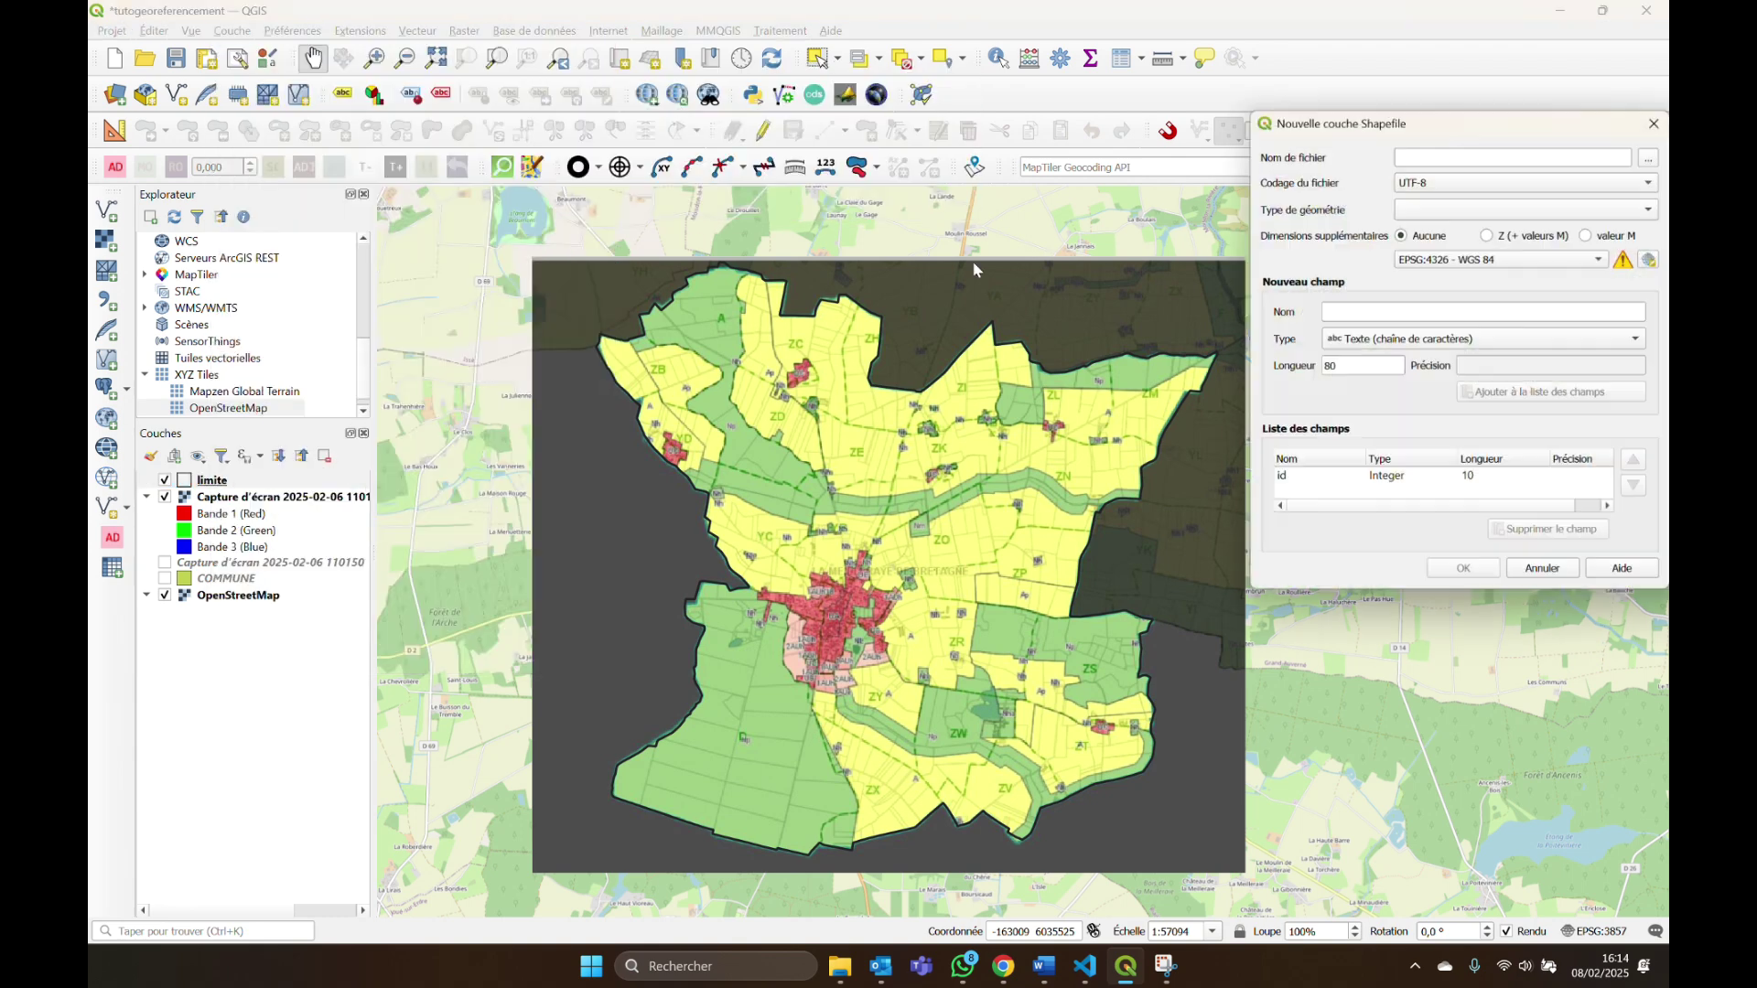
left_click_drag(1477, 132, 1150, 149)
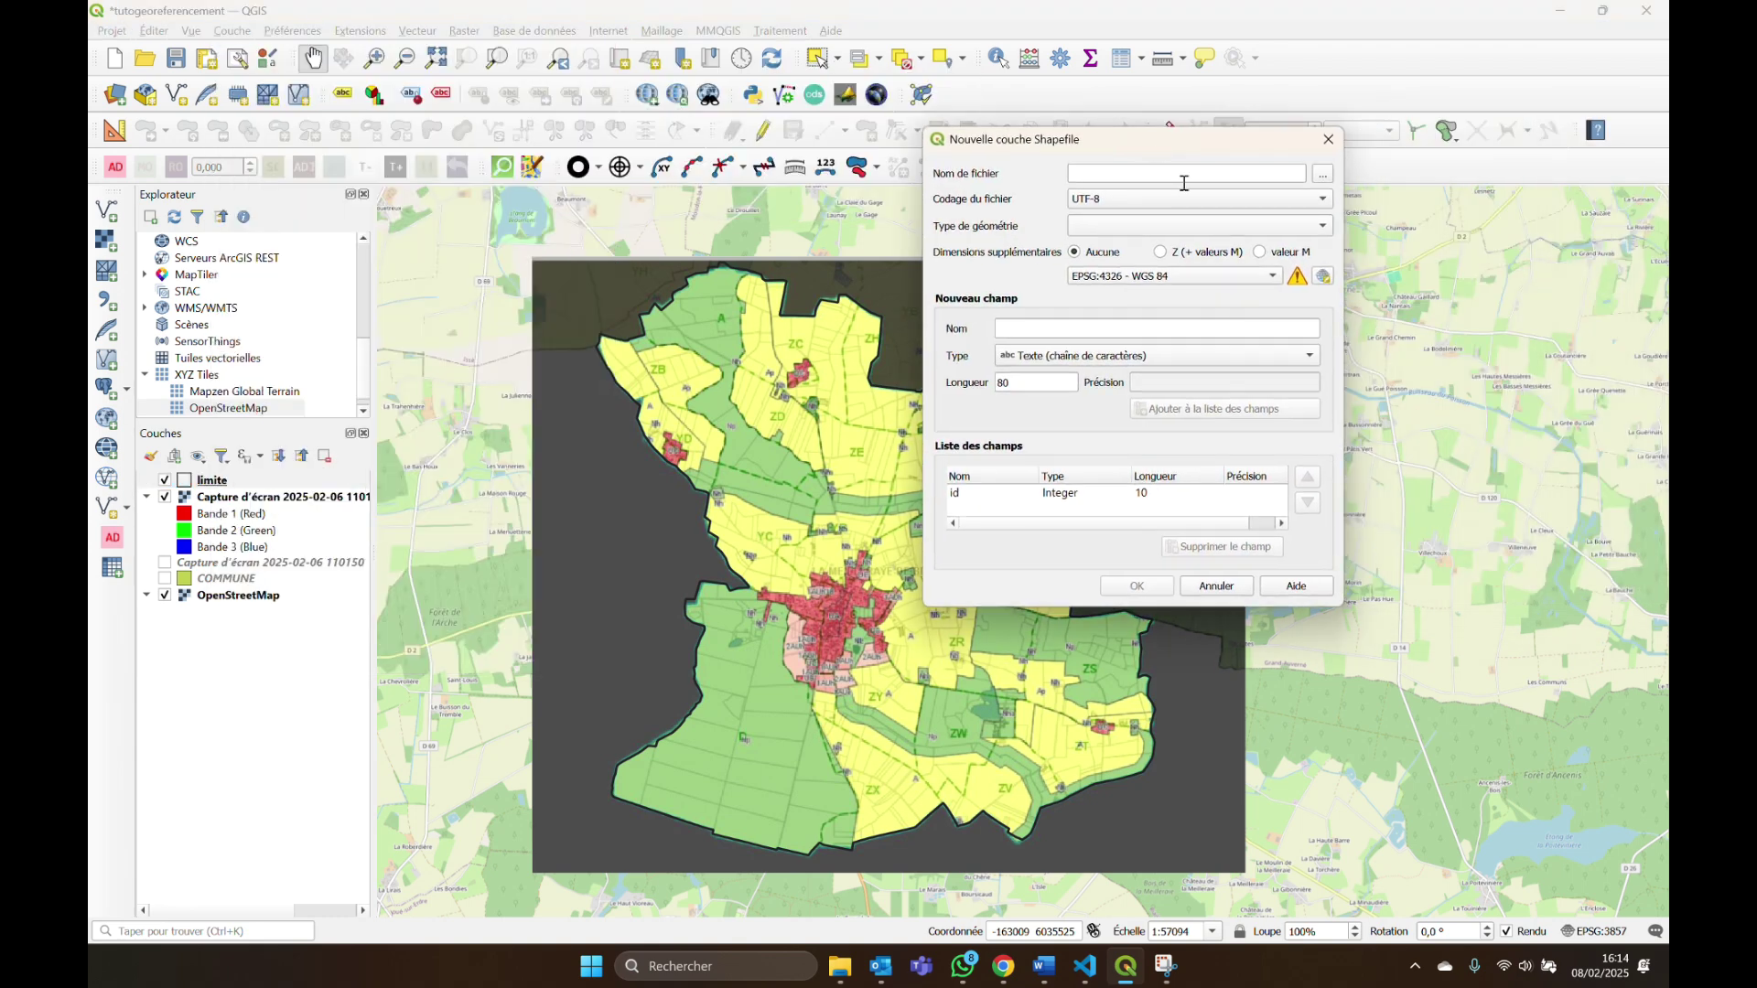
left_click(1319, 176)
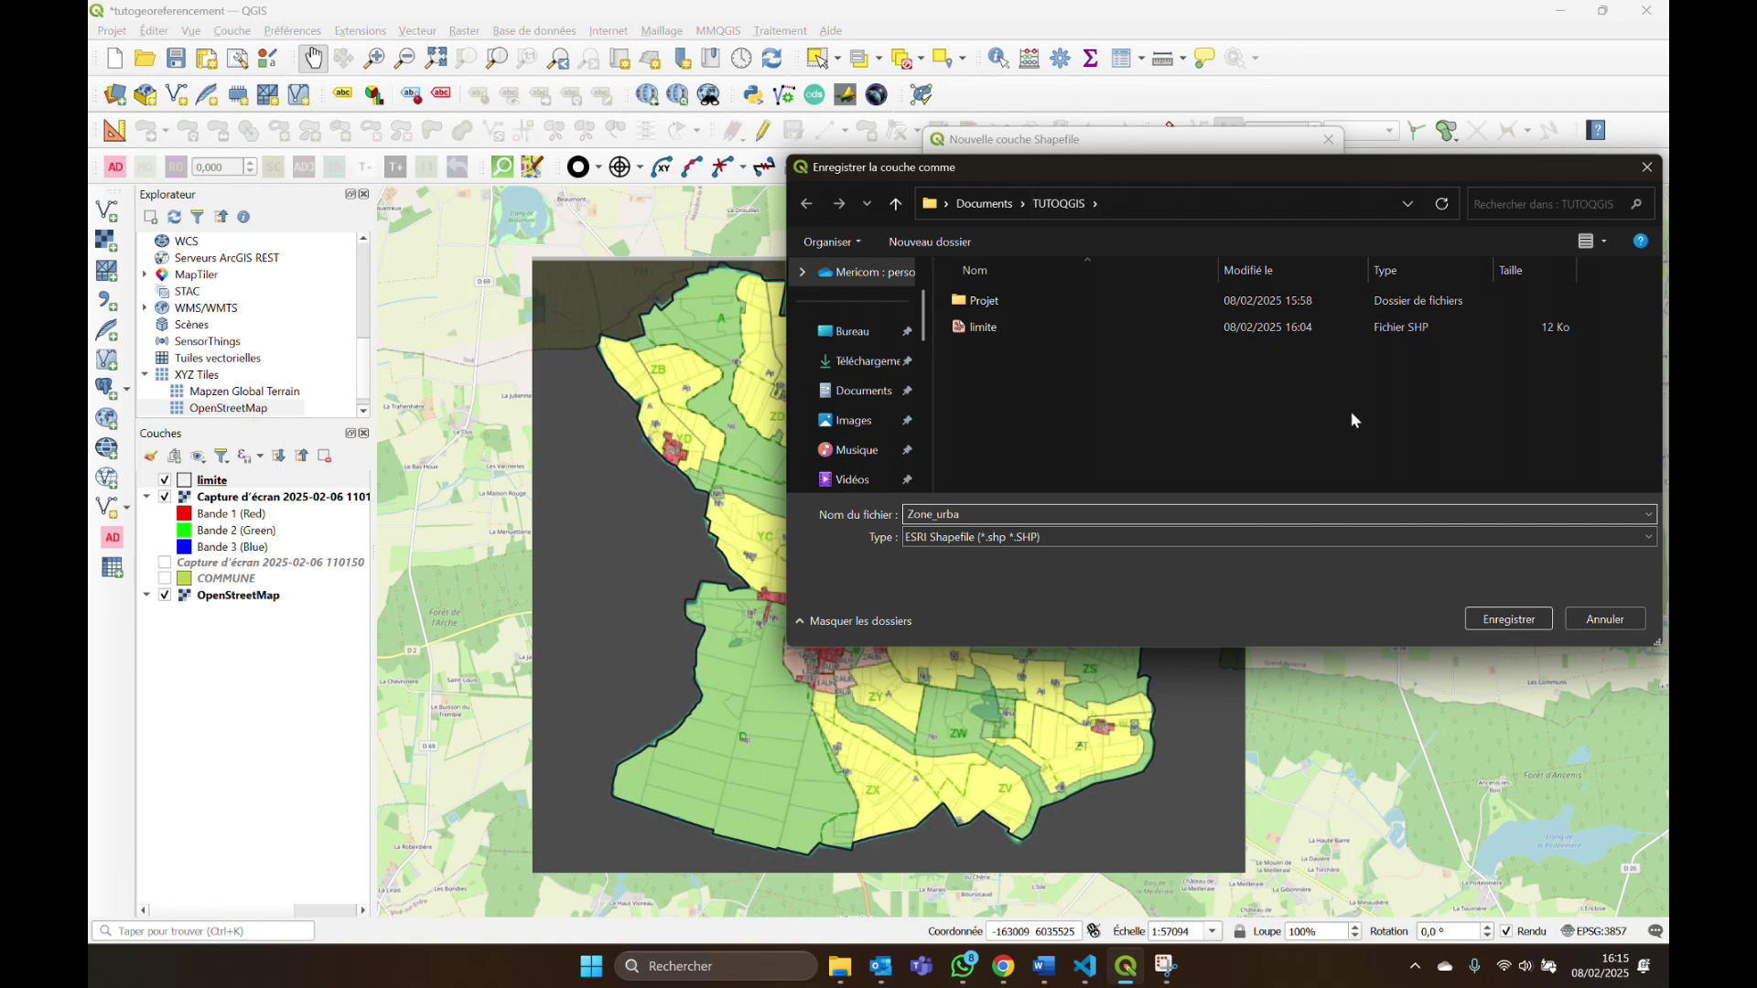
left_click(1484, 625)
left_click(1135, 226)
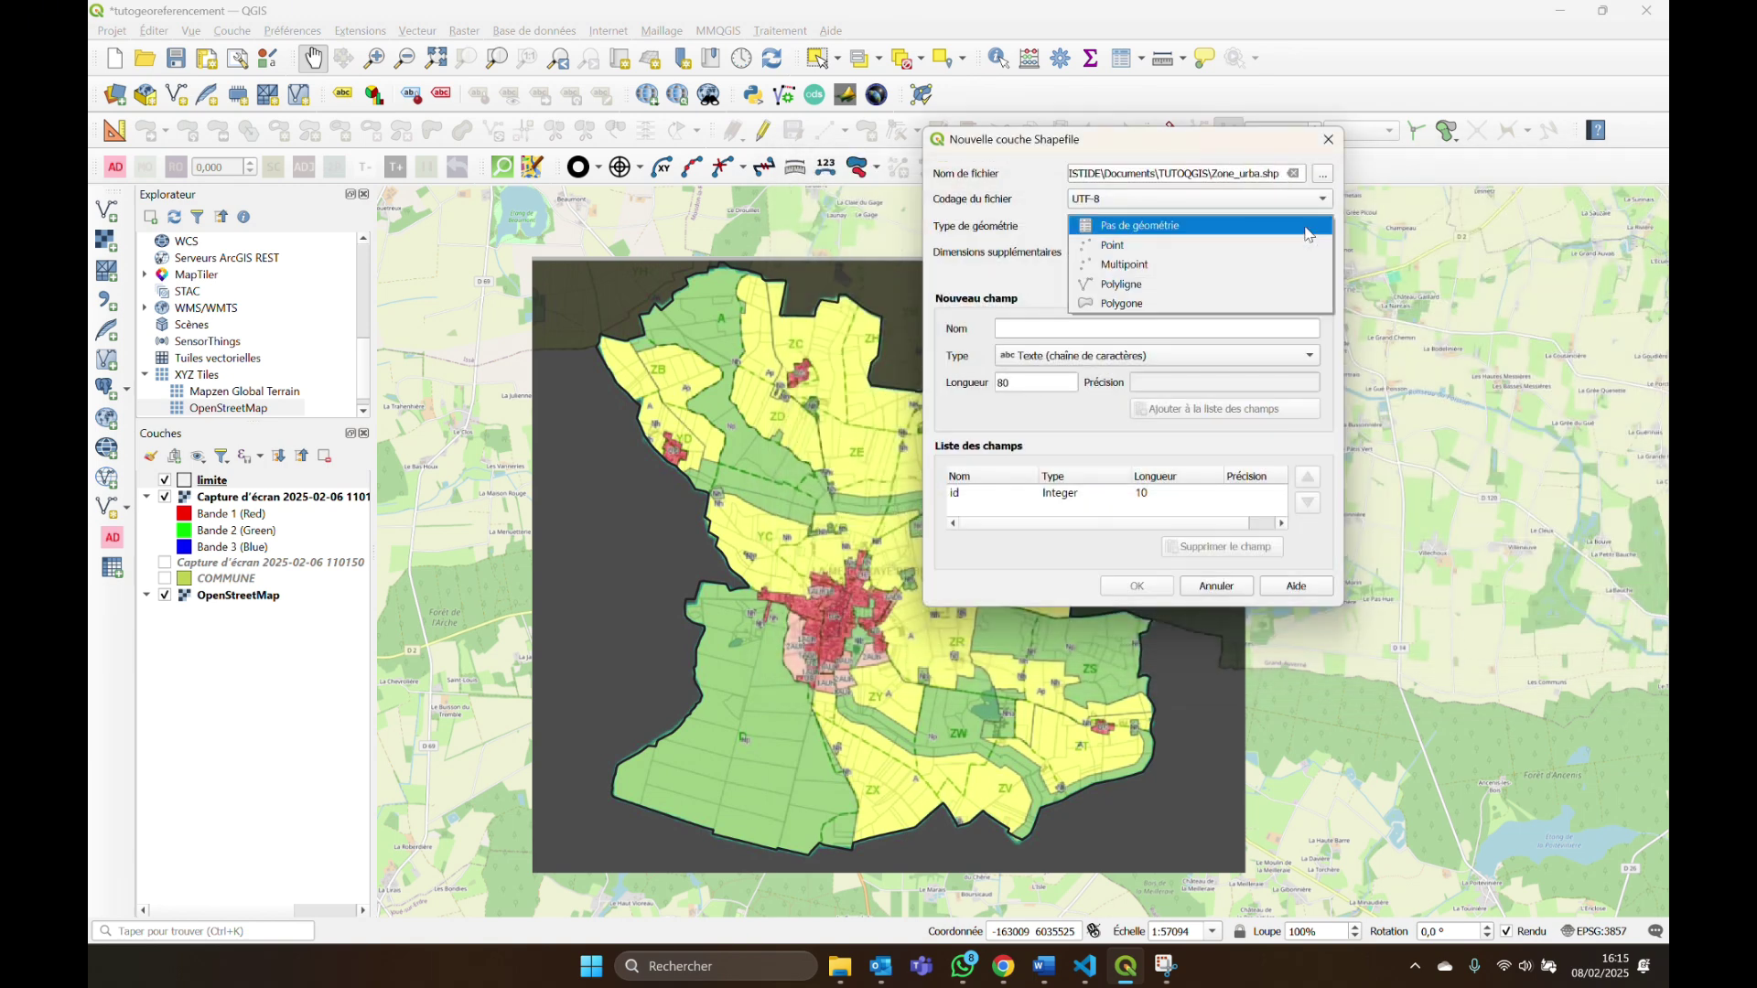
left_click(1117, 304)
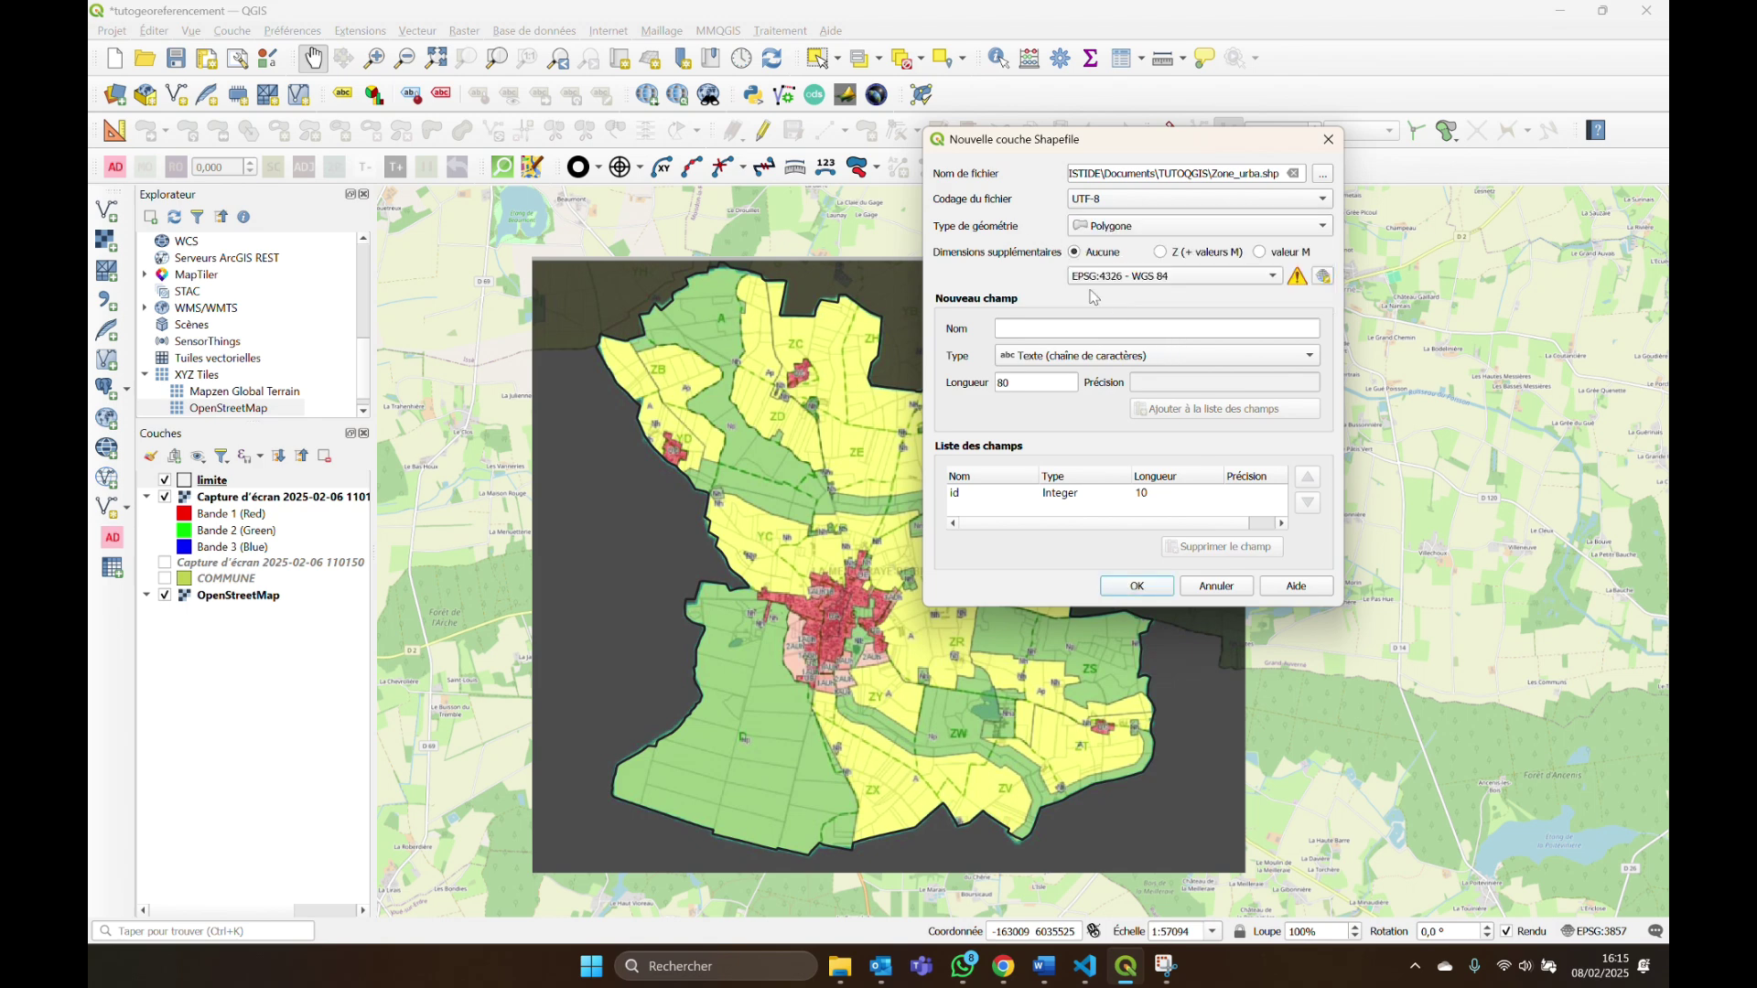
Set the new layer's coordinate system to EPSG:2154 - RGF93 v1 / Lambert-93 and create the layer.
left_click(1271, 278)
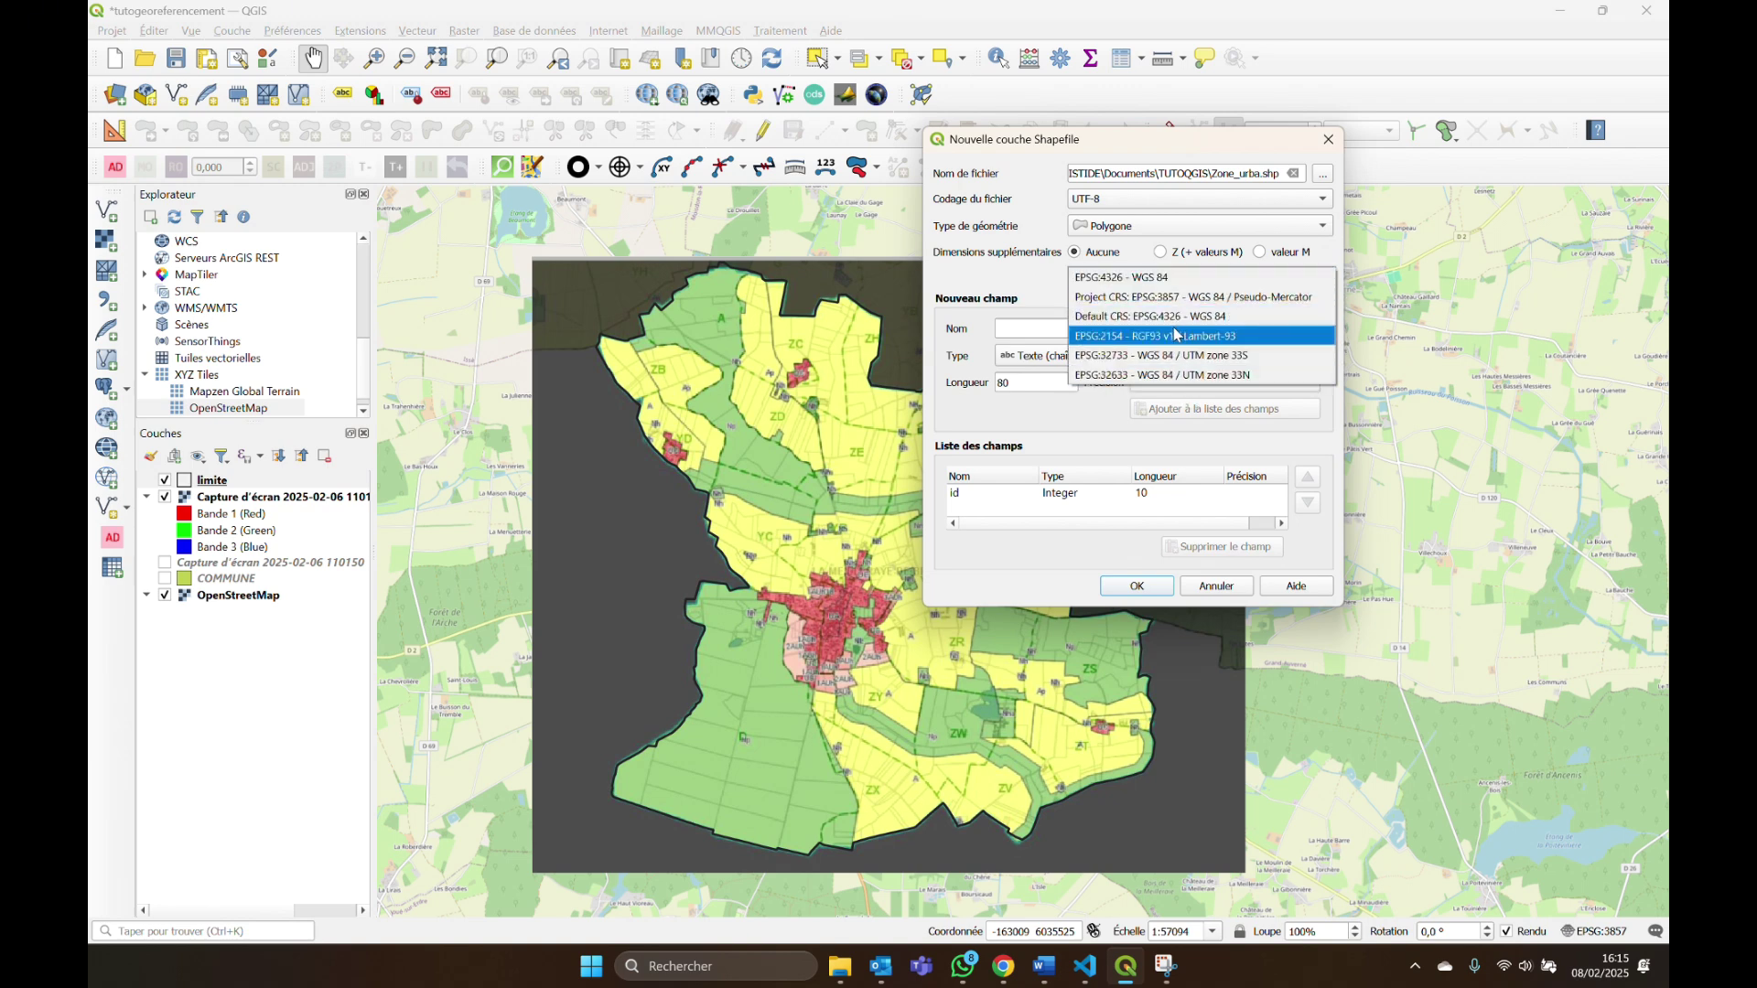
left_click(1349, 271)
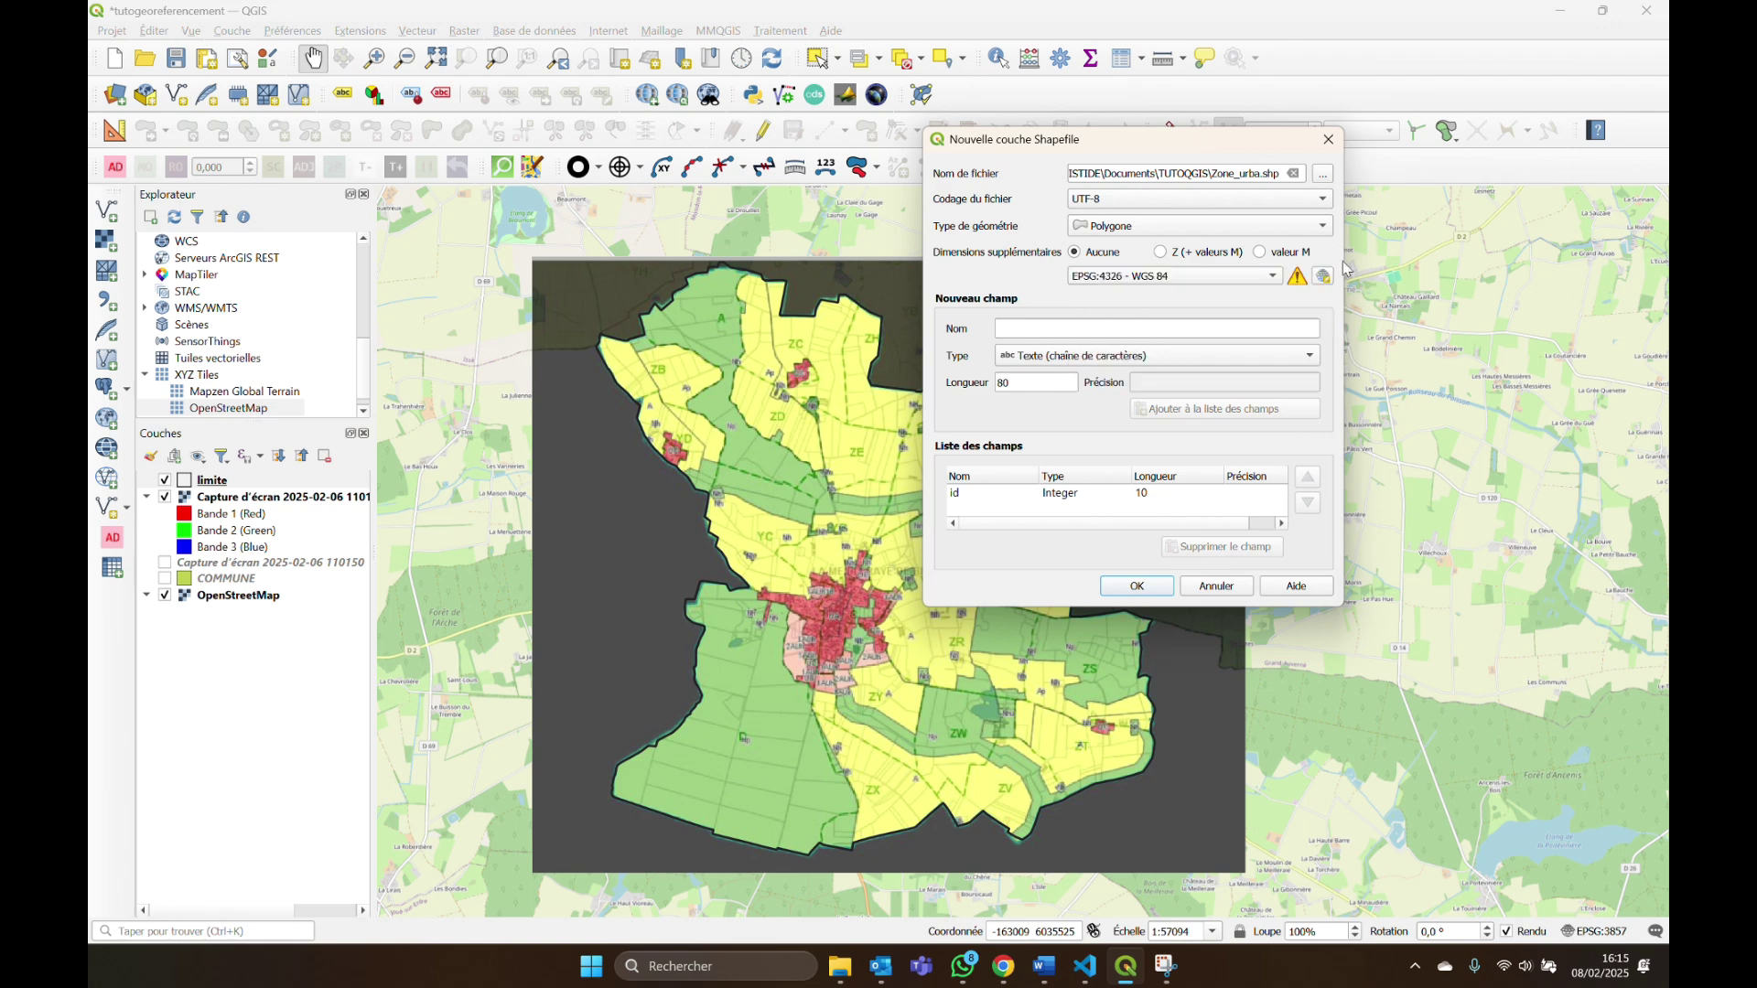
left_click(1324, 277)
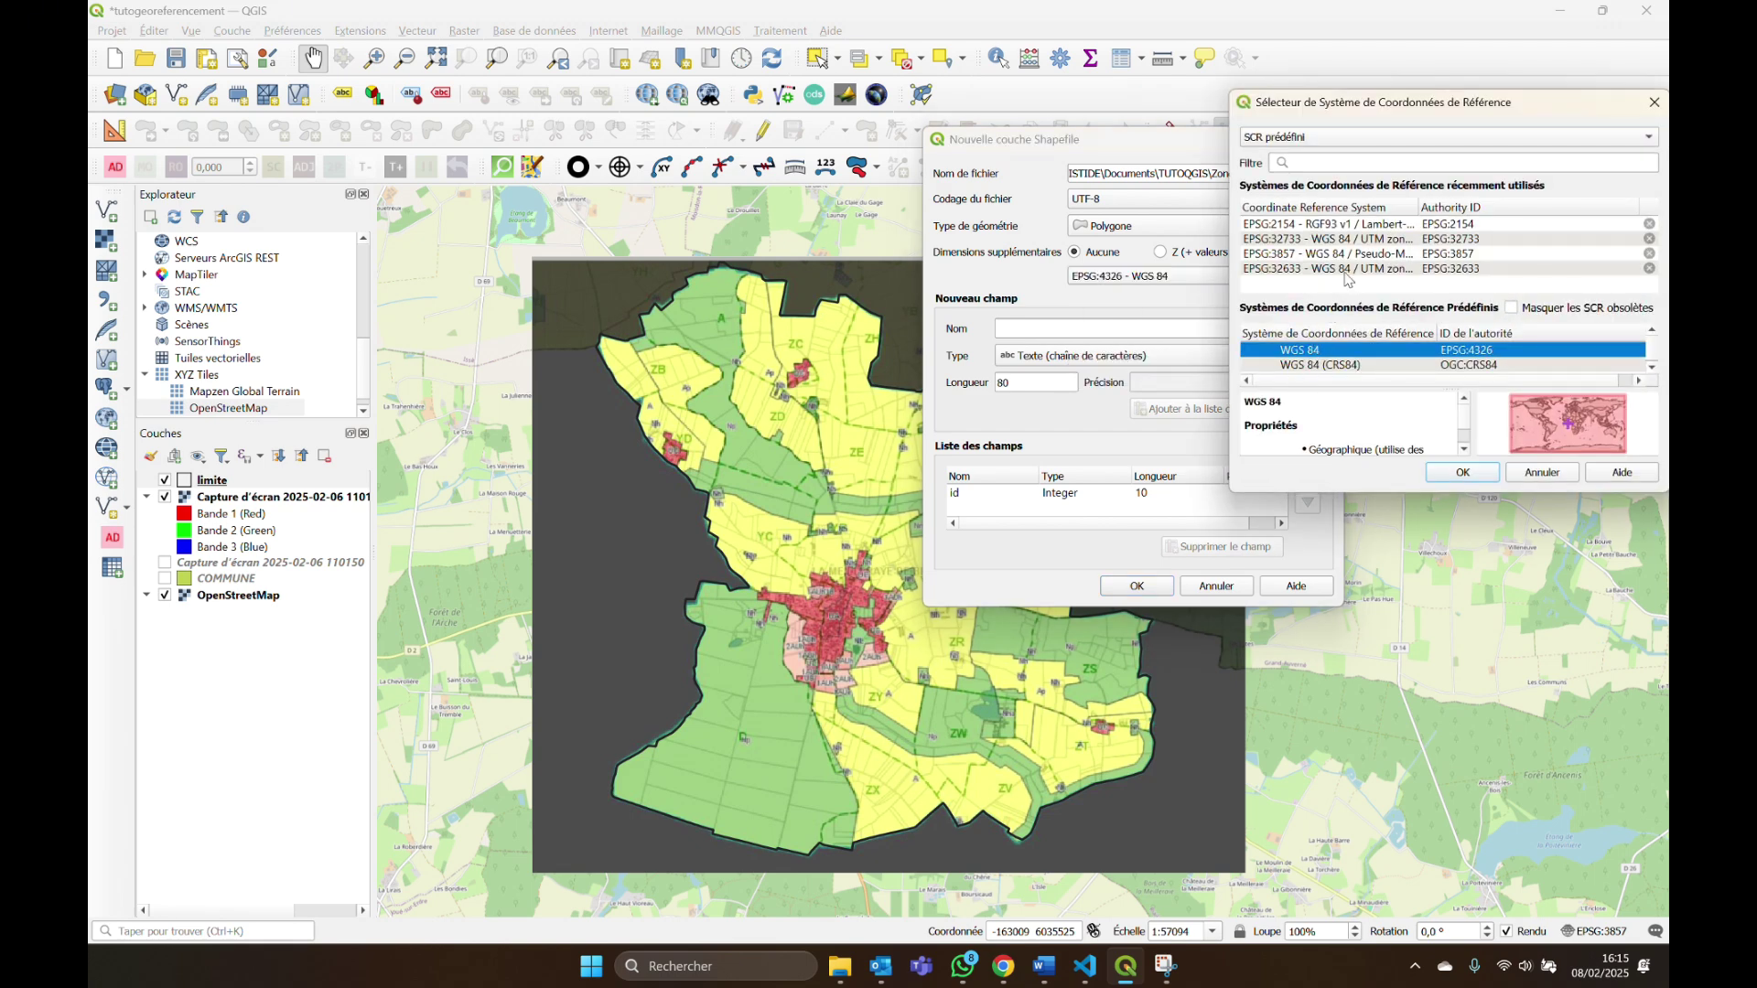
left_click(1370, 225)
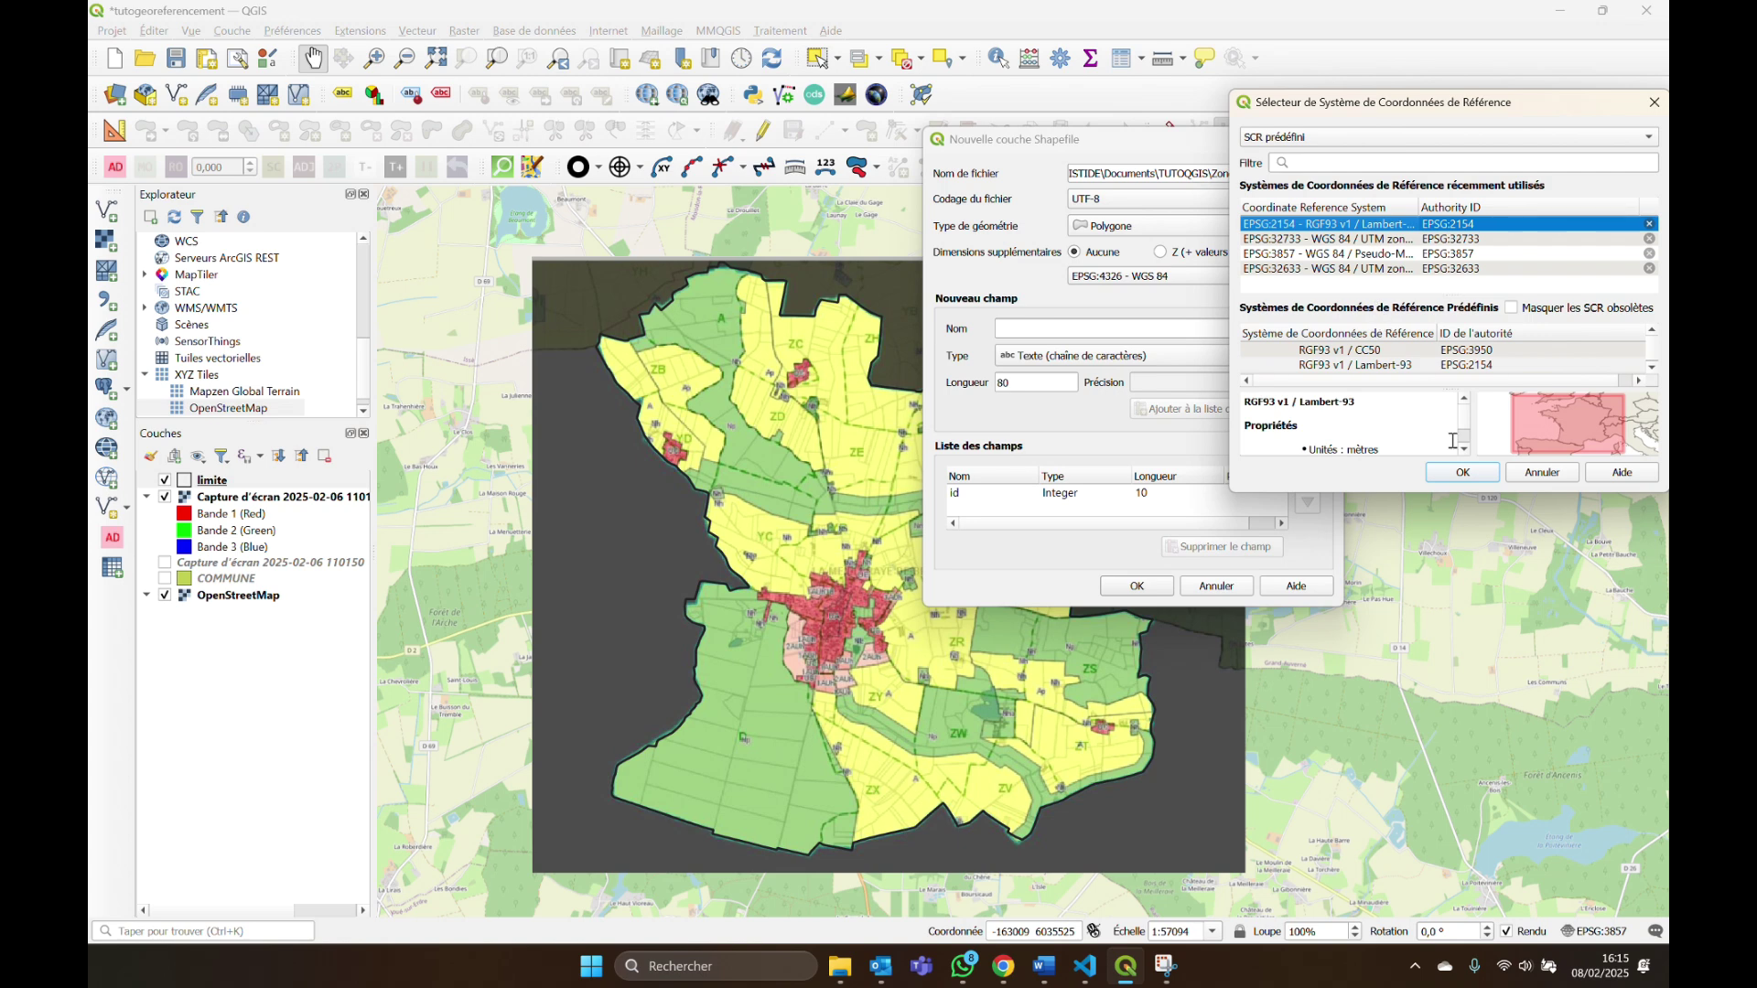
left_click(1480, 476)
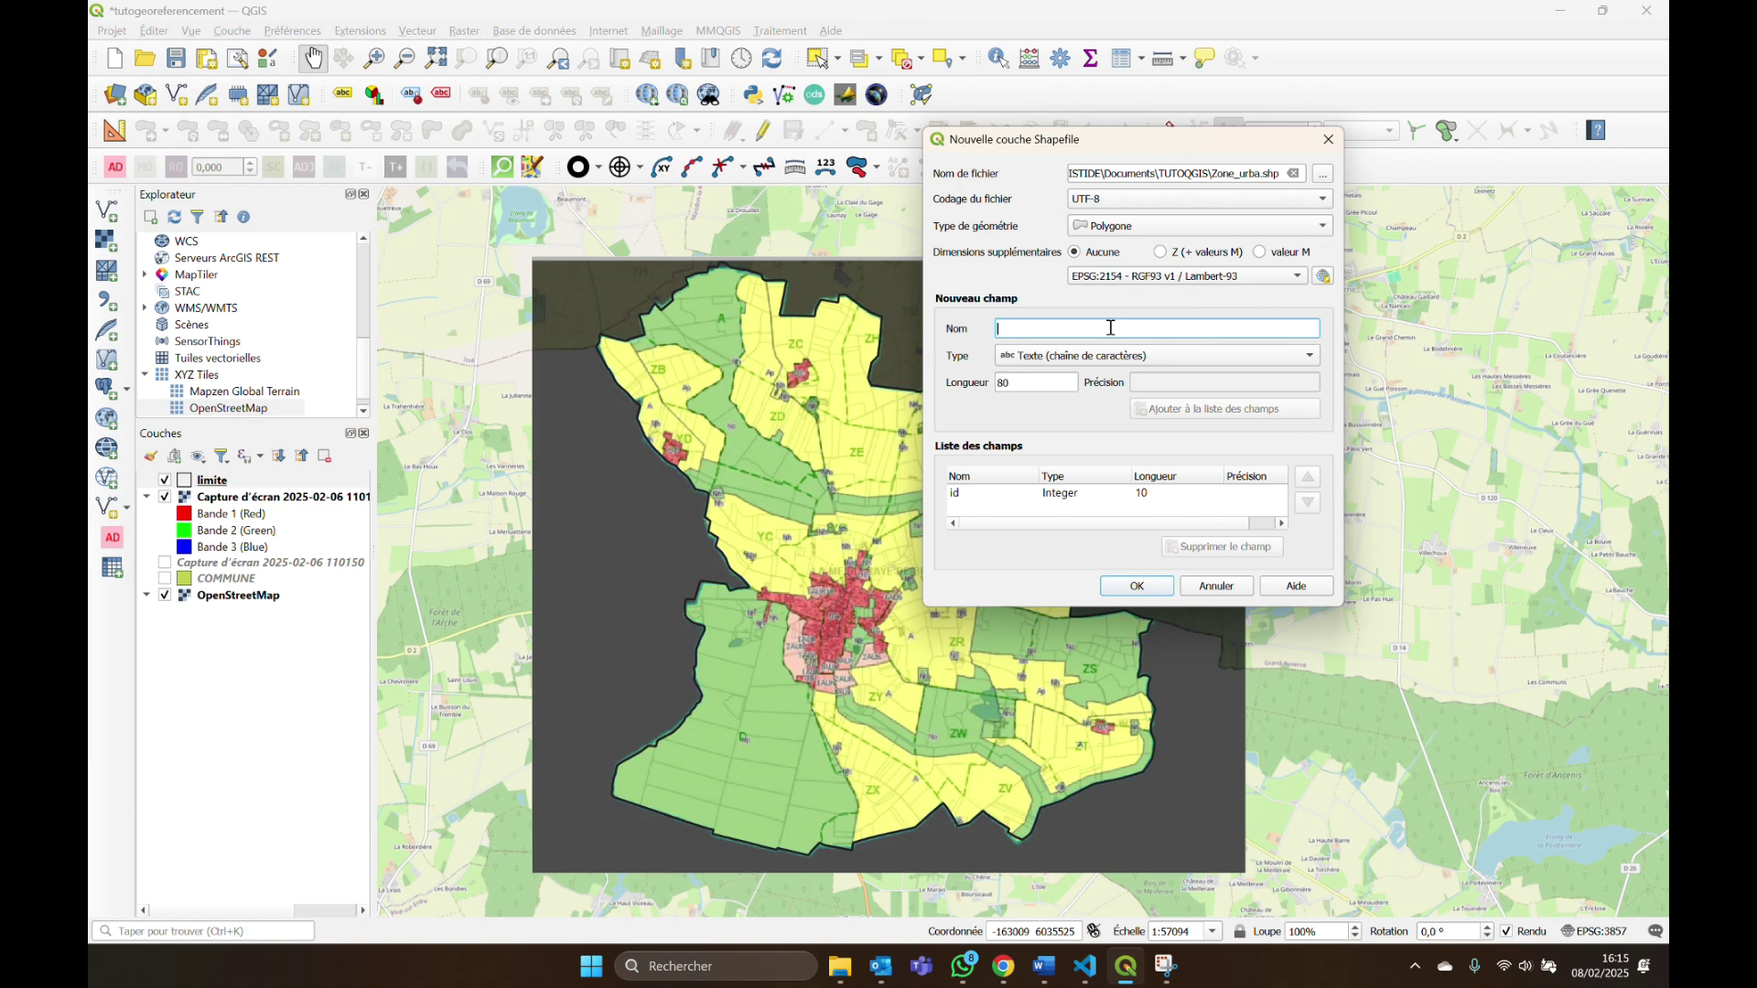
left_click(1136, 586)
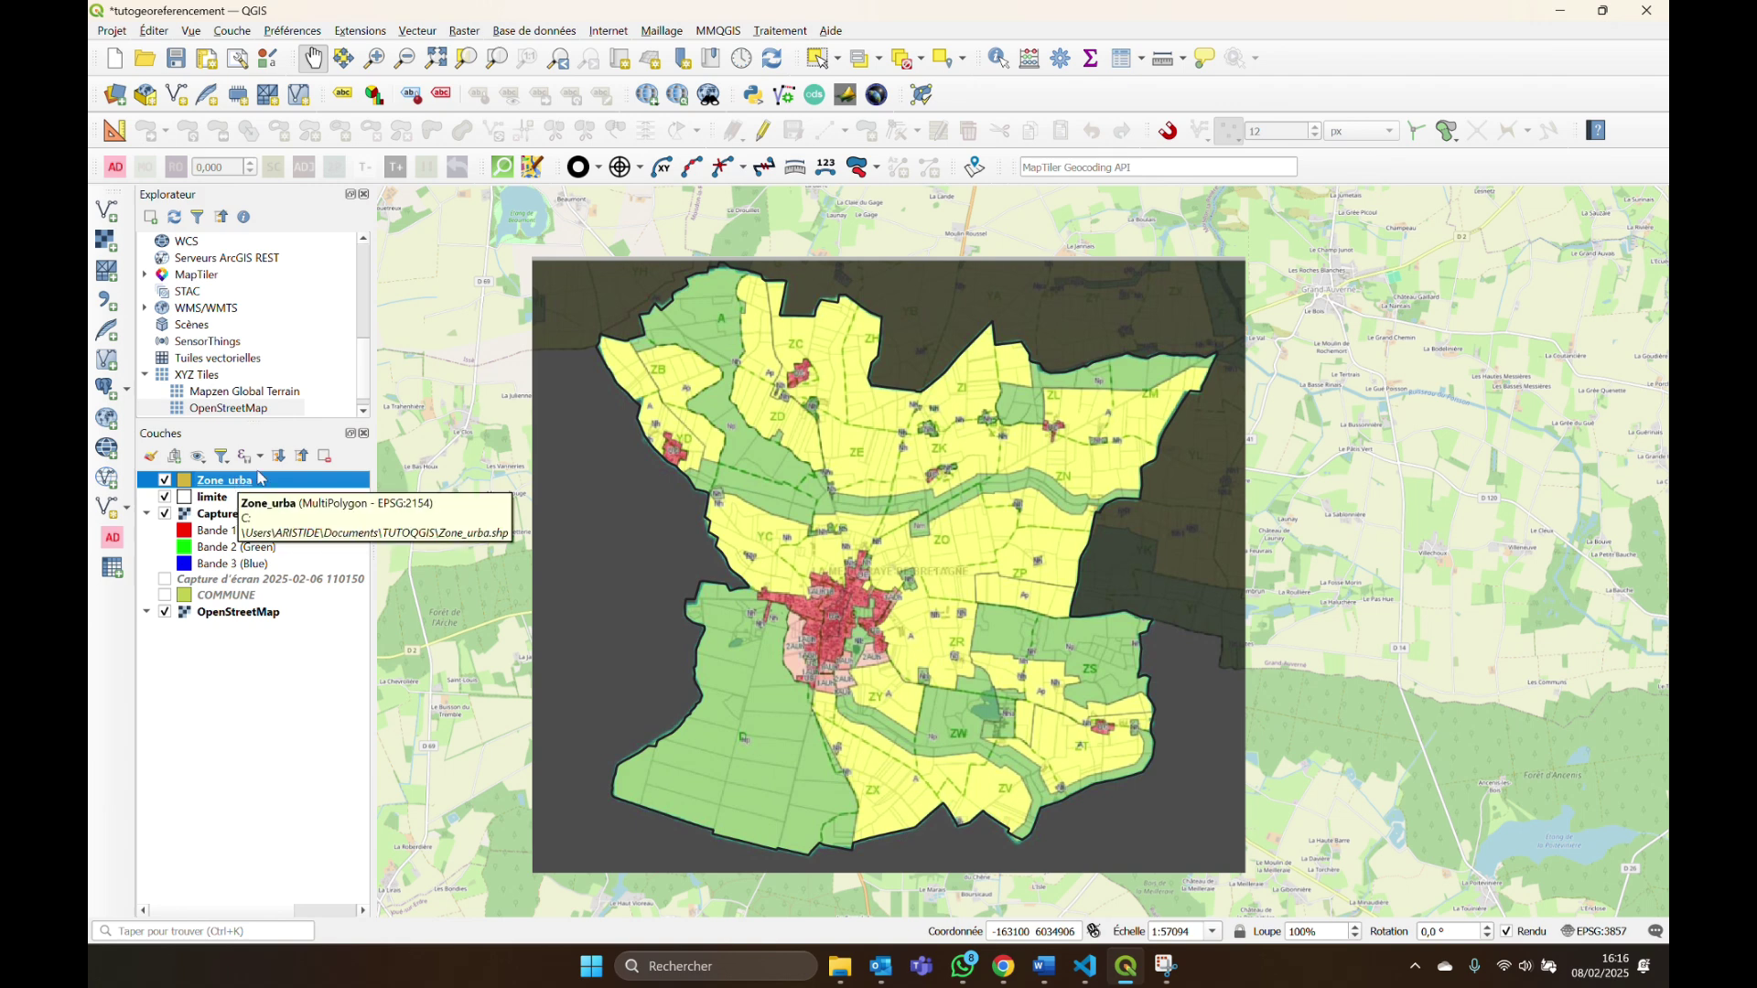
Put the Zone_urba layer in edit mode and start adding a polygon feature with segment digitizing.
left_click(722, 179)
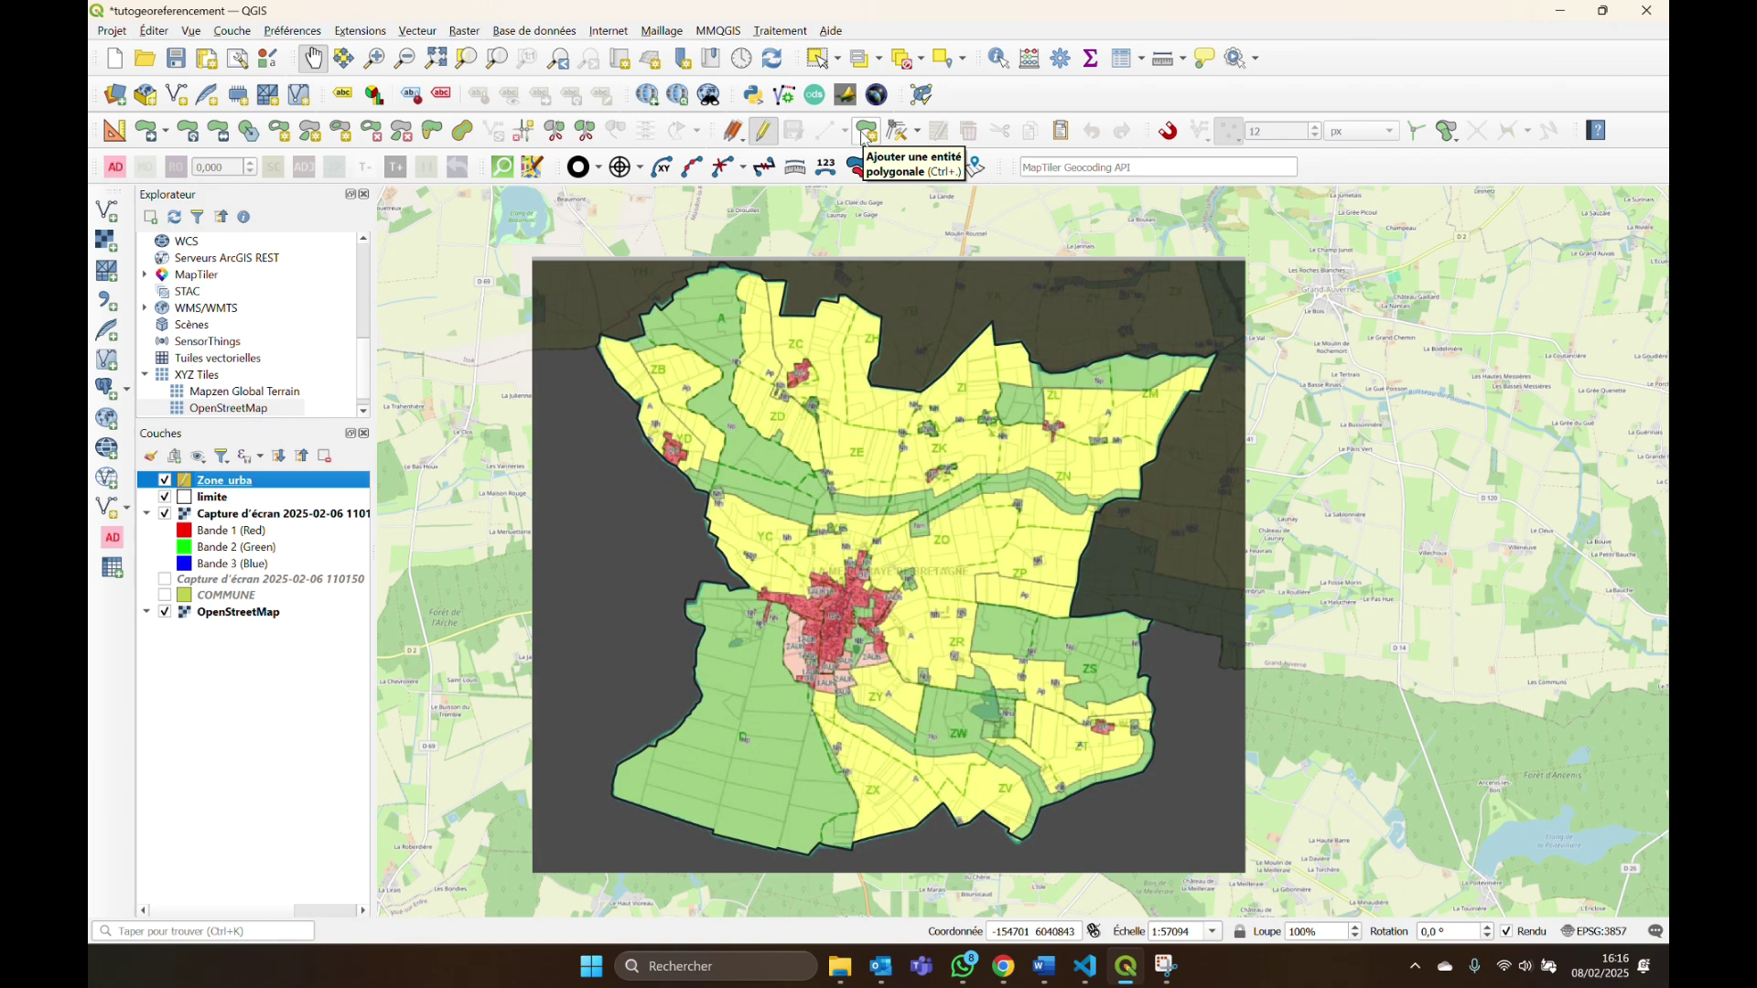
left_click(865, 134)
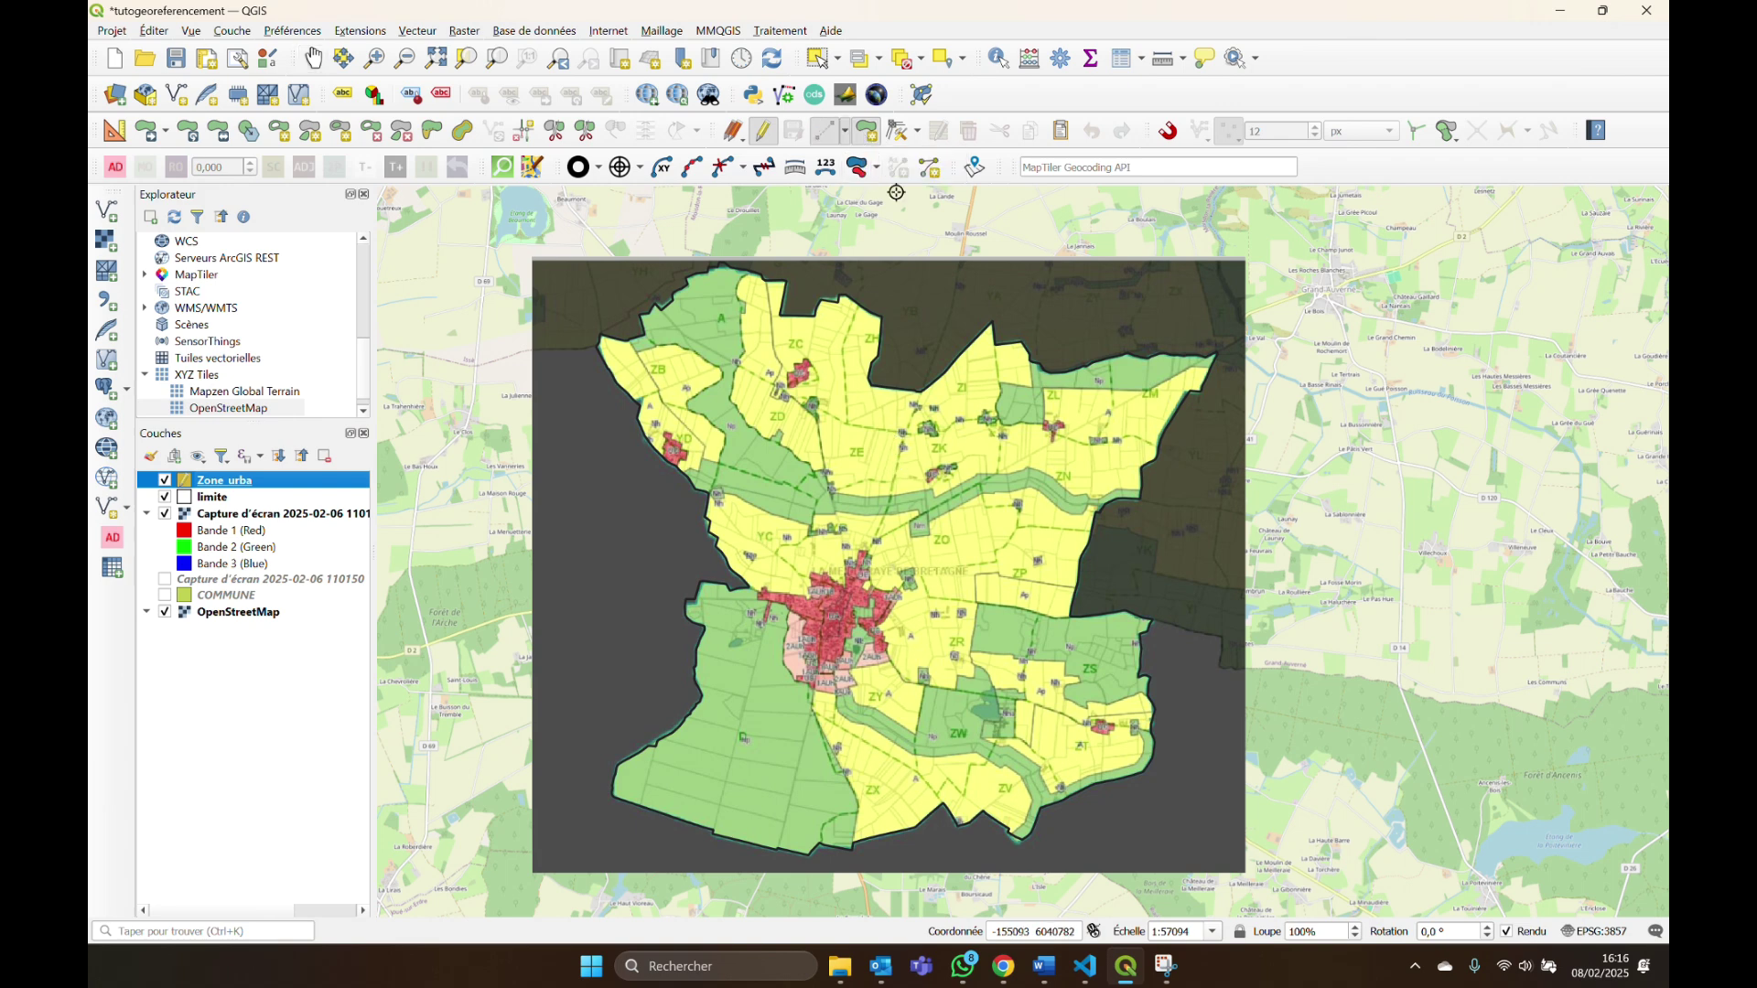
left_click(846, 134)
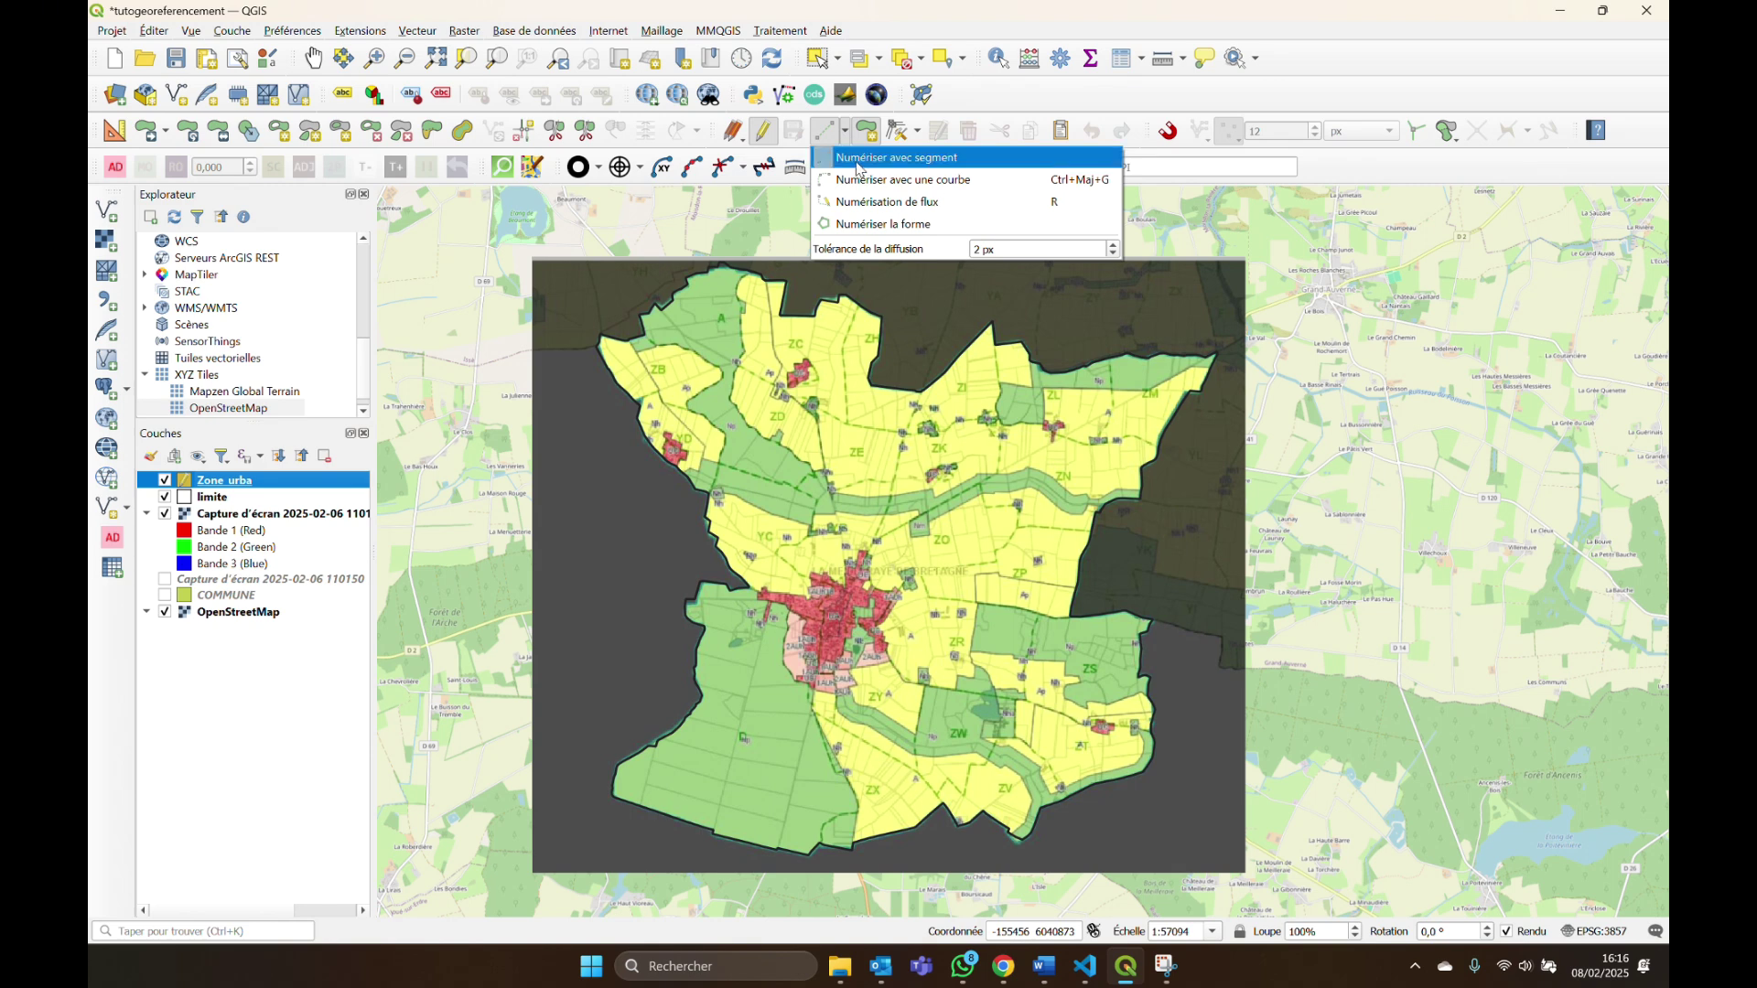
left_click(859, 166)
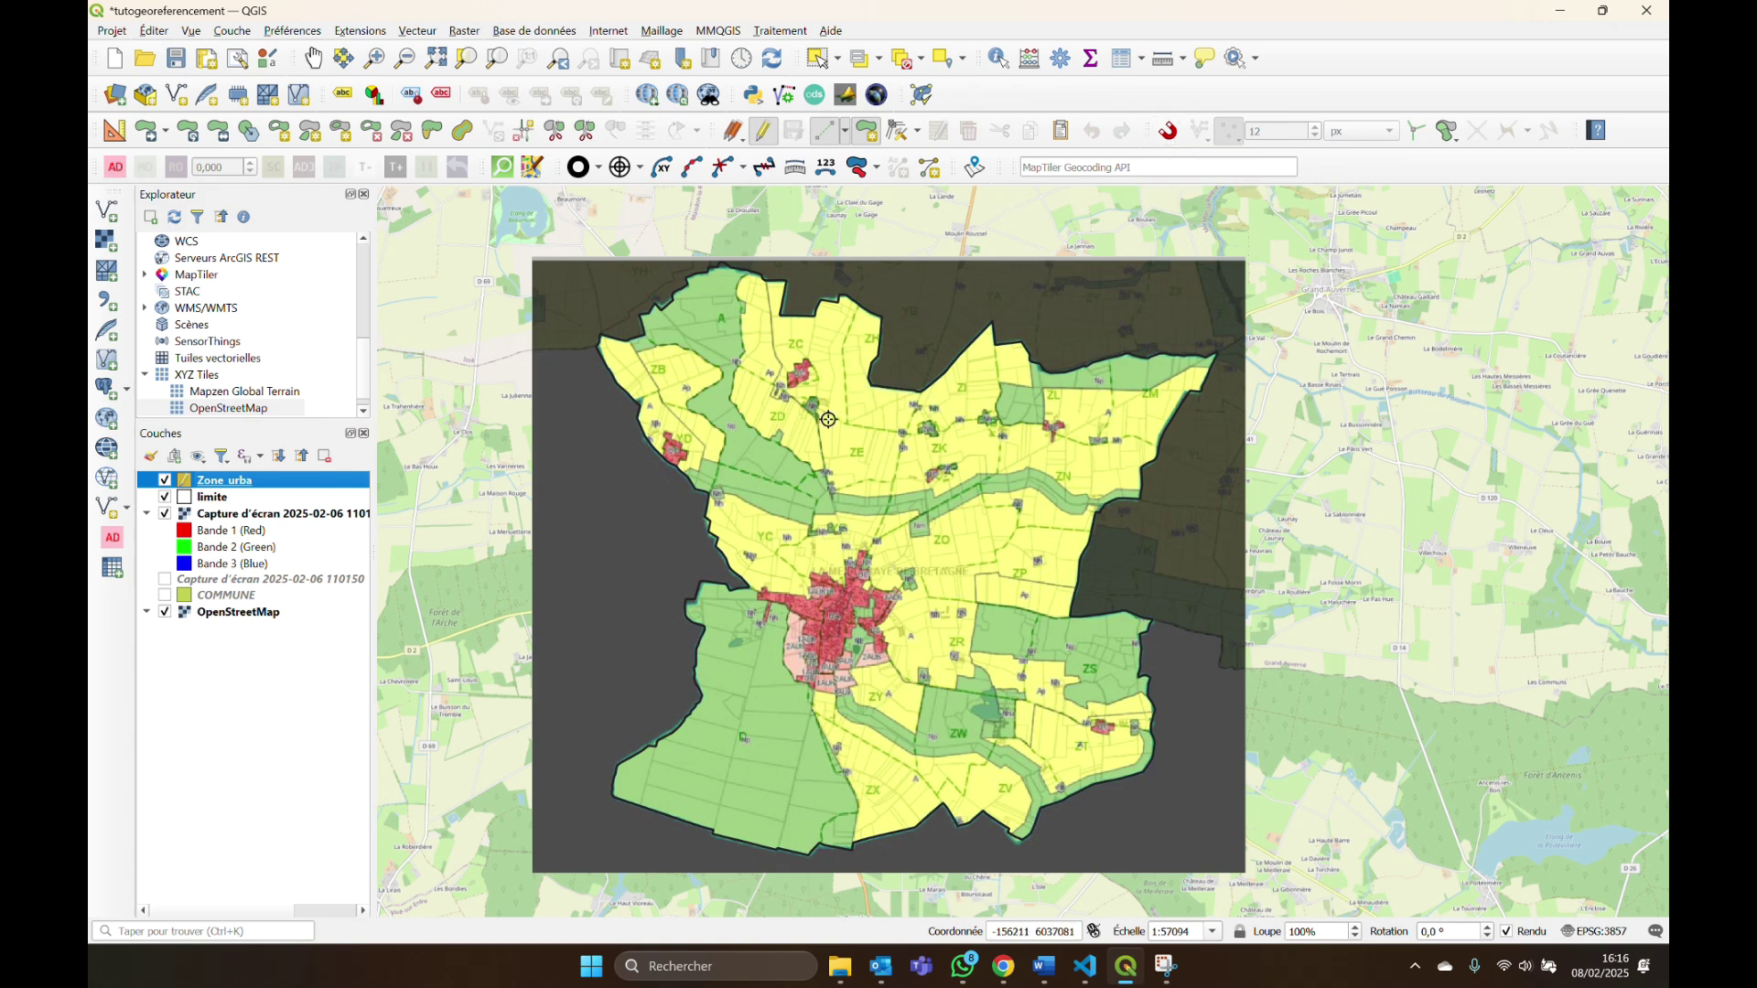
Briefly hide the limite layer and show it again to compare it with the zoning plan's outer edge.
scroll(851, 395, "up", 1)
scroll(850, 388, "up", 1)
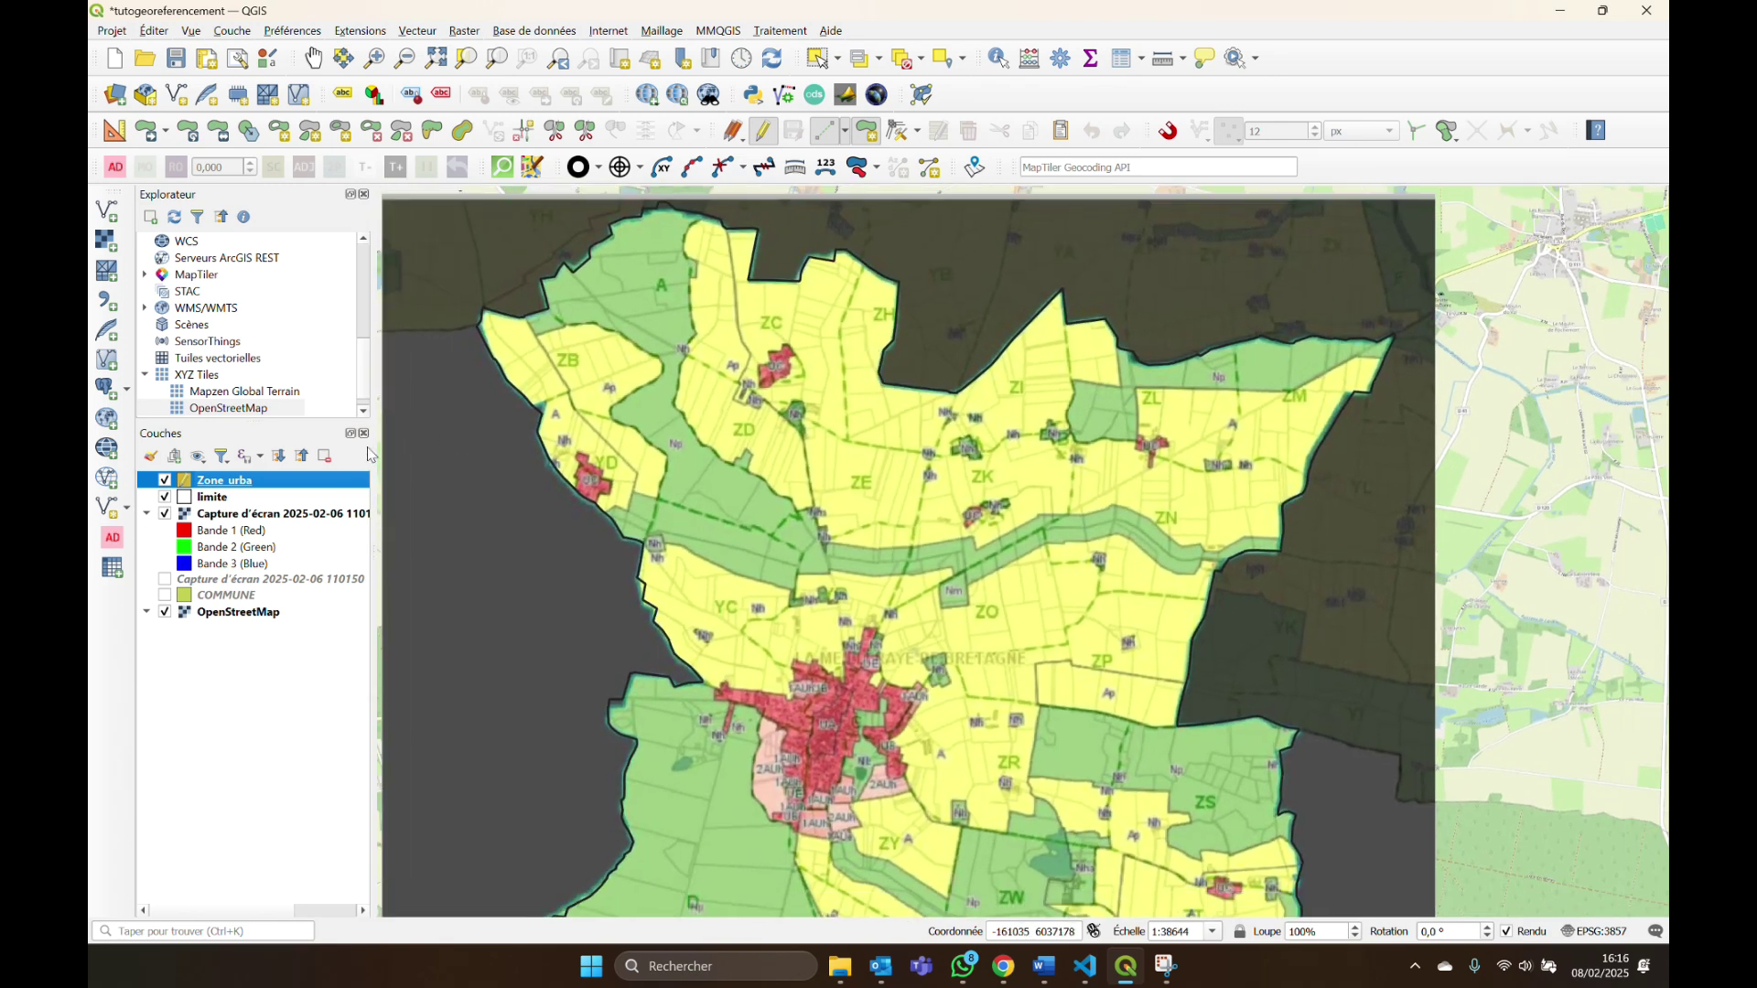
left_click(165, 499)
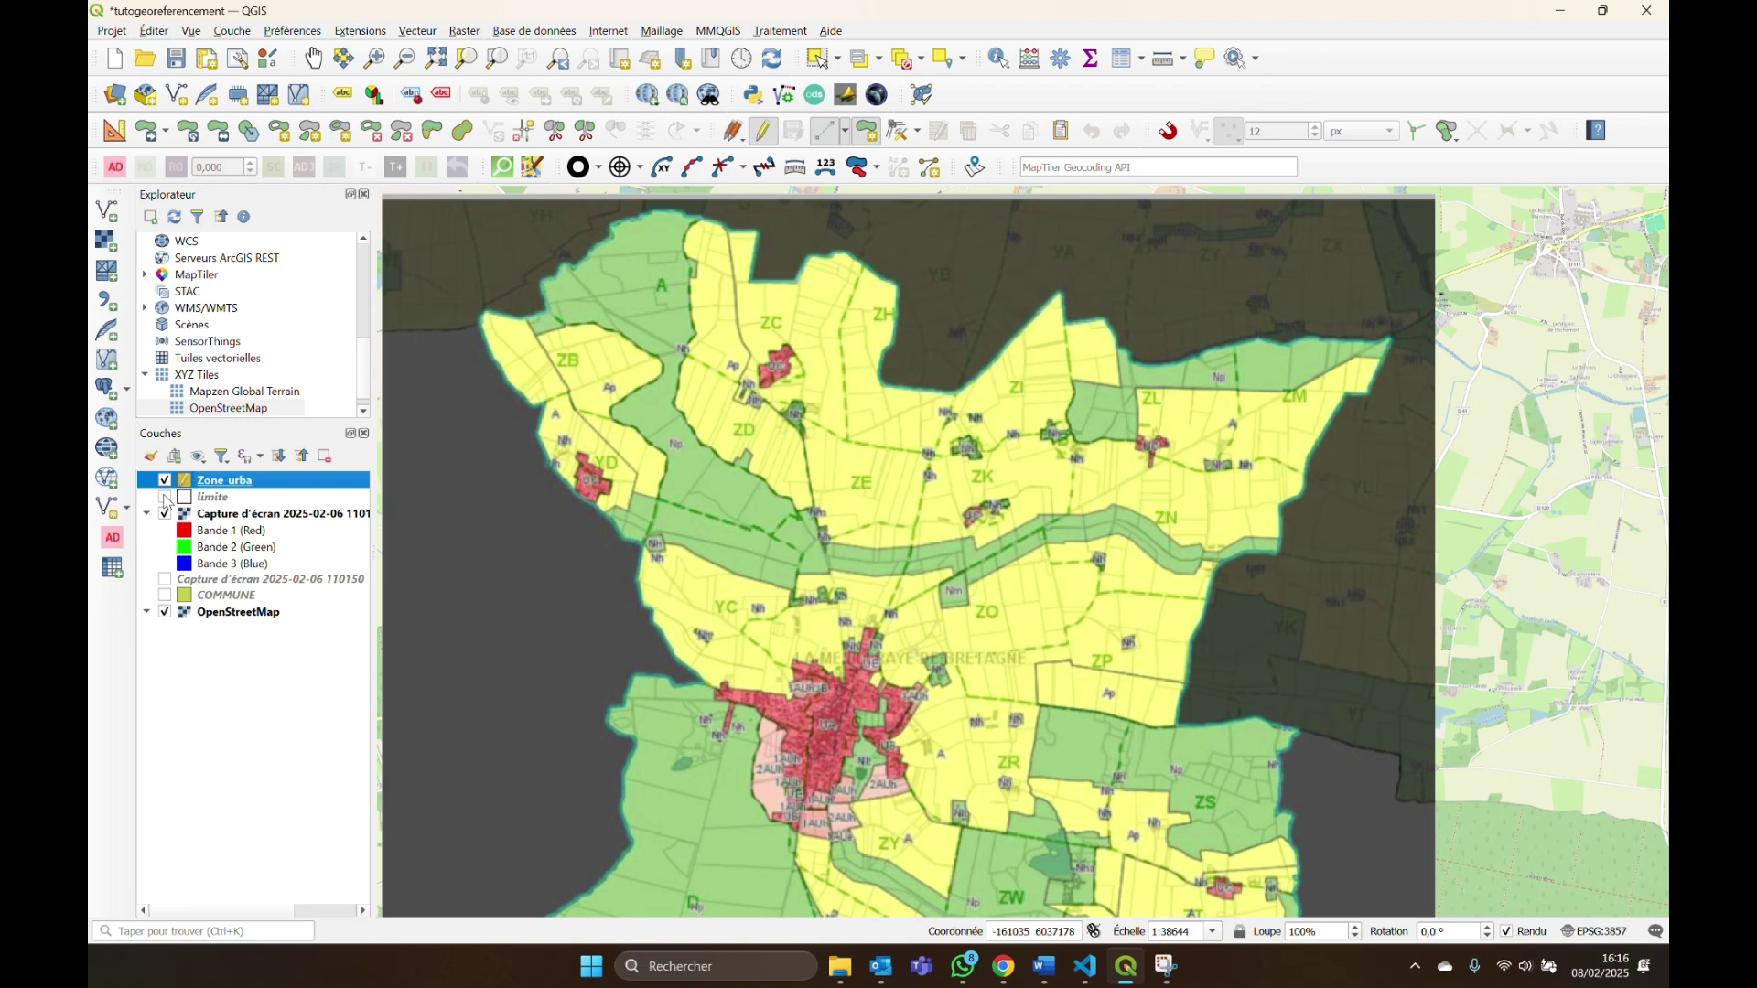
left_click(166, 499)
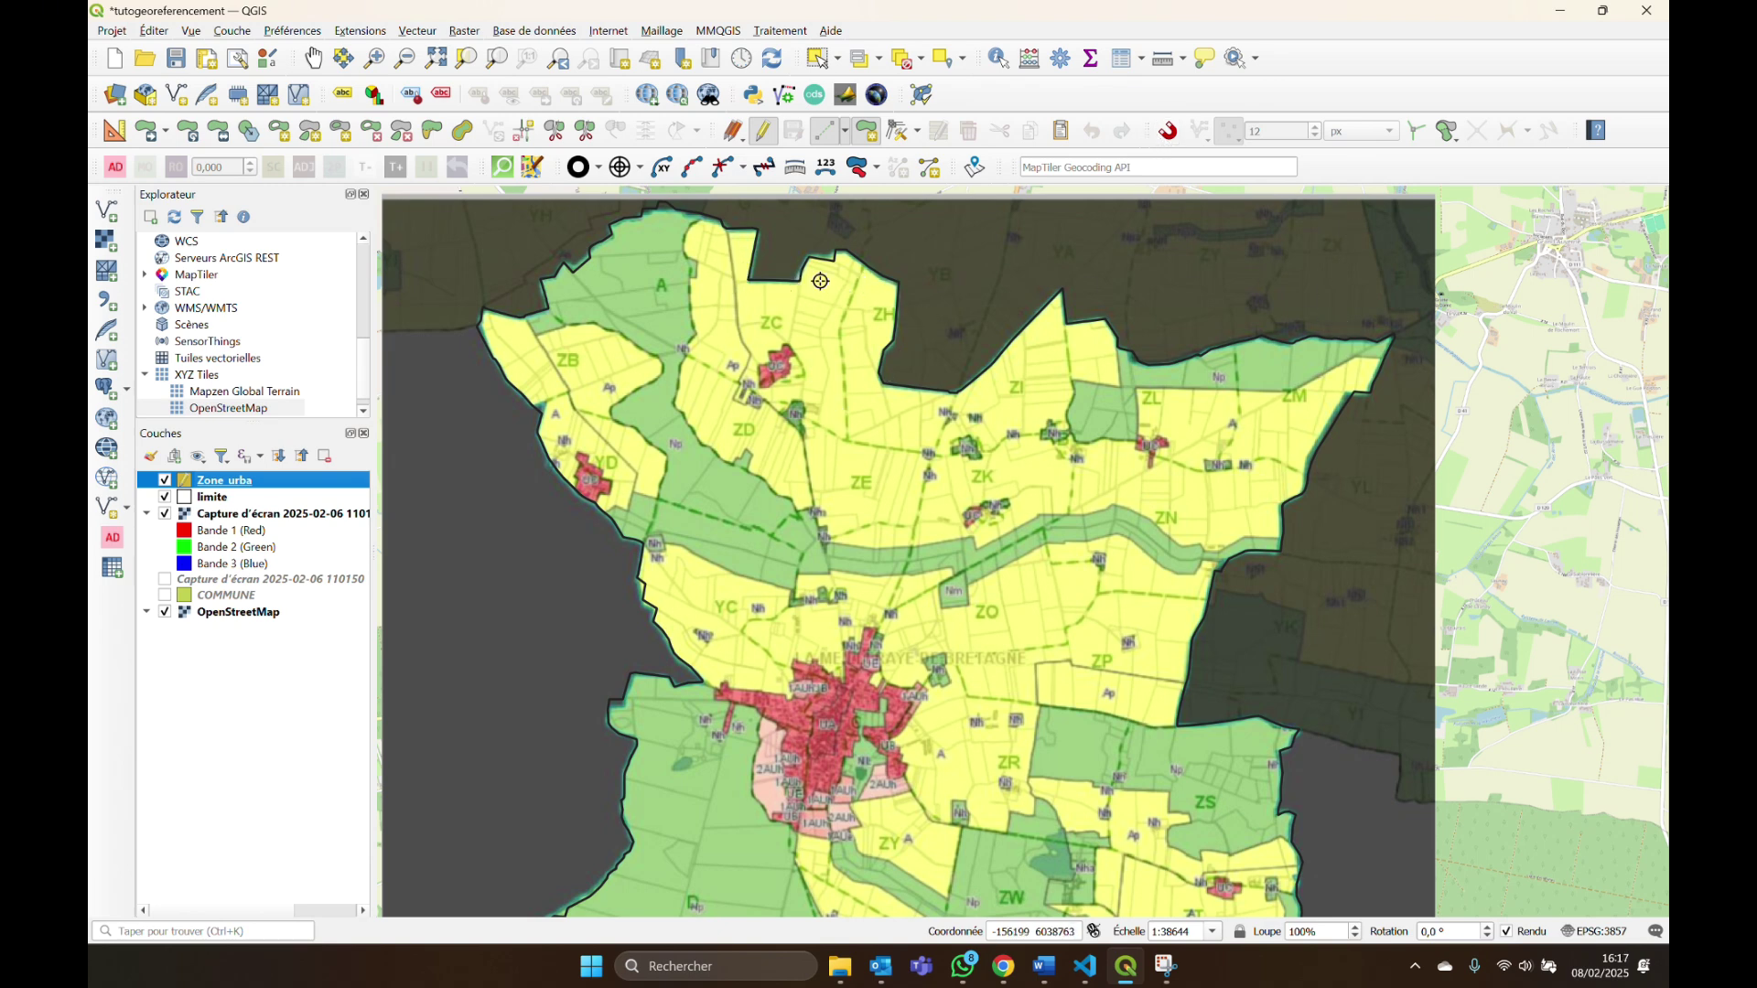
Enable snapping on all layers (Toutes les couches) and turn on the Segment snapping type.
left_click(1168, 131)
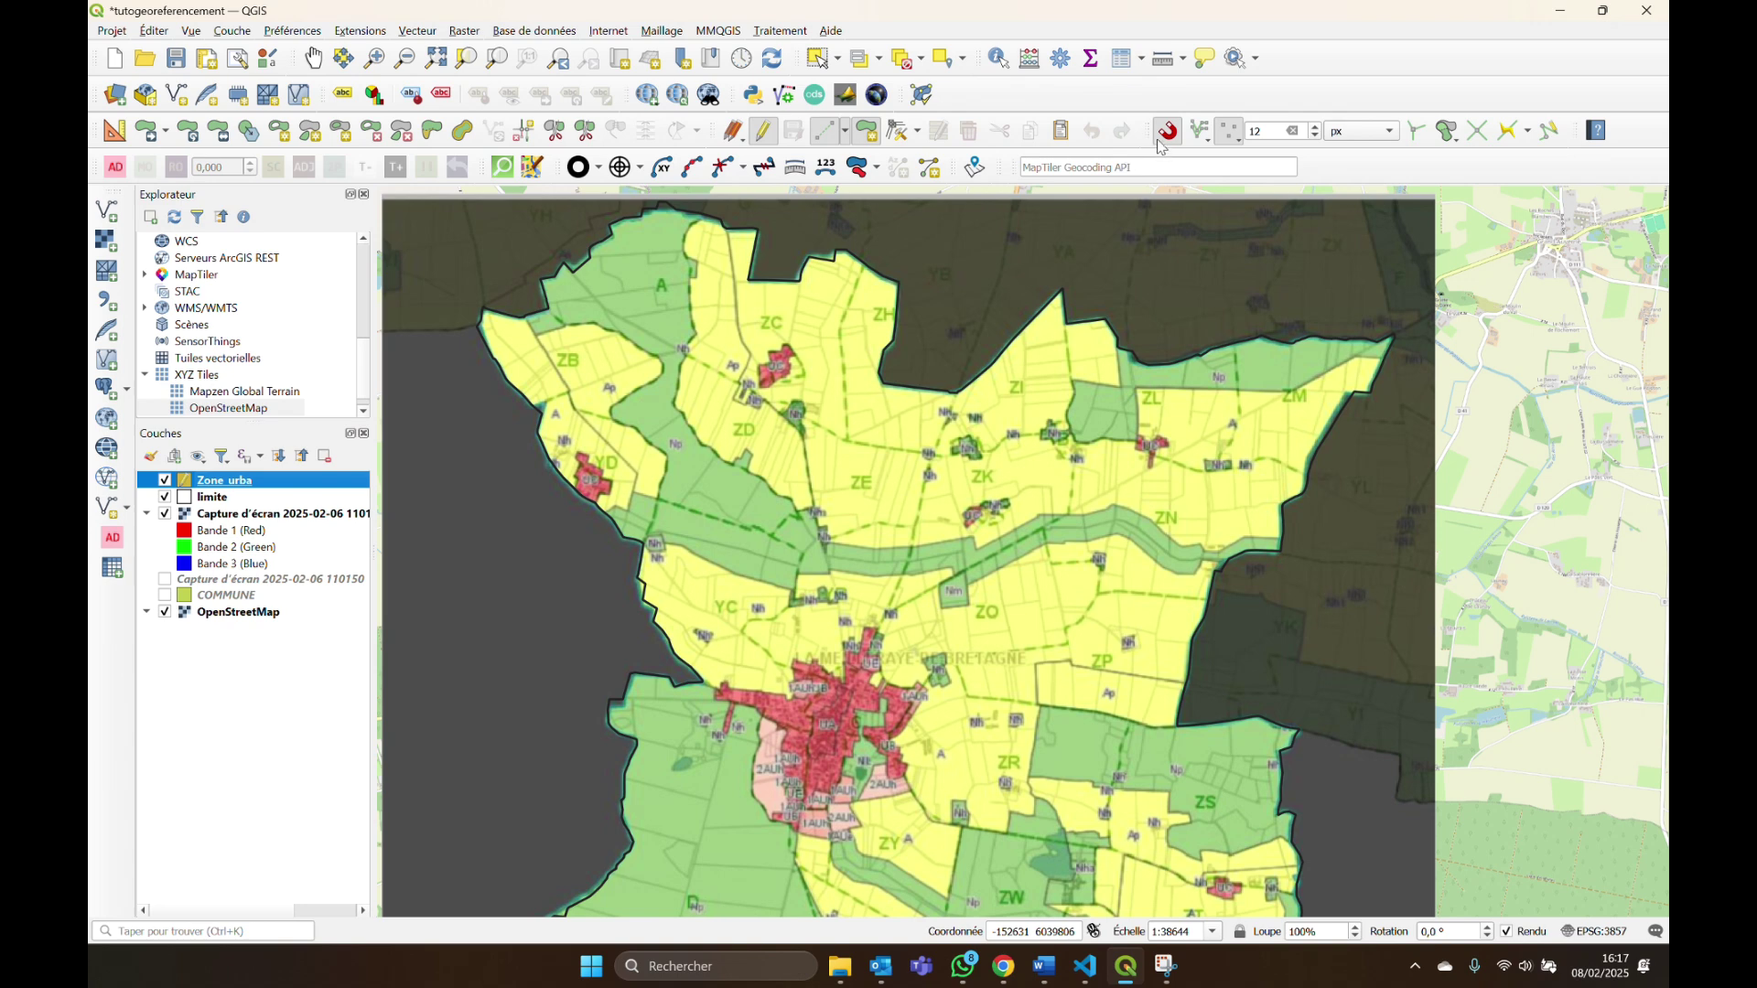
left_click(1206, 140)
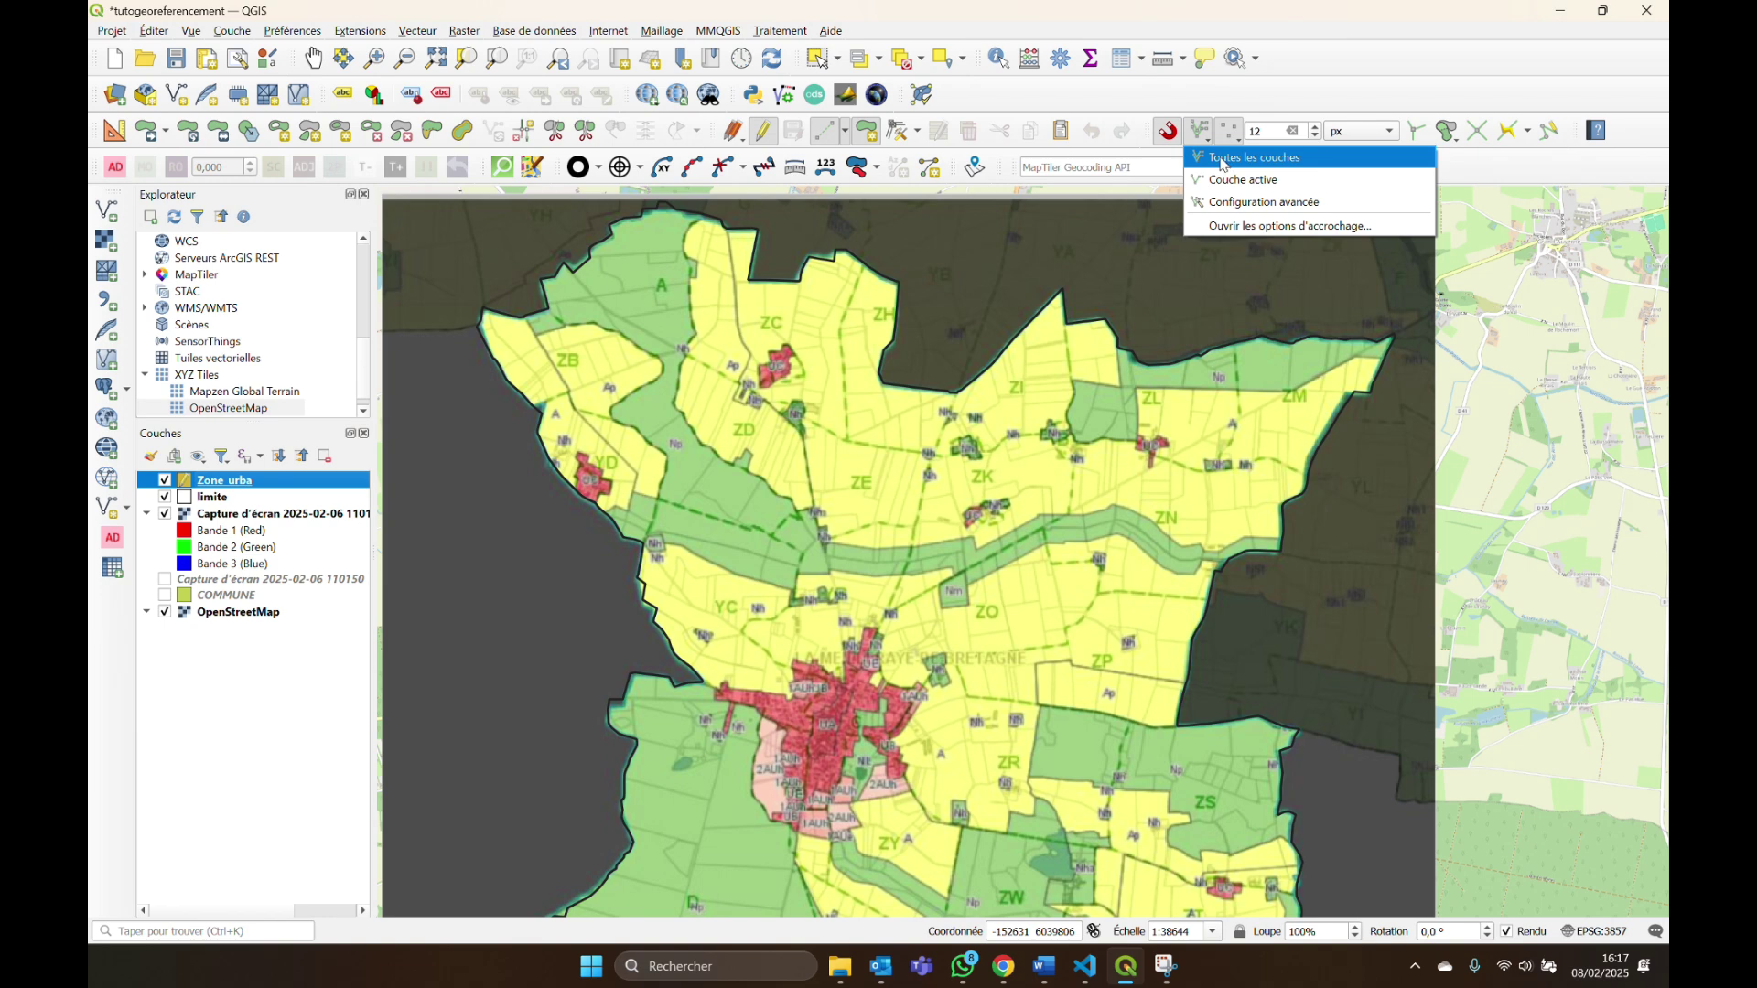
left_click(1224, 165)
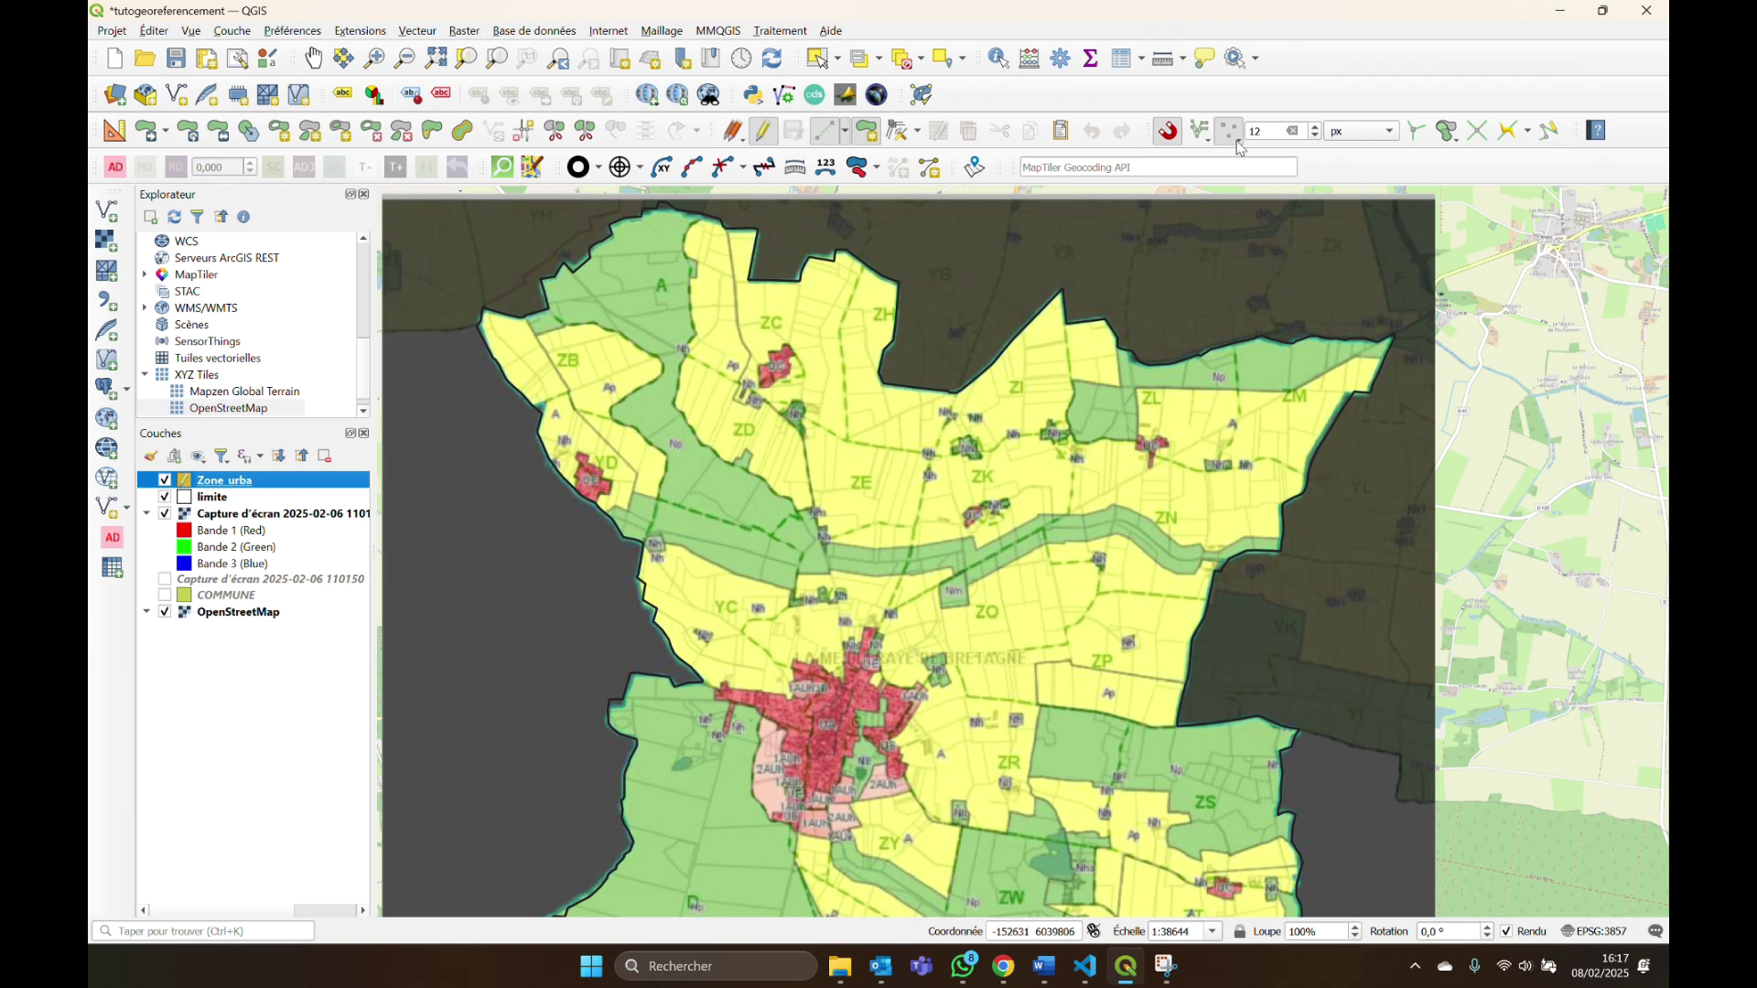
left_click(1234, 137)
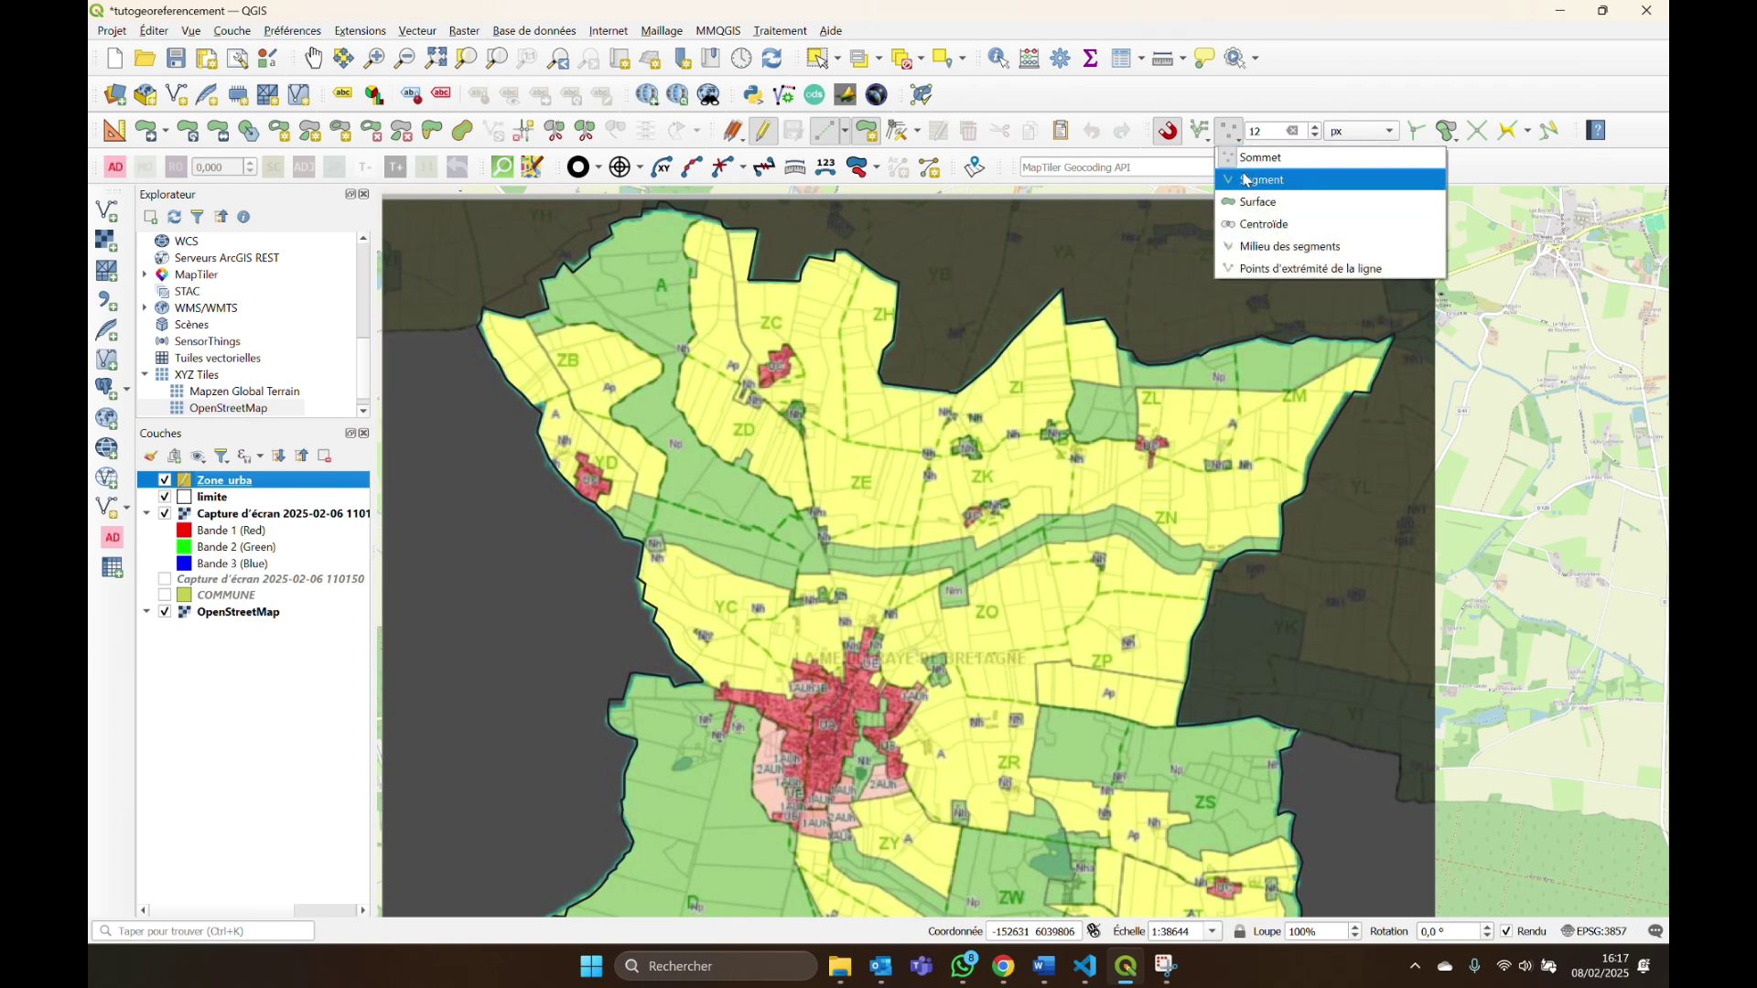
left_click(1247, 181)
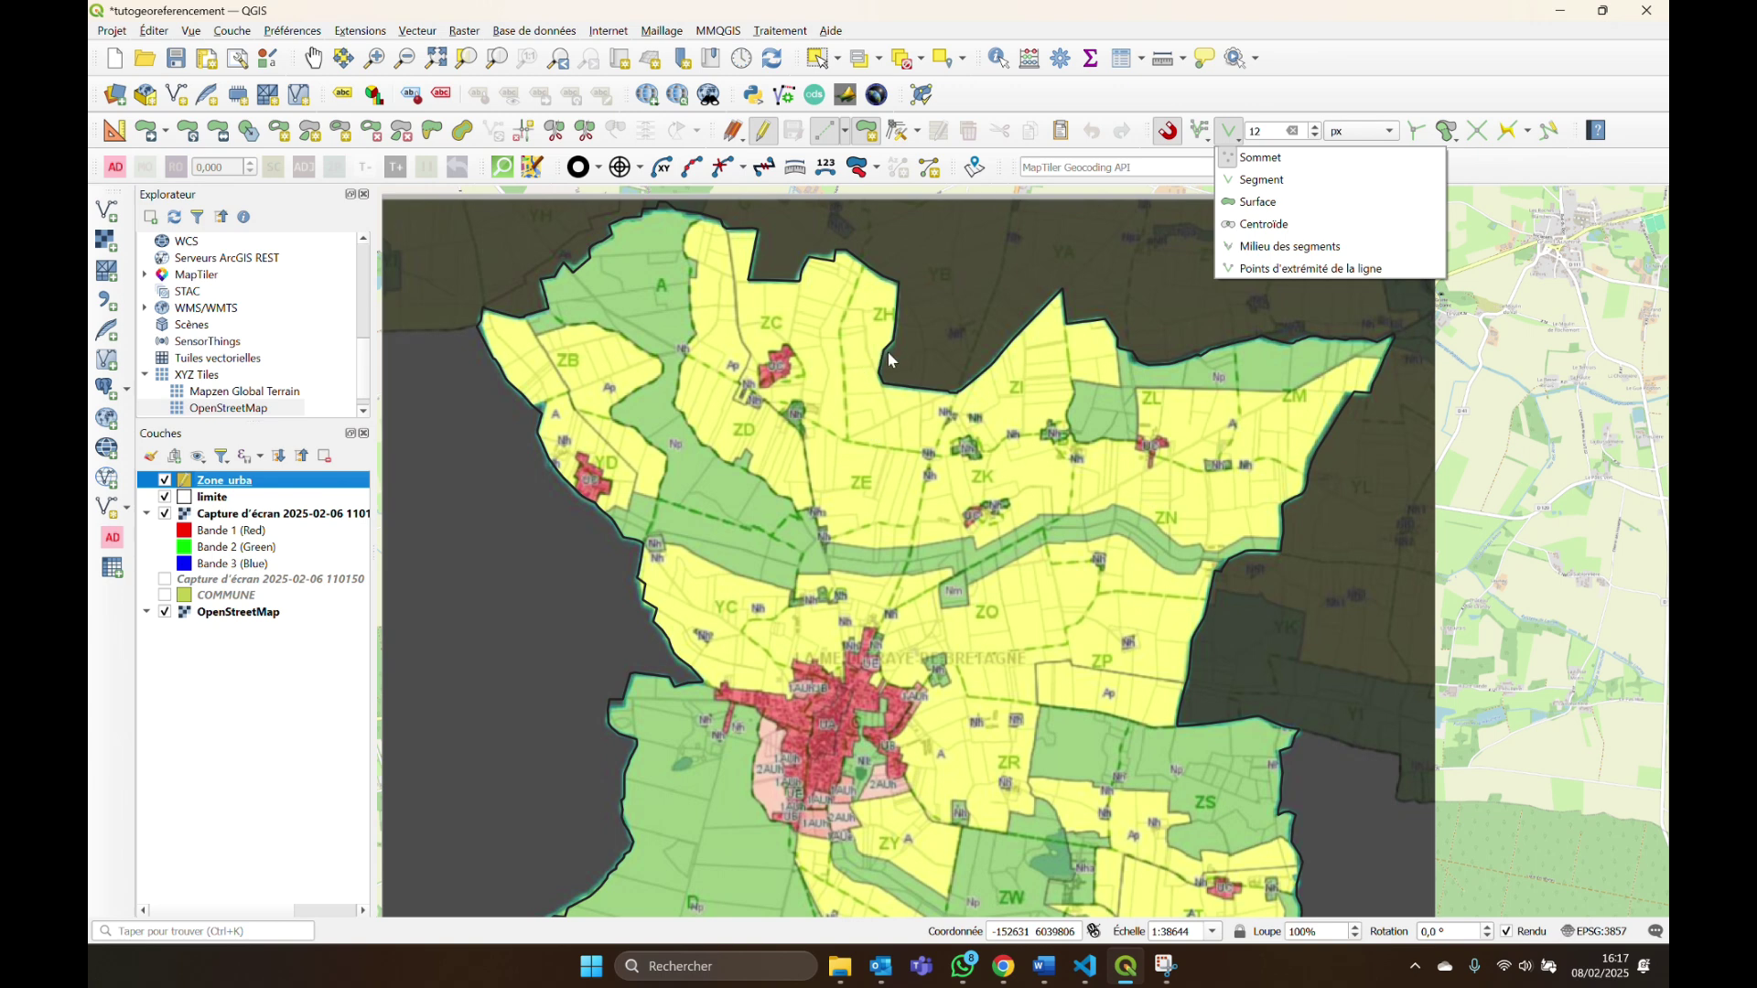
Keep snapping on all layers (Toutes les couches) and turn on both the Sommet and Segment snapping types.
left_click(1190, 423)
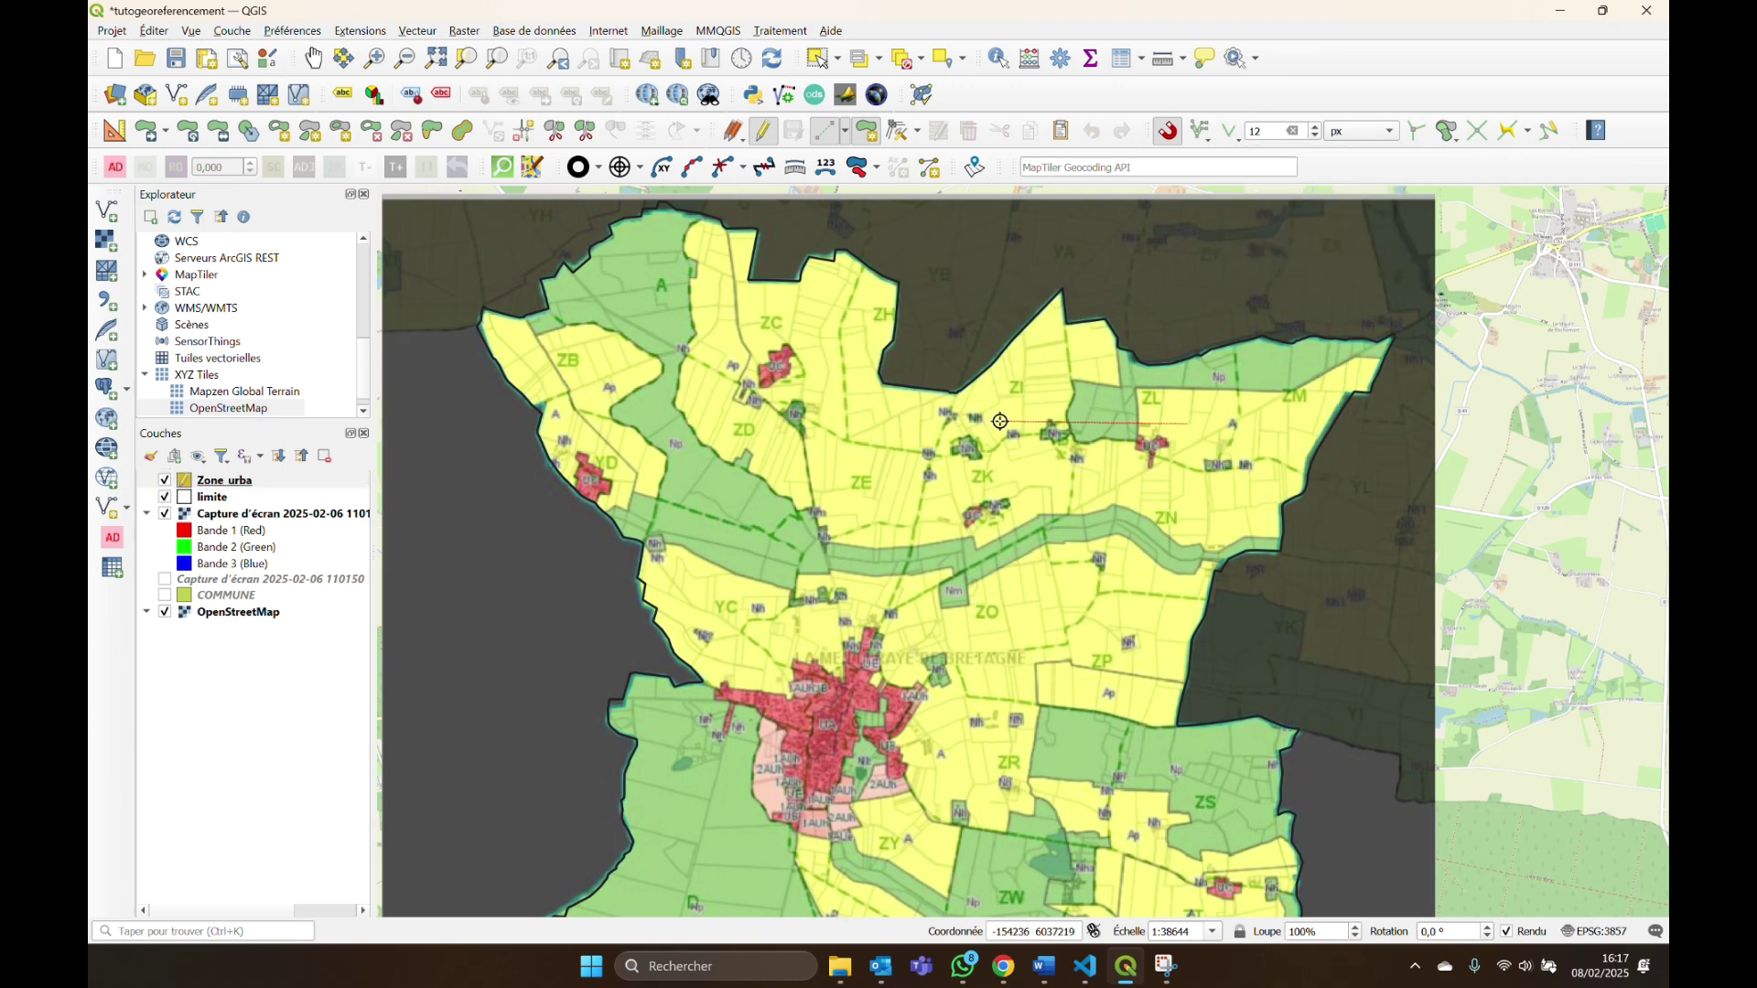
key("Escape")
left_click(1216, 147)
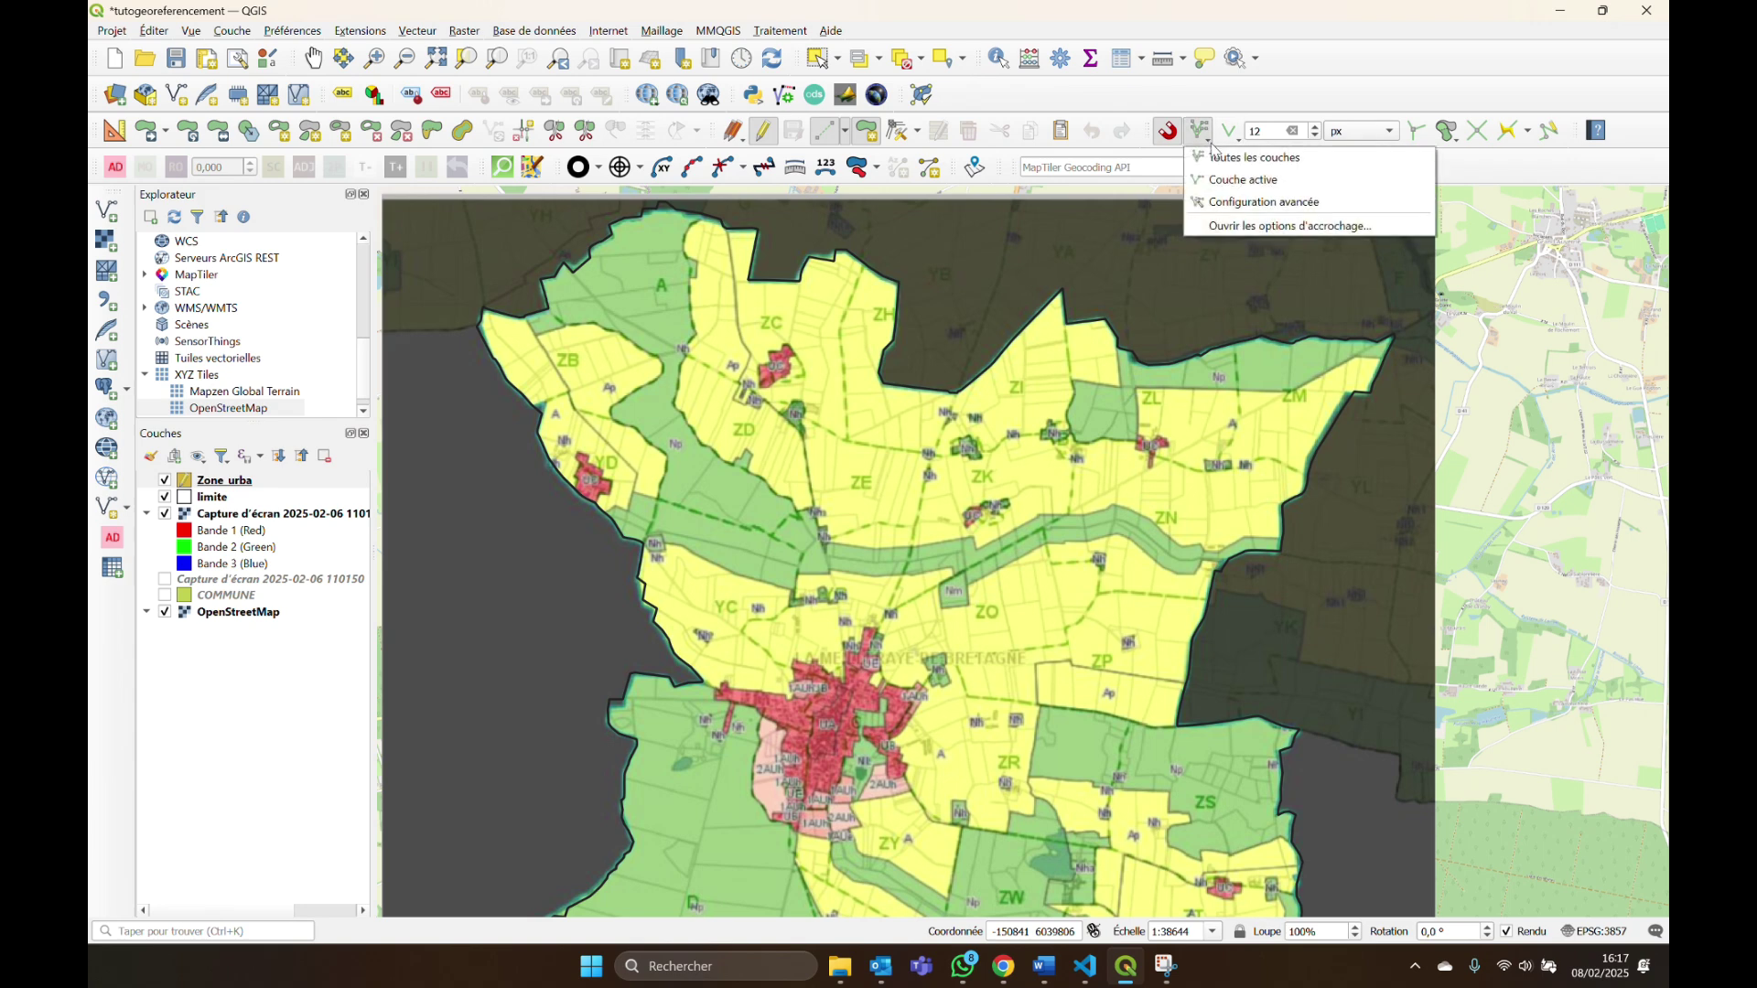
left_click(1222, 165)
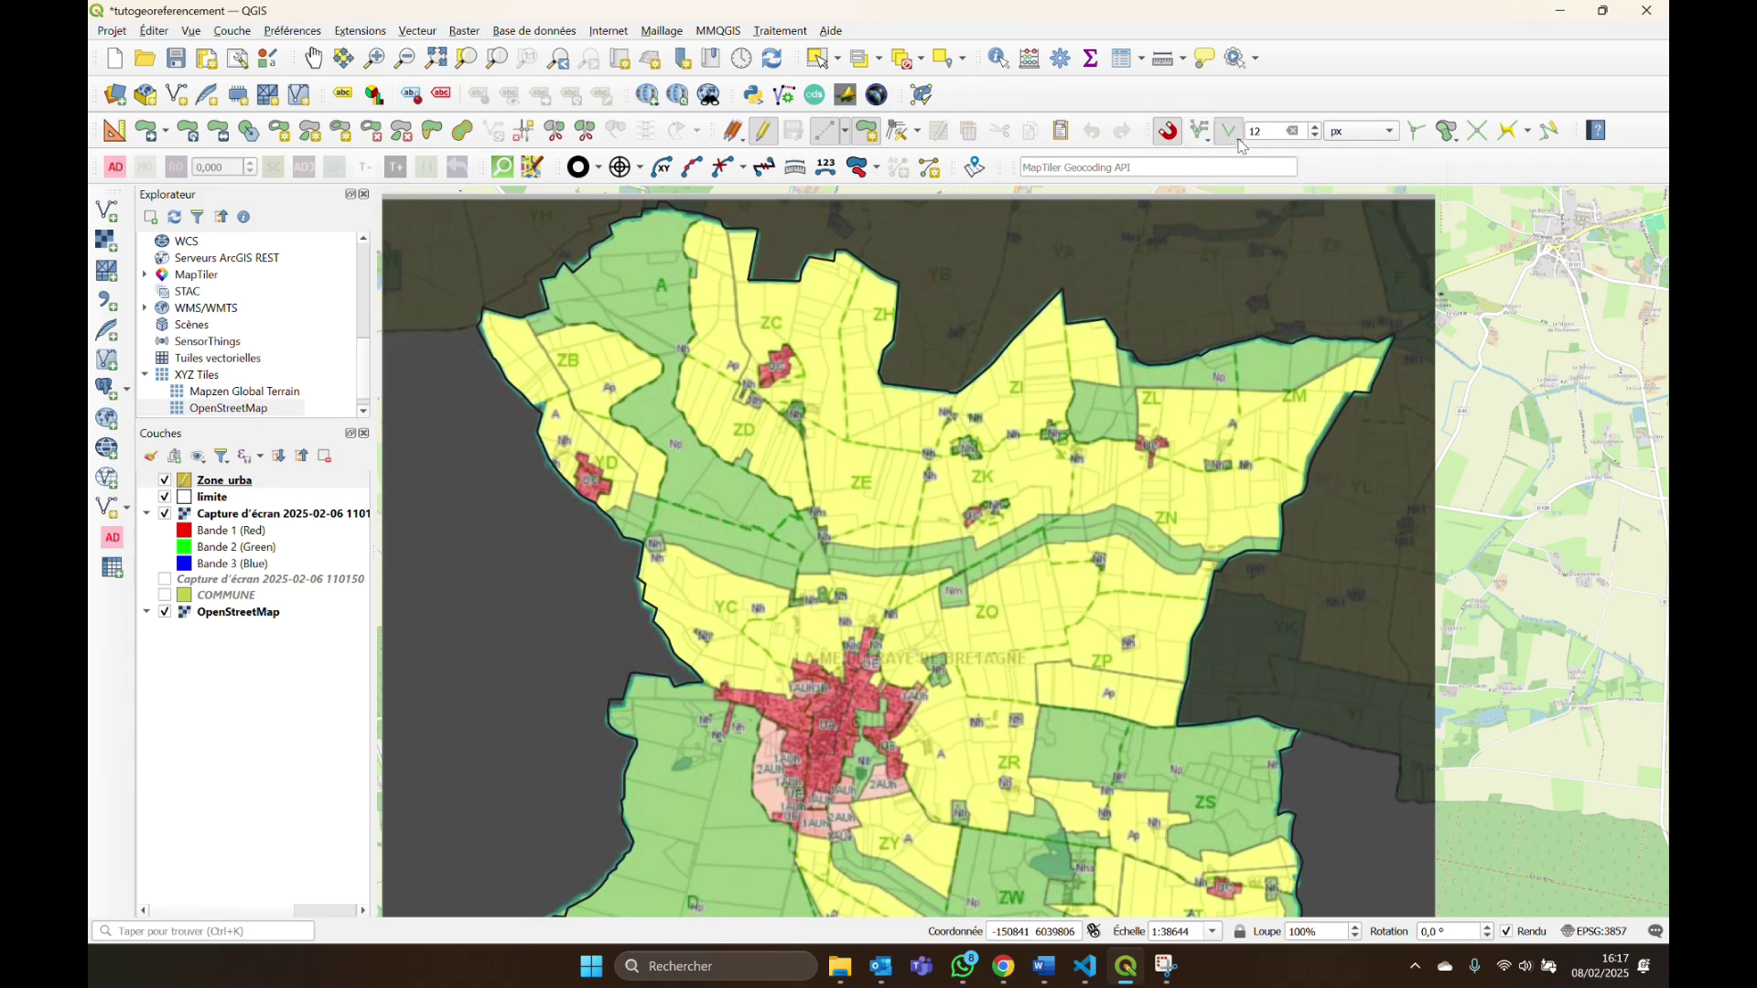
left_click(1233, 138)
left_click(1251, 188)
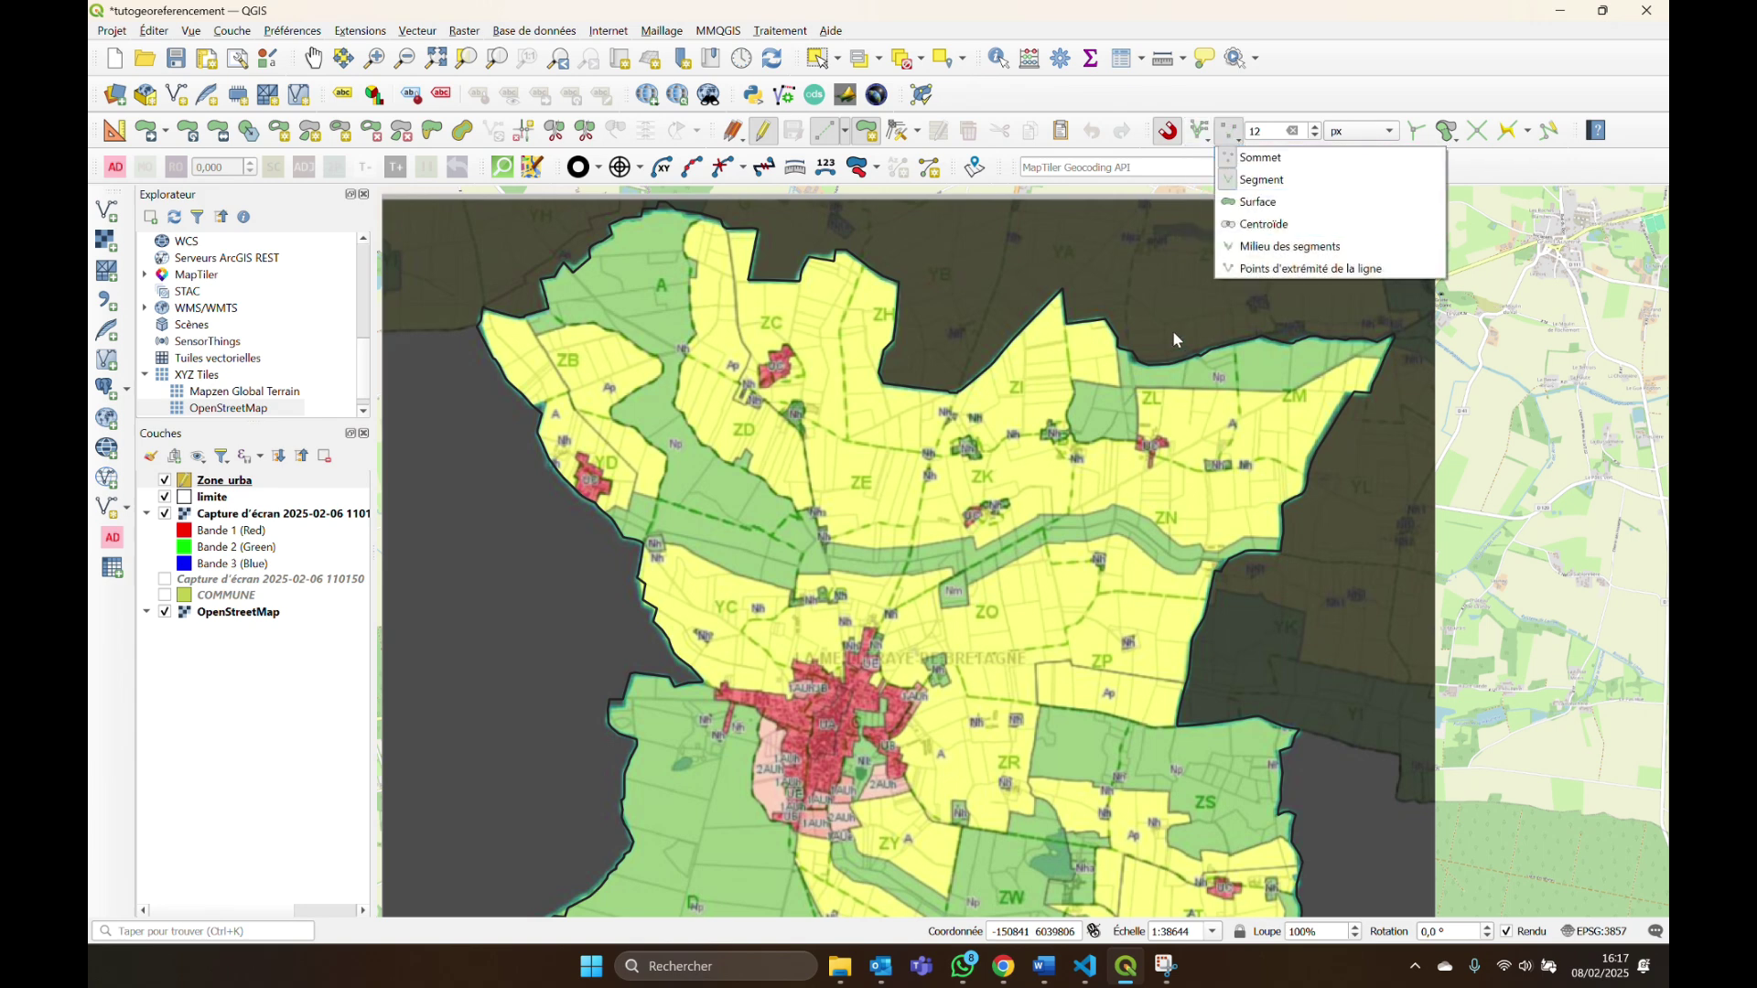
left_click(1091, 302)
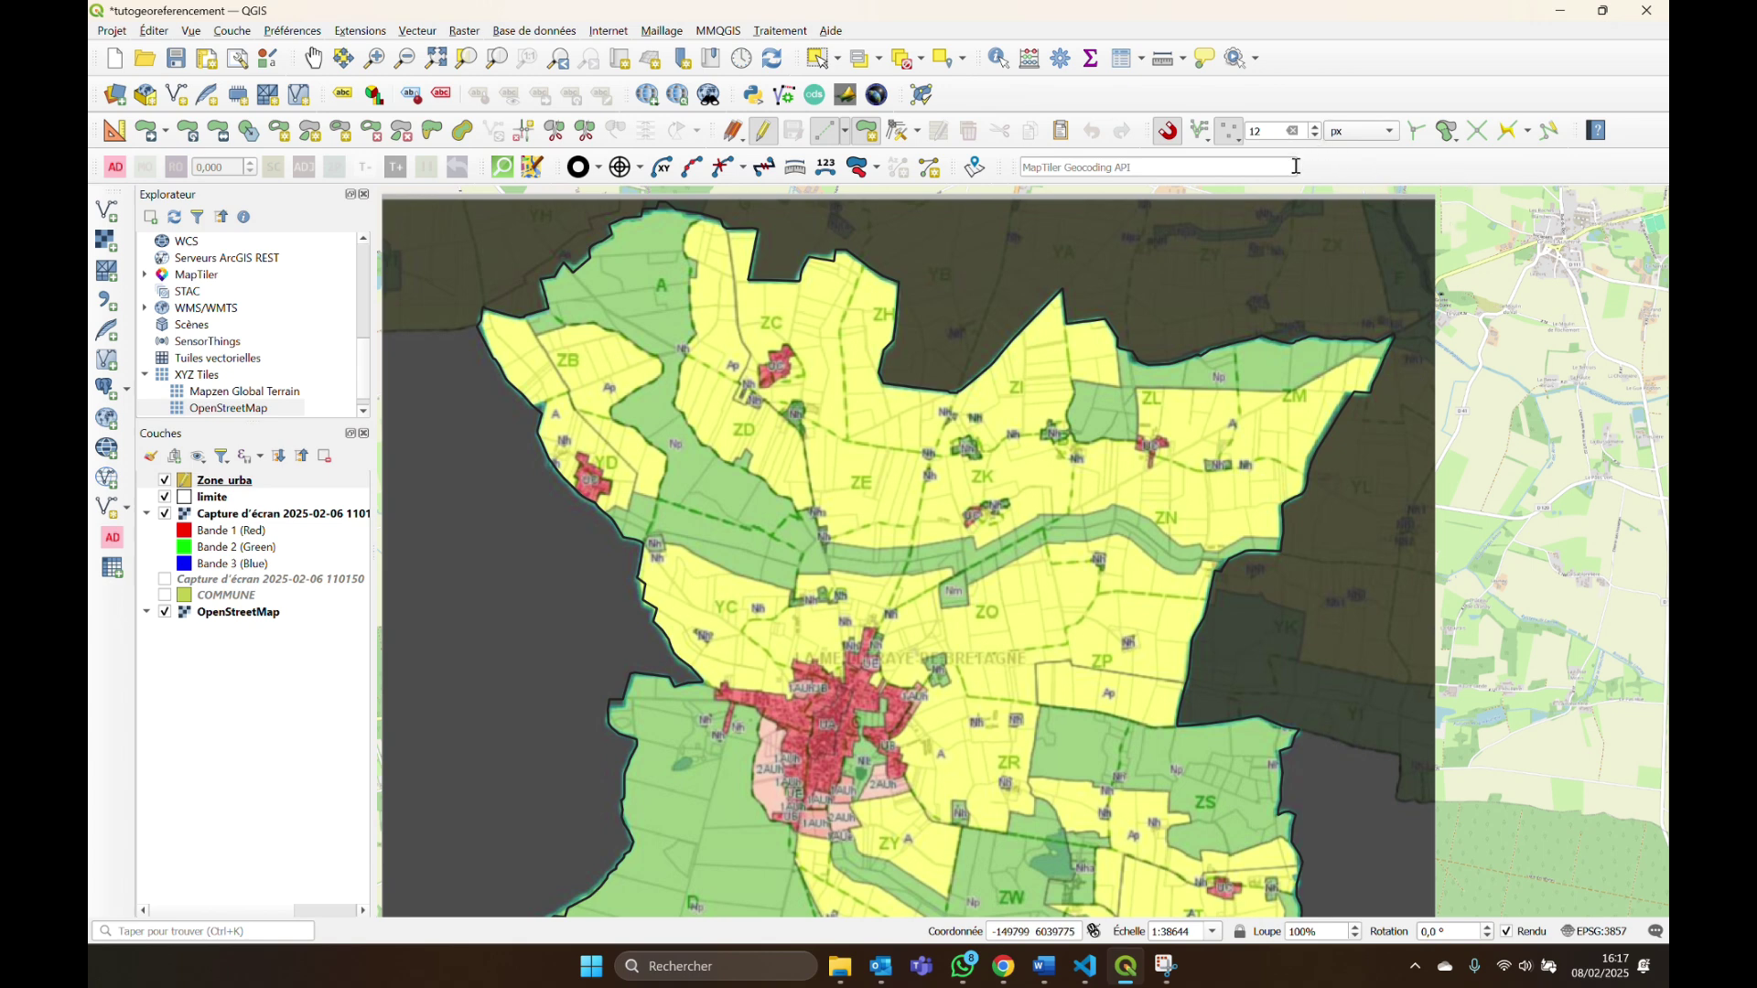
Enable topological editing and set the overlap mode to Éviter le chevauchement sur la couche active.
left_click(1416, 132)
left_click(1455, 143)
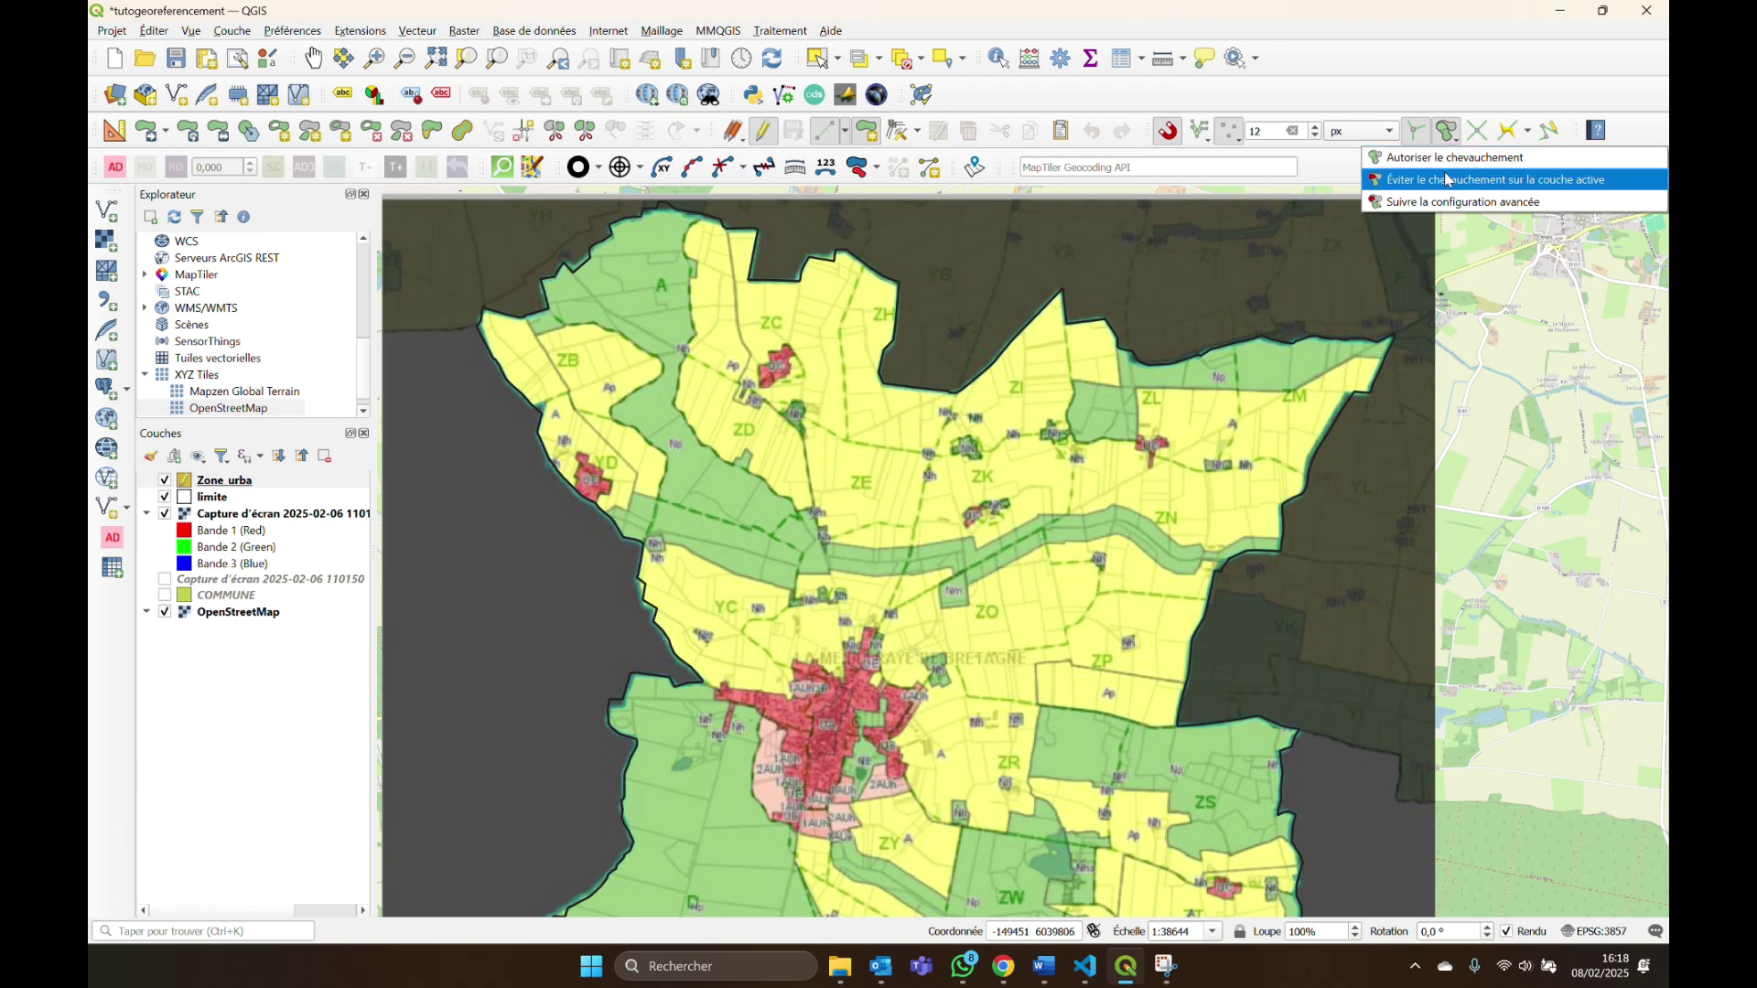
left_click(1450, 180)
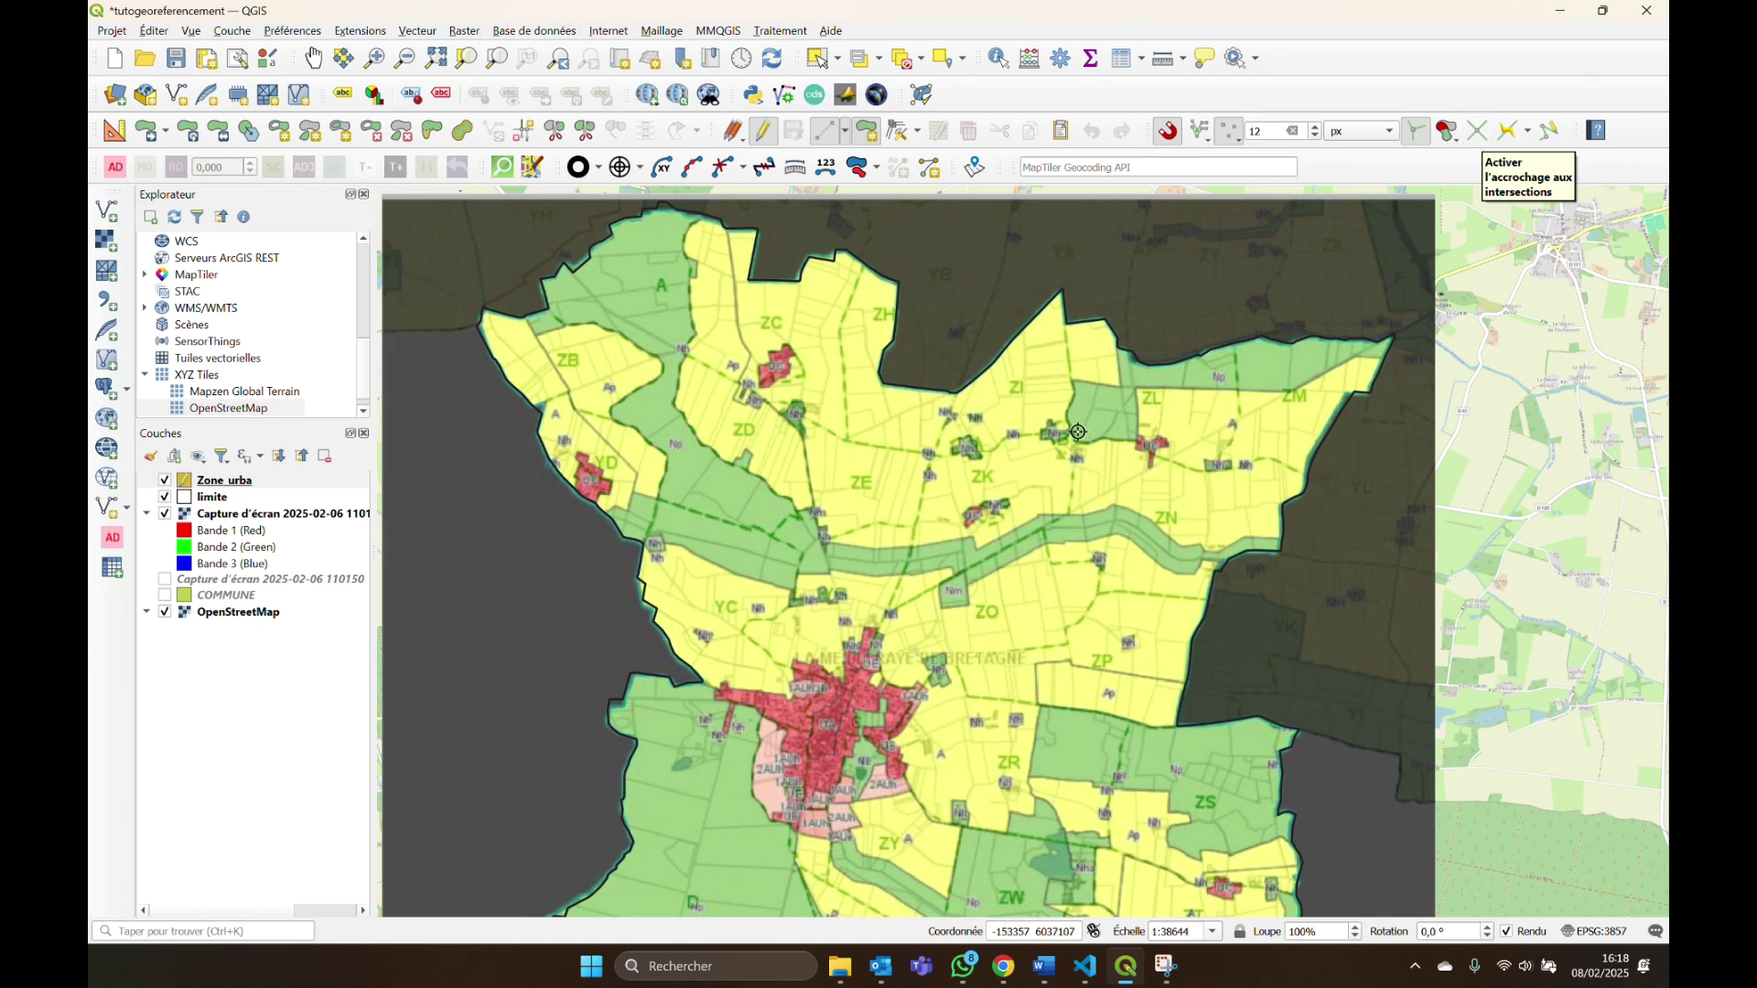
Enable snapping on intersections and turn on tracing.
left_click(1476, 139)
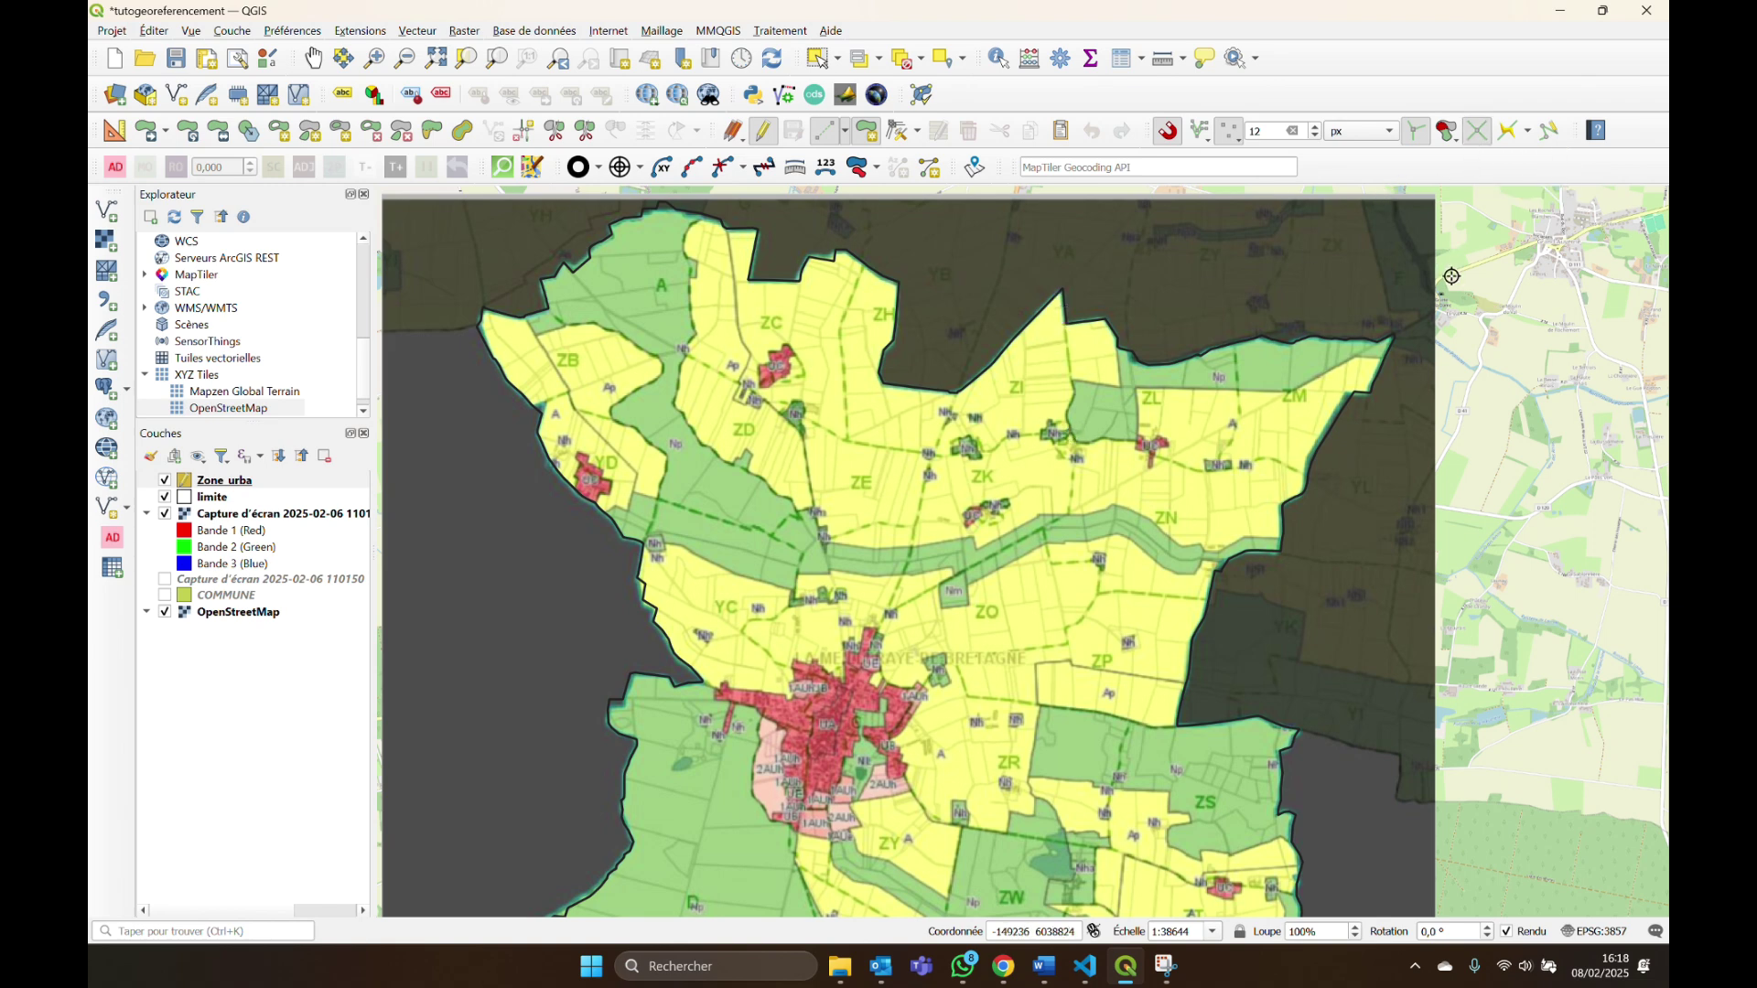
left_click(1506, 137)
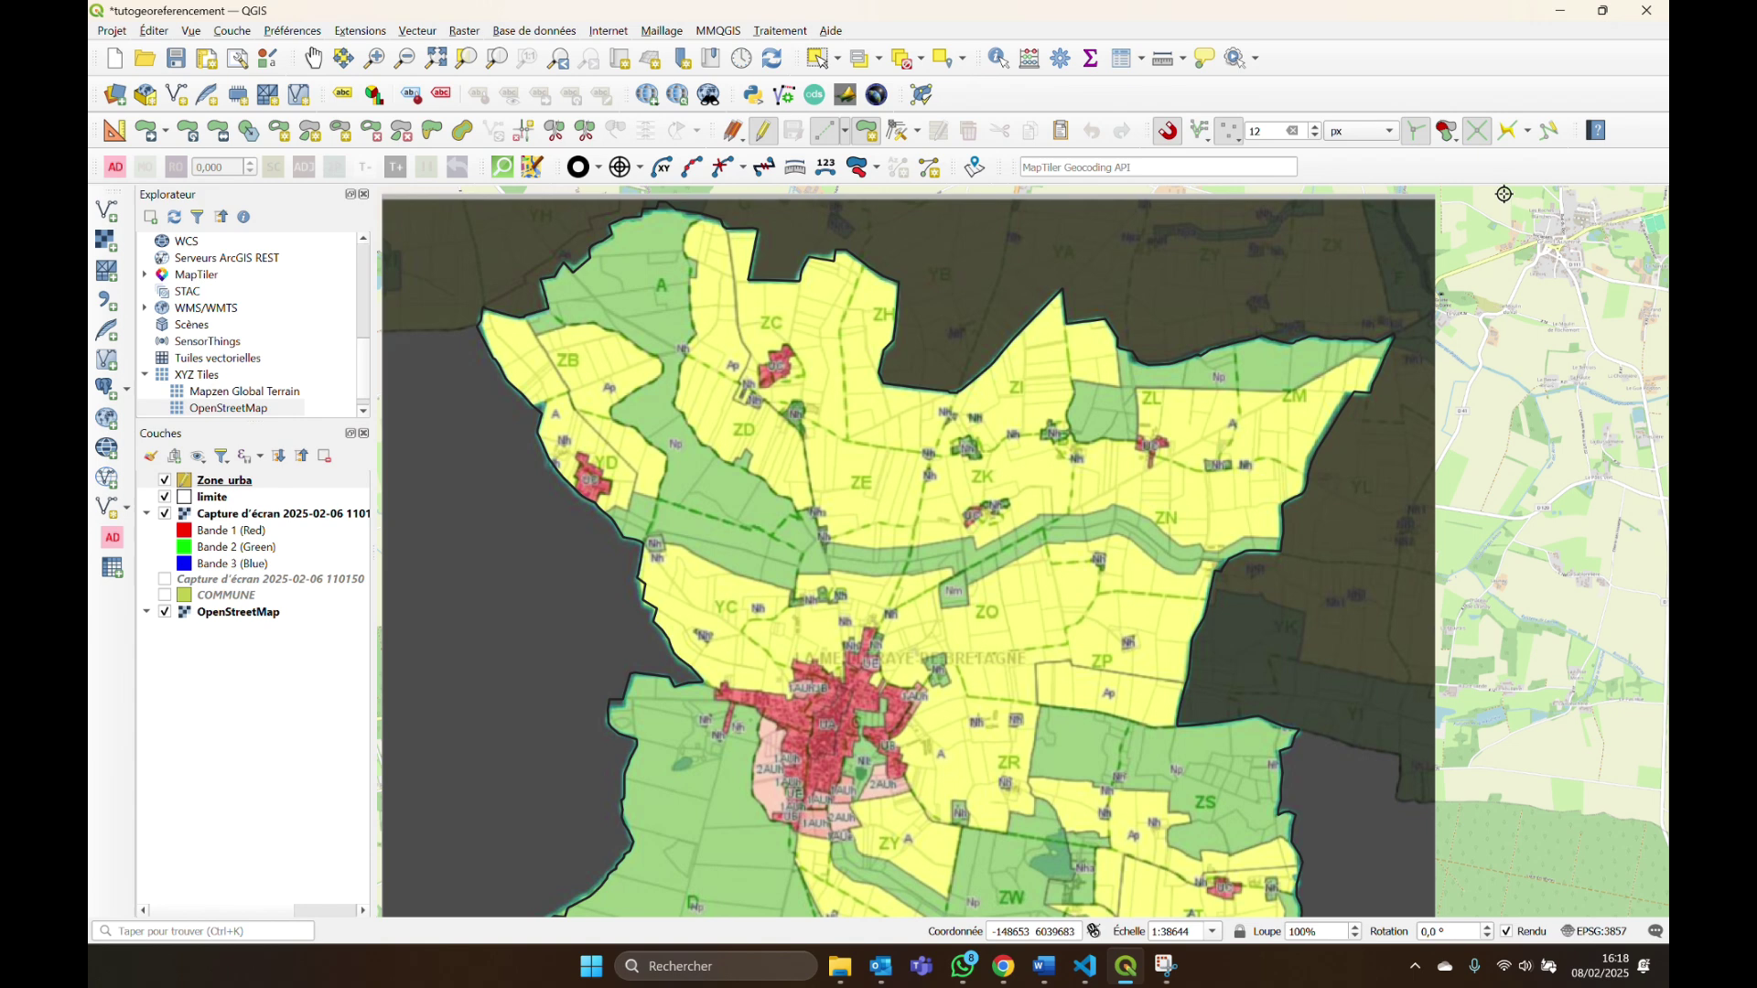
left_click(1509, 130)
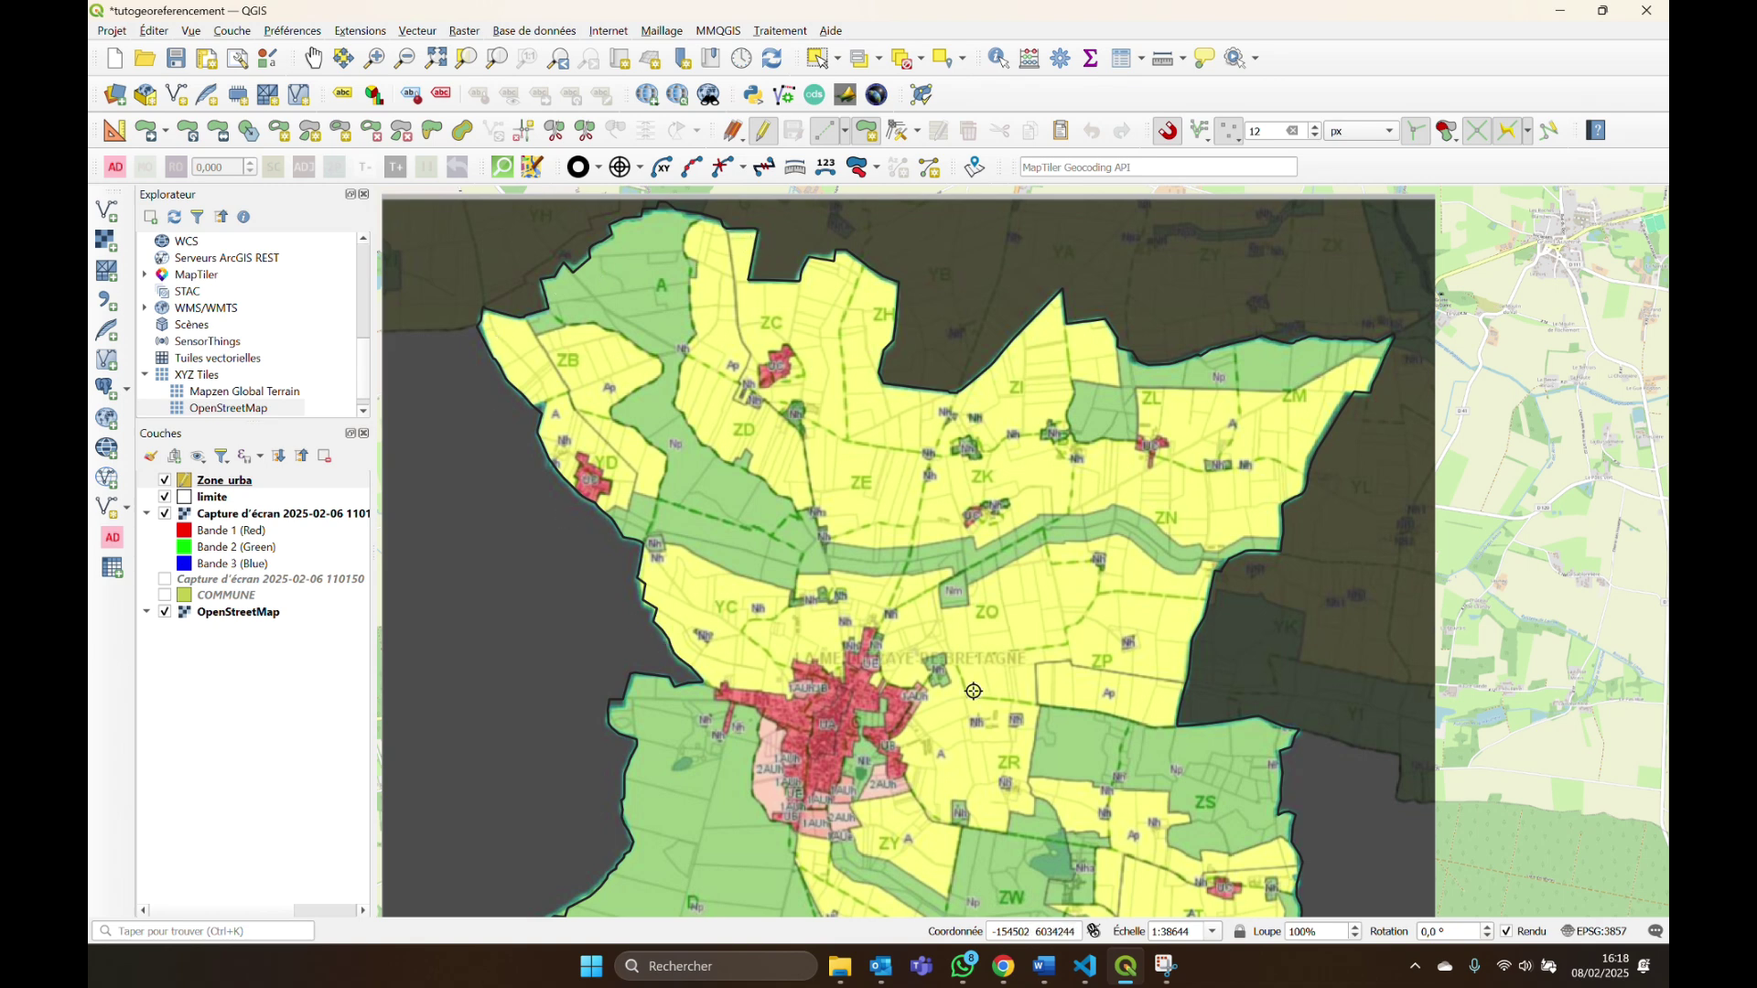
Digitize one polygon around the red urban area in the town centre, covering the UA, UB and UE zones, and finish it.
key("Down")
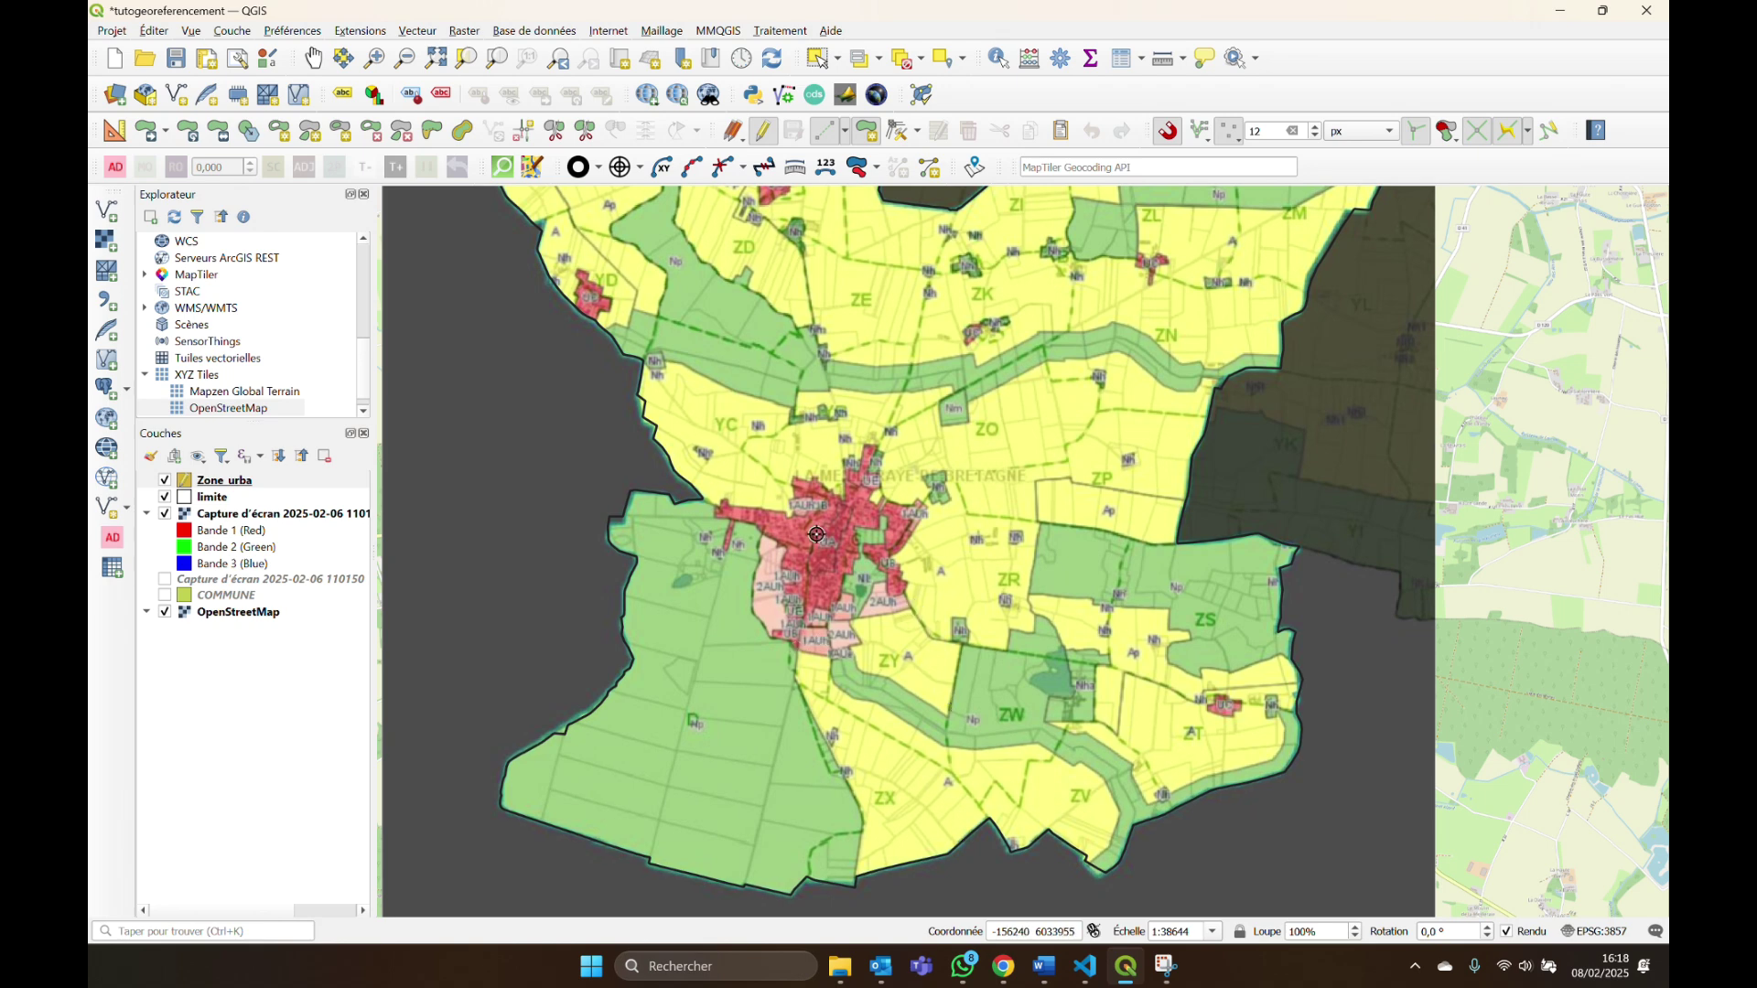
scroll(800, 533, "up", 1)
scroll(799, 532, "up", 4)
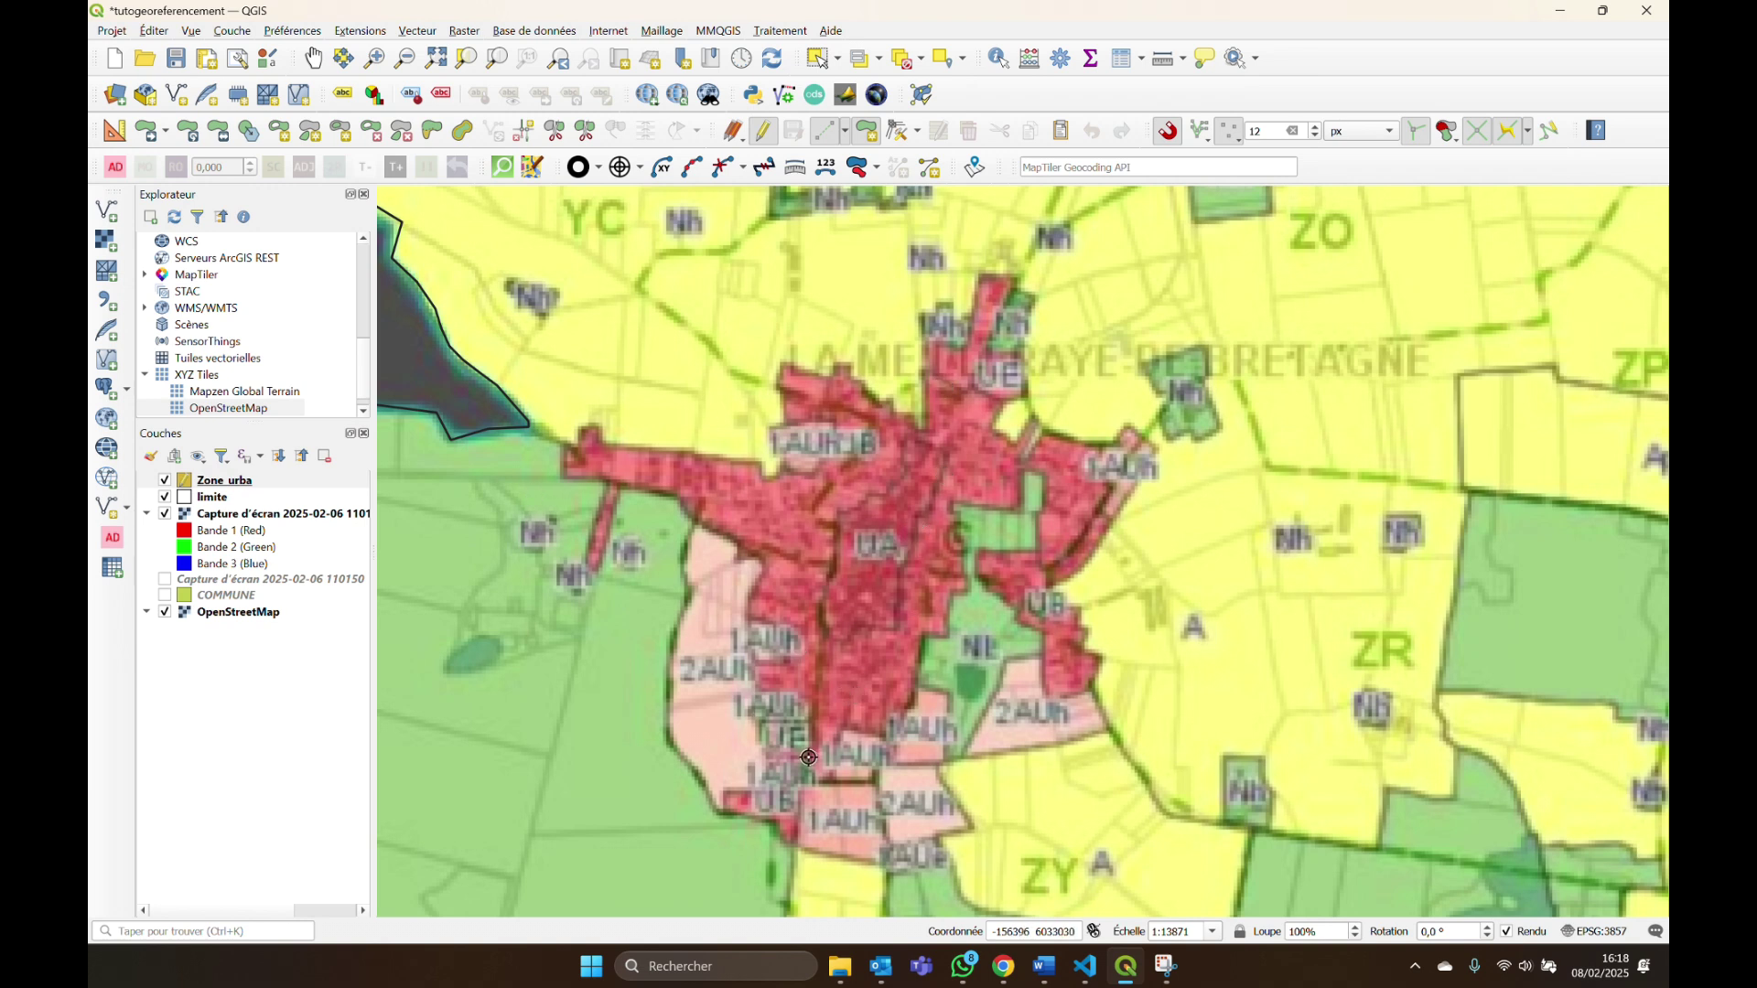
left_click(574, 435)
left_click(598, 425)
left_click(600, 447)
left_click(694, 455)
left_click(762, 467)
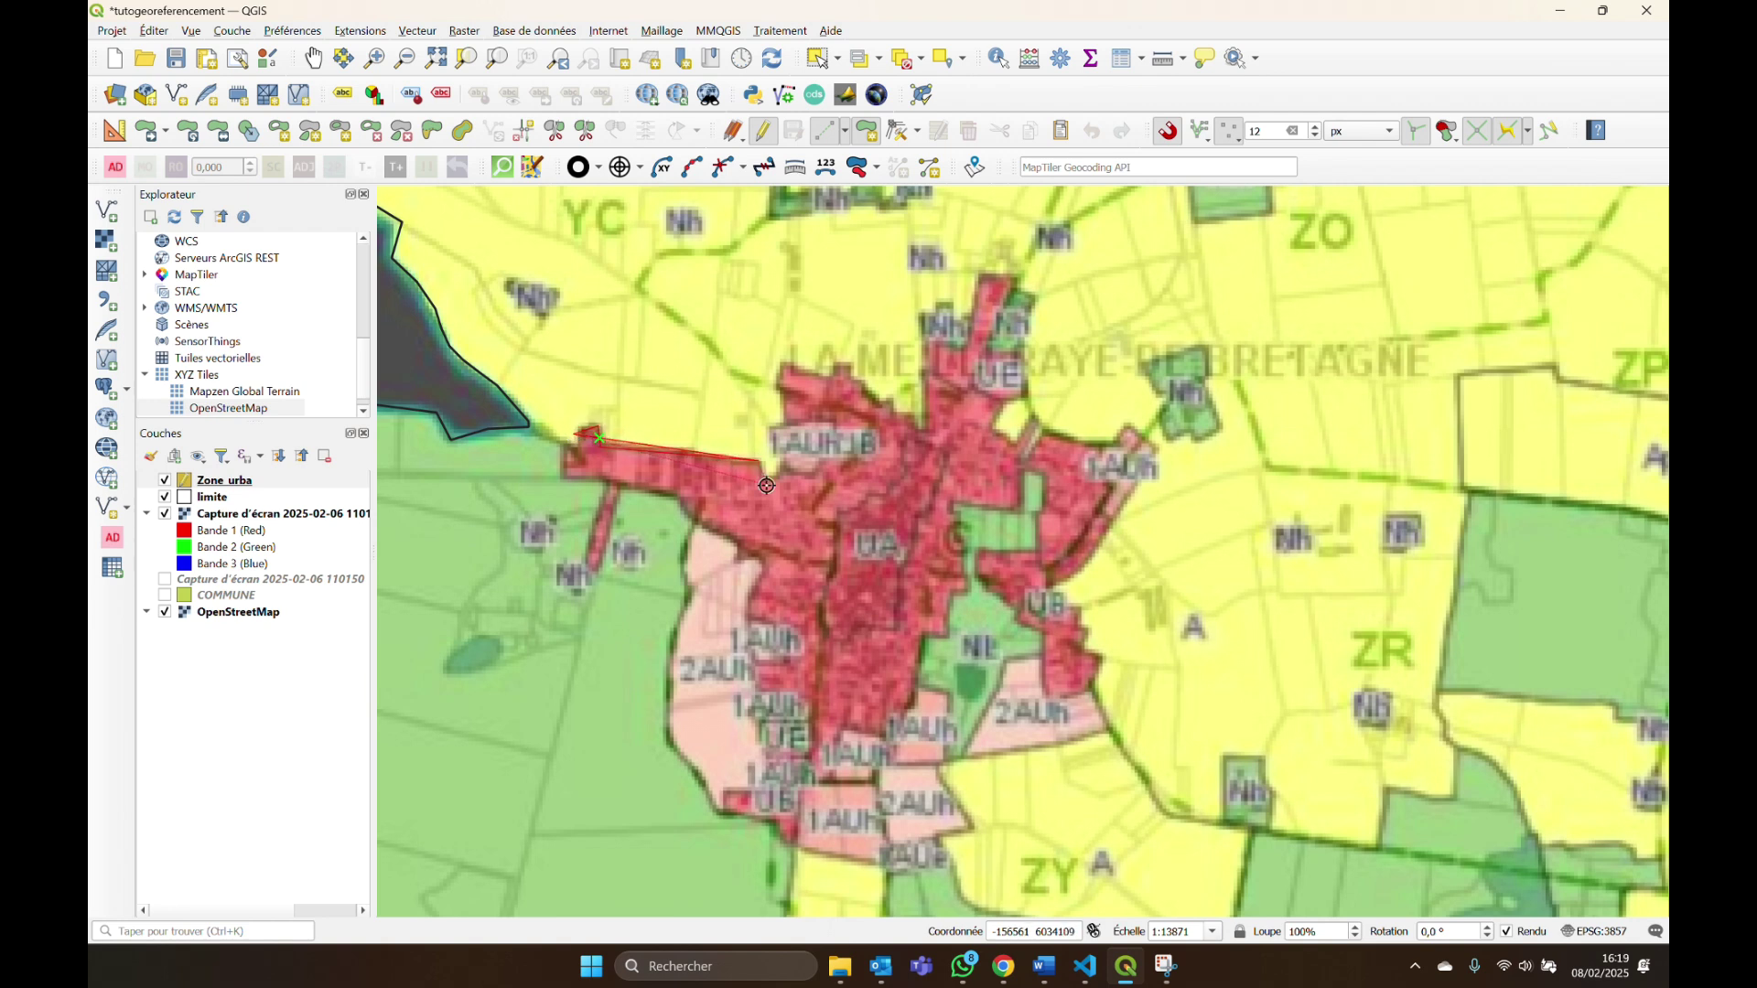
key("BackSpace")
key("BackSpace")
left_click(780, 397)
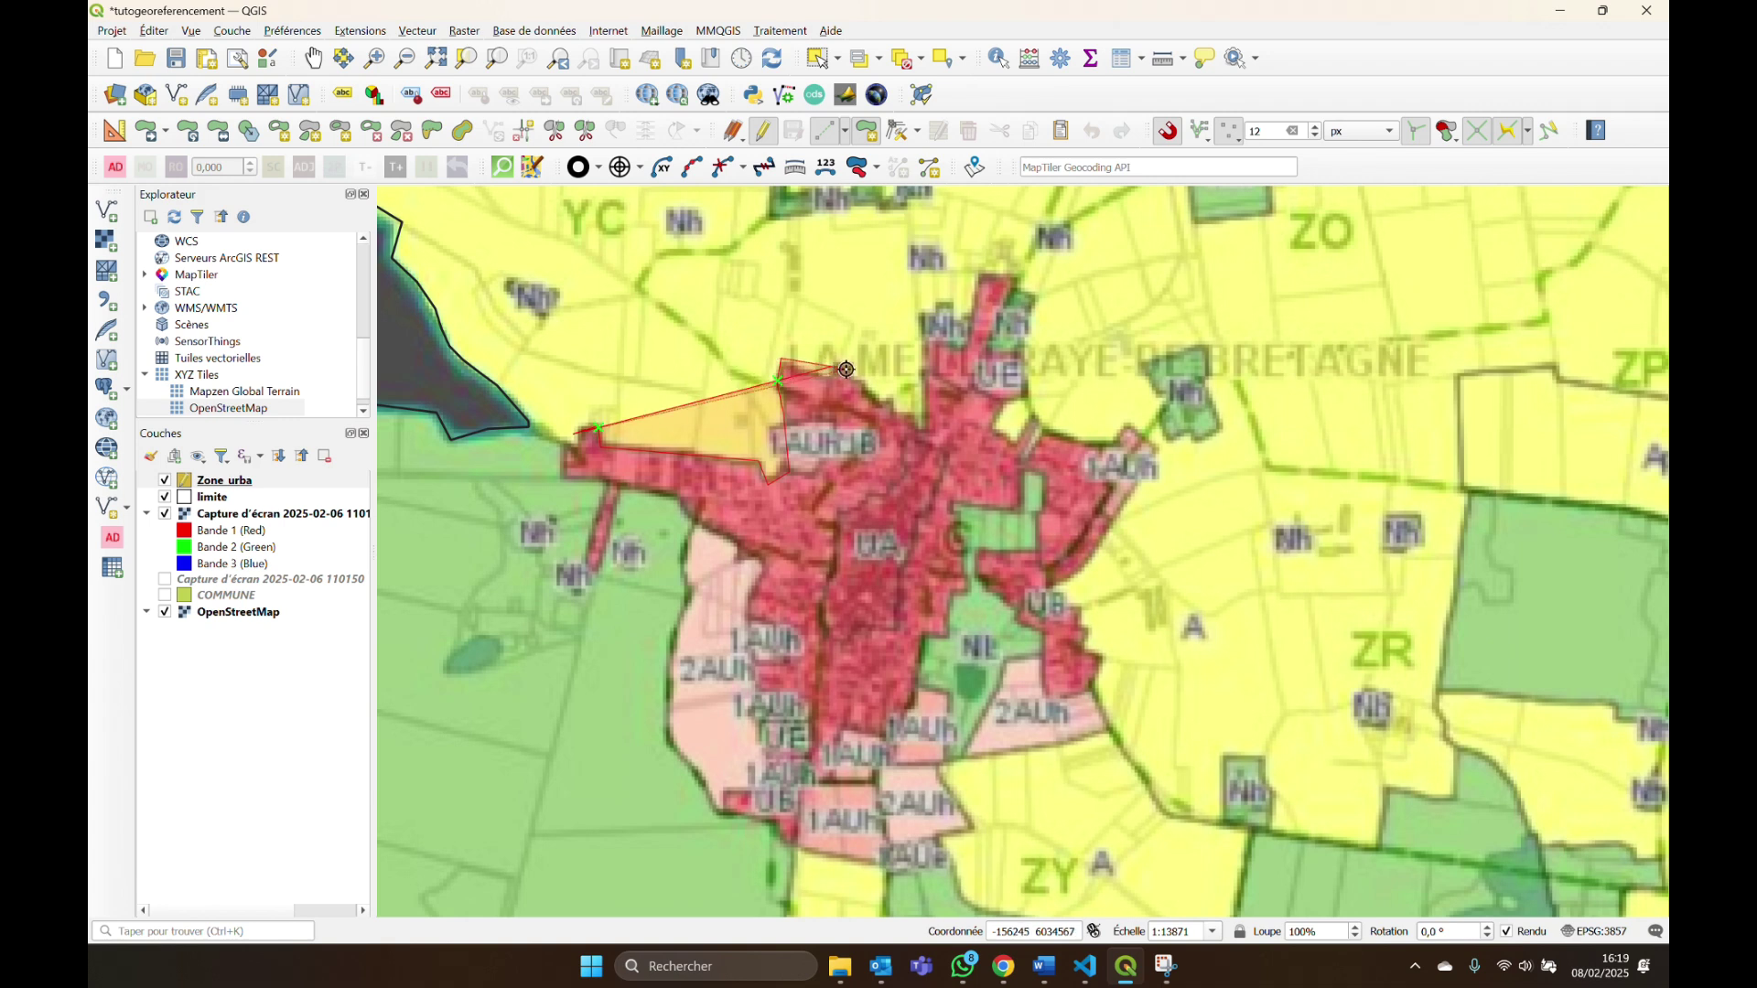
key("BackSpace")
left_click(781, 364)
left_click(794, 362)
left_click(994, 293)
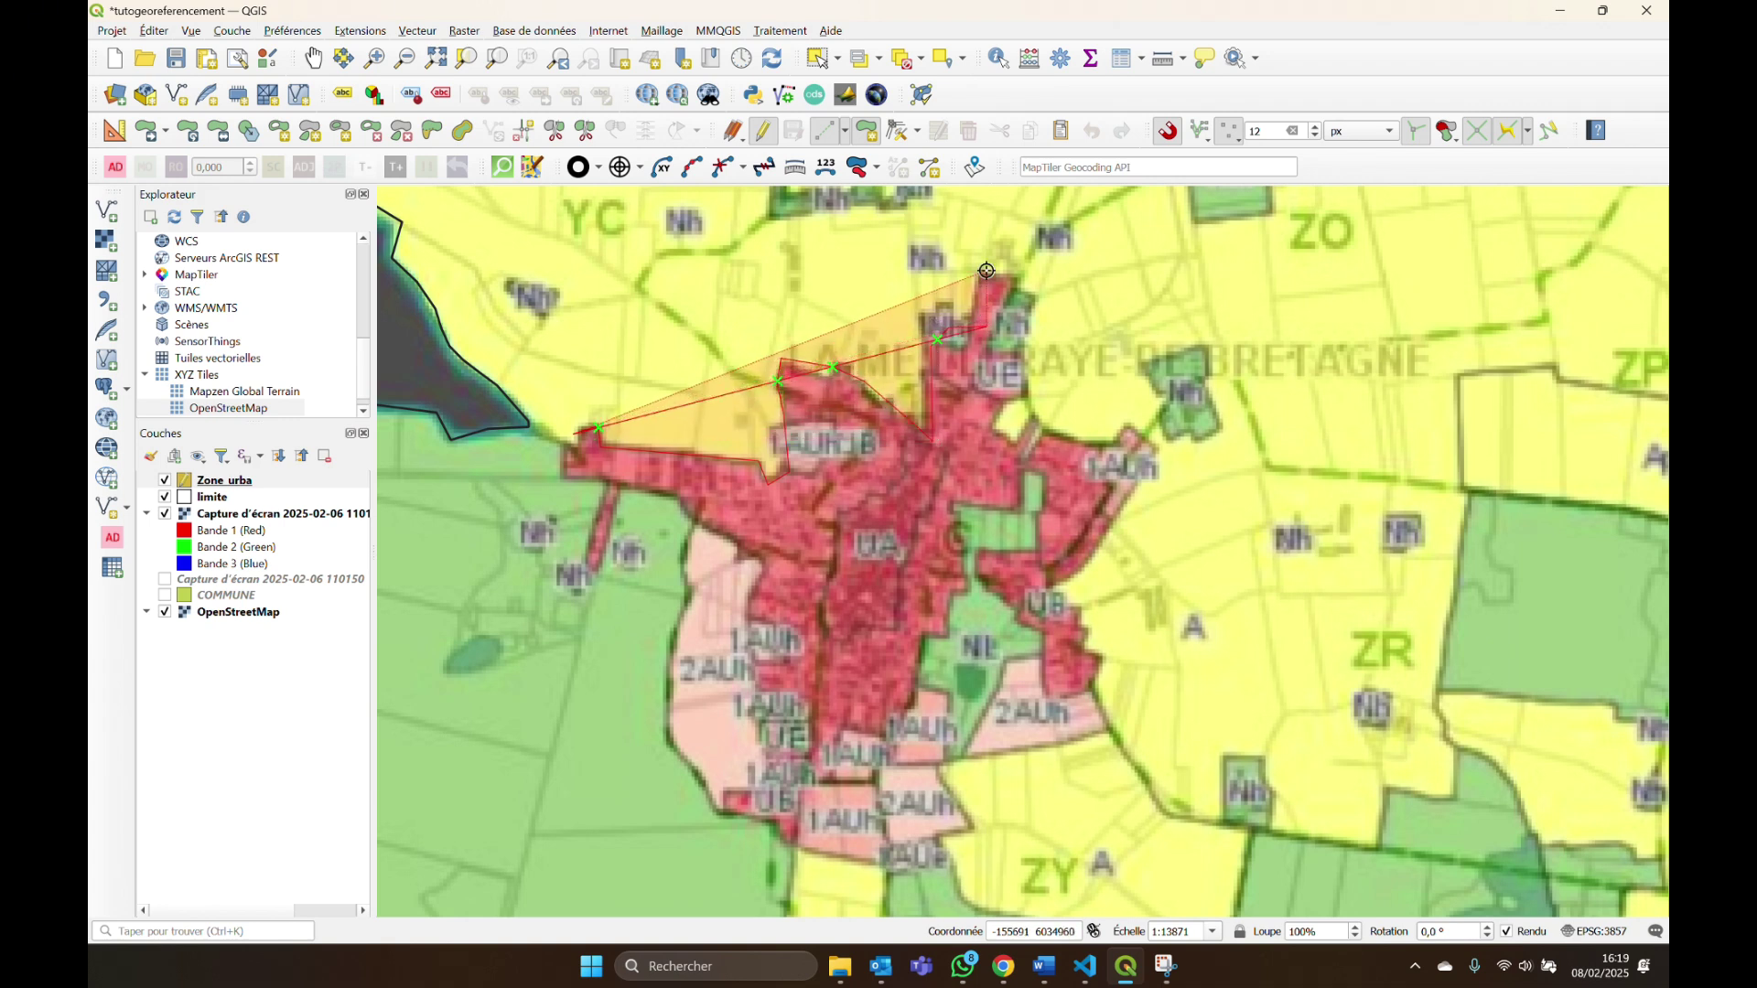
left_click(1046, 272)
left_click(1004, 406)
left_click(1017, 431)
left_click(1107, 416)
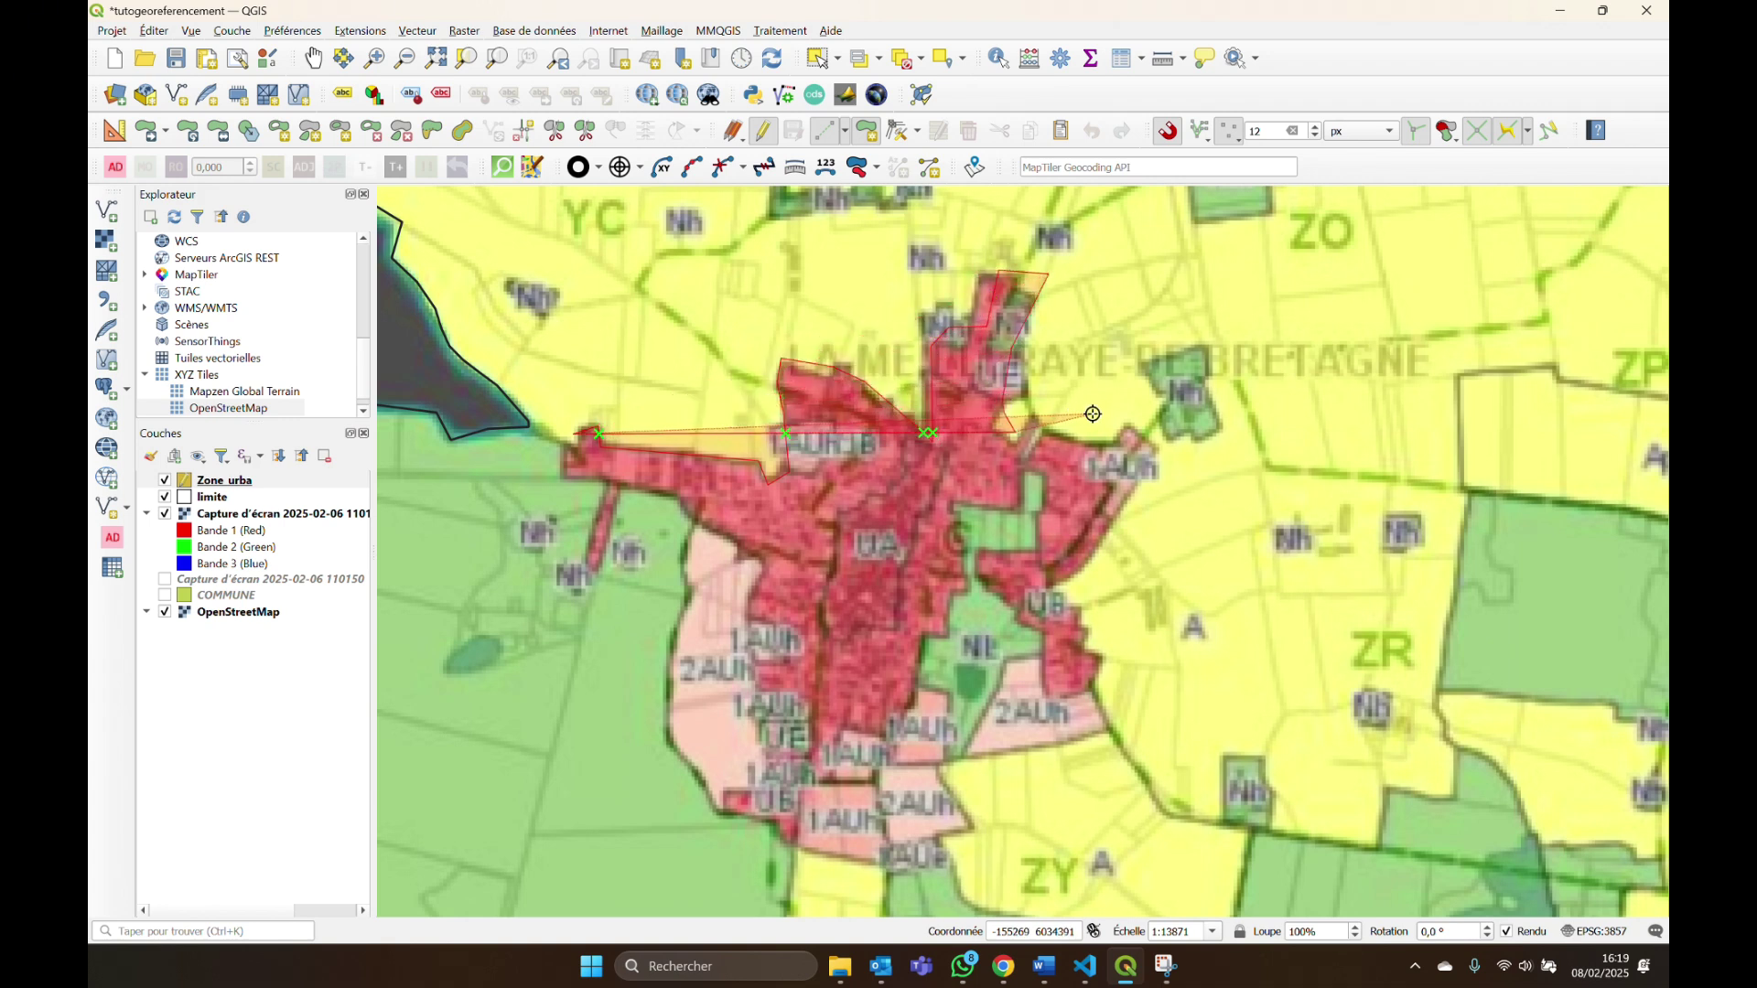
left_click(1164, 455)
left_click(1125, 555)
left_click(1049, 602)
left_click(1088, 698)
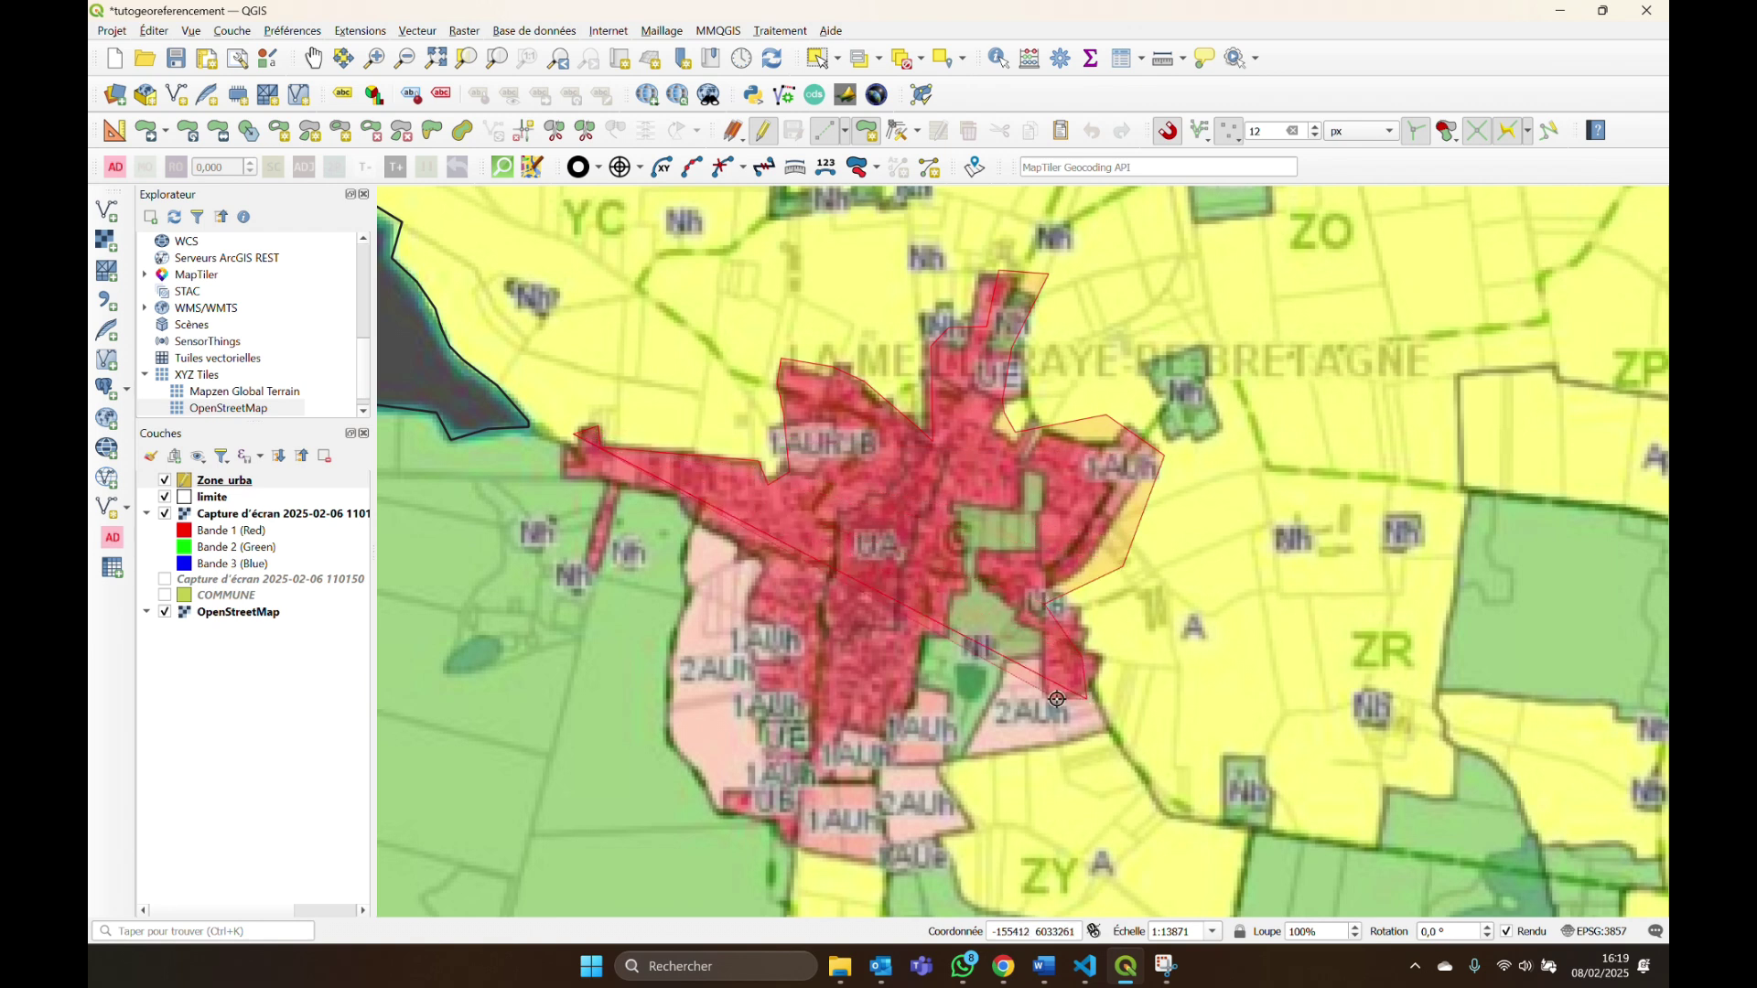
left_click(1043, 691)
left_click(979, 563)
left_click(1026, 560)
left_click(1055, 522)
left_click(1032, 458)
left_click(1001, 496)
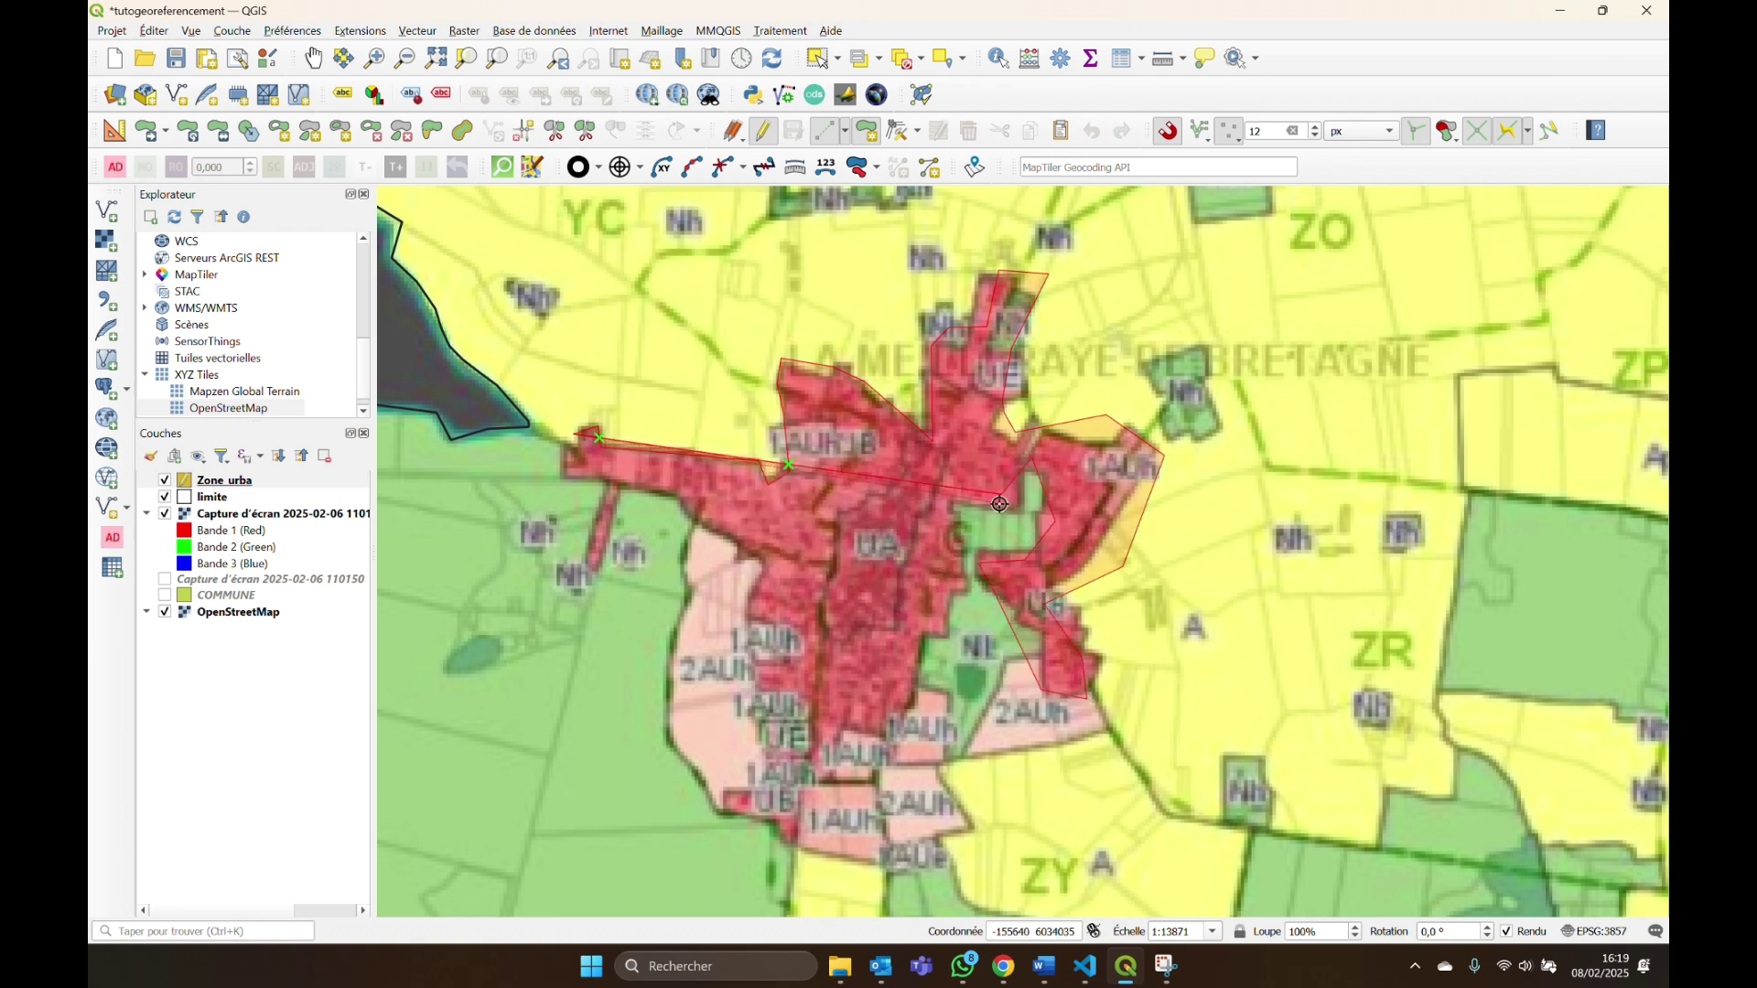
left_click(996, 511)
left_click(948, 511)
left_click(961, 561)
left_click(924, 636)
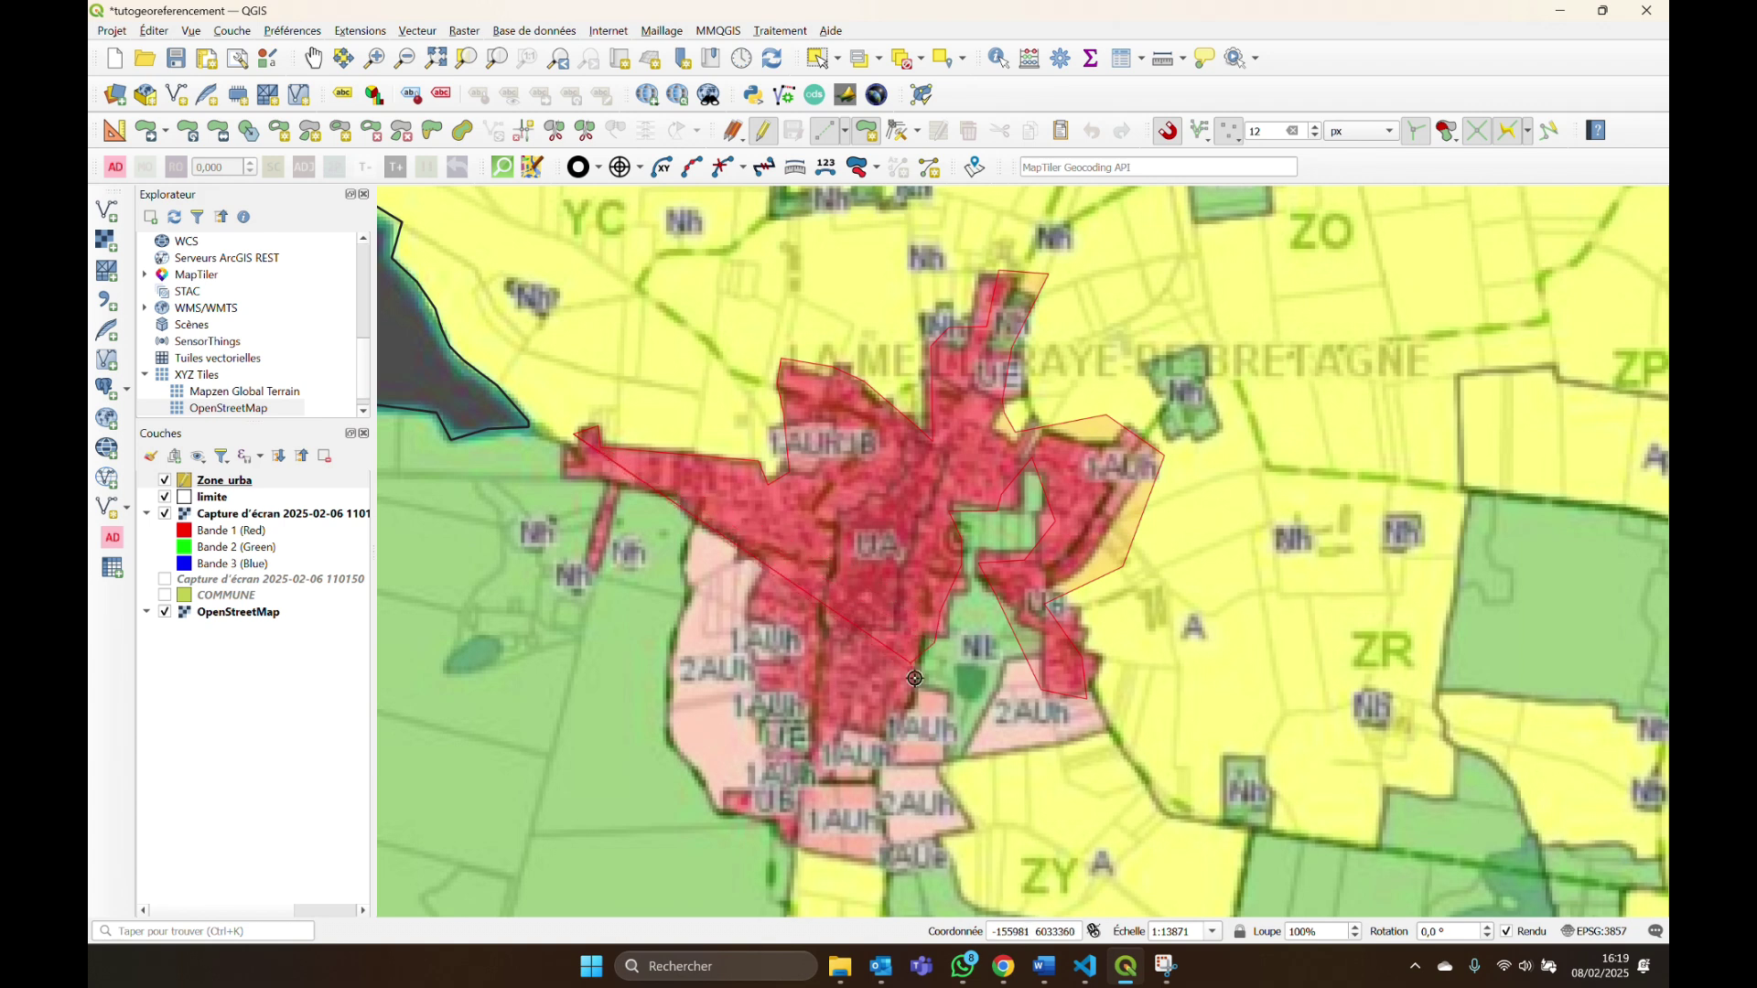
left_click(906, 714)
left_click(880, 756)
left_click(824, 740)
left_click(820, 778)
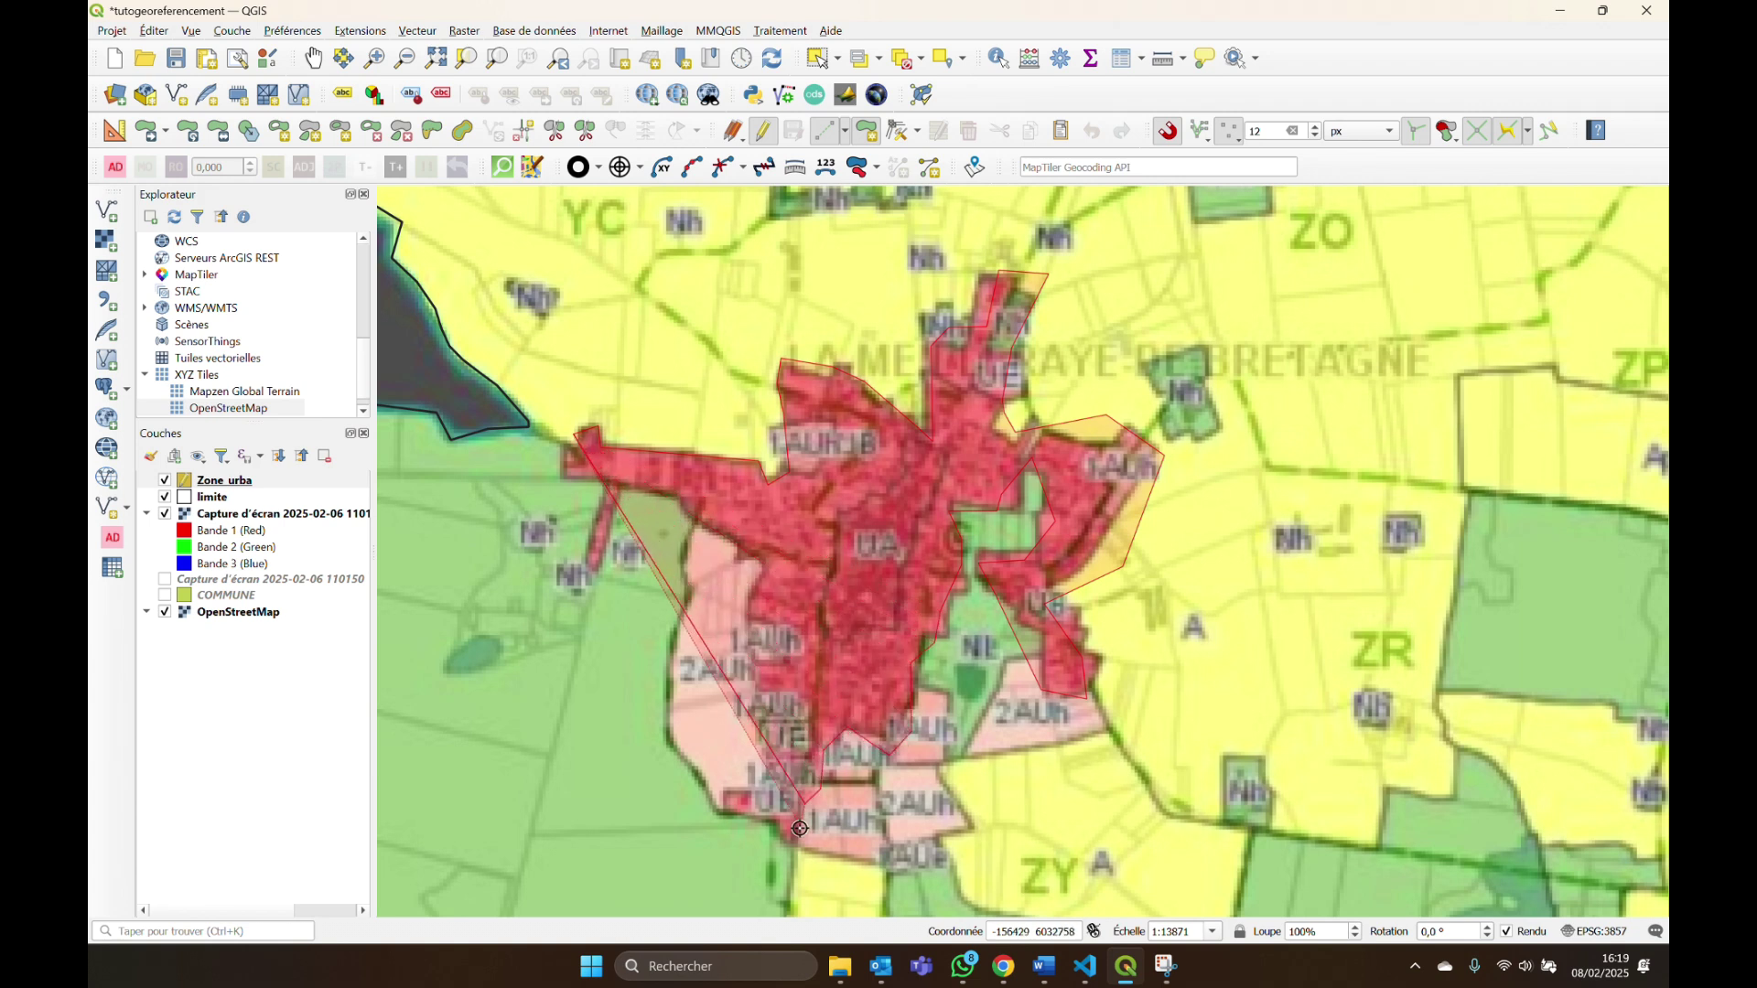
left_click(800, 822)
left_click(785, 851)
left_click(725, 810)
left_click(725, 790)
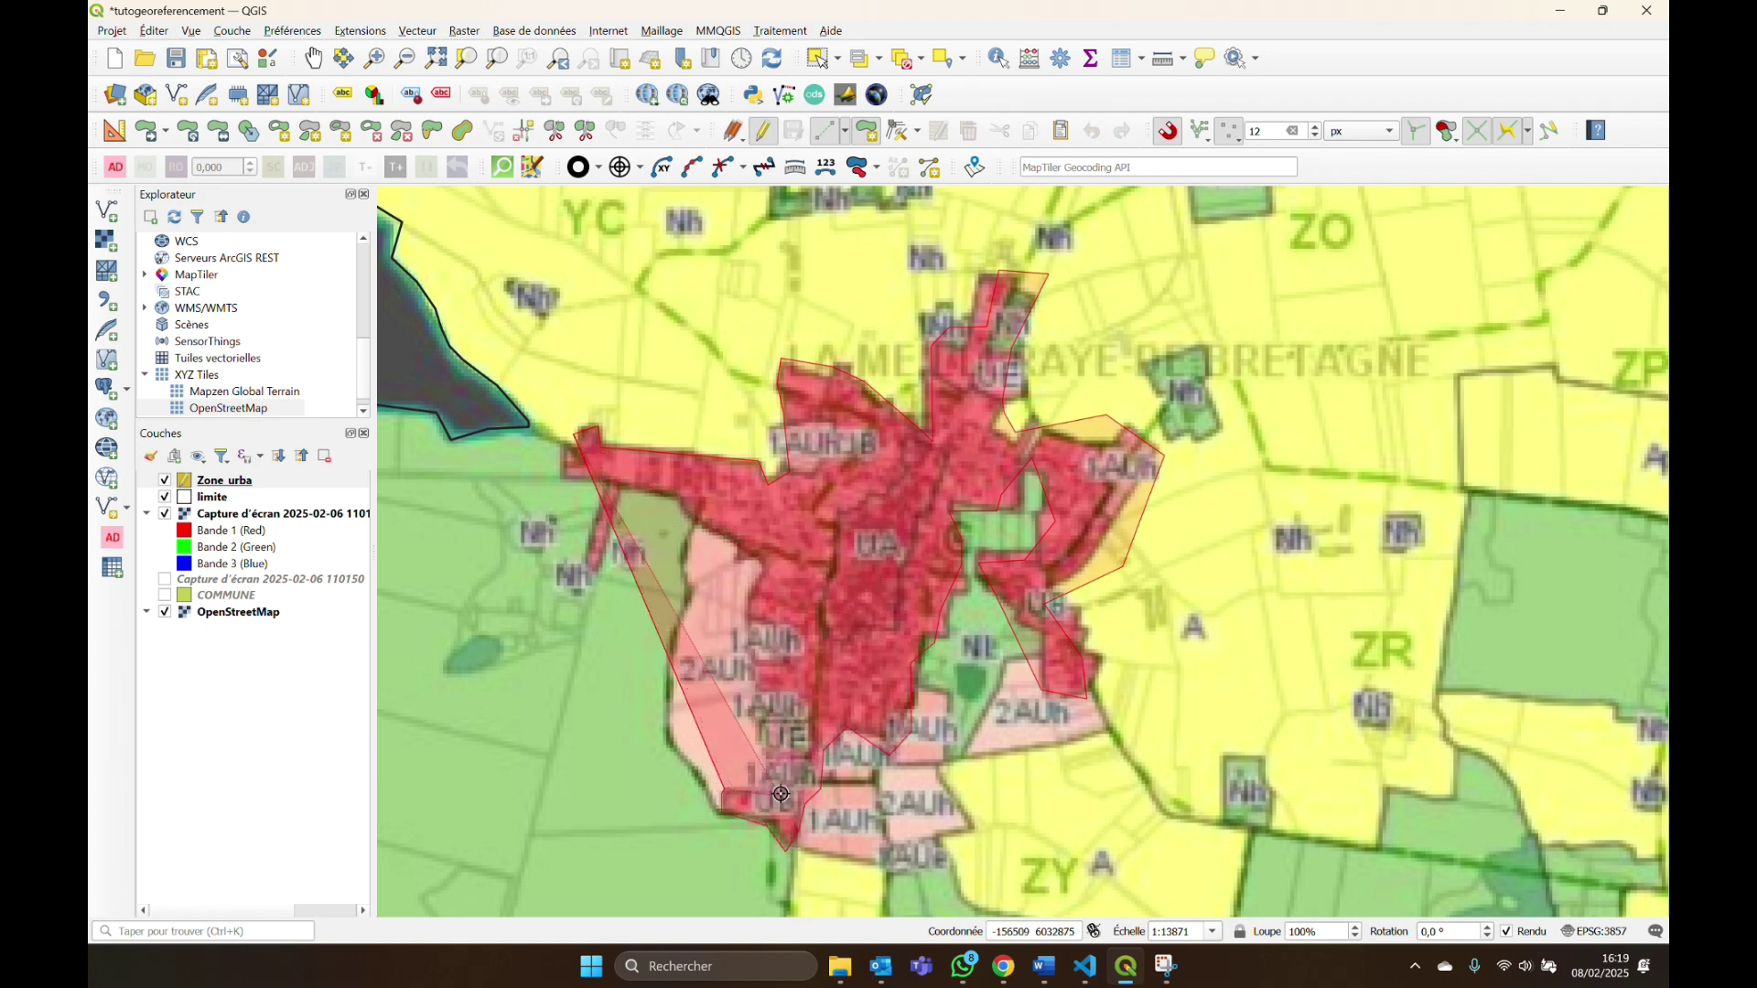
left_click(776, 789)
left_click(795, 736)
left_click(756, 645)
left_click(767, 569)
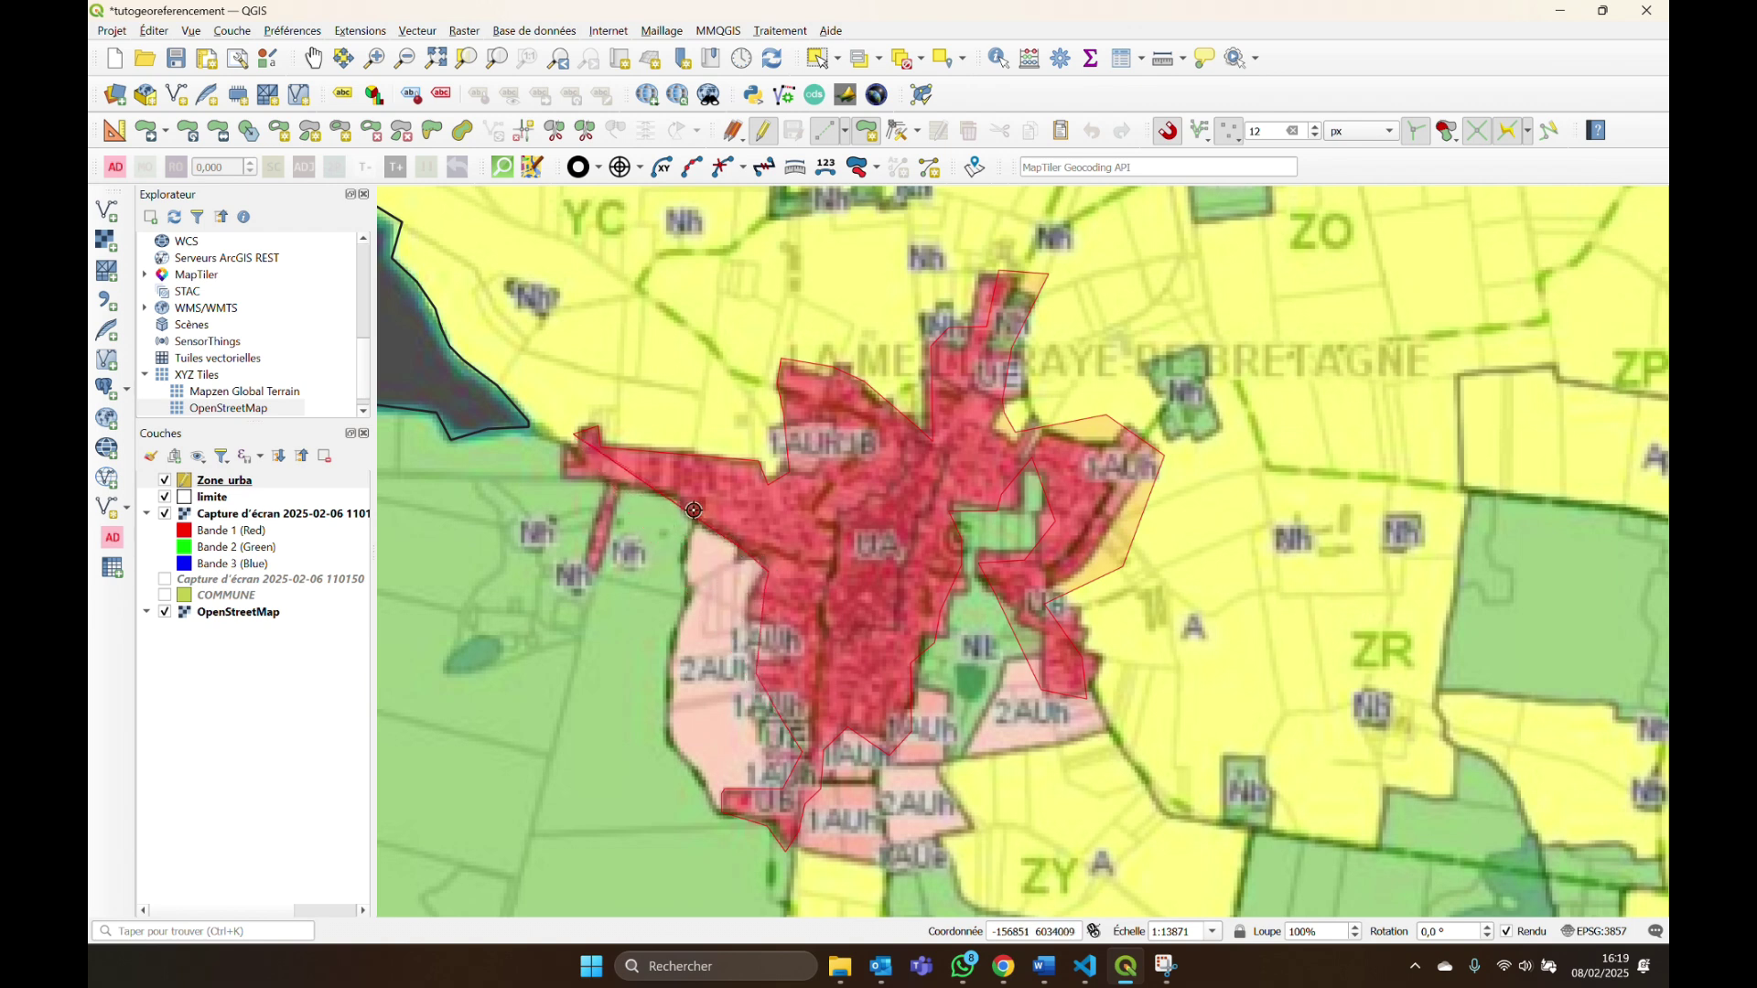
left_click(675, 495)
left_click(616, 482)
left_click(598, 574)
left_click(585, 568)
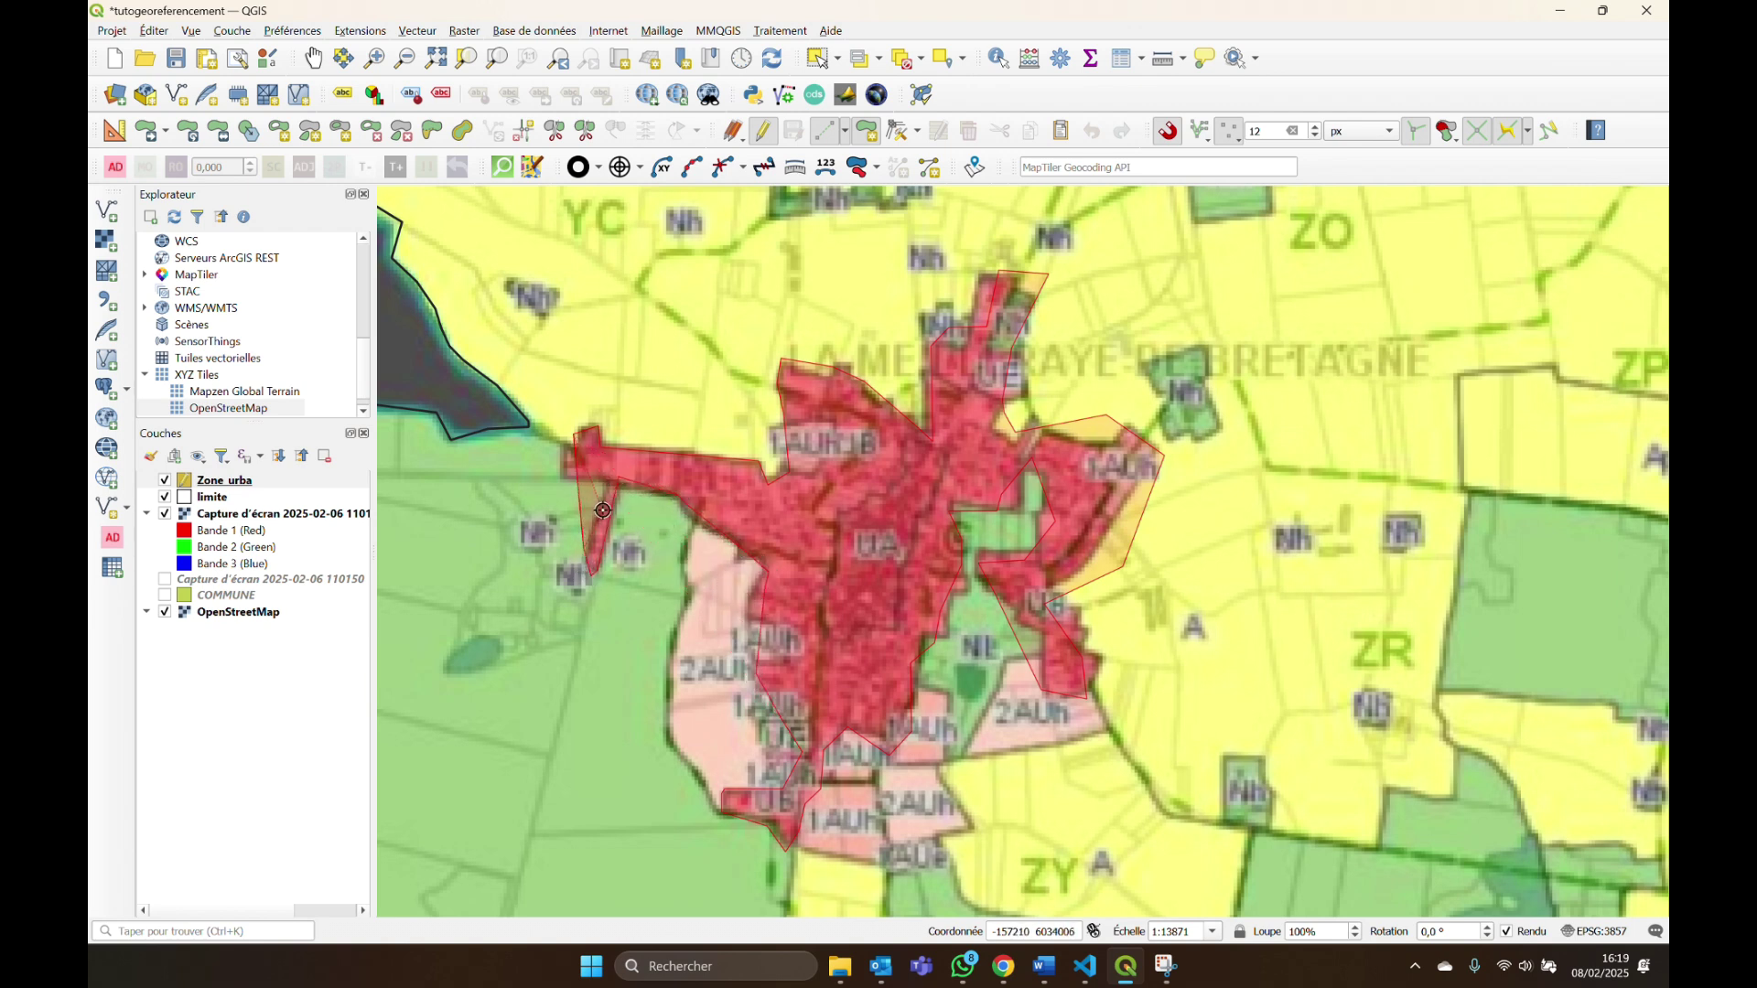
left_click(596, 480)
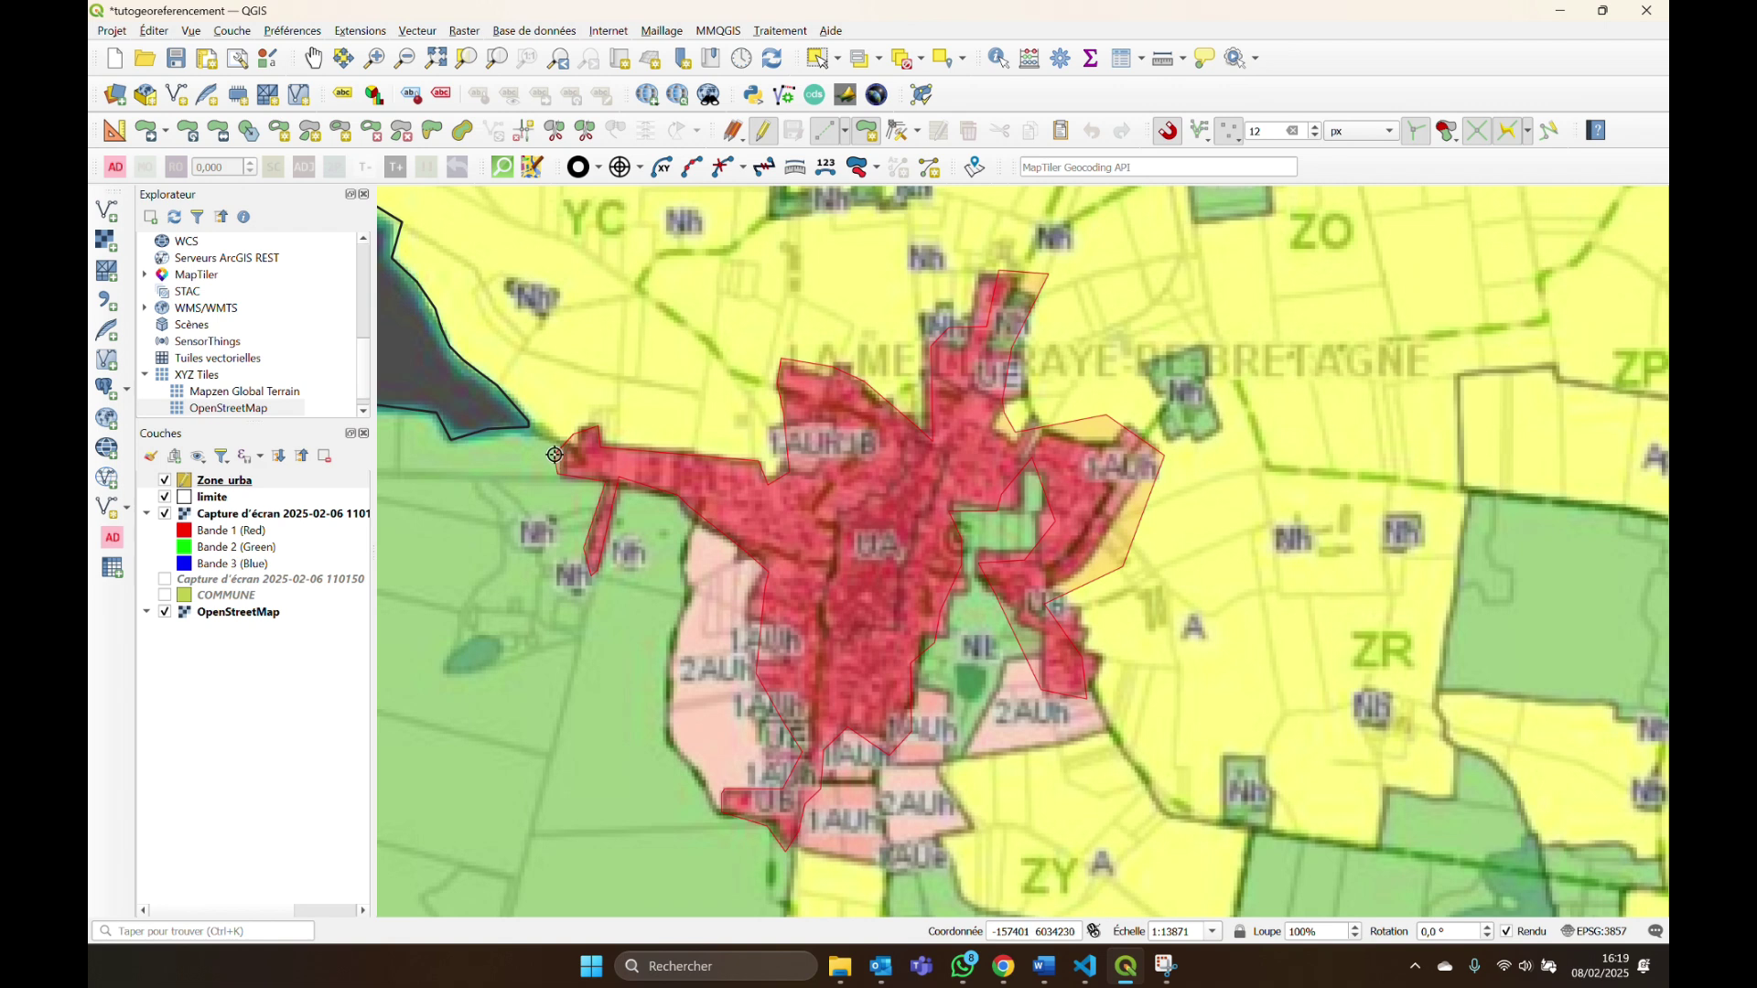
left_click(554, 455)
right_click(555, 455)
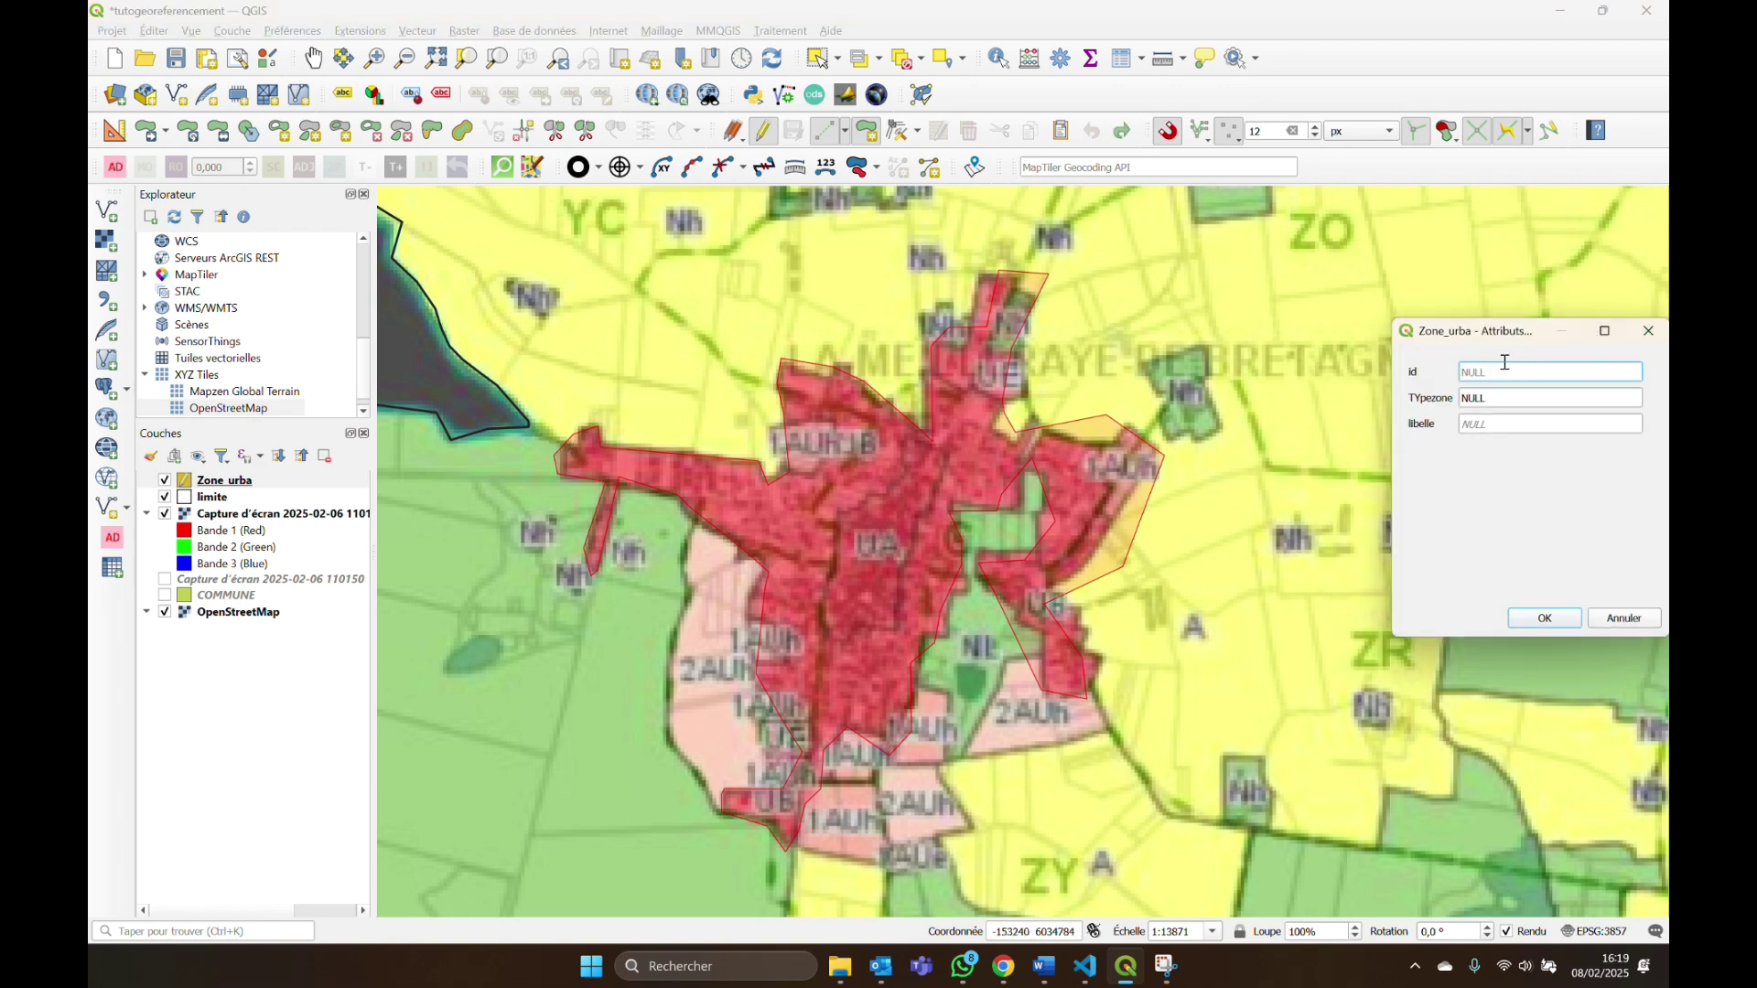
Give the new polygon id 001, TYpezone UB and libelle Zone urbaine, and save its attributes.
type("001")
left_click(1499, 397)
type("UB")
left_click(1502, 425)
type("Zone urbaine")
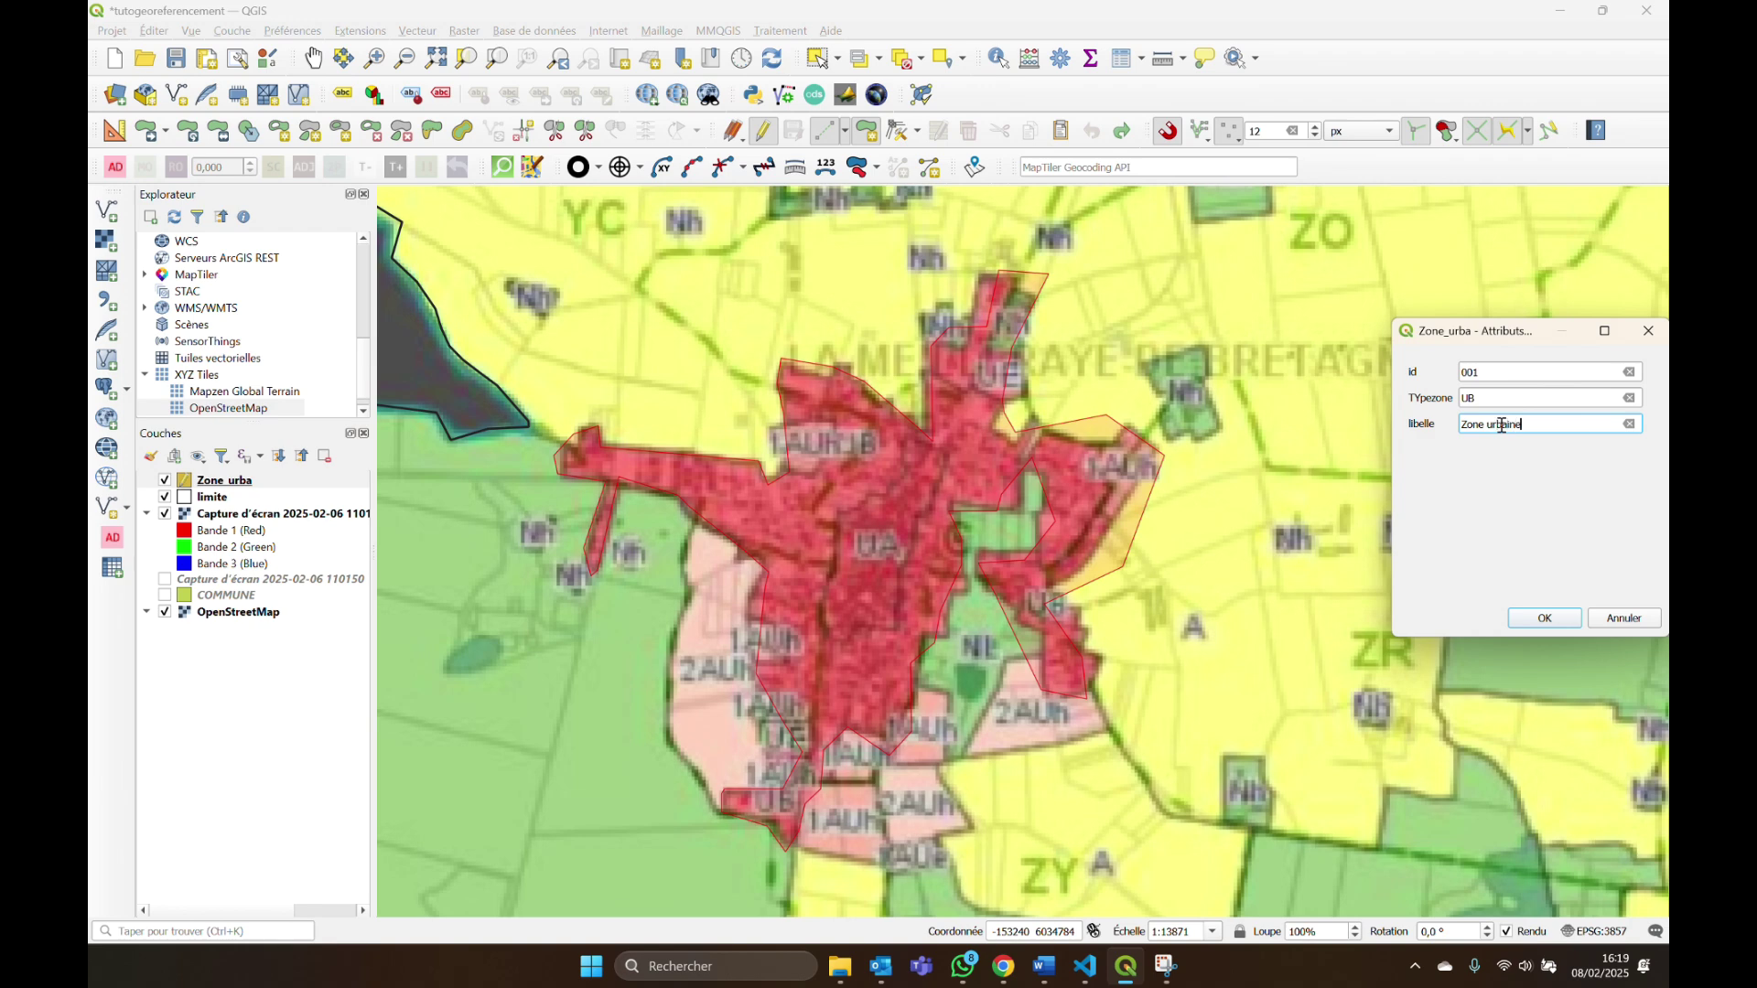
left_click(1513, 619)
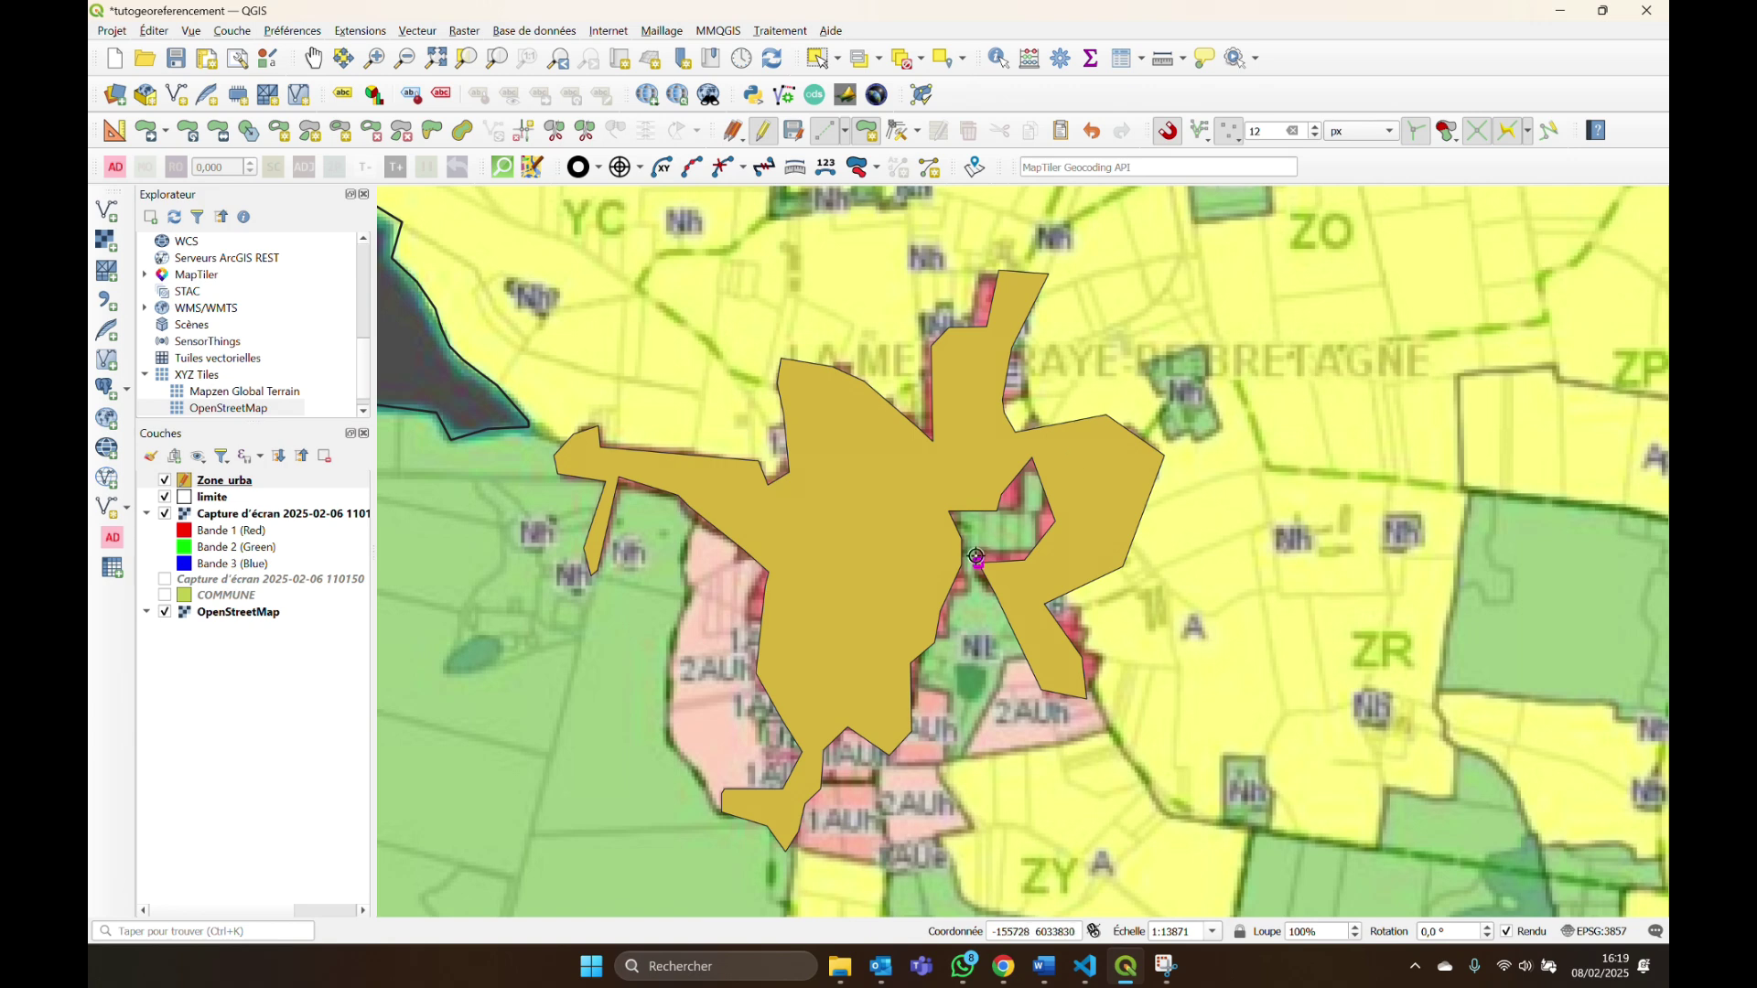
Hide the Zone_urba layer and outline the darker red UA core inside the urban polygon with the Fill Ring tool.
left_click(165, 482)
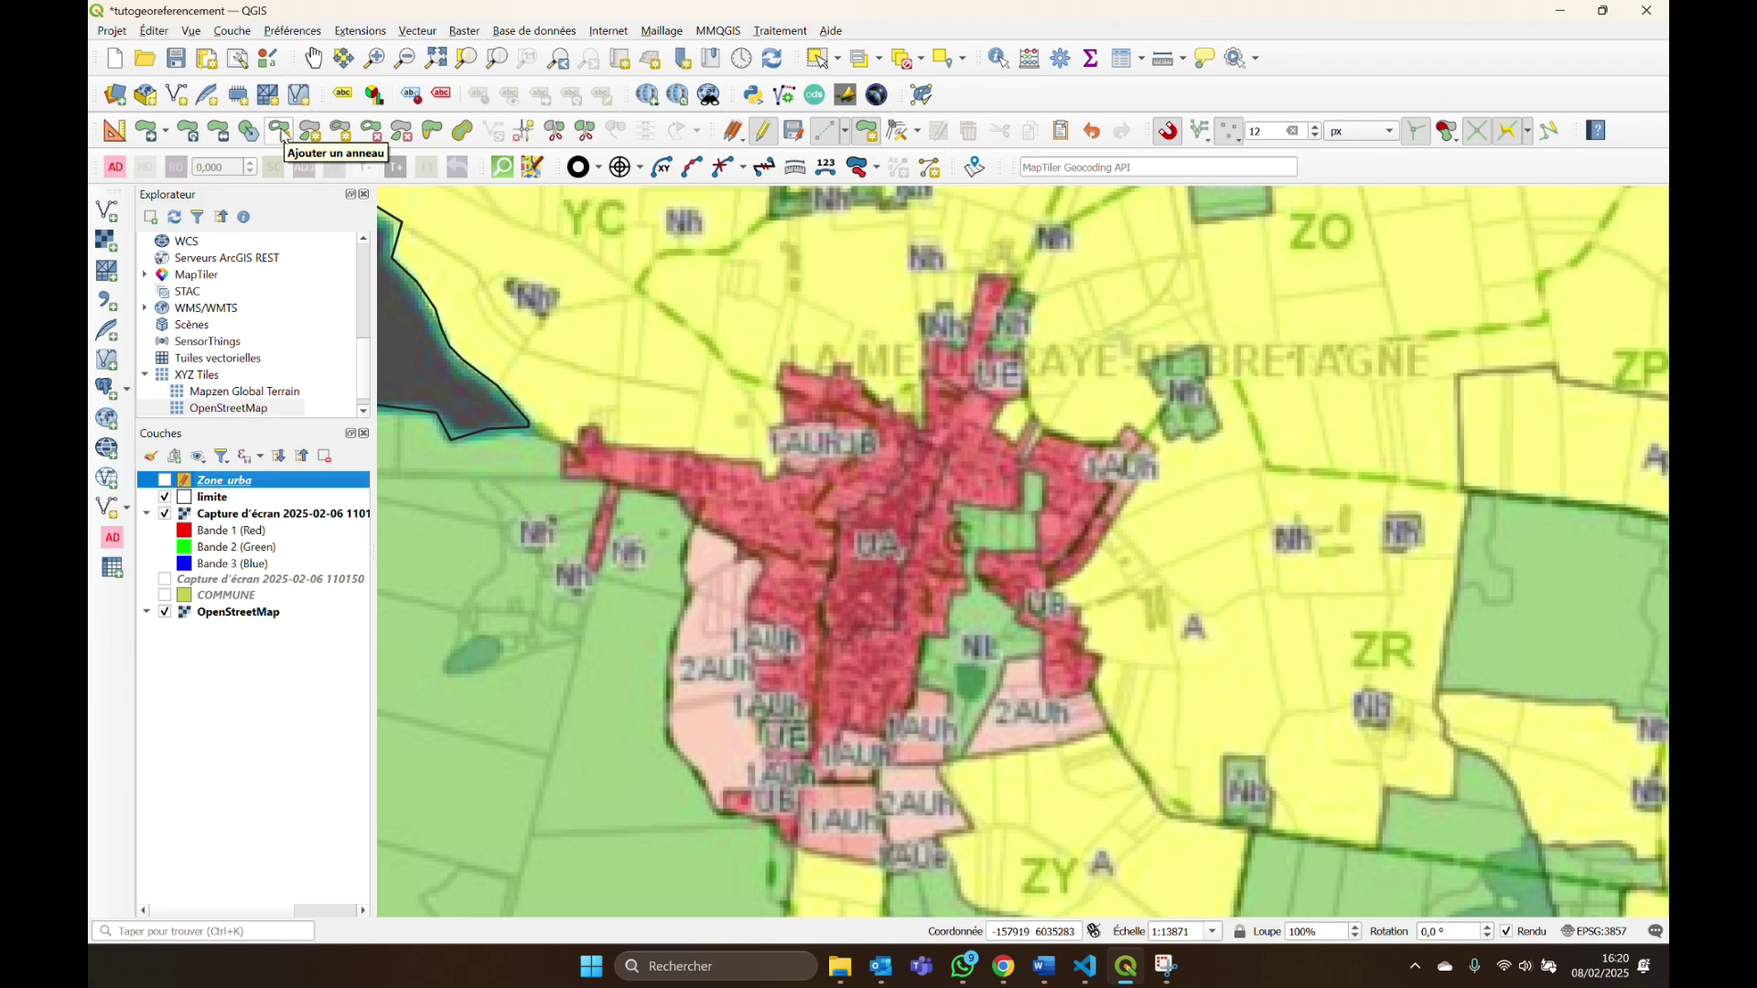
left_click(341, 134)
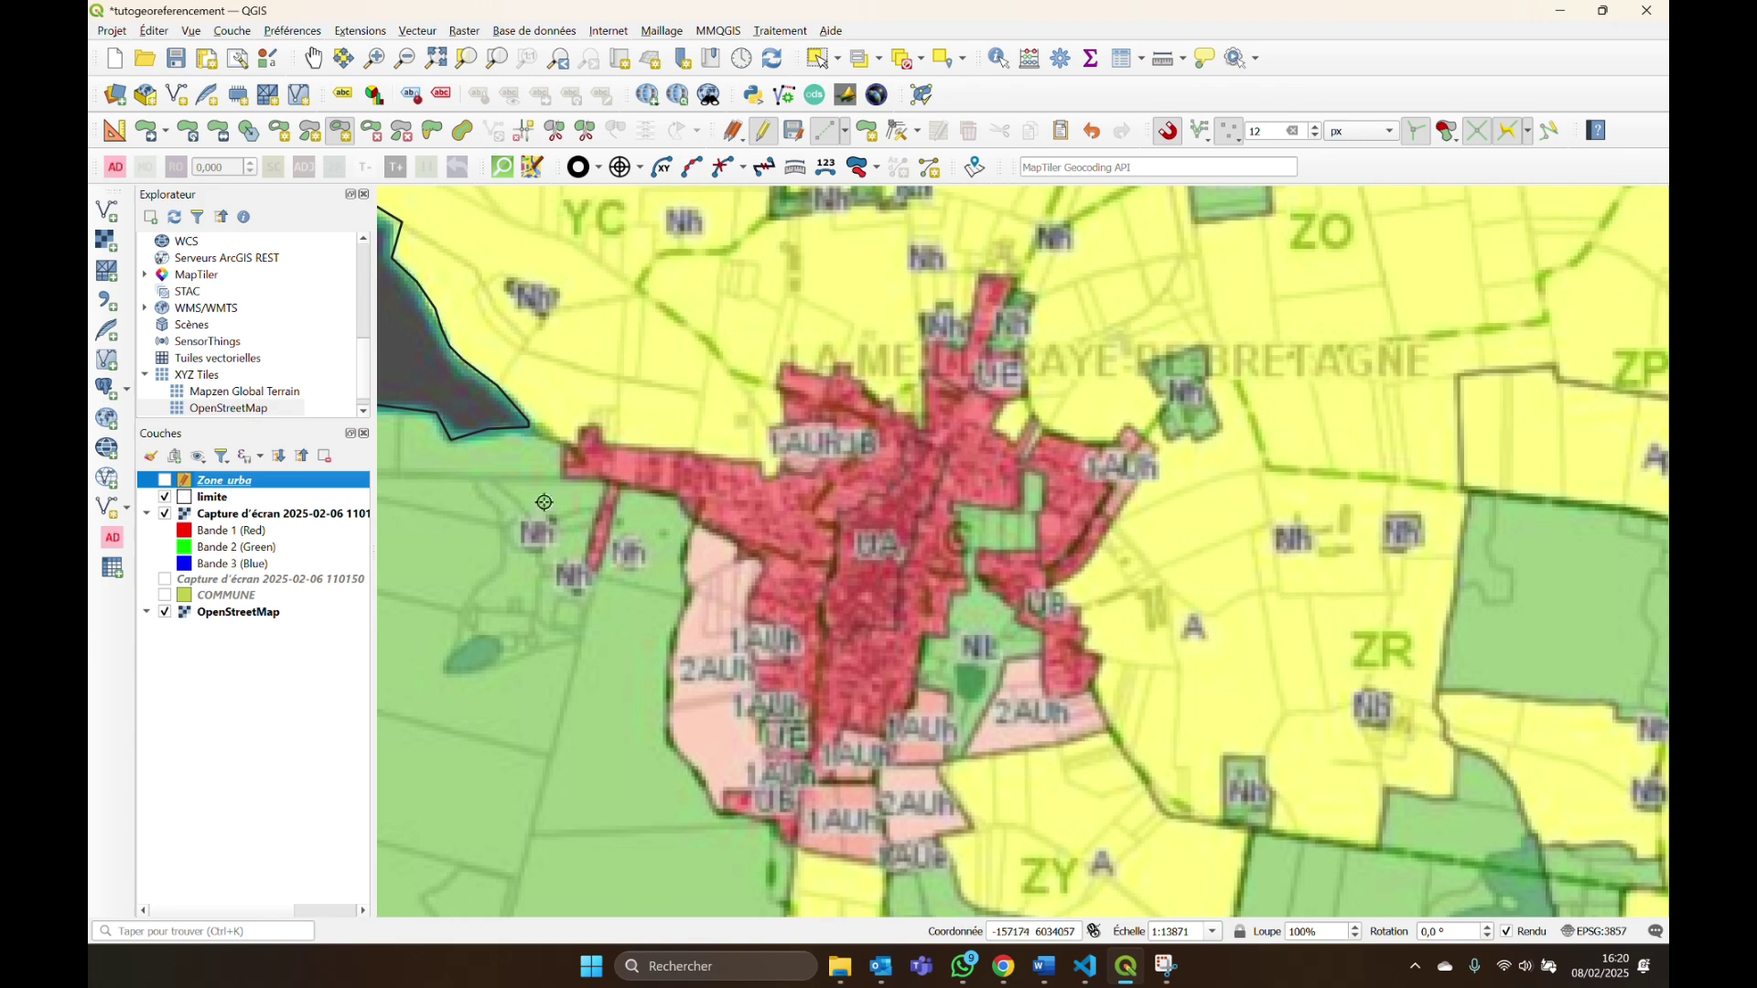
left_click(166, 480)
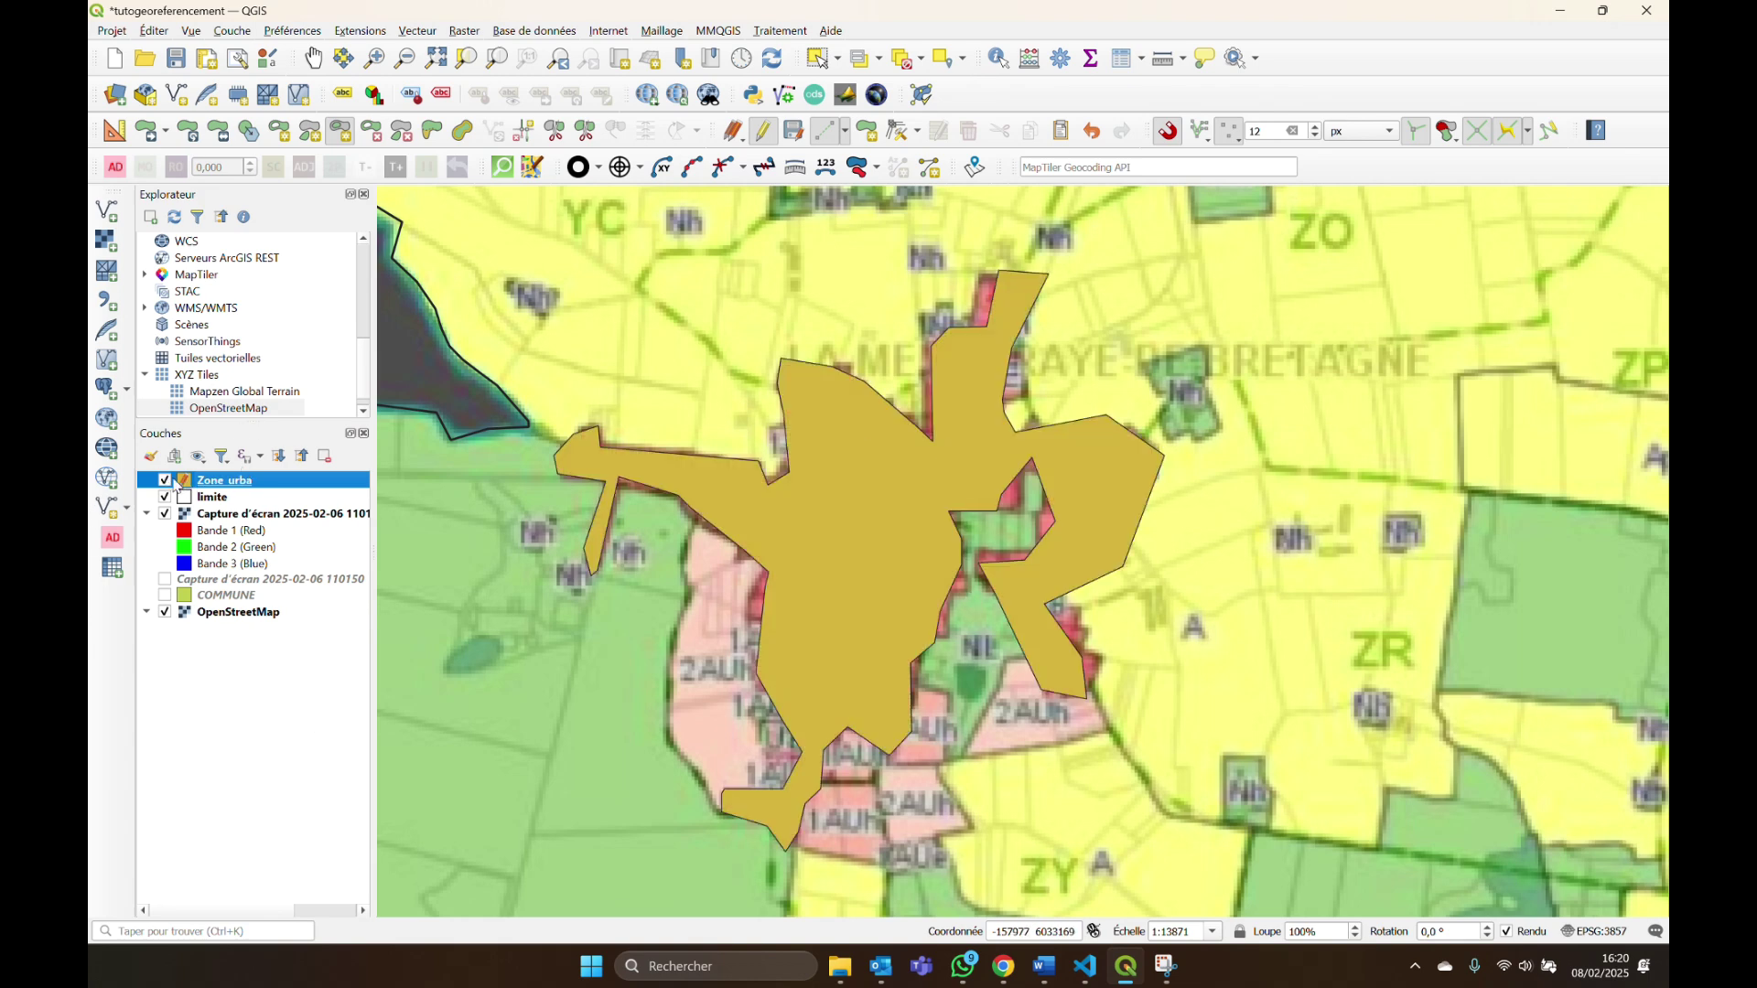
left_click(165, 480)
left_click(911, 441)
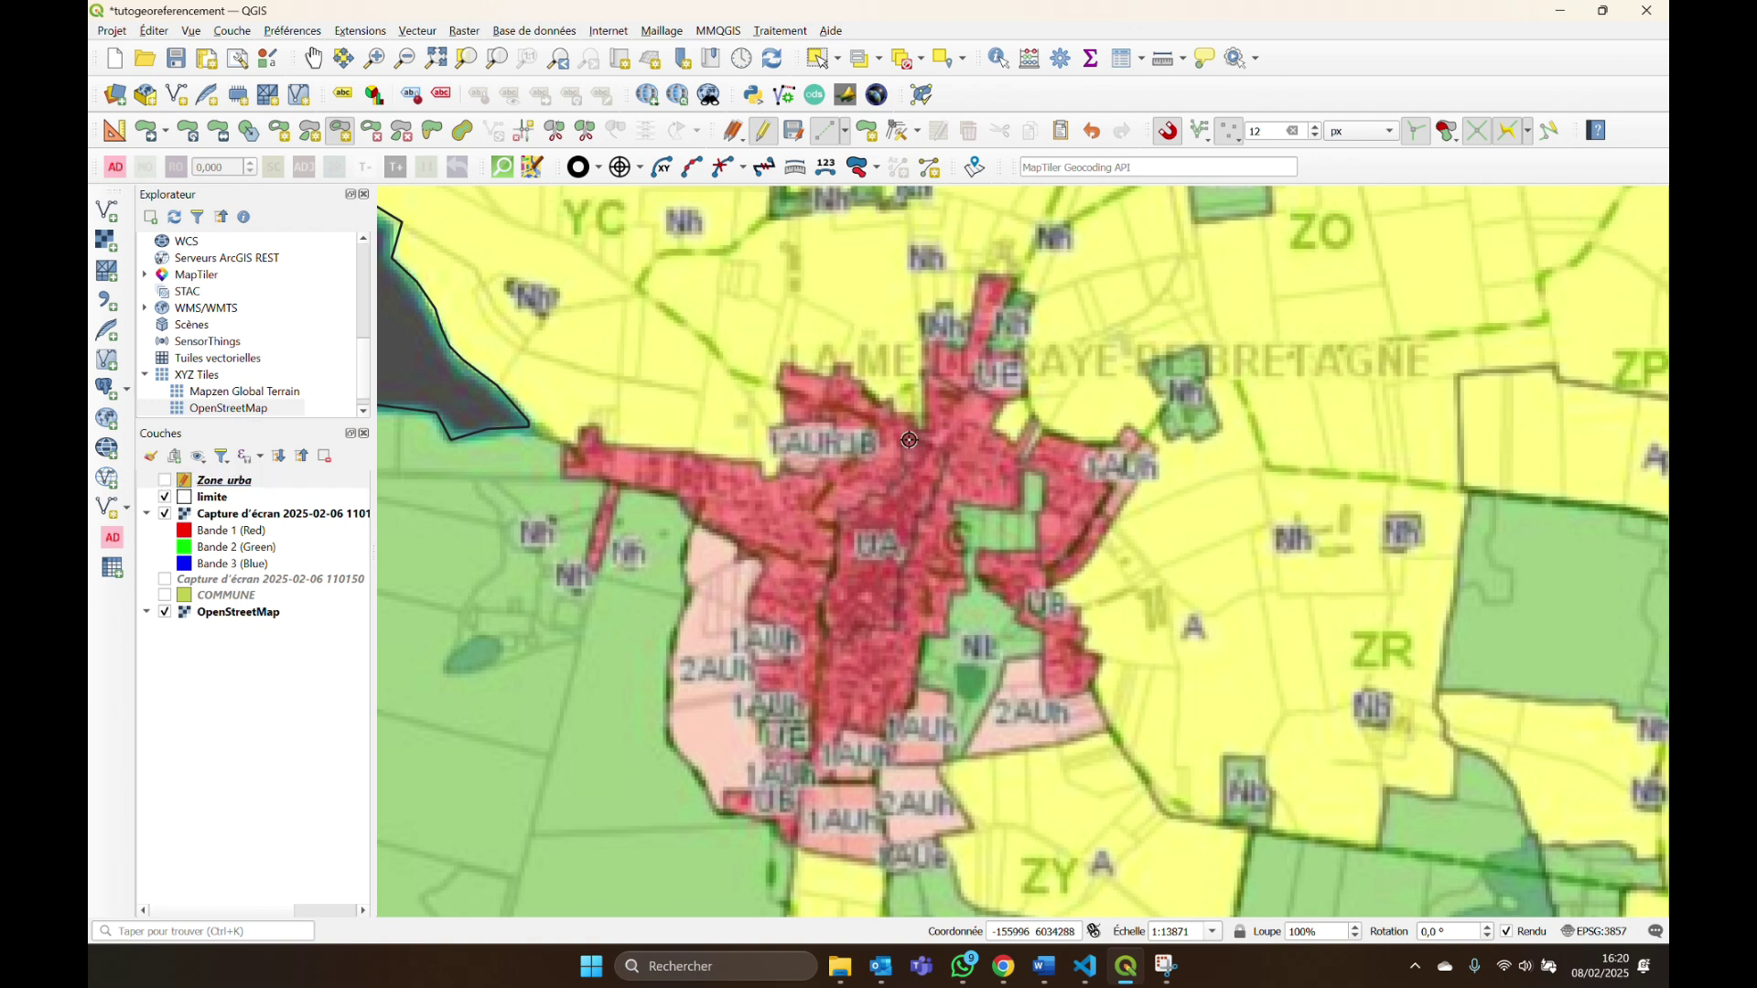
left_click(954, 449)
left_click(919, 522)
left_click(895, 627)
left_click(800, 609)
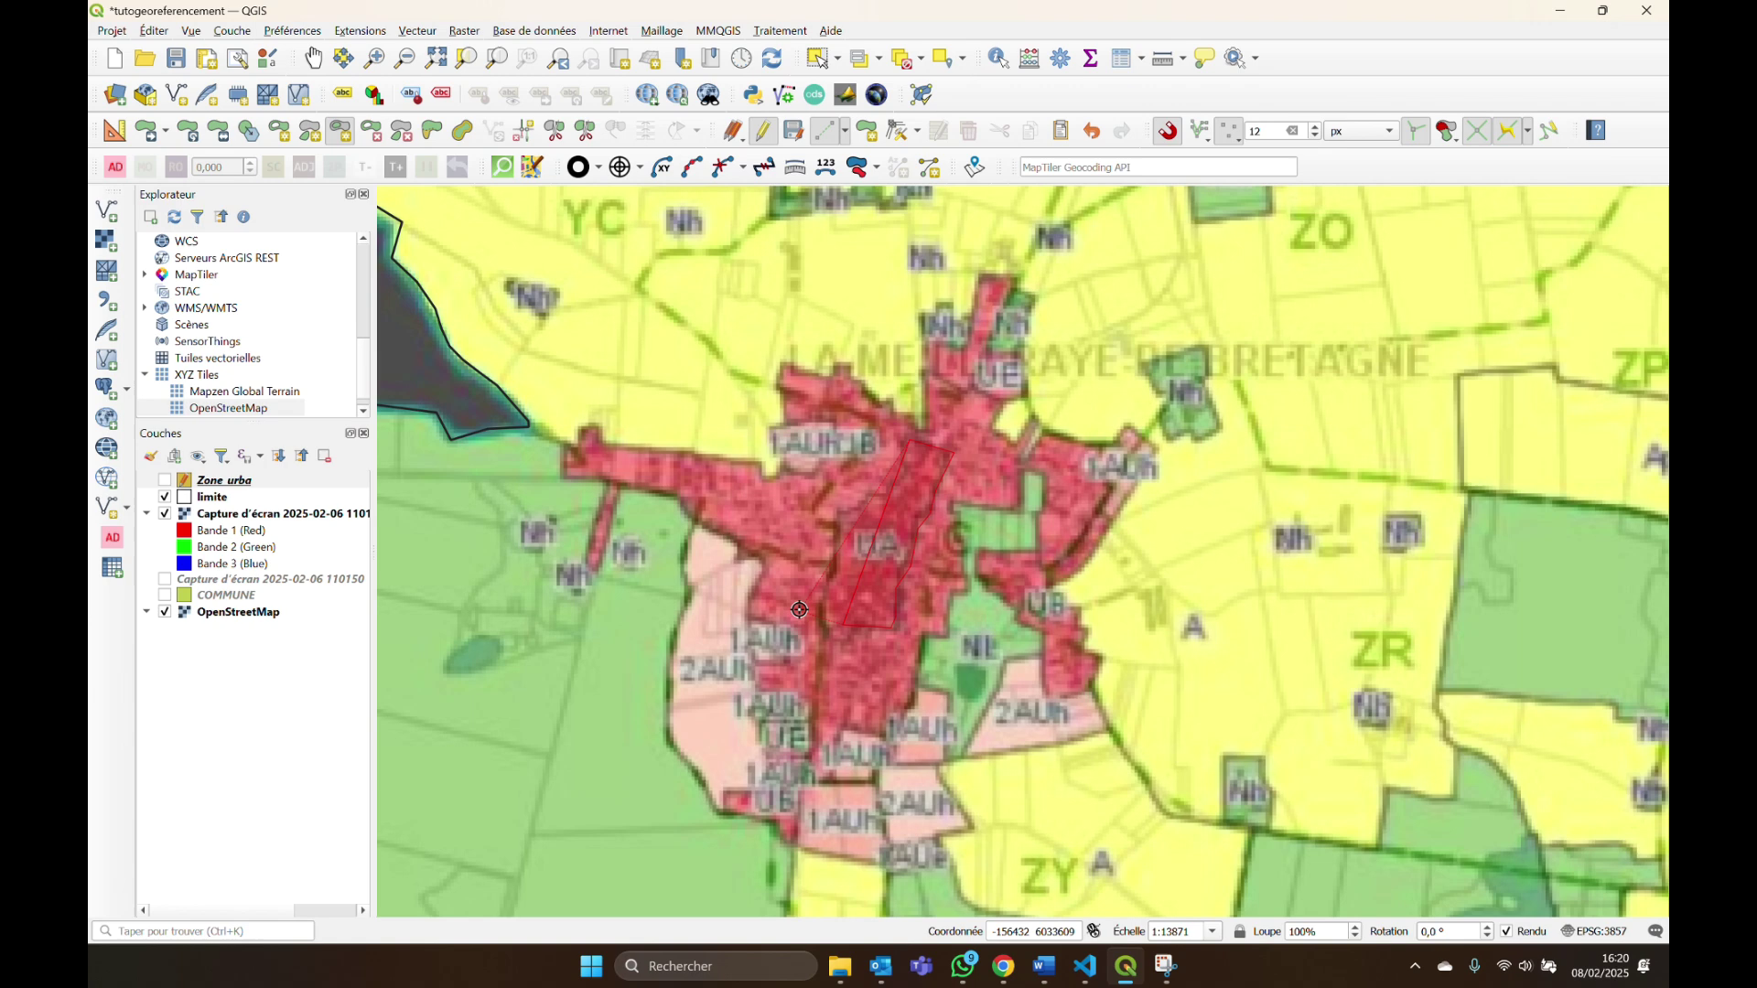
left_click(837, 525)
right_click(897, 478)
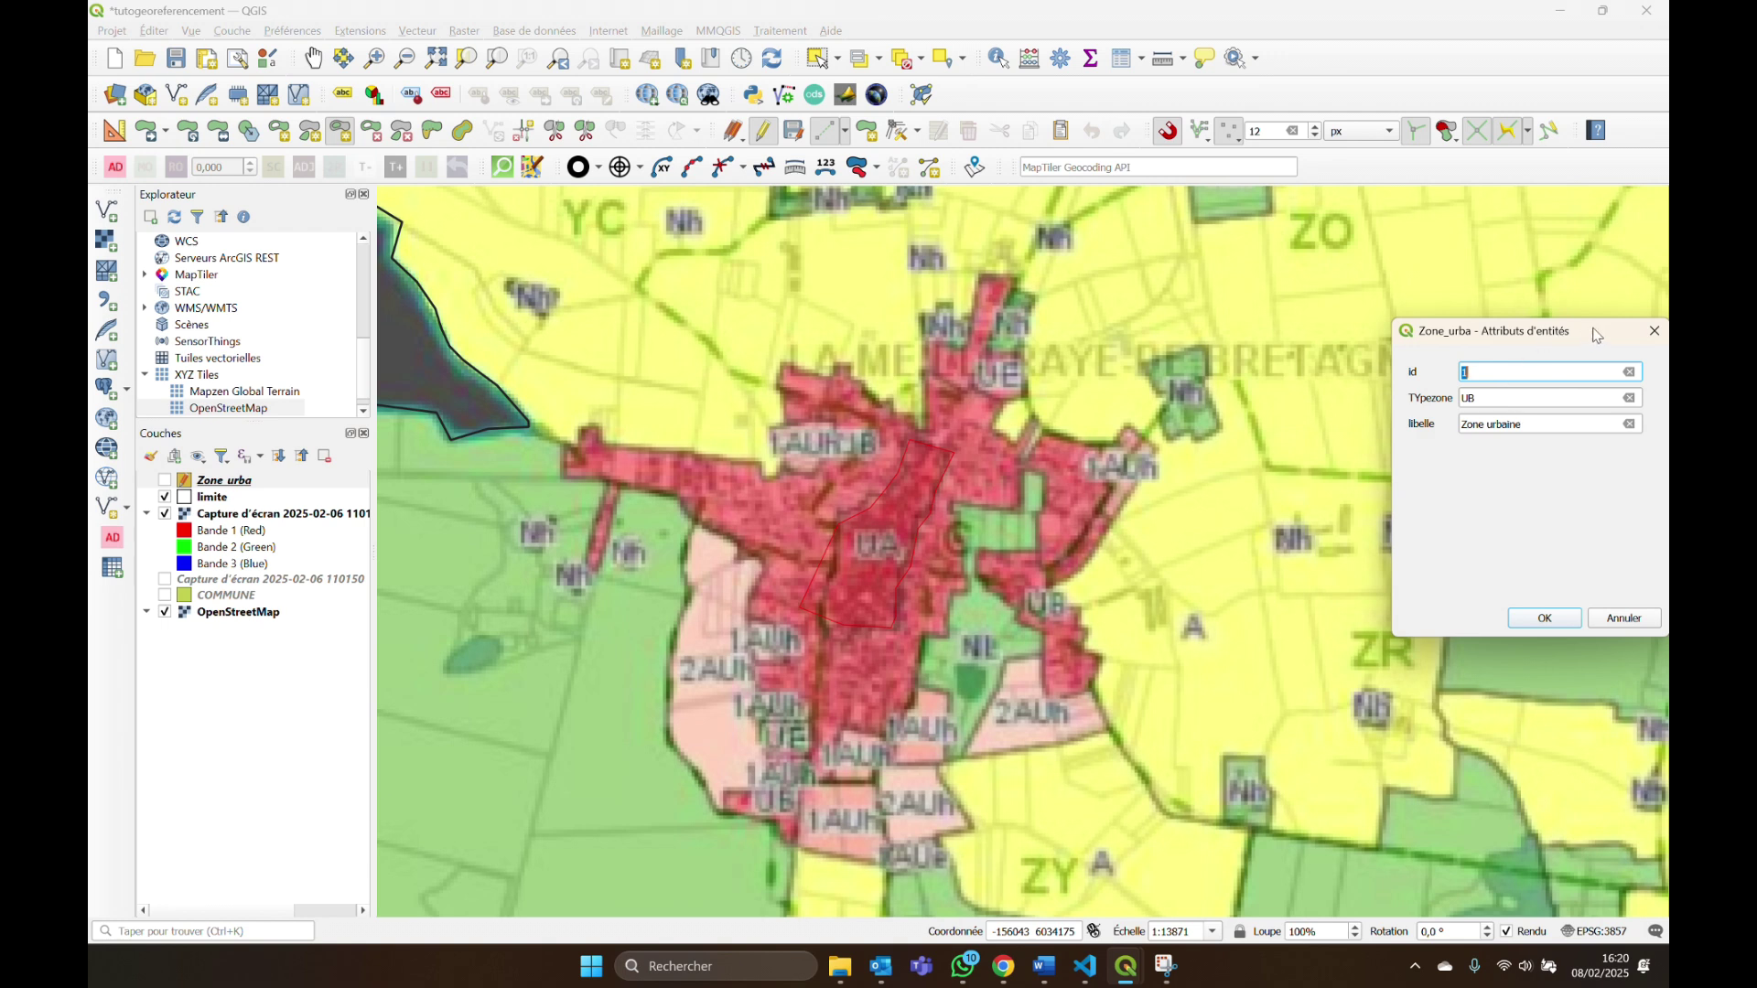
Give the UA polygon id 0002 and TYpezone UA, keep libelle Zone urbaine, and save its attributes.
left_click_drag(1597, 335, 1467, 302)
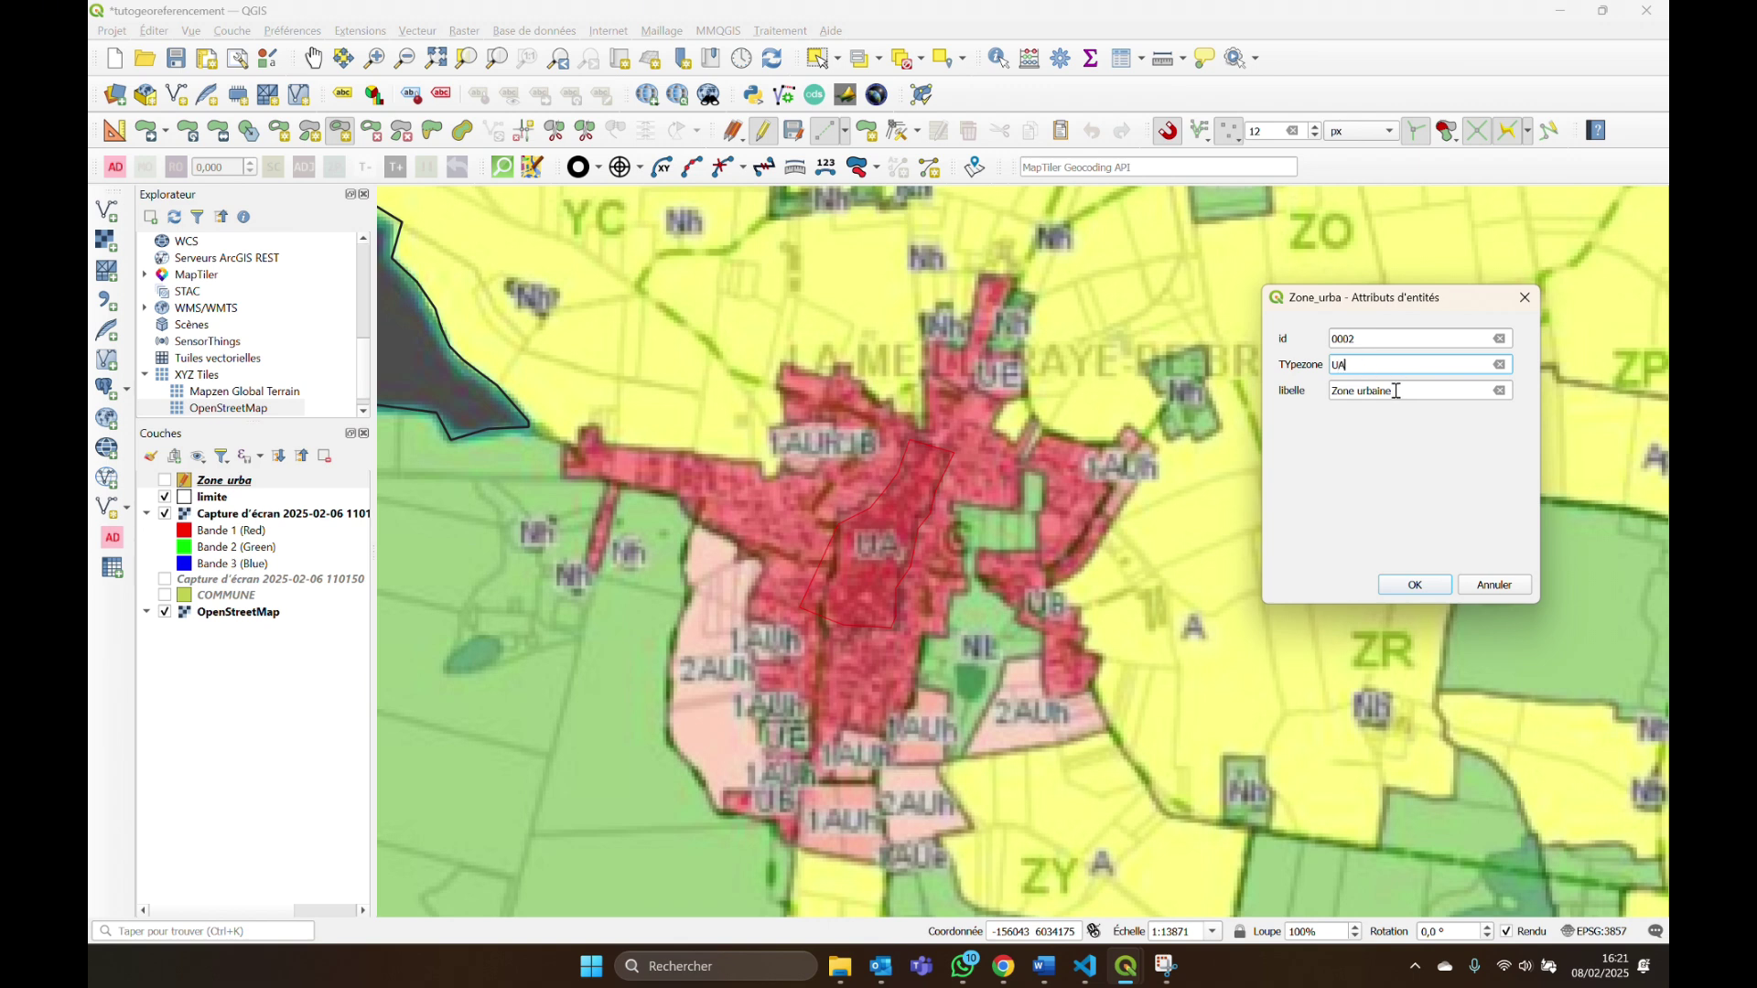
left_click(1397, 590)
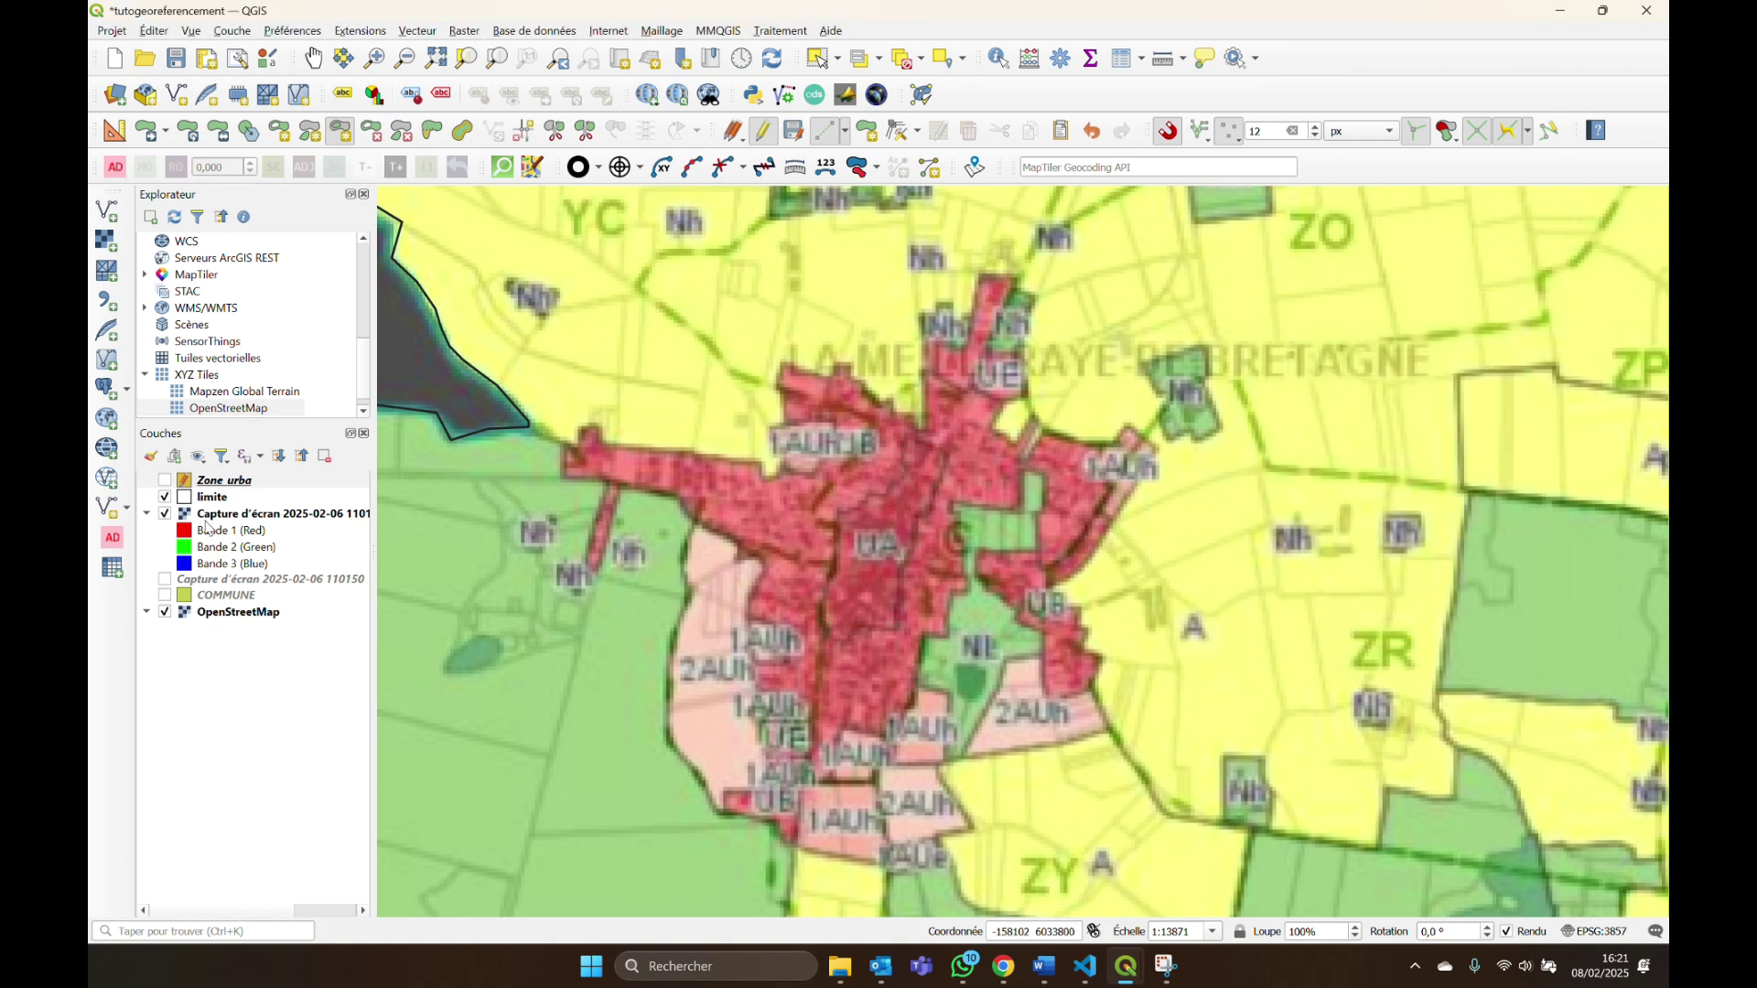
Show the Zone_urba layer again and select the outer UB polygon and the inner UA polygon in turn.
left_click(165, 480)
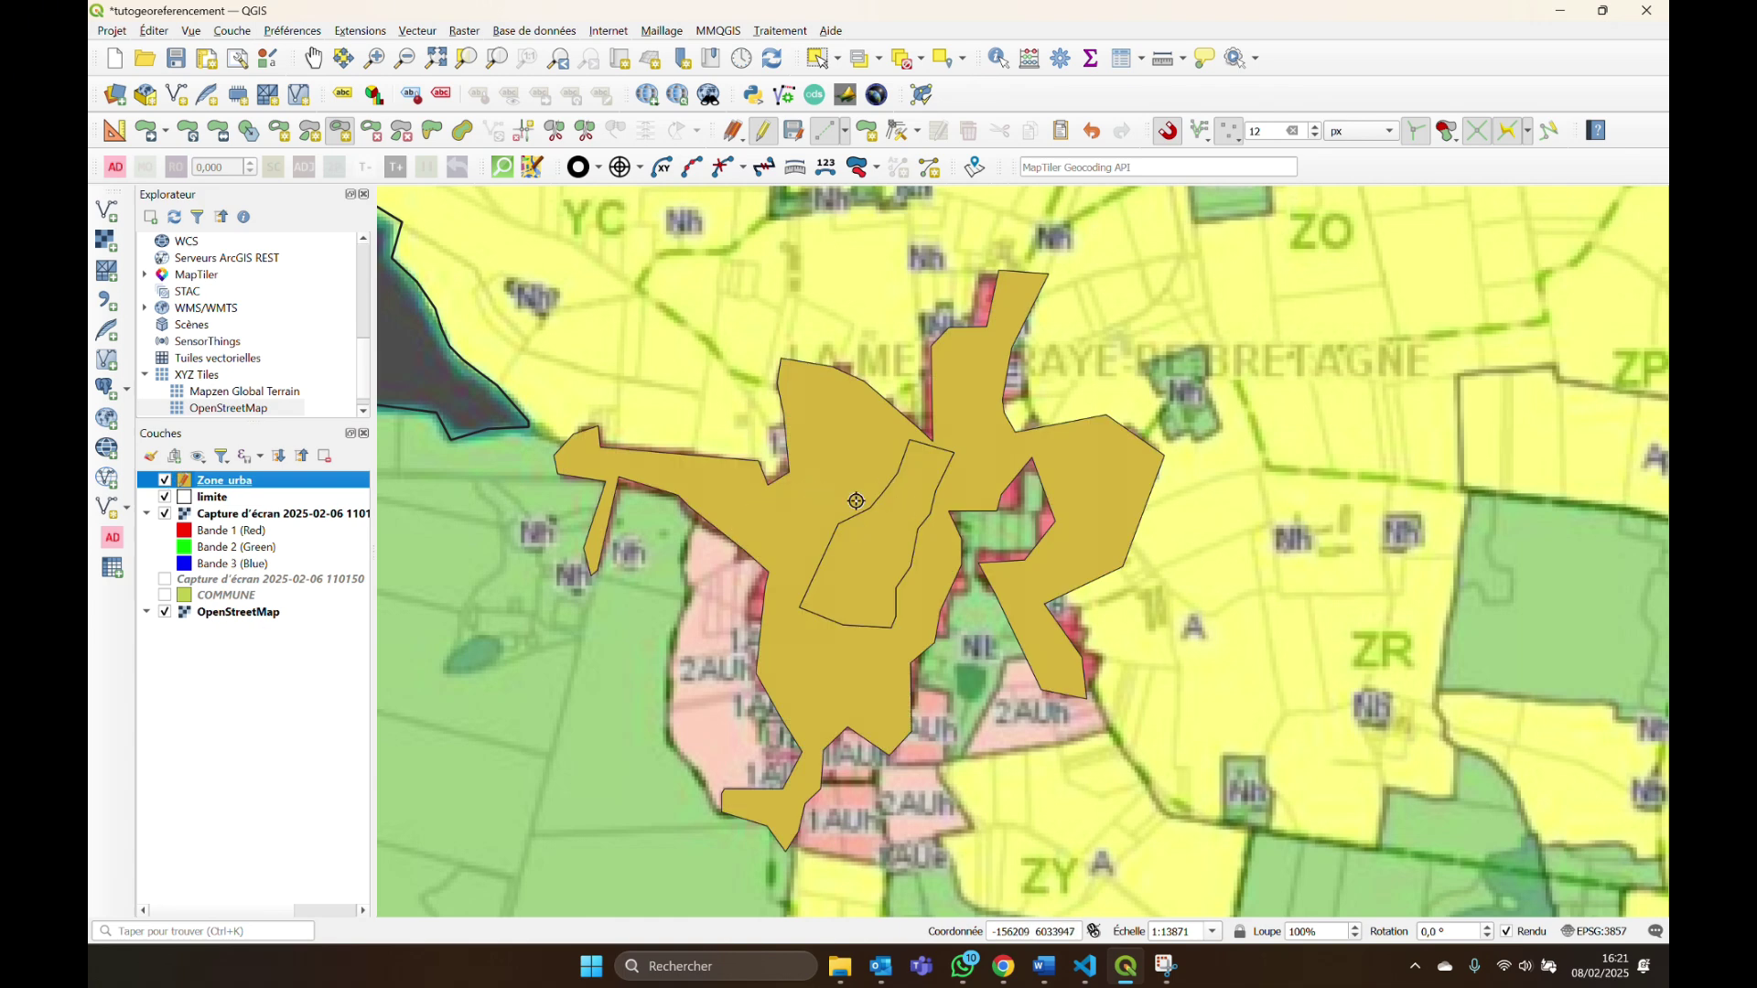
left_click(819, 61)
left_click(1603, 10)
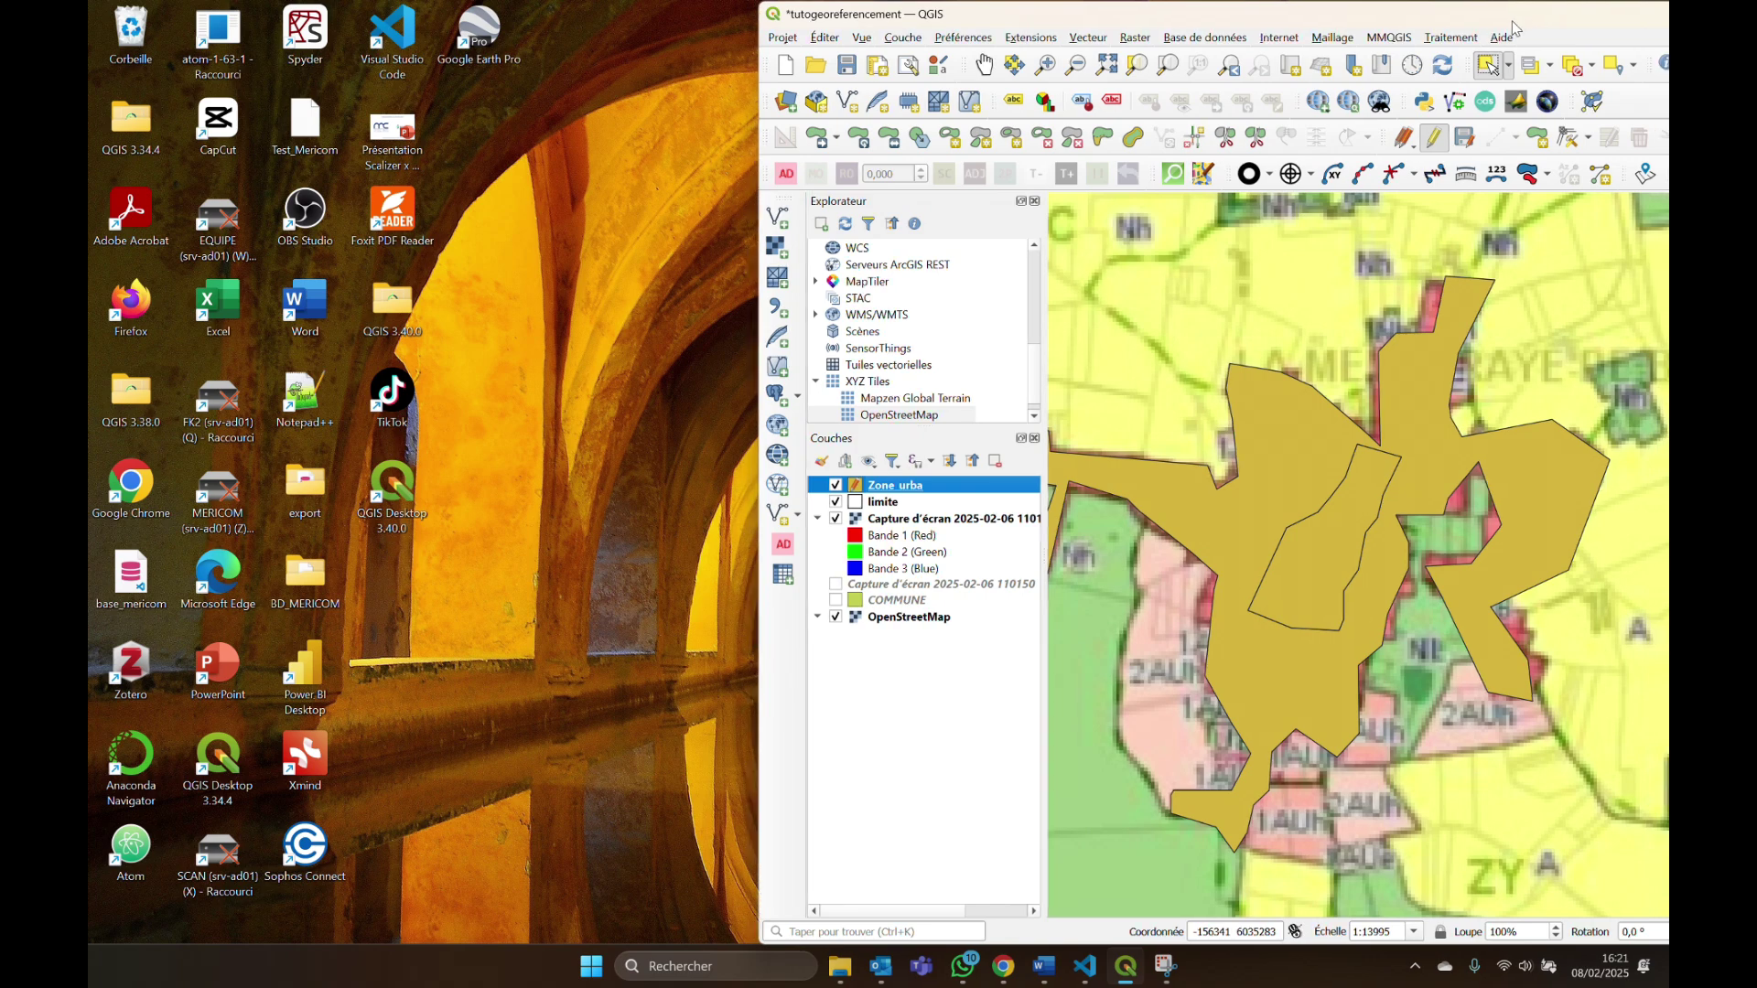
left_click_drag(1515, 21, 1593, 42)
left_click(1590, 38)
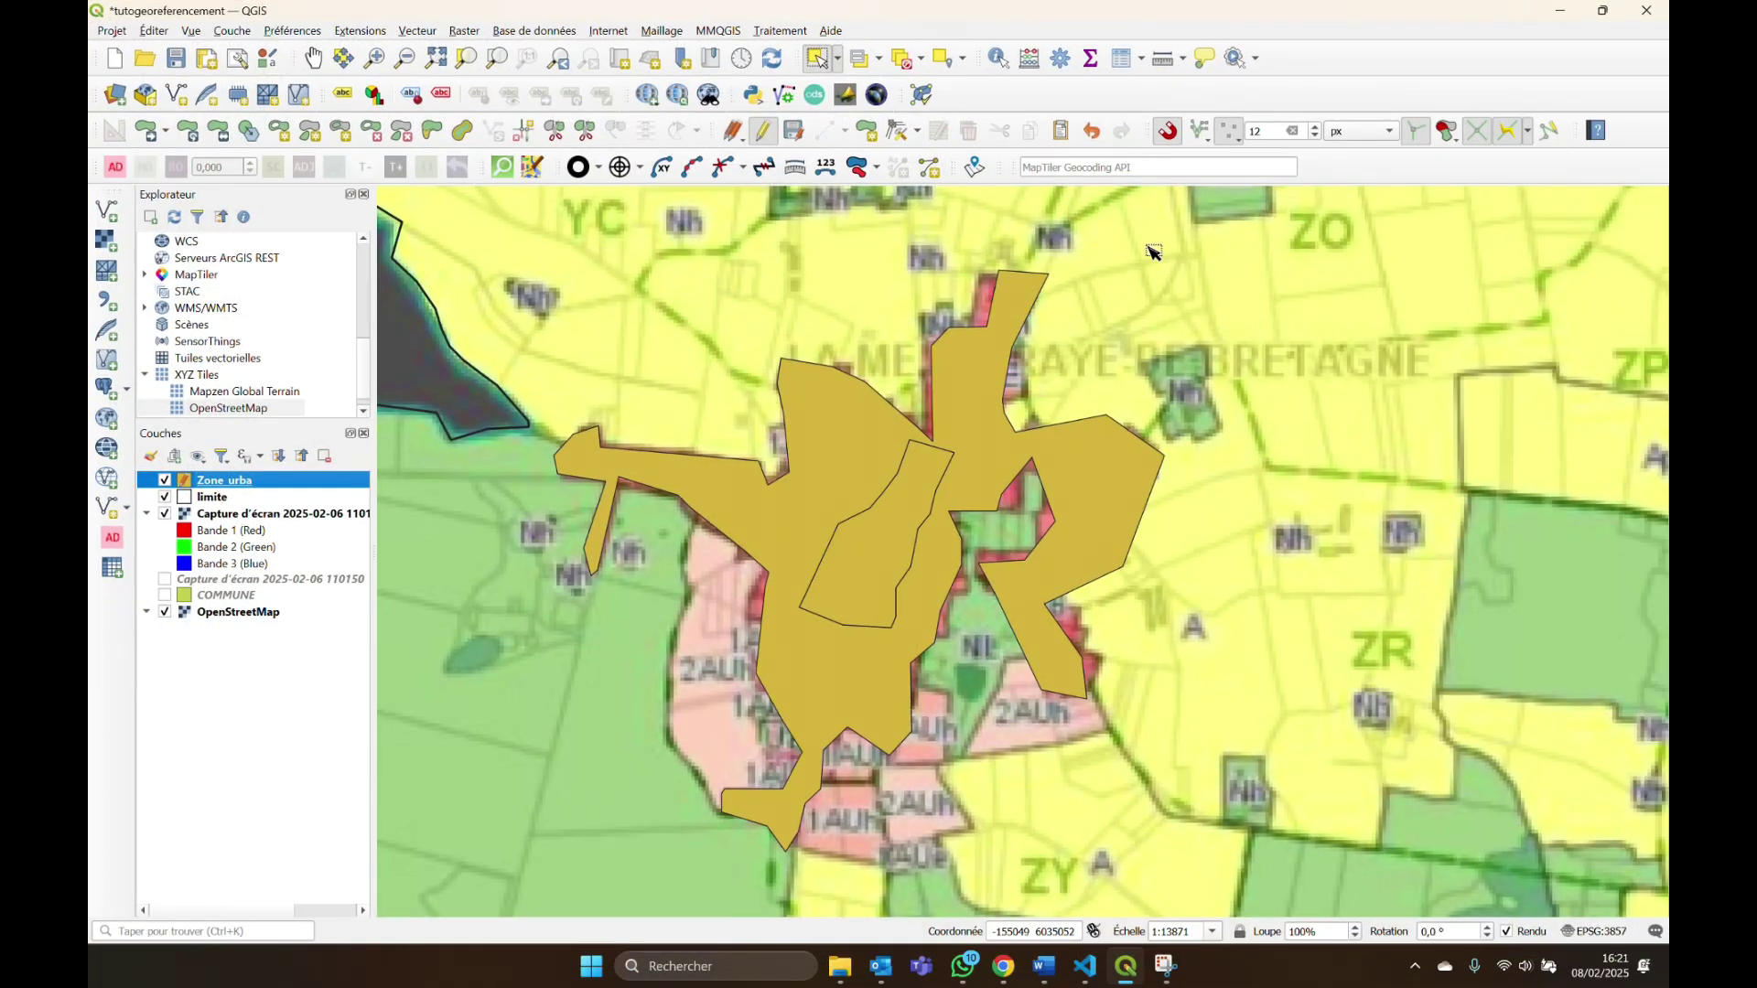
left_click(881, 554)
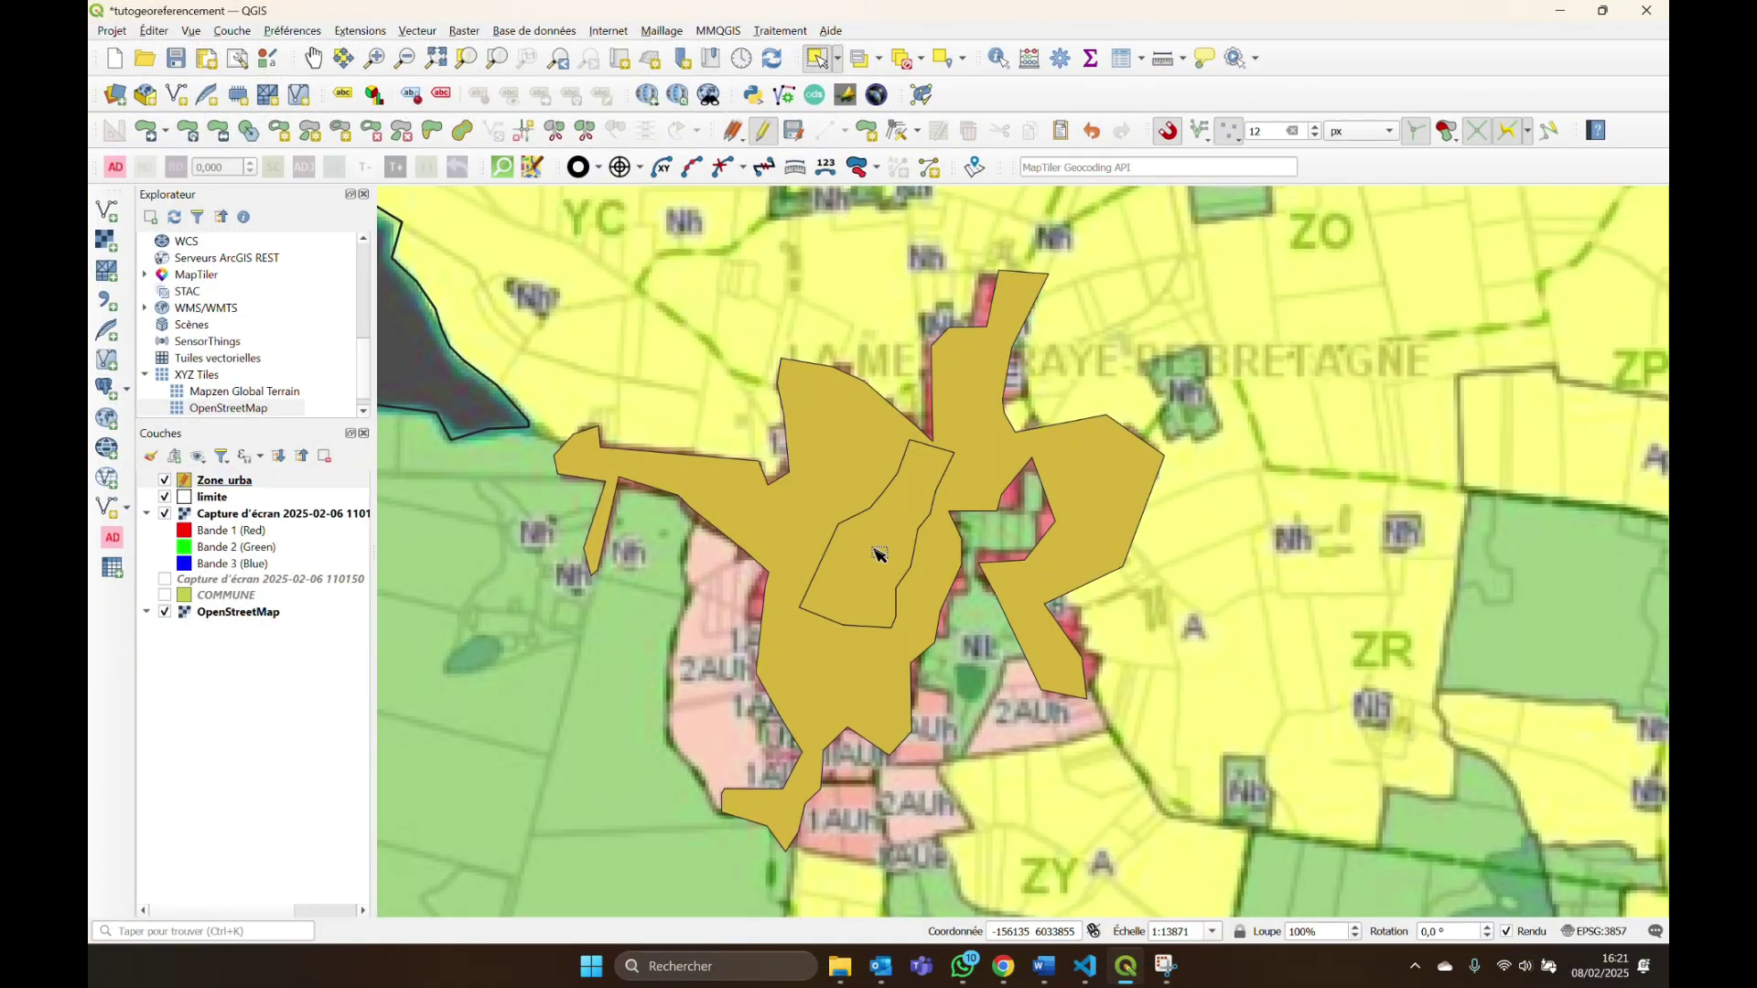
left_click(828, 430)
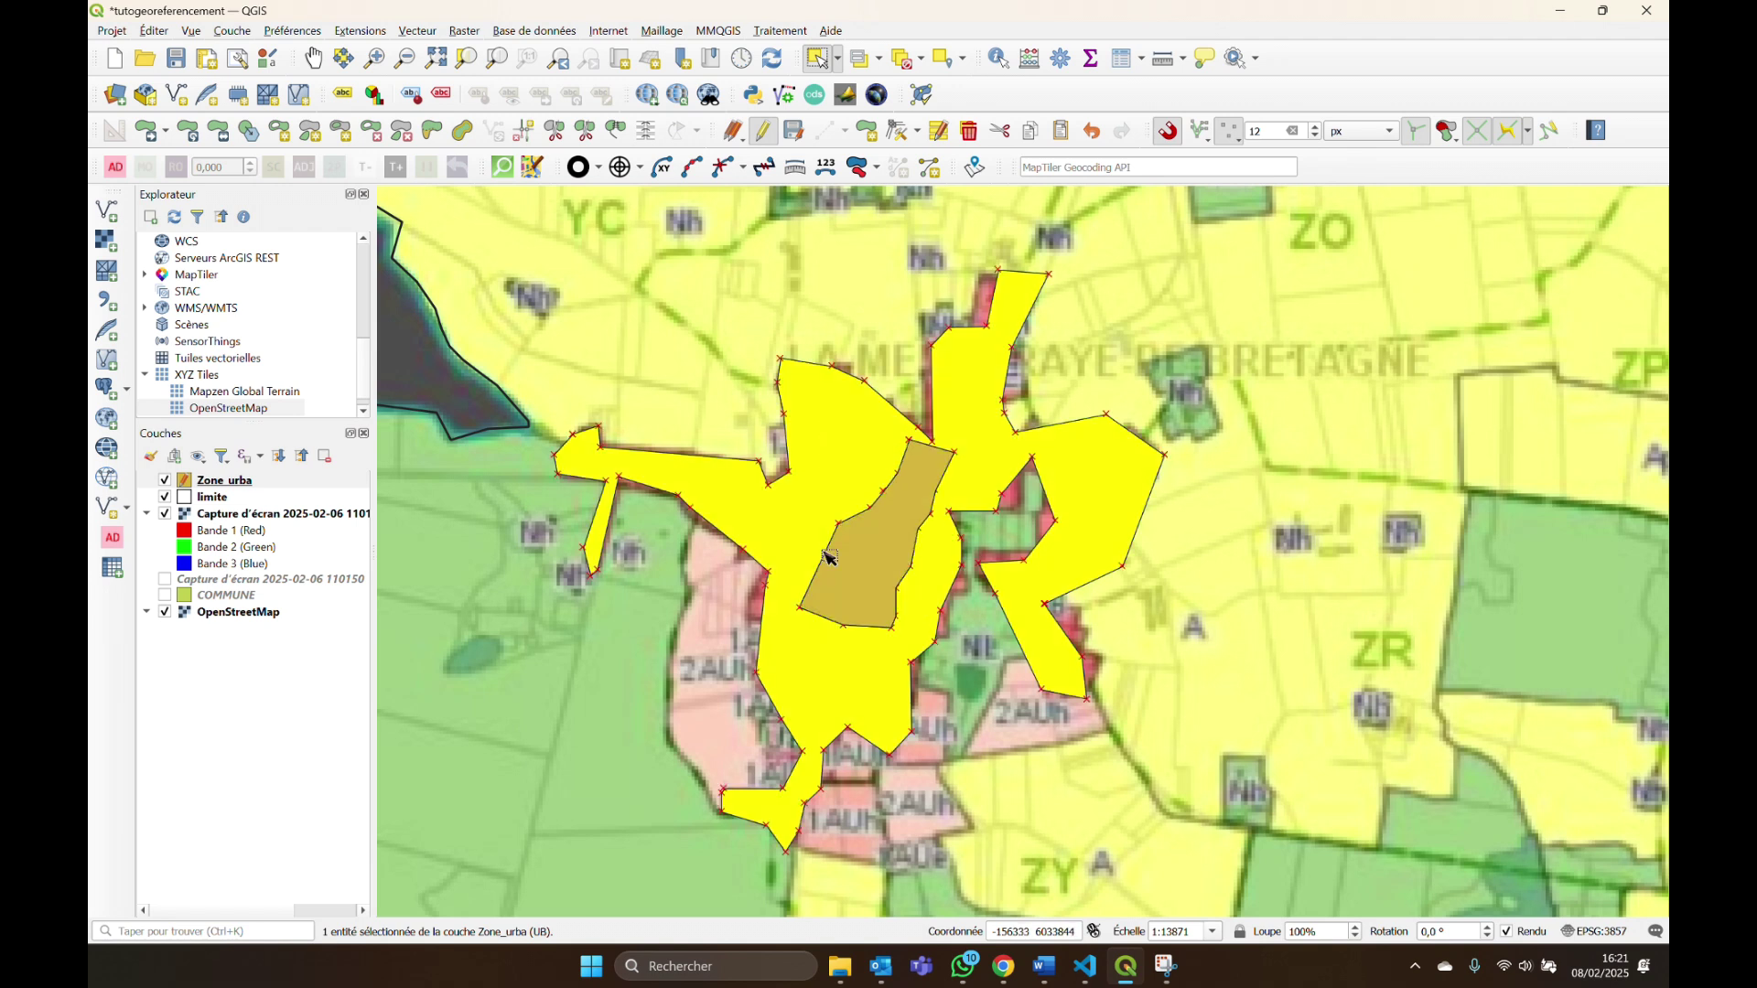
left_click(849, 572)
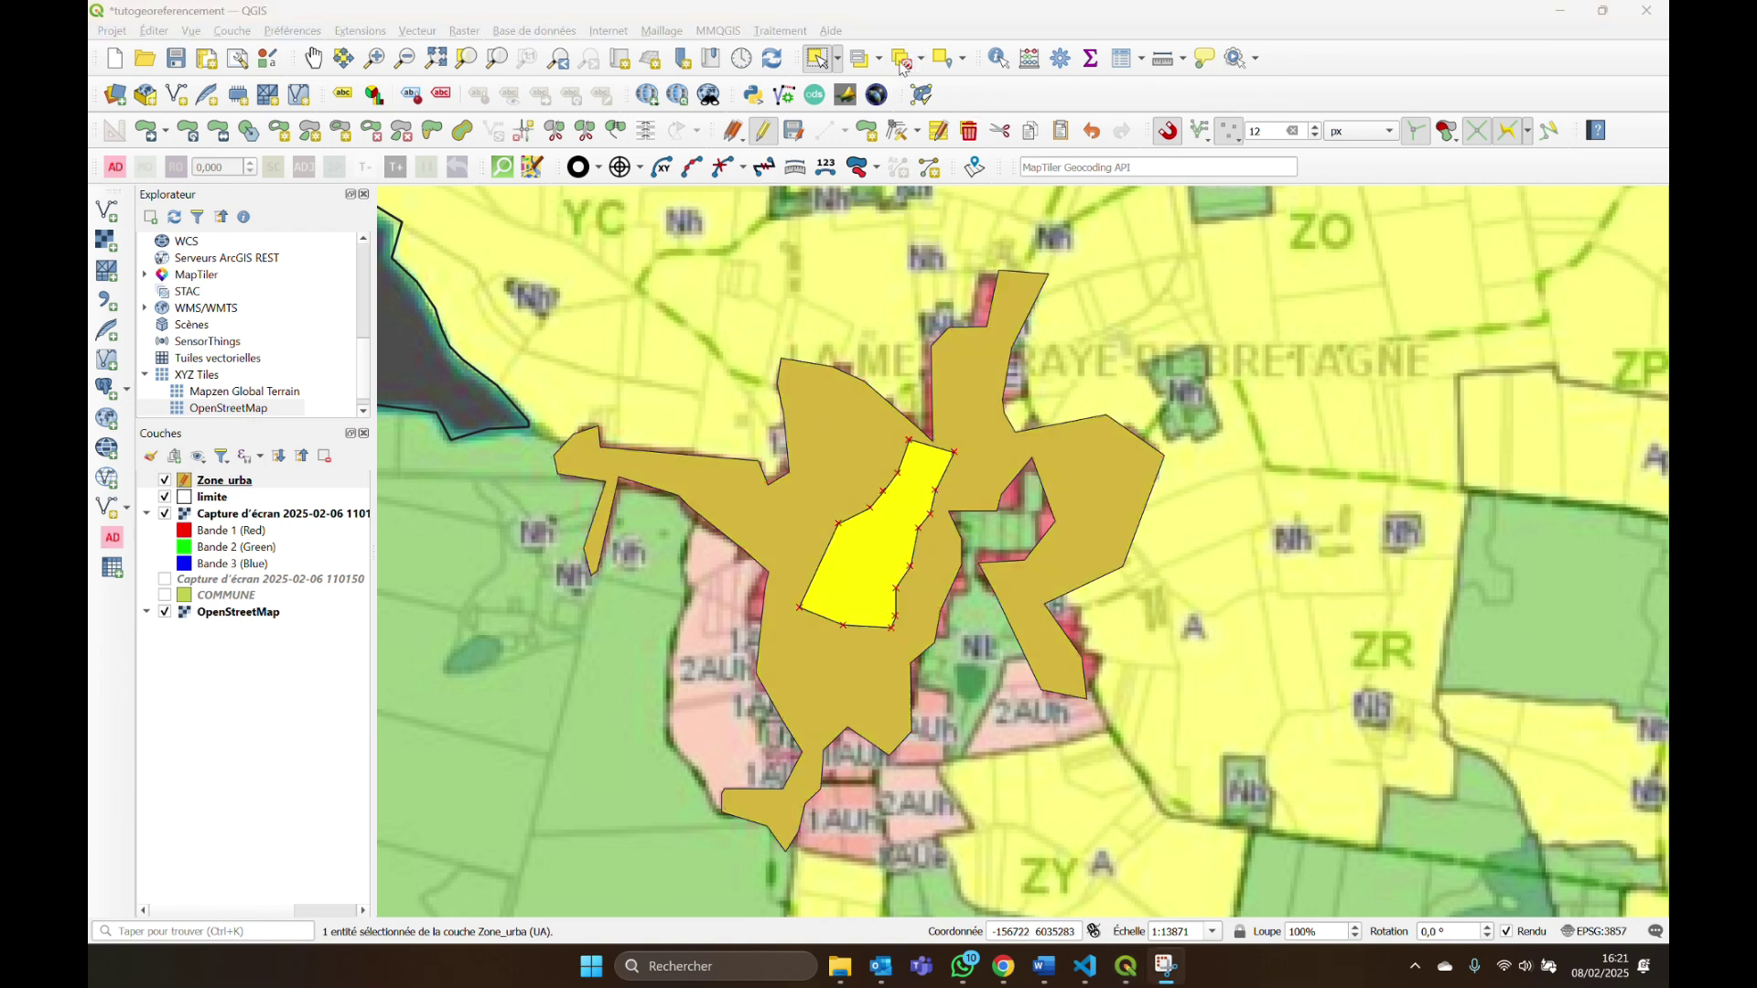
Clear the feature selection in the Zone_urba layer.
left_click(1599, 11)
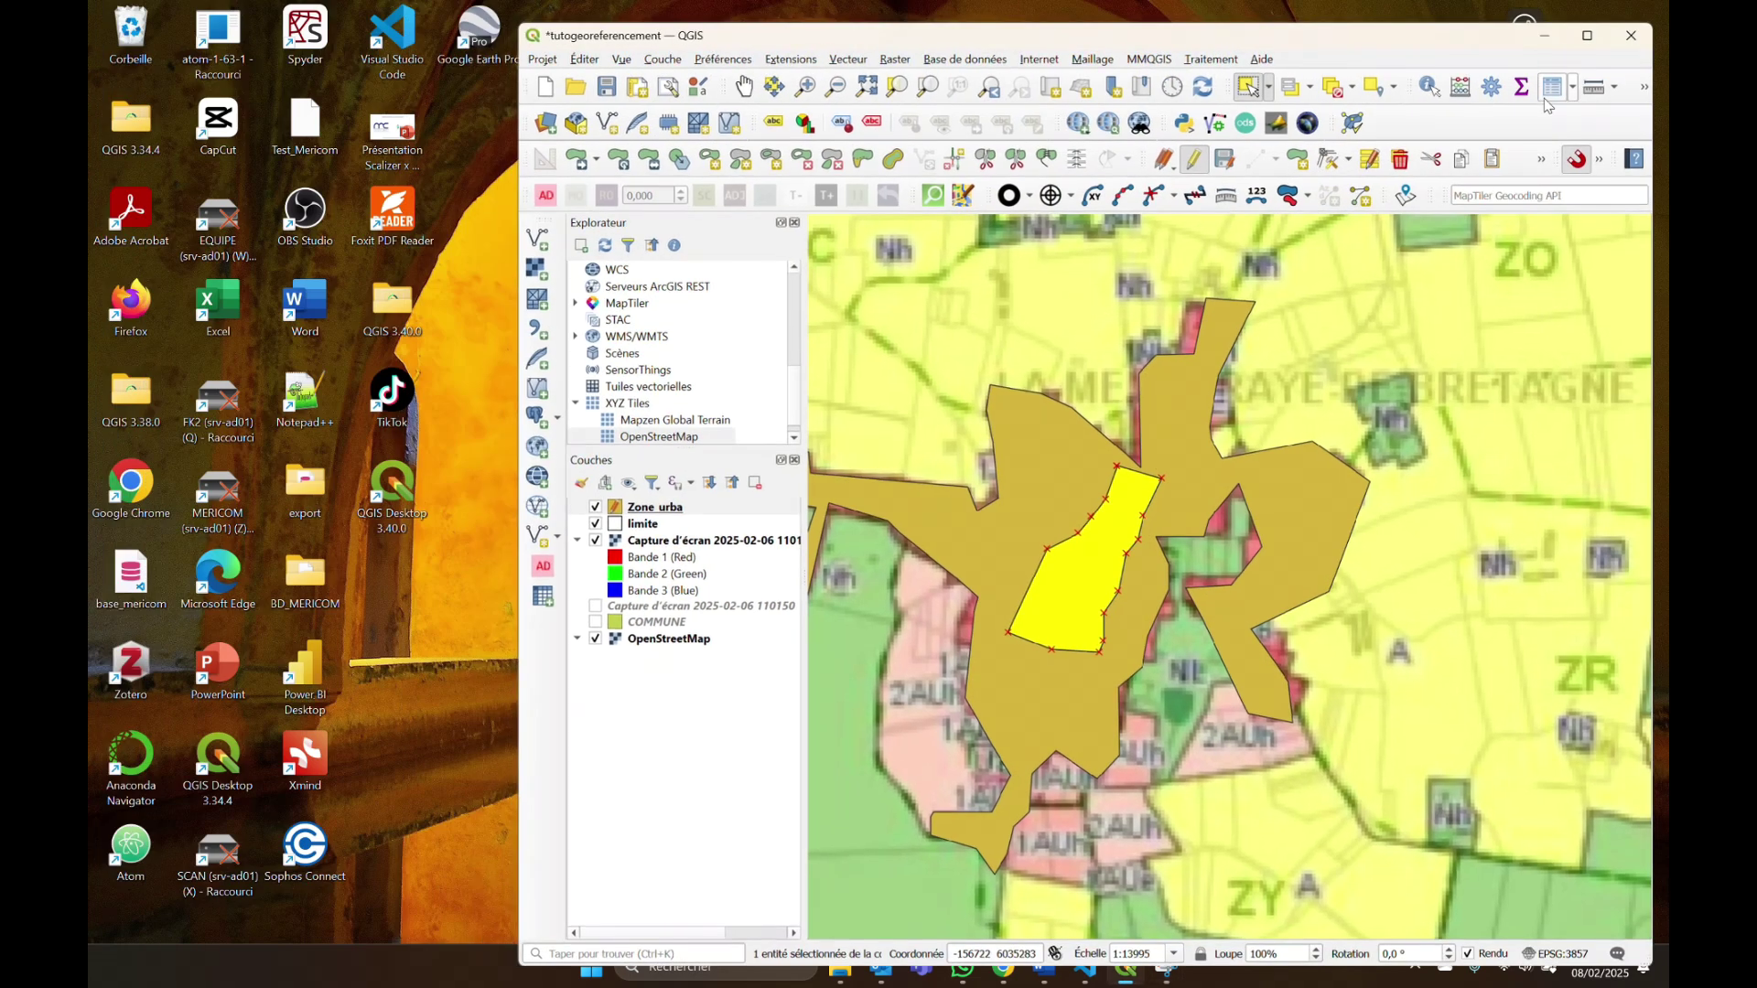
left_click(1336, 87)
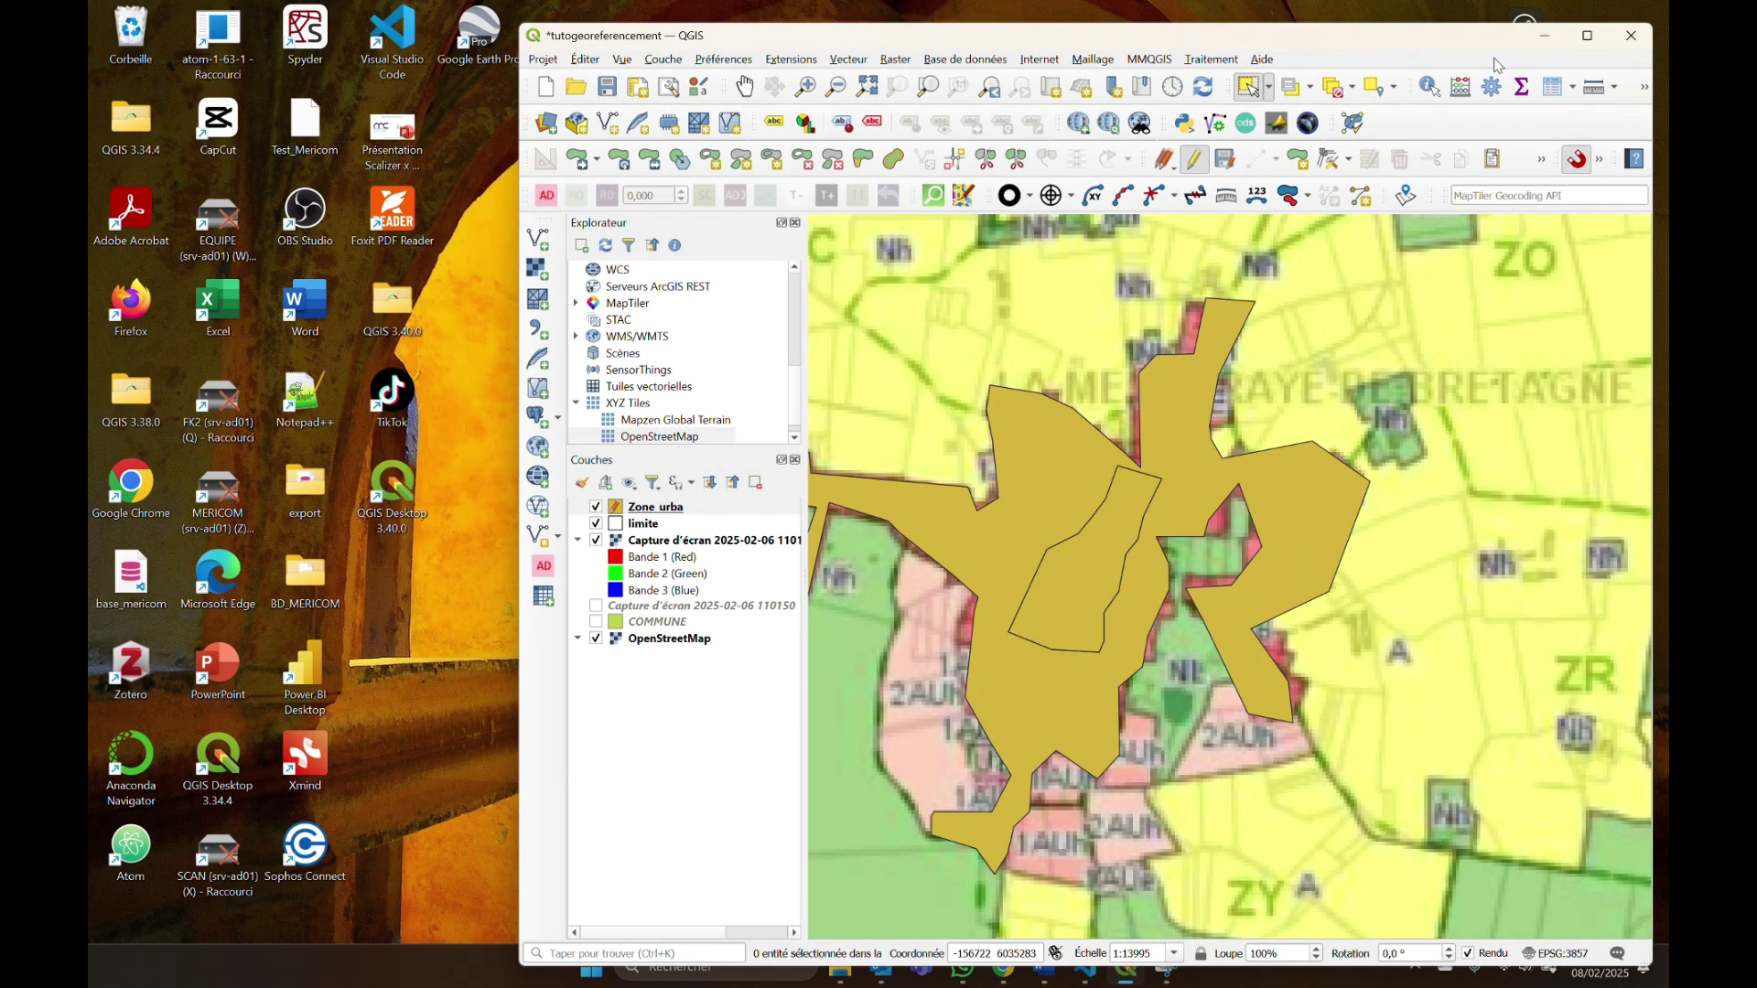
left_click(1588, 37)
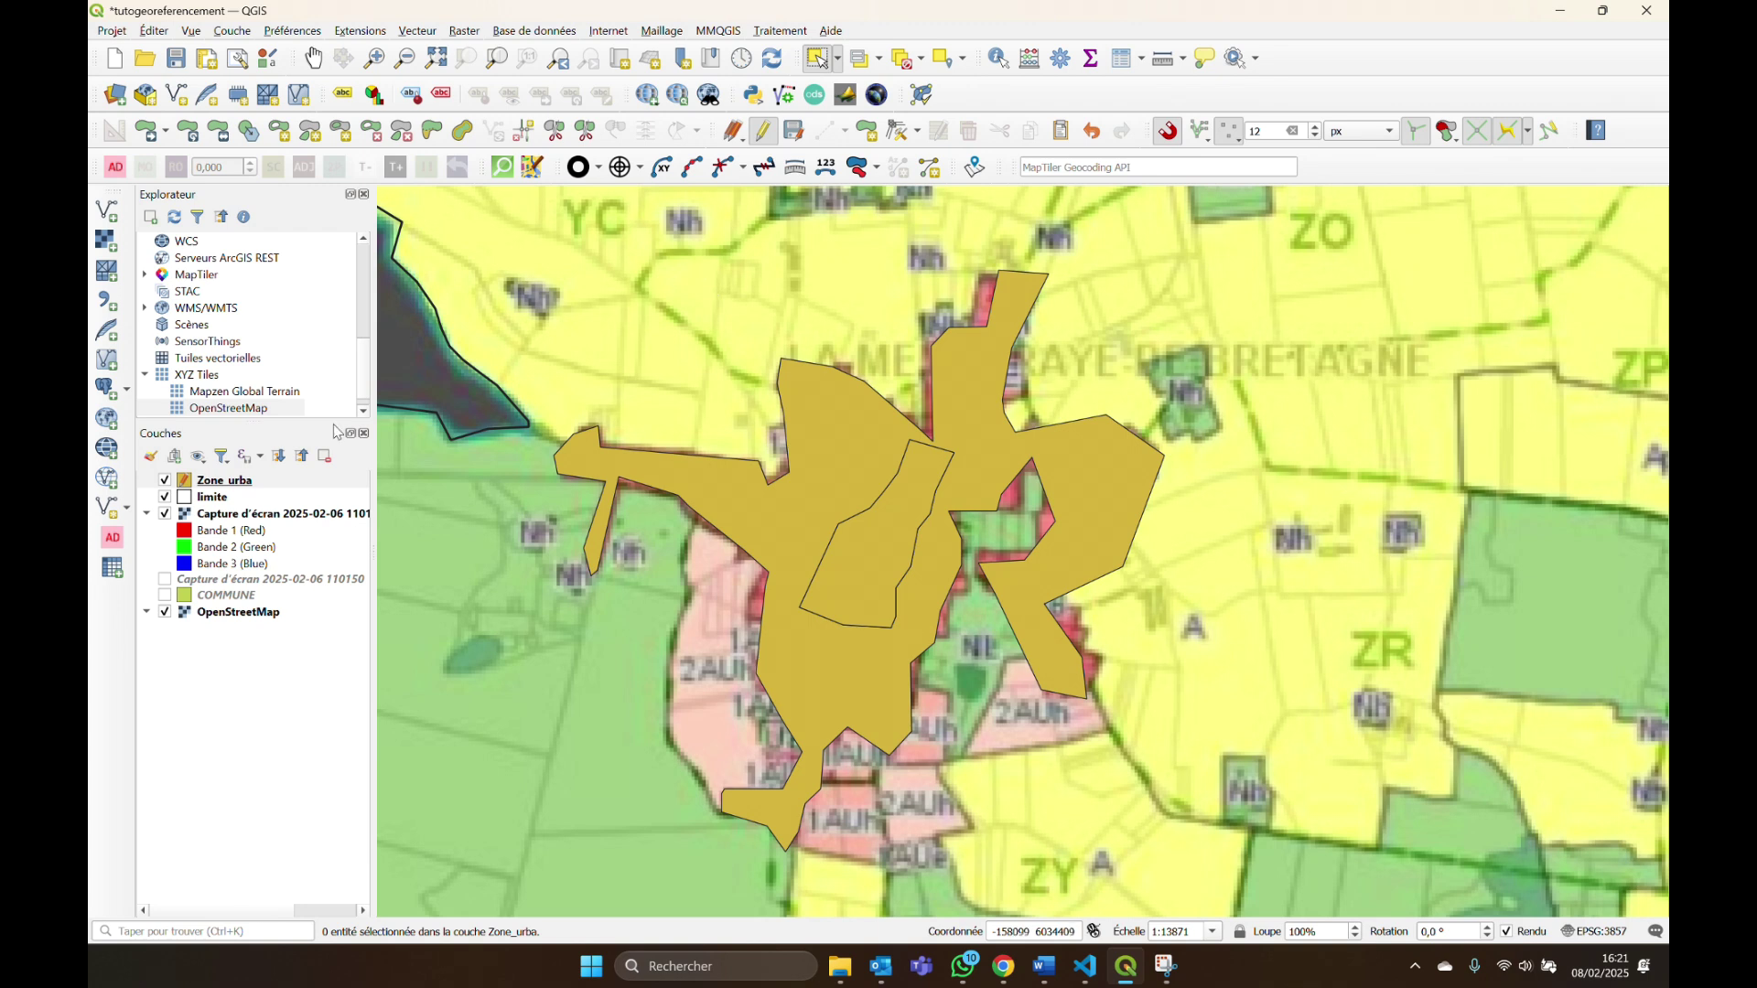
Digitize a new Zone_urba polygon around the green Np zone between ZI and ZM, following the northern commune limit, and finish it.
left_click(249, 483)
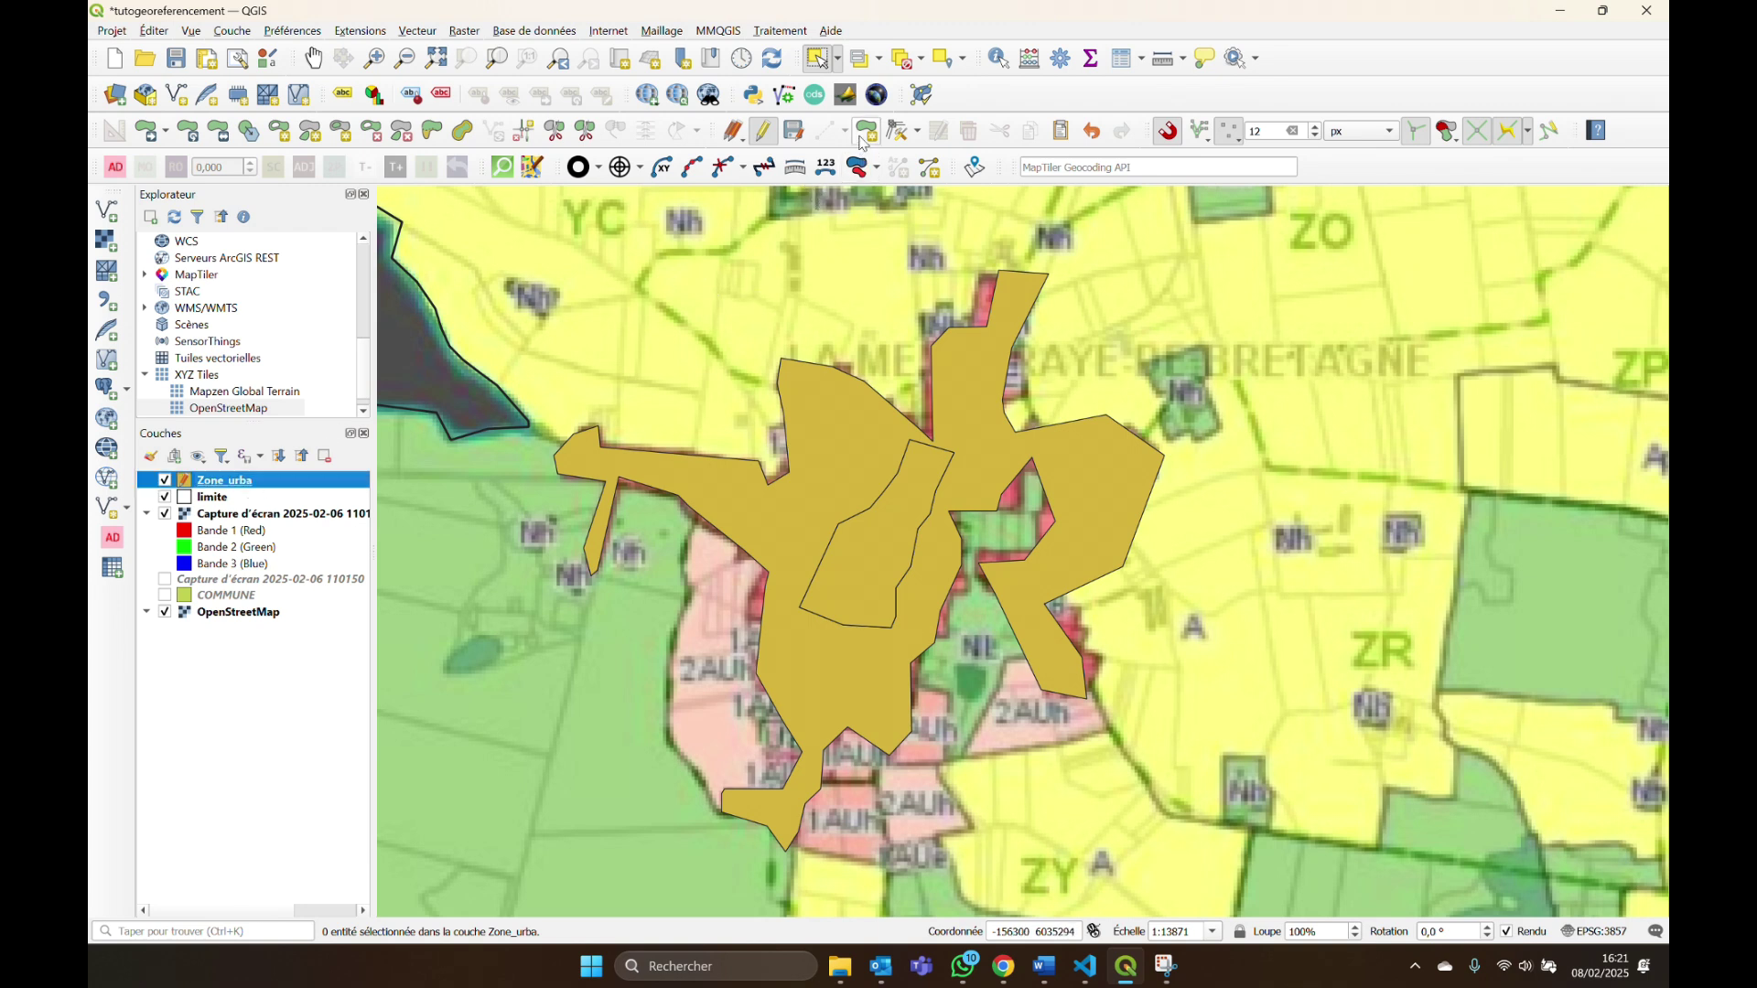
left_click(827, 131)
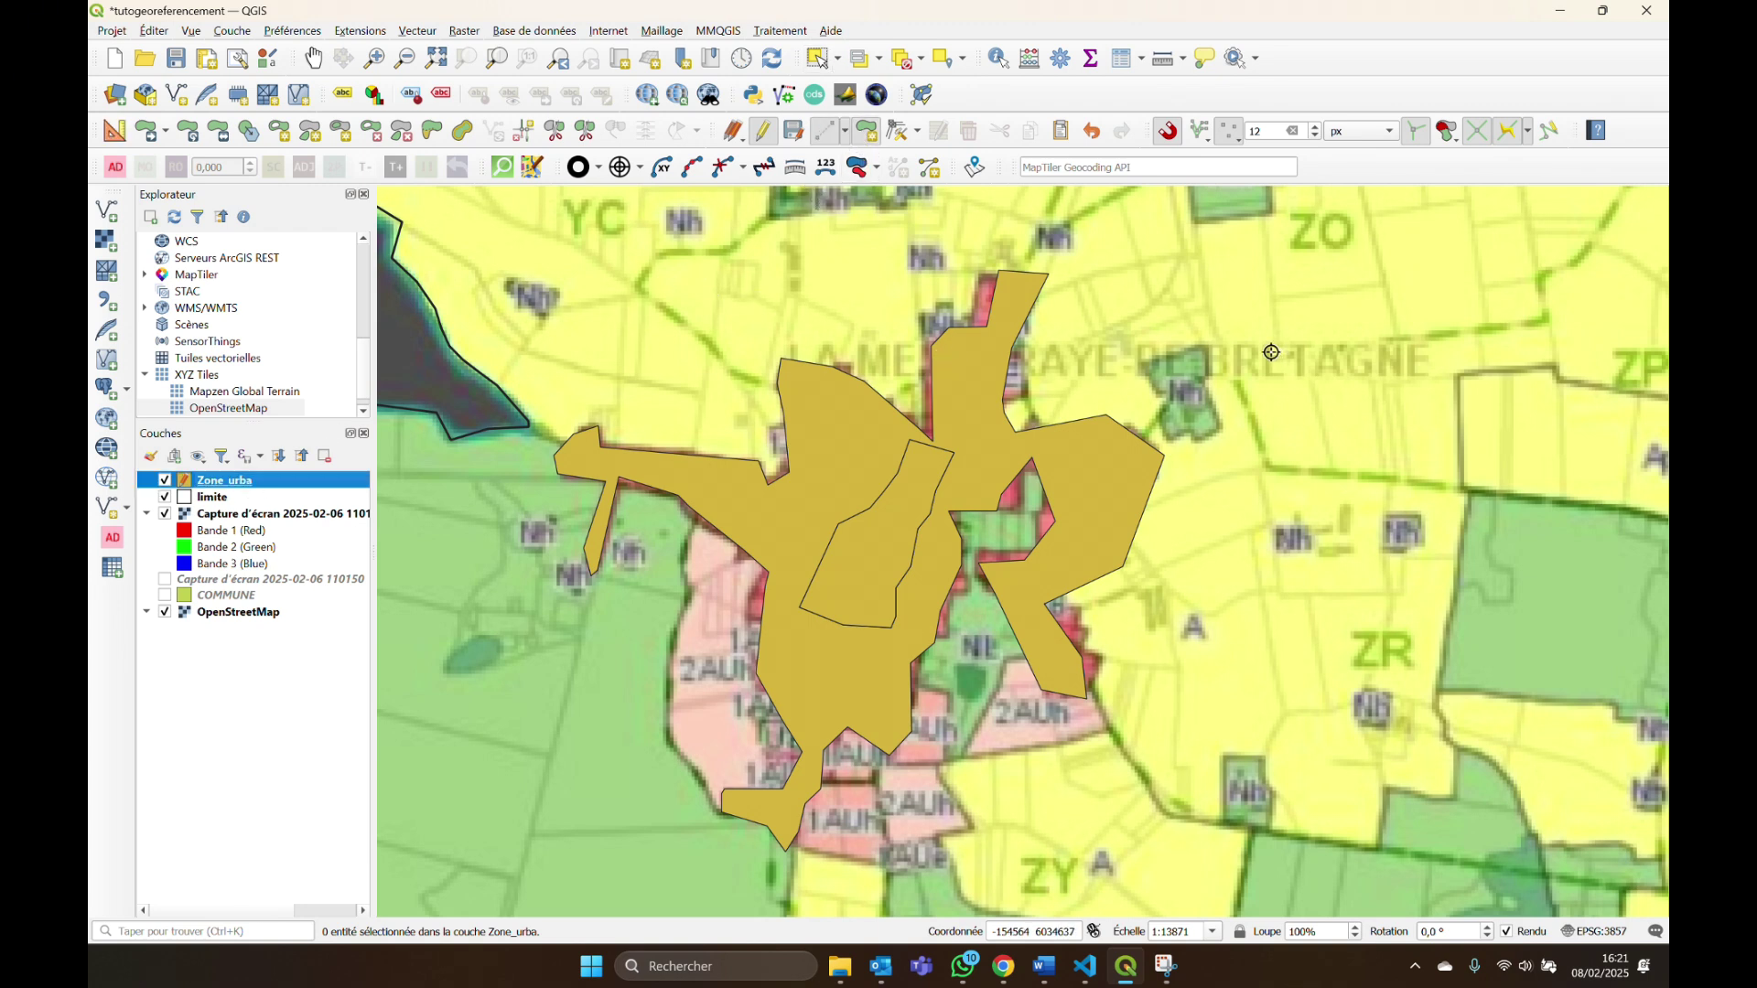
left_click_drag(1133, 297, 1134, 343)
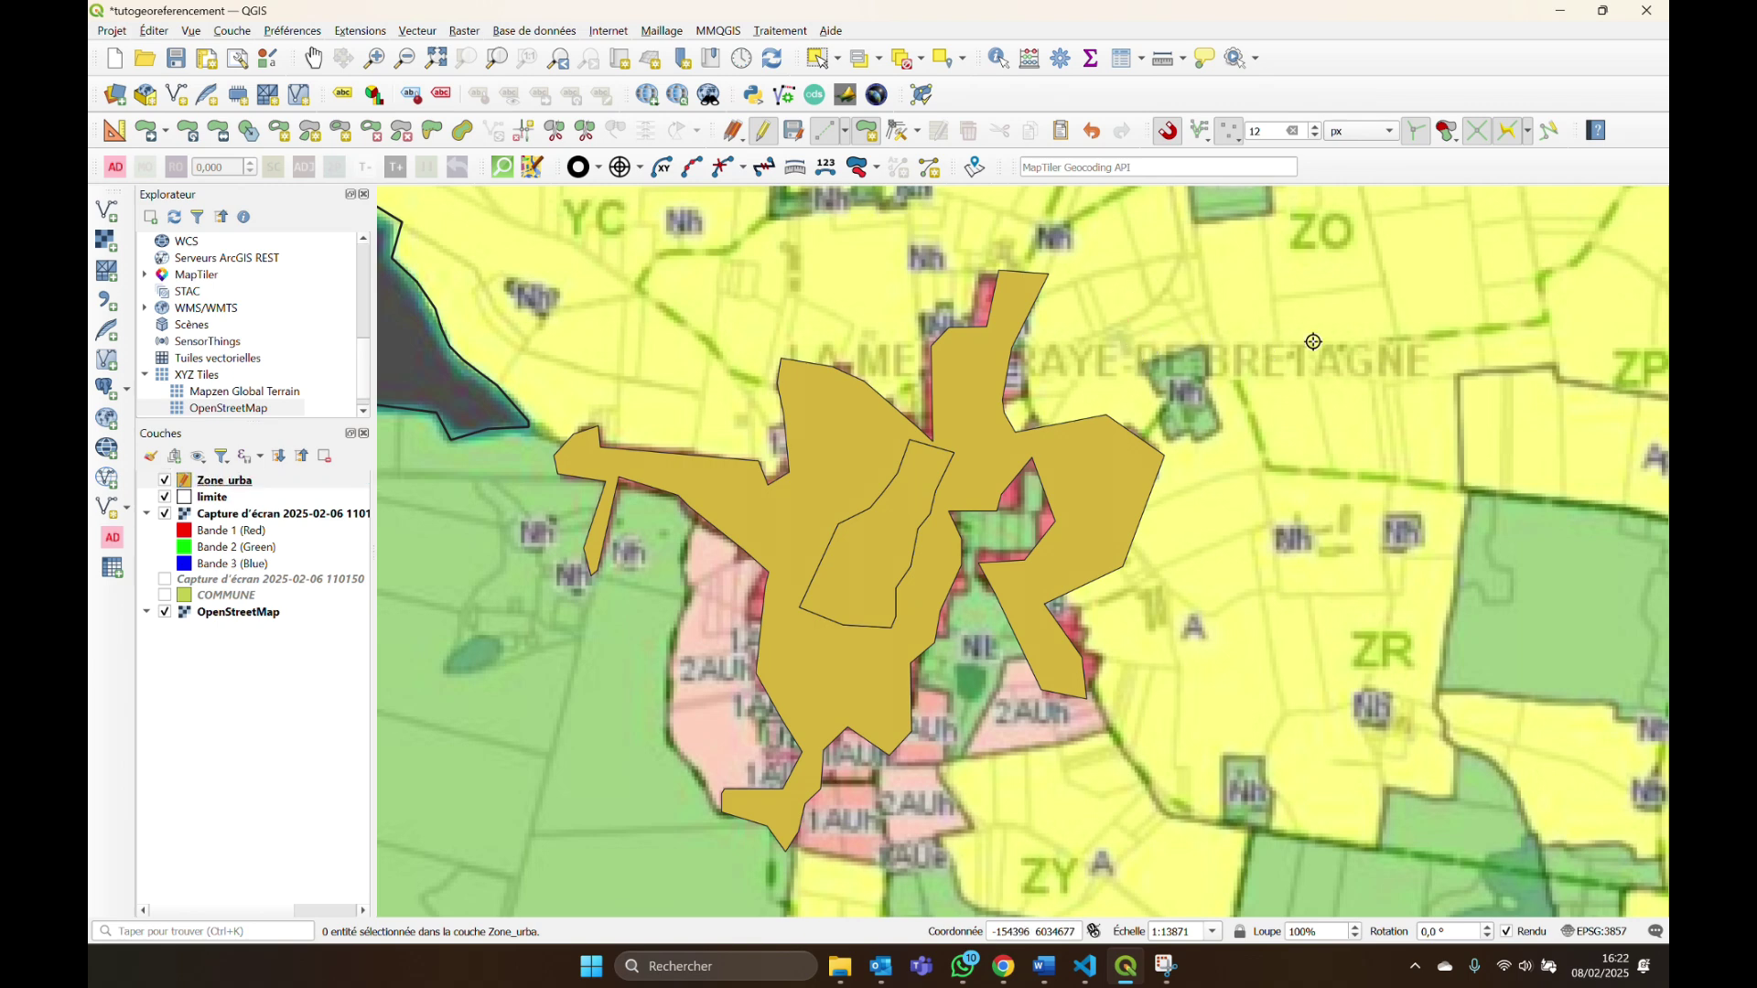
key("Up")
key("Up")
key("Up")
key("Up")
key("Up")
key("Up")
key("Up")
key("Up")
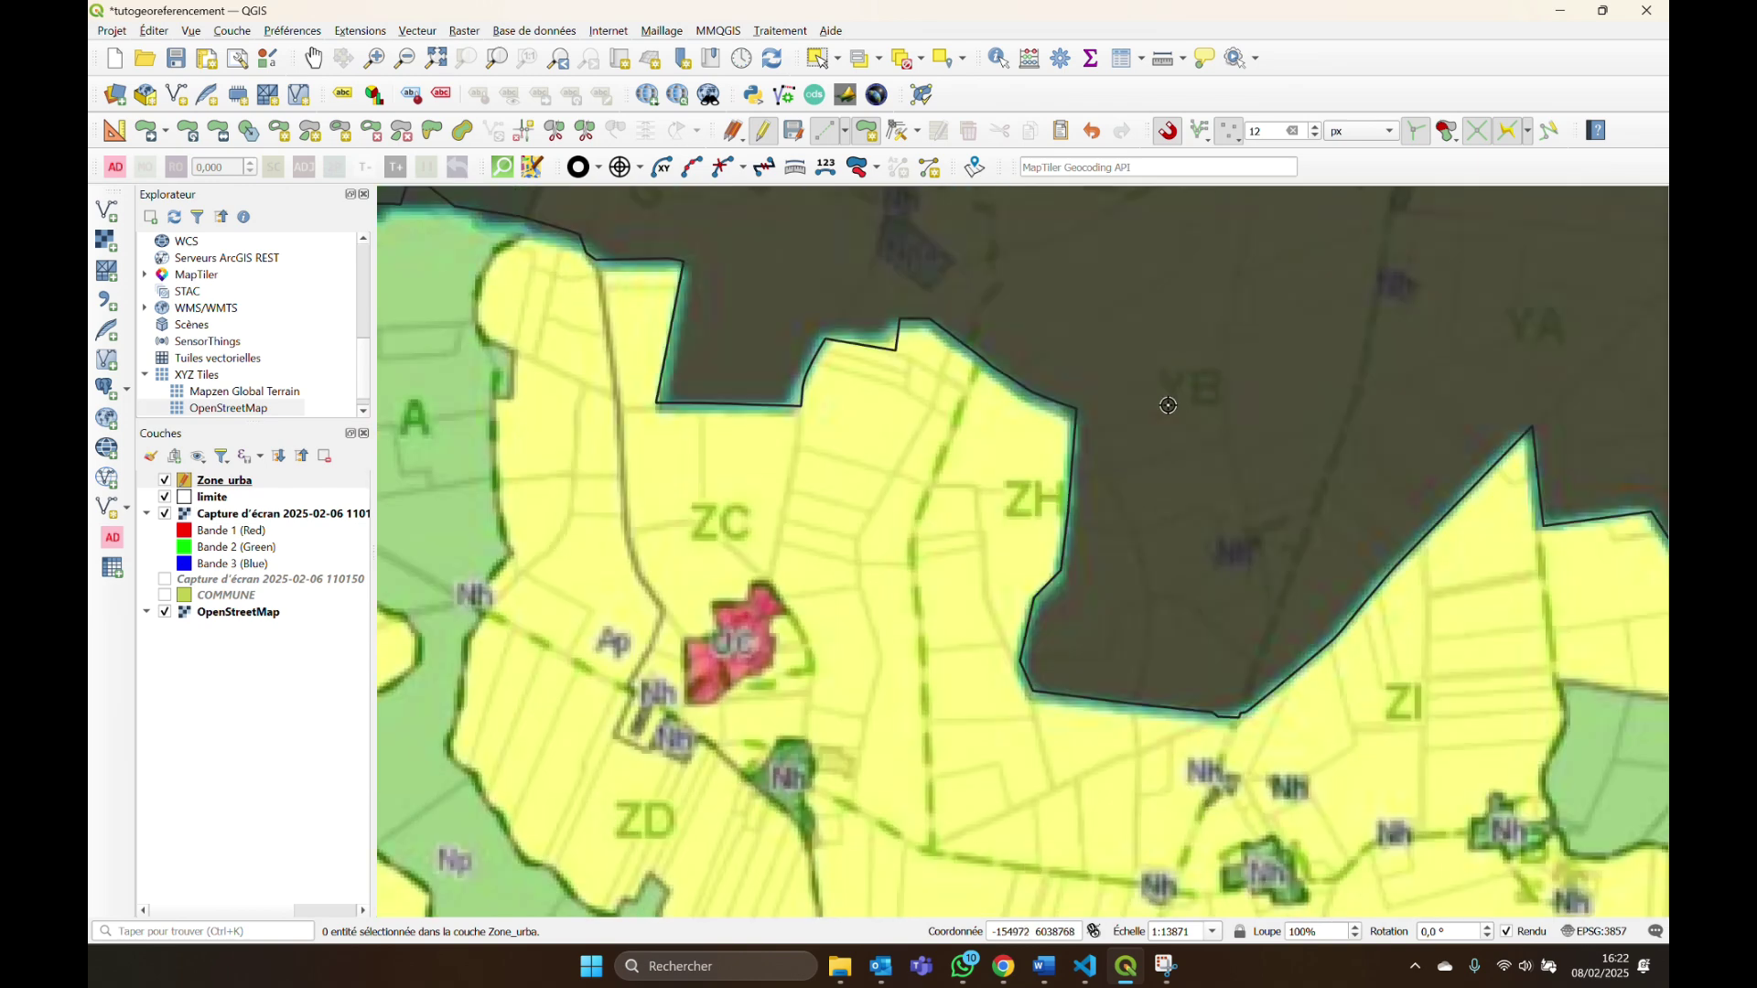
scroll(1146, 495, "down", 3)
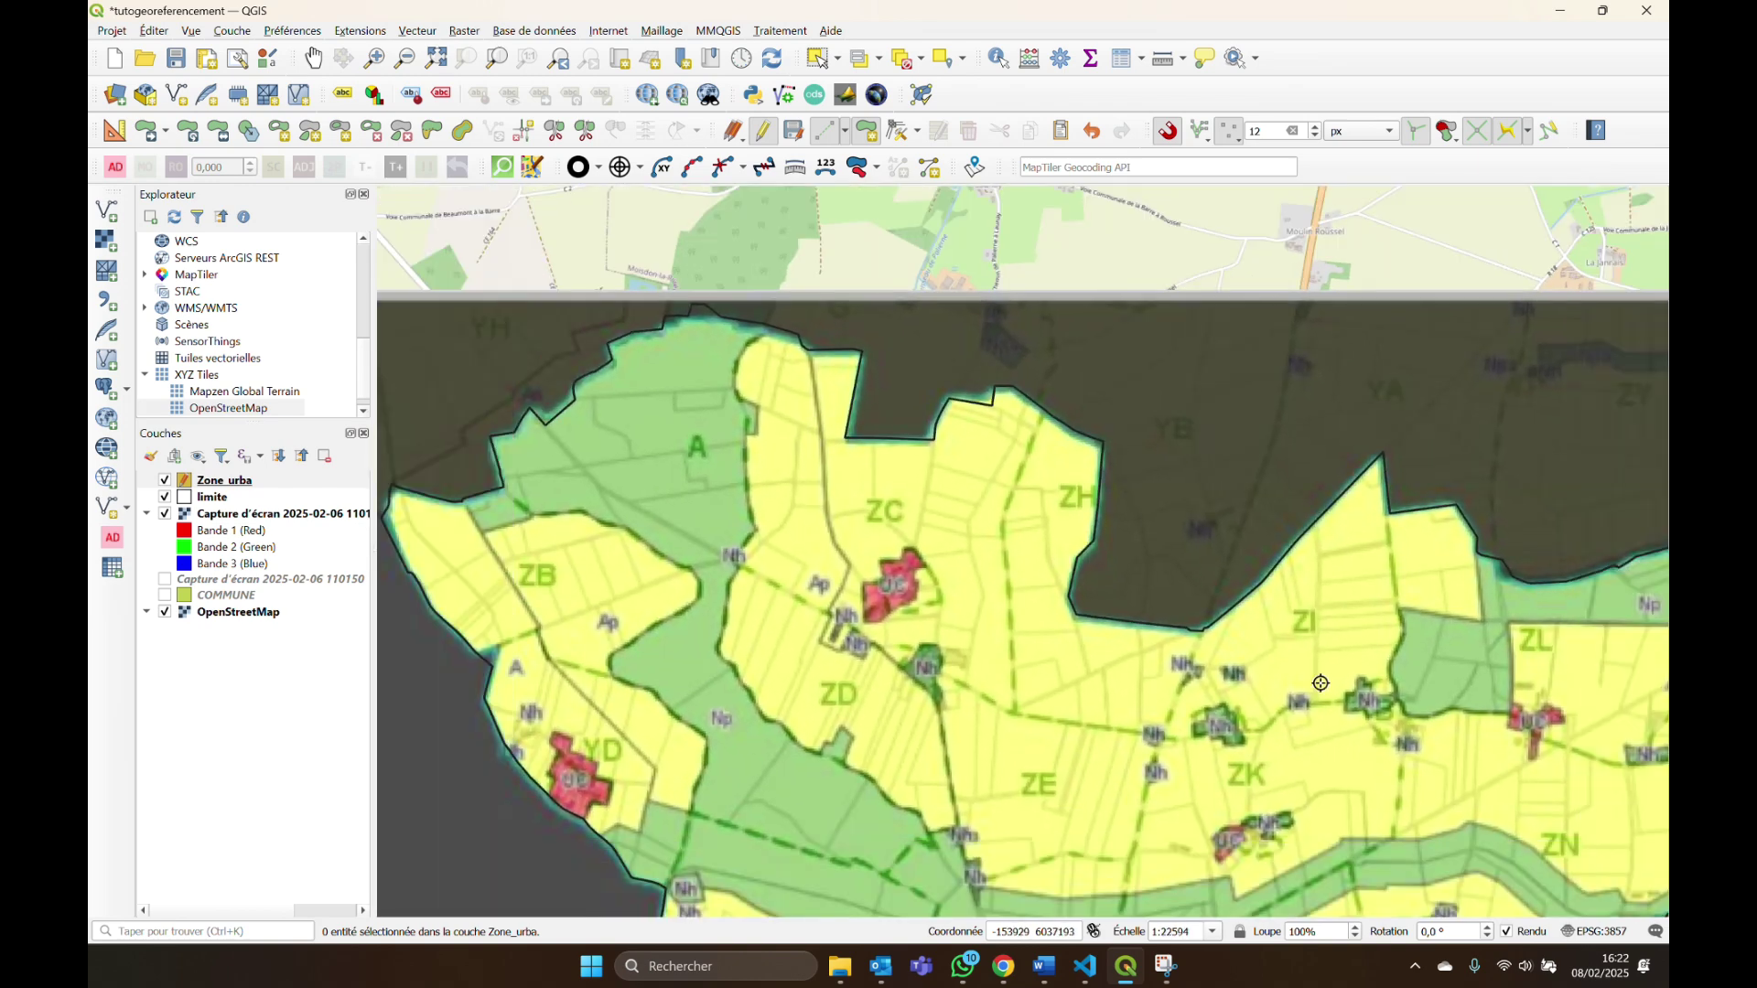
scroll(1107, 631, "down", 2)
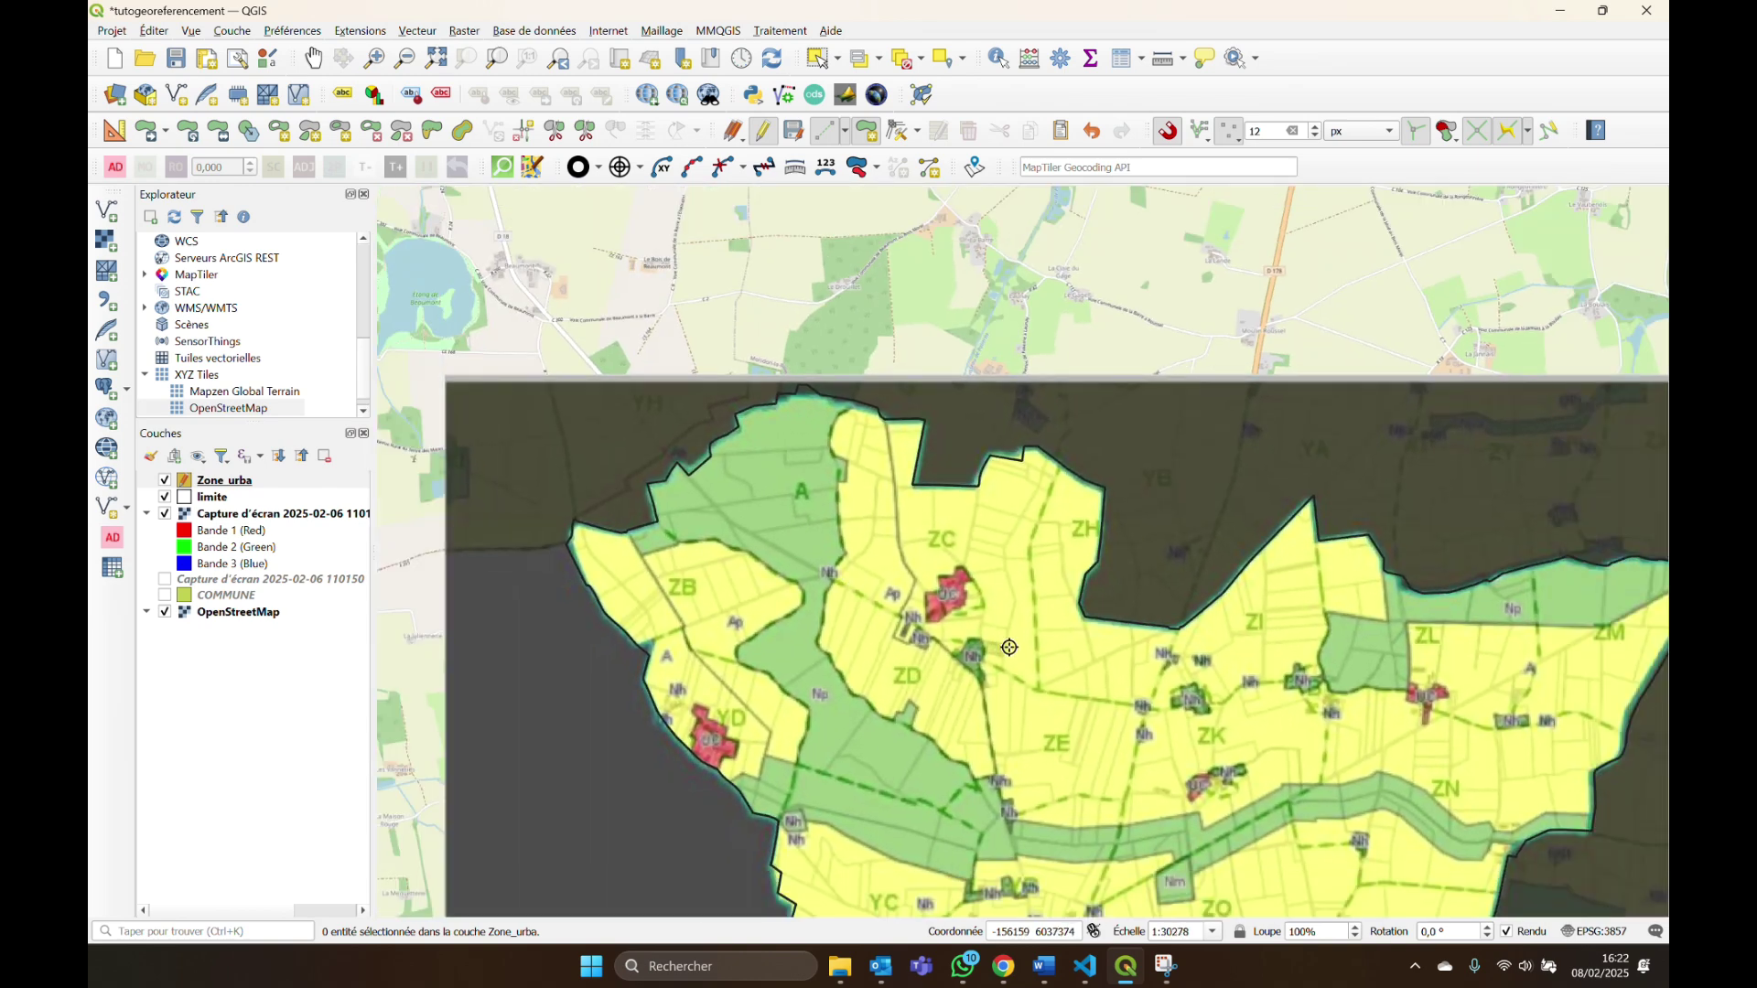
key("Right")
key("Right")
key("Left")
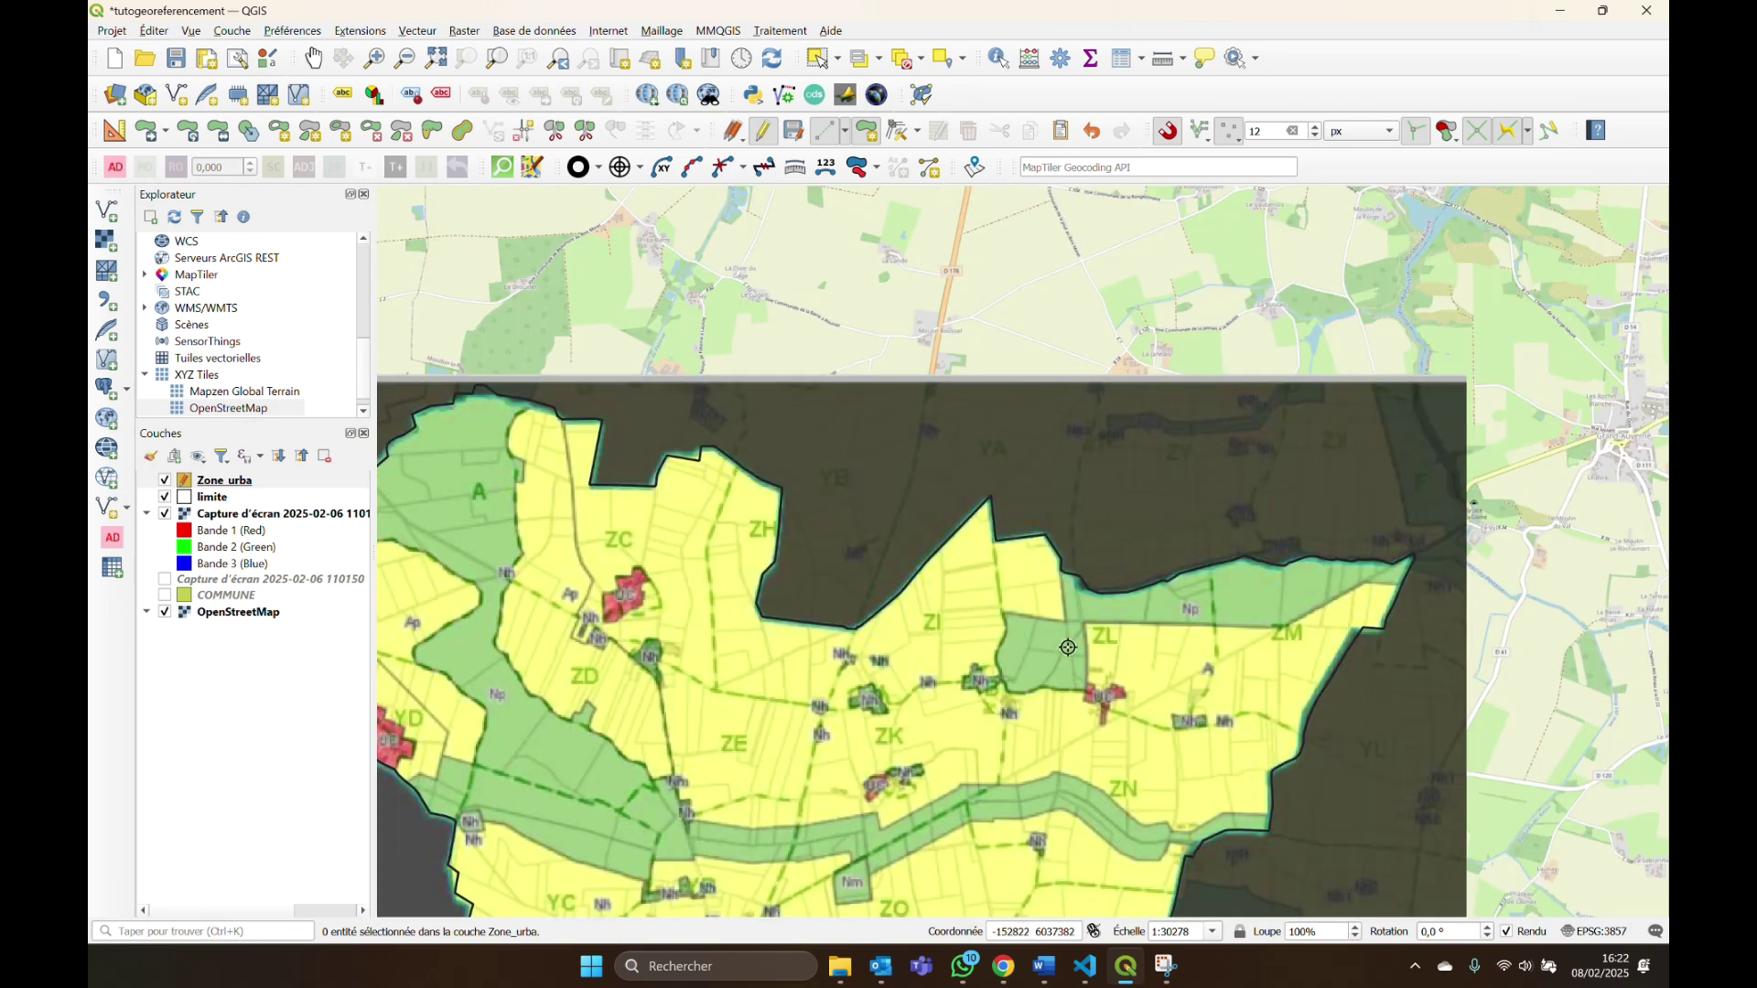
scroll(1175, 645, "up", 4)
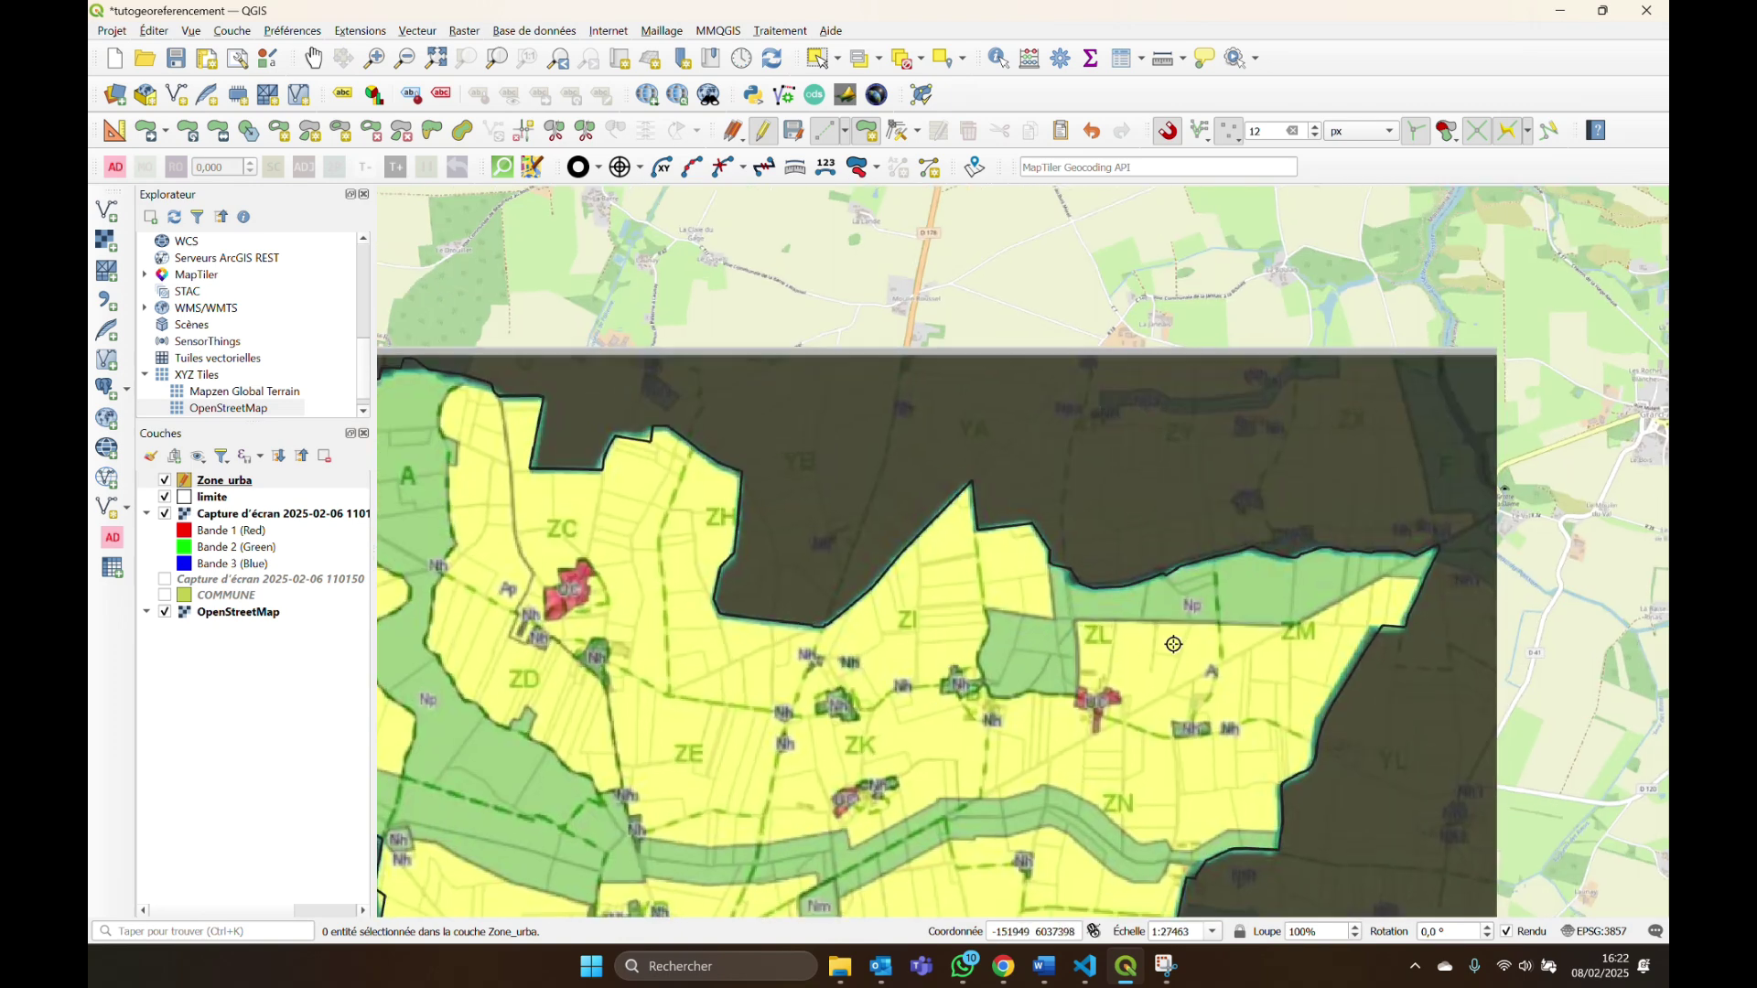
scroll(1172, 641, "up", 1)
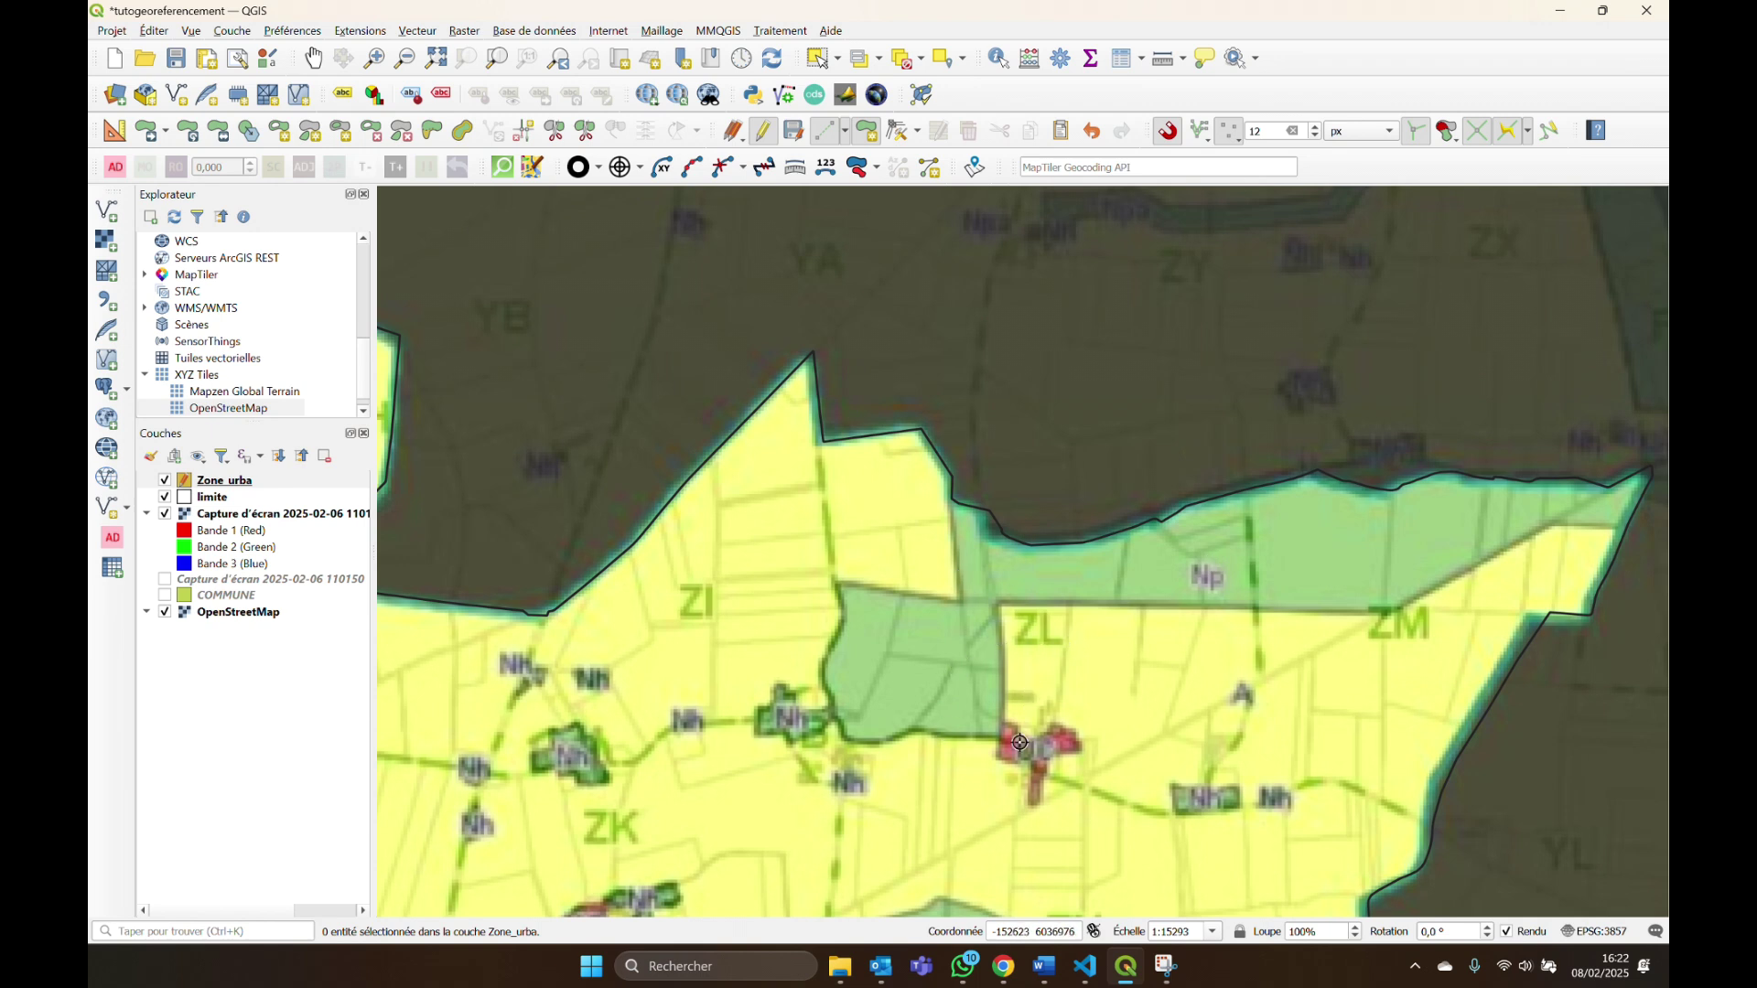
left_click(950, 512)
left_click(961, 599)
left_click(835, 582)
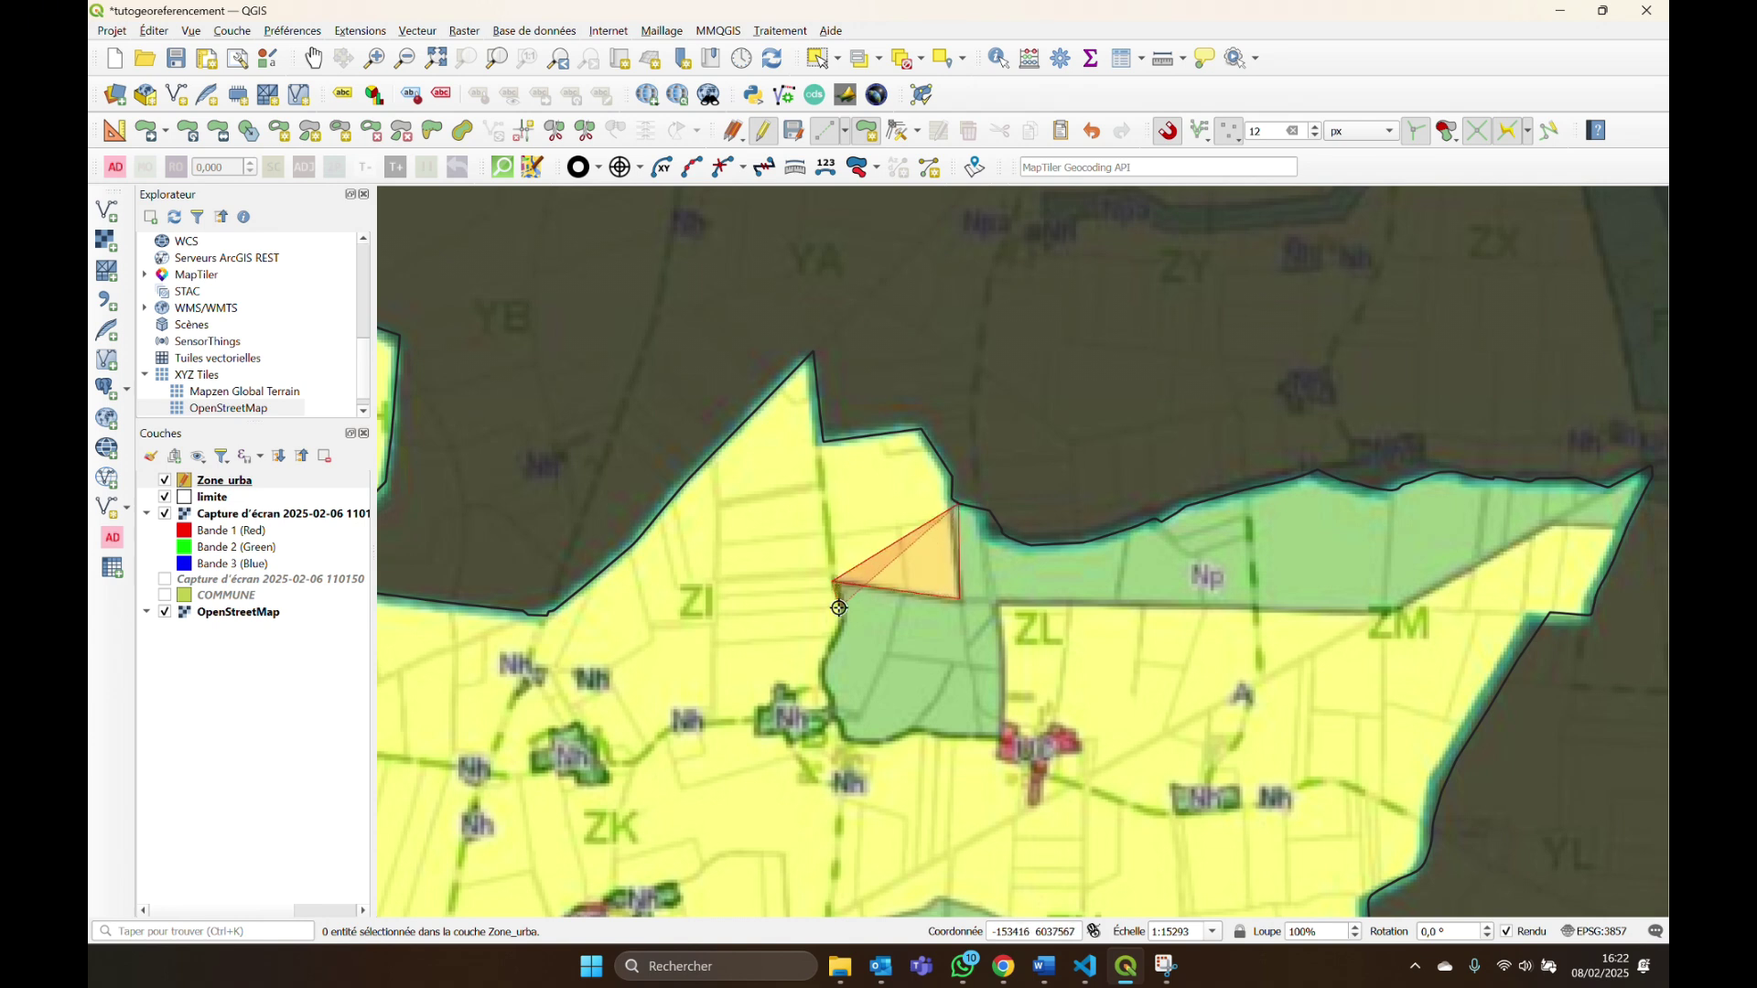
left_click(827, 666)
left_click(850, 727)
left_click(900, 764)
left_click(1032, 745)
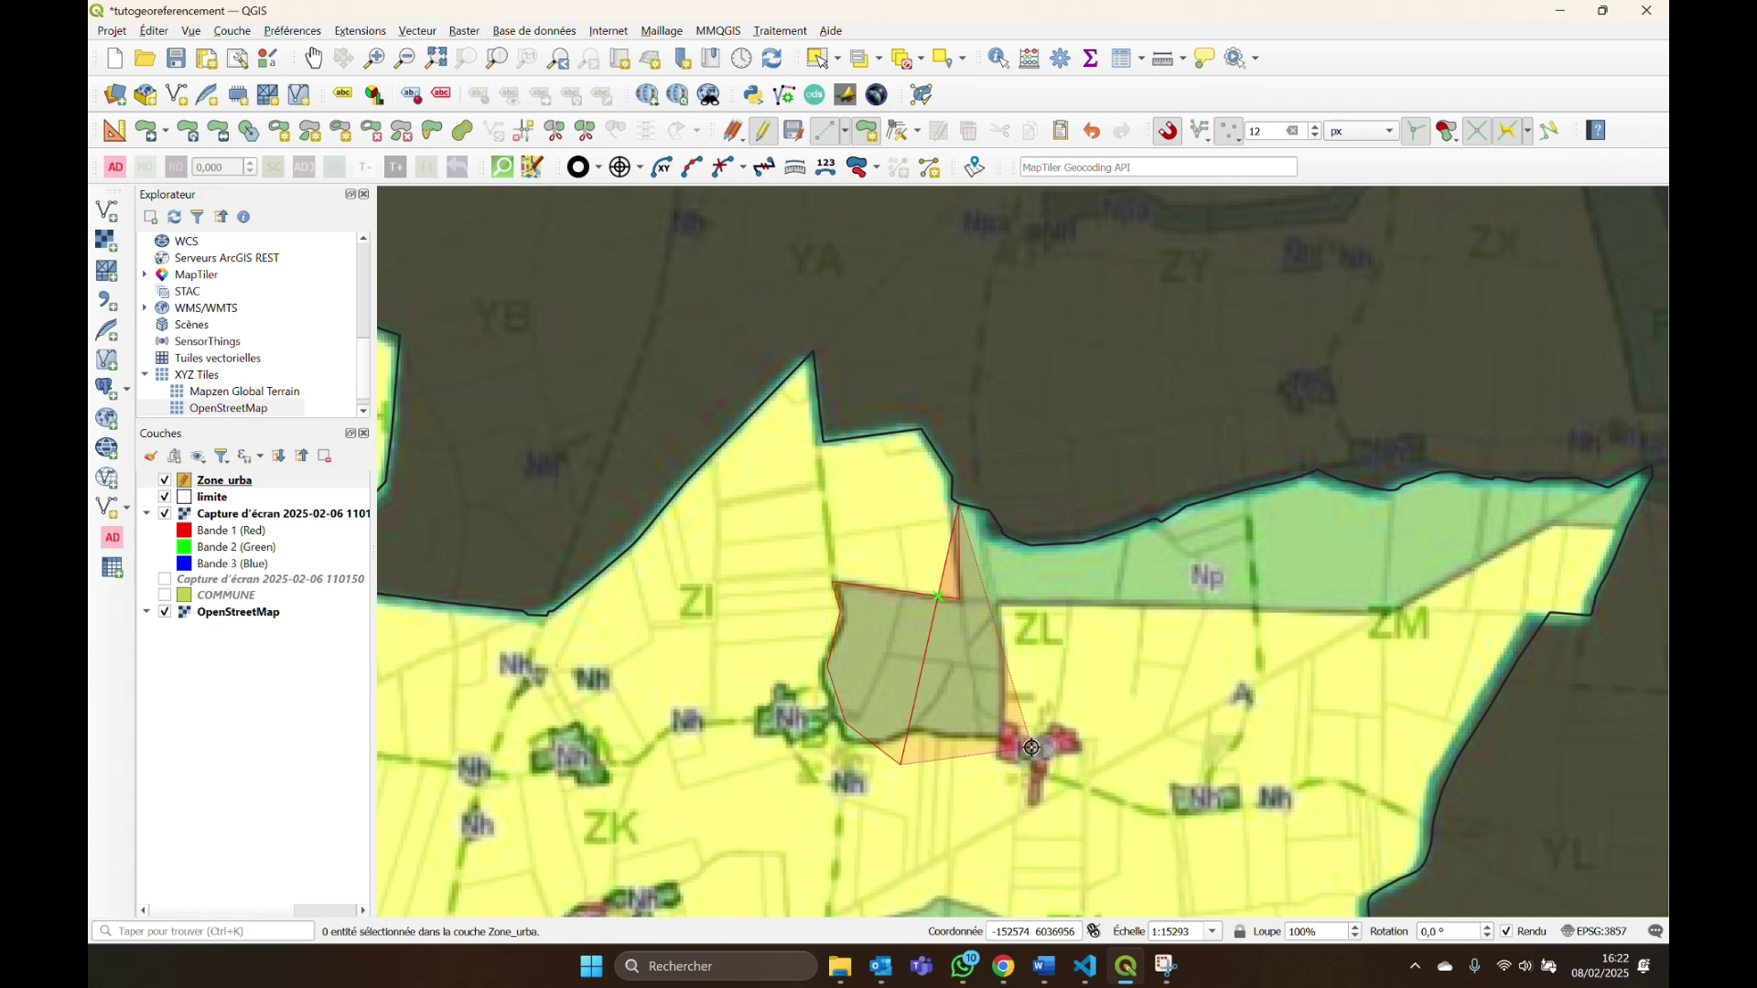
left_click(1002, 608)
left_click(1395, 612)
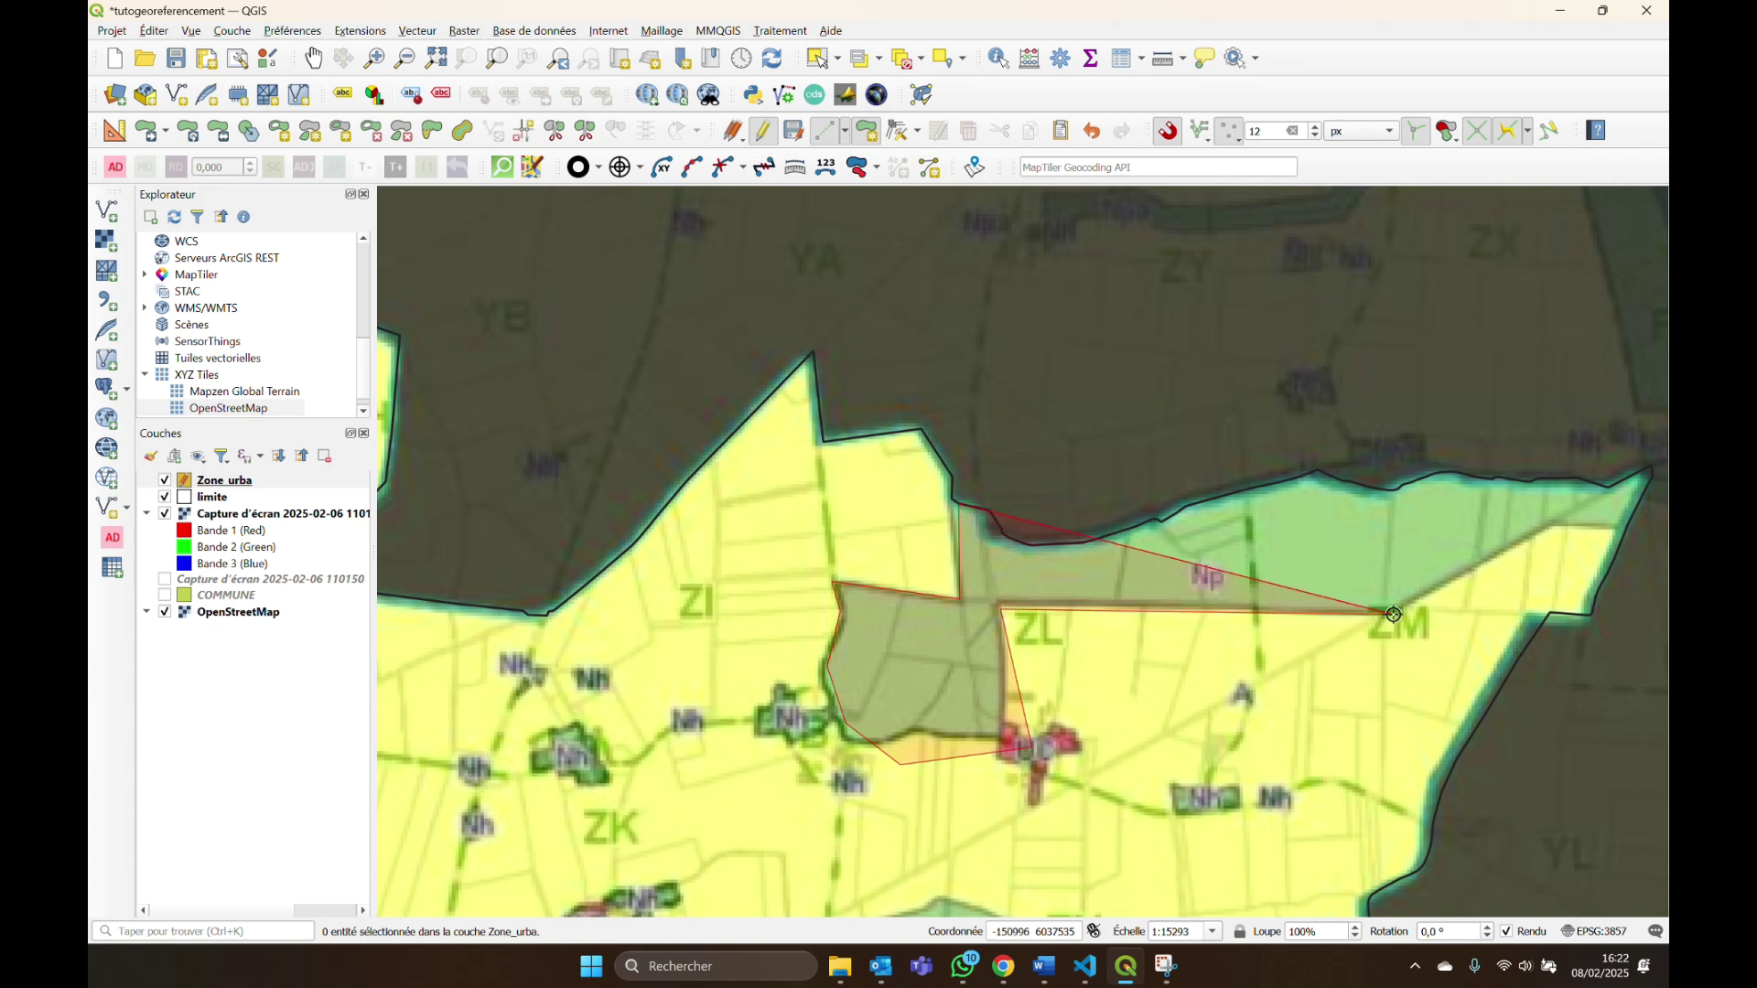
left_click(1602, 493)
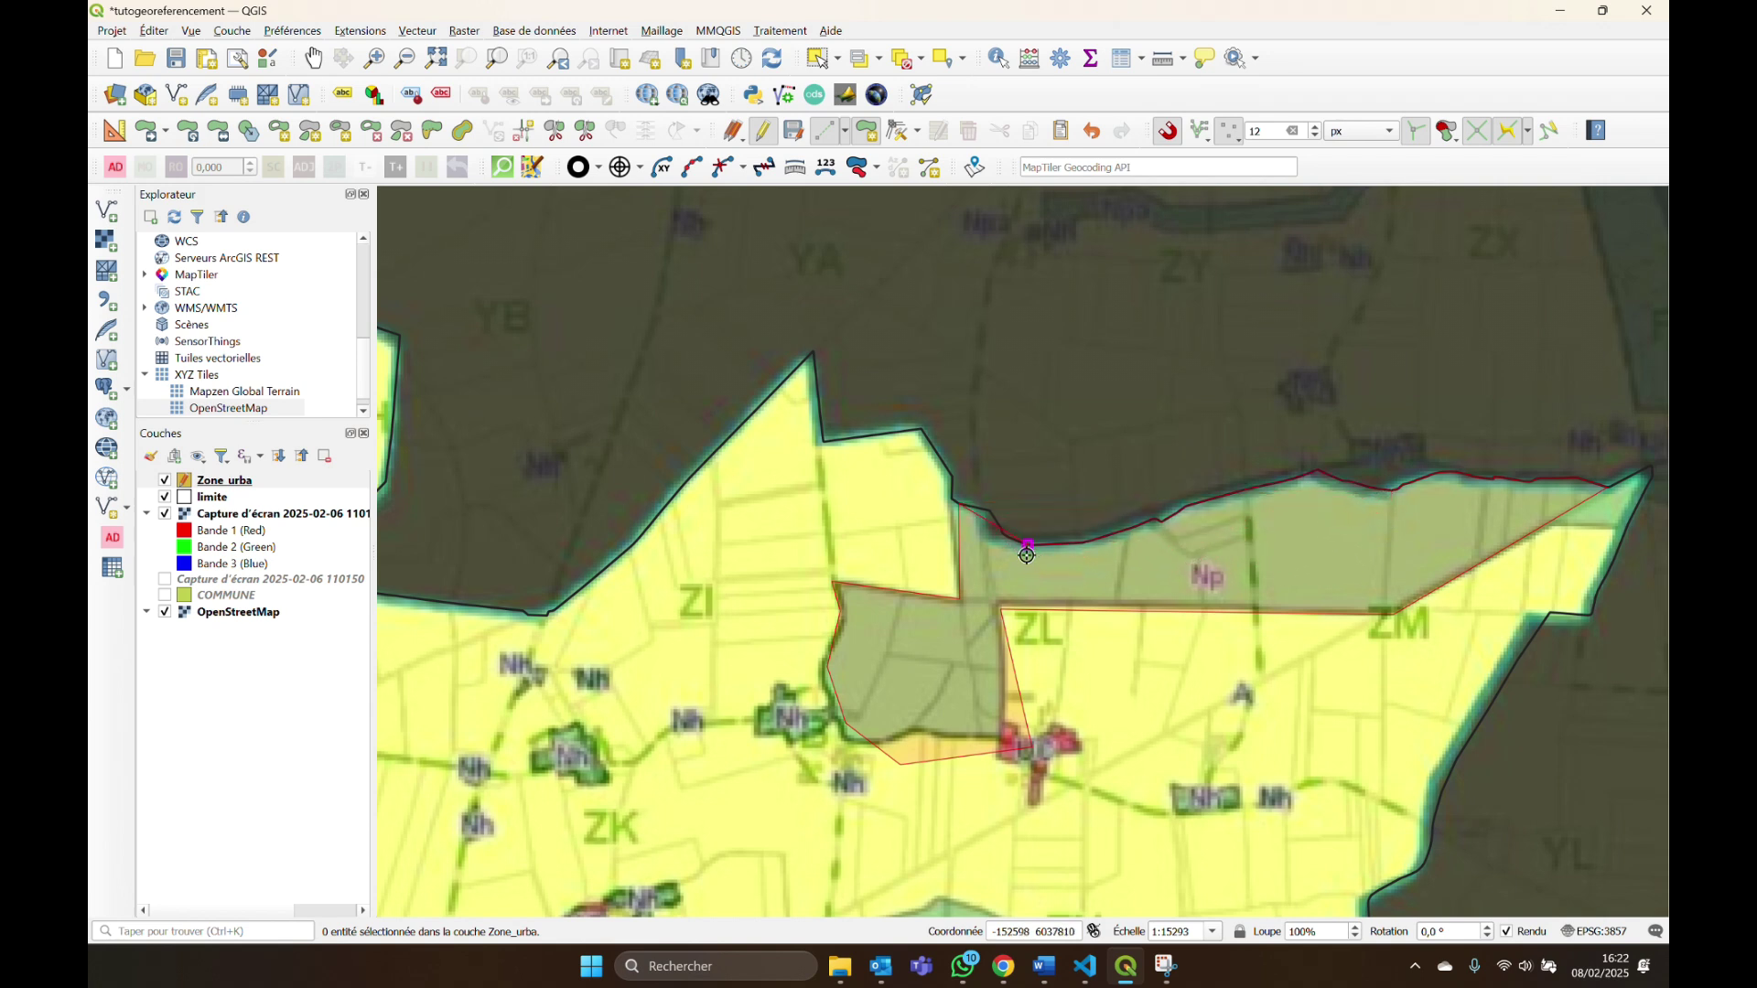
right_click(962, 510)
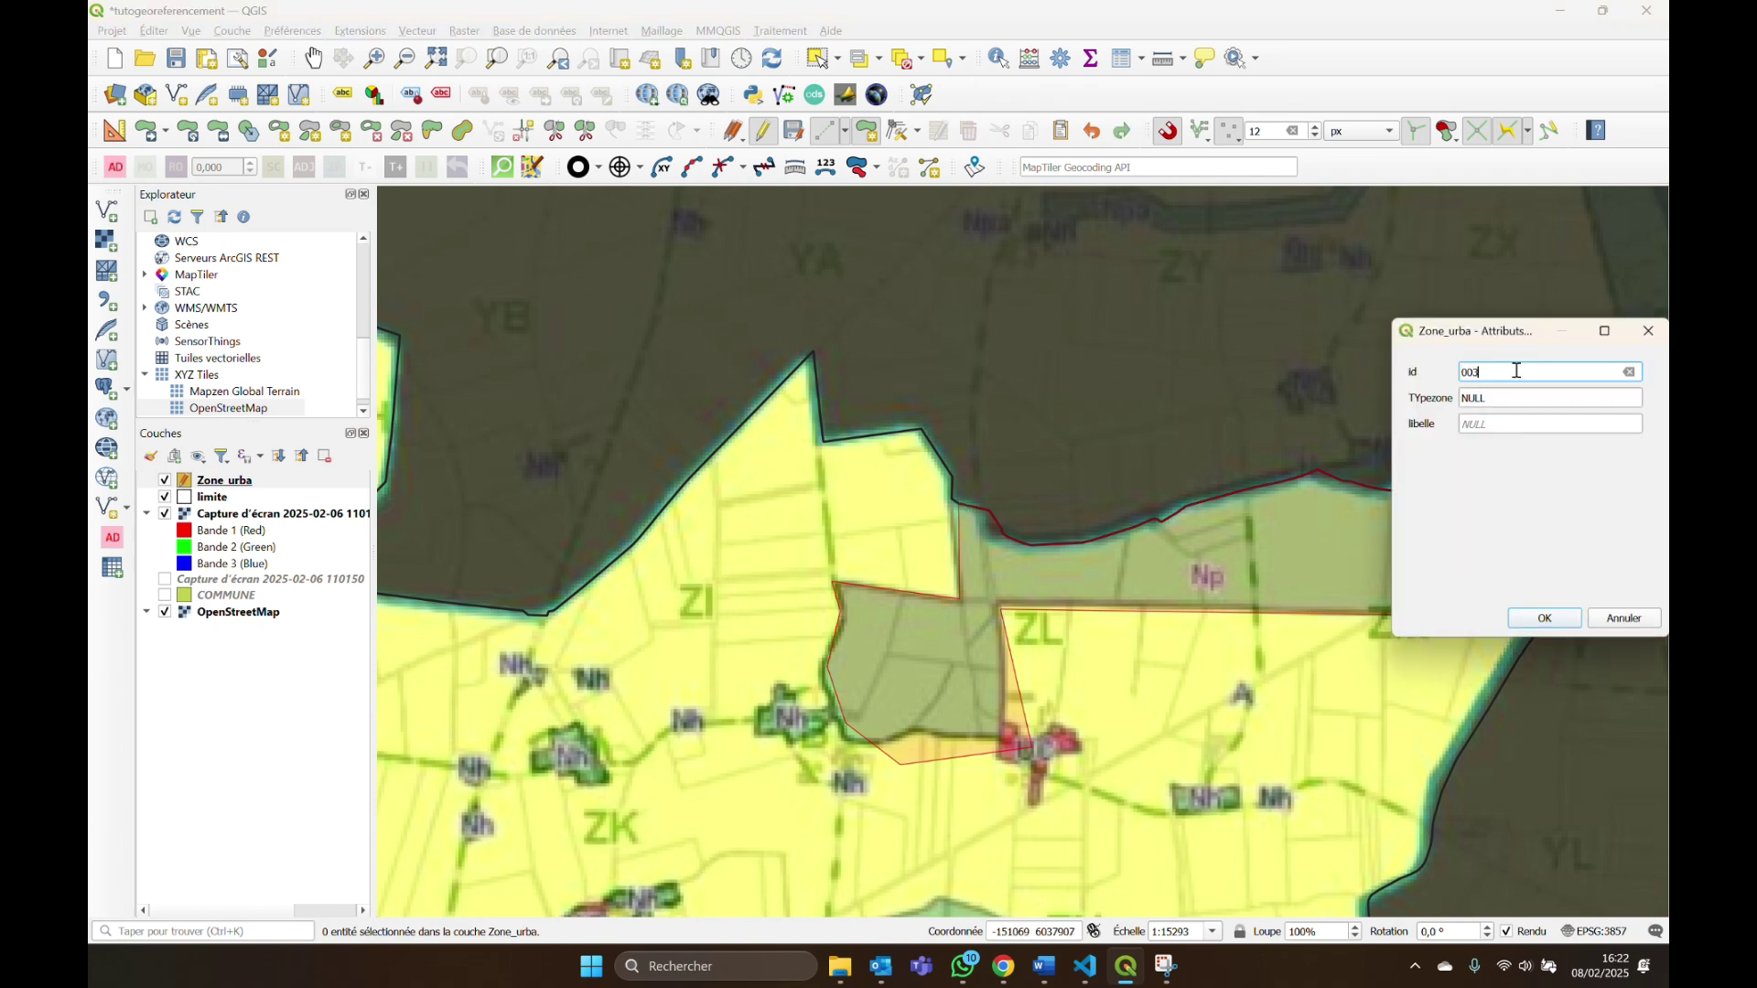
Give the new polygon id 003 and TYpezone NP, and save its attributes.
left_click(1546, 400)
type("NP")
left_click(1551, 622)
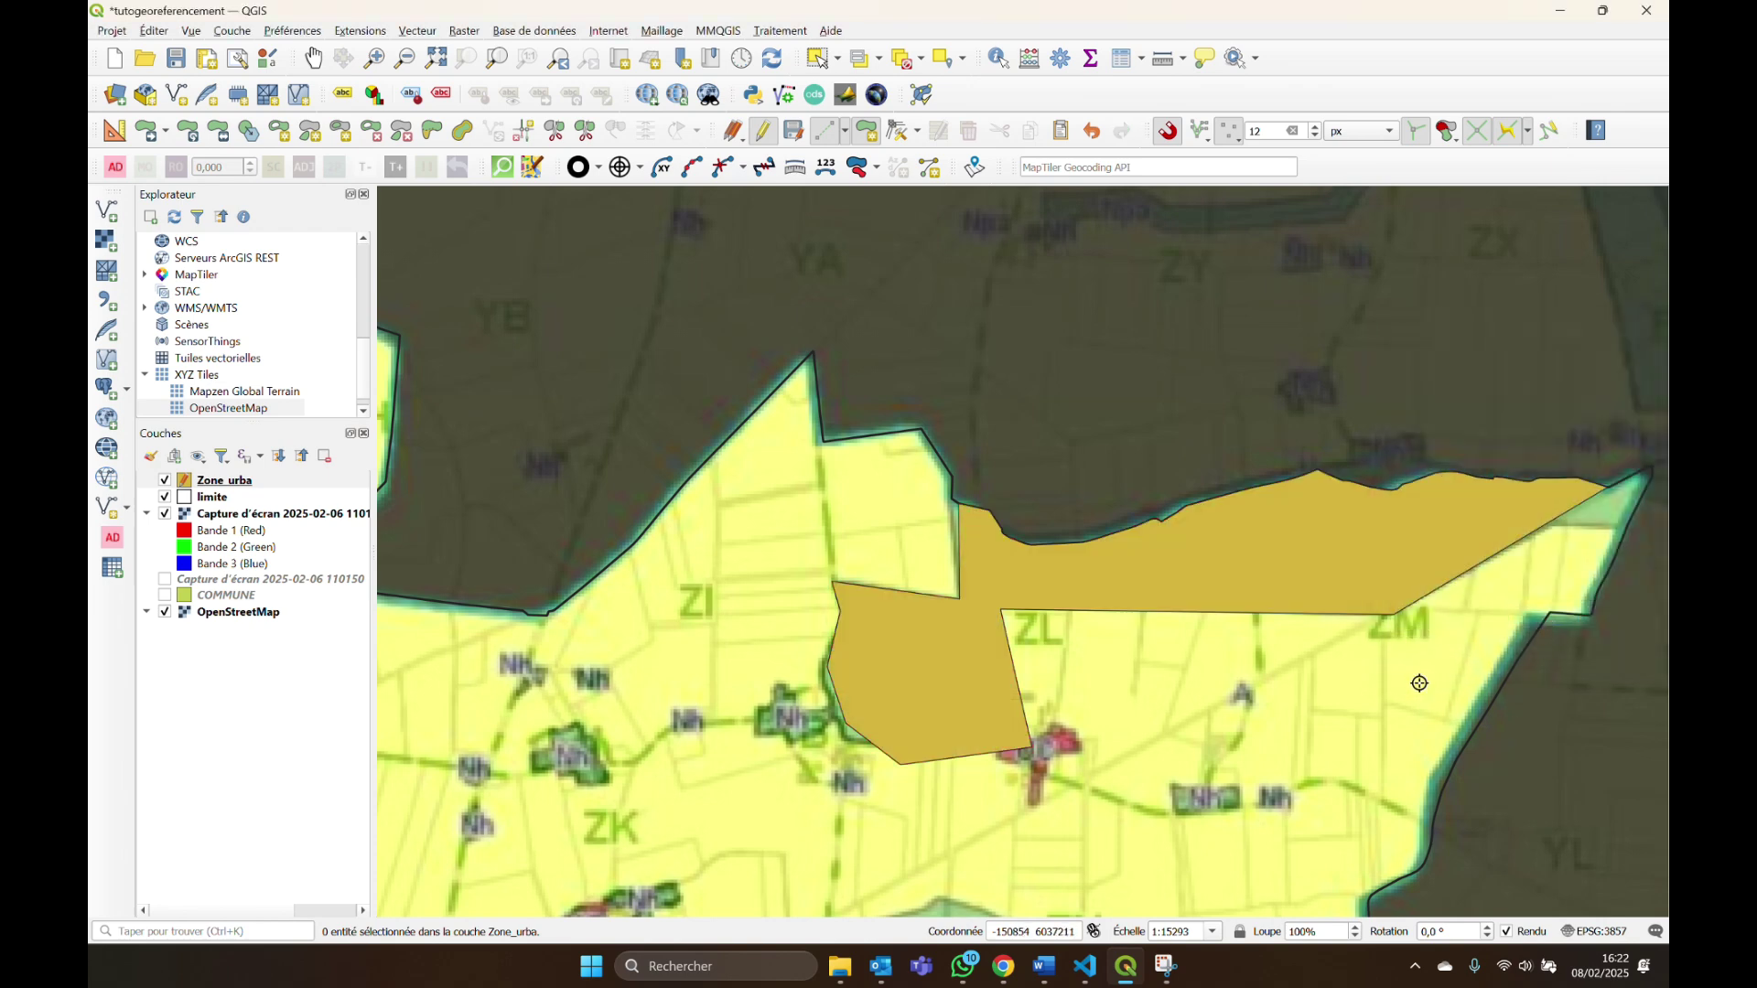
Digitize a polygon around the green NL zone enclosed by the town-centre urban polygon, following that polygon's edges, and finish it.
key("Left")
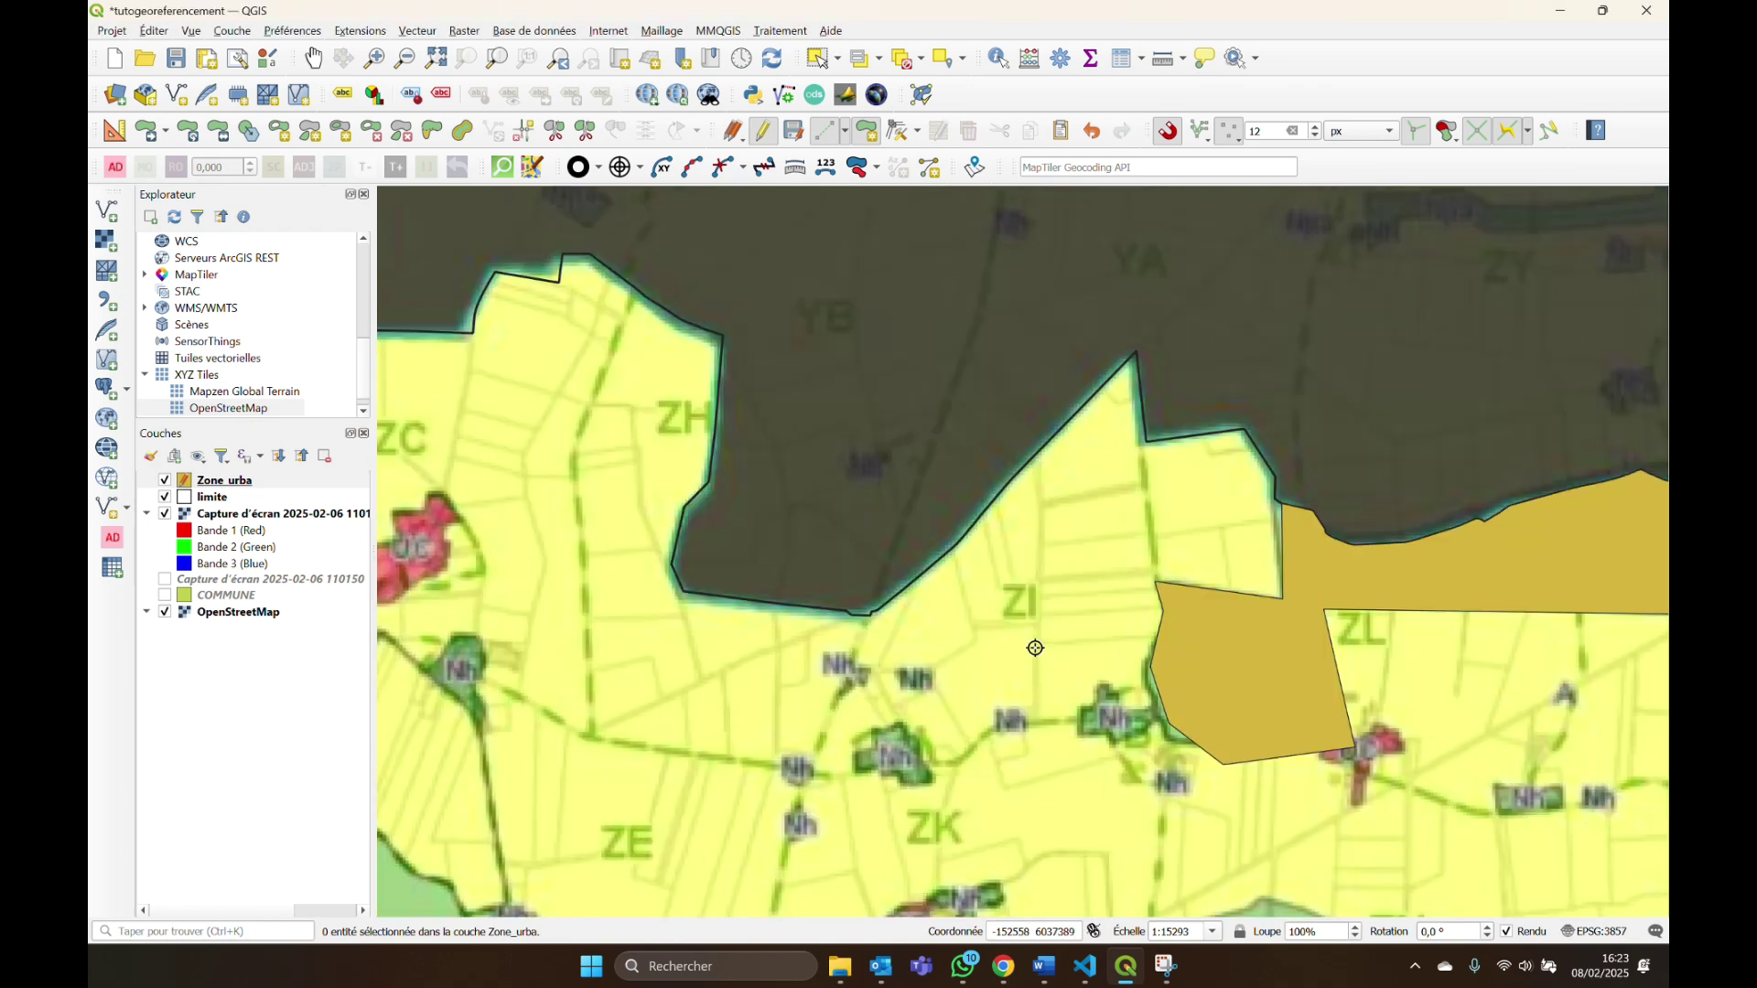
key("Left")
key("Down")
key("Down")
key("Down")
key("Down")
key("Down")
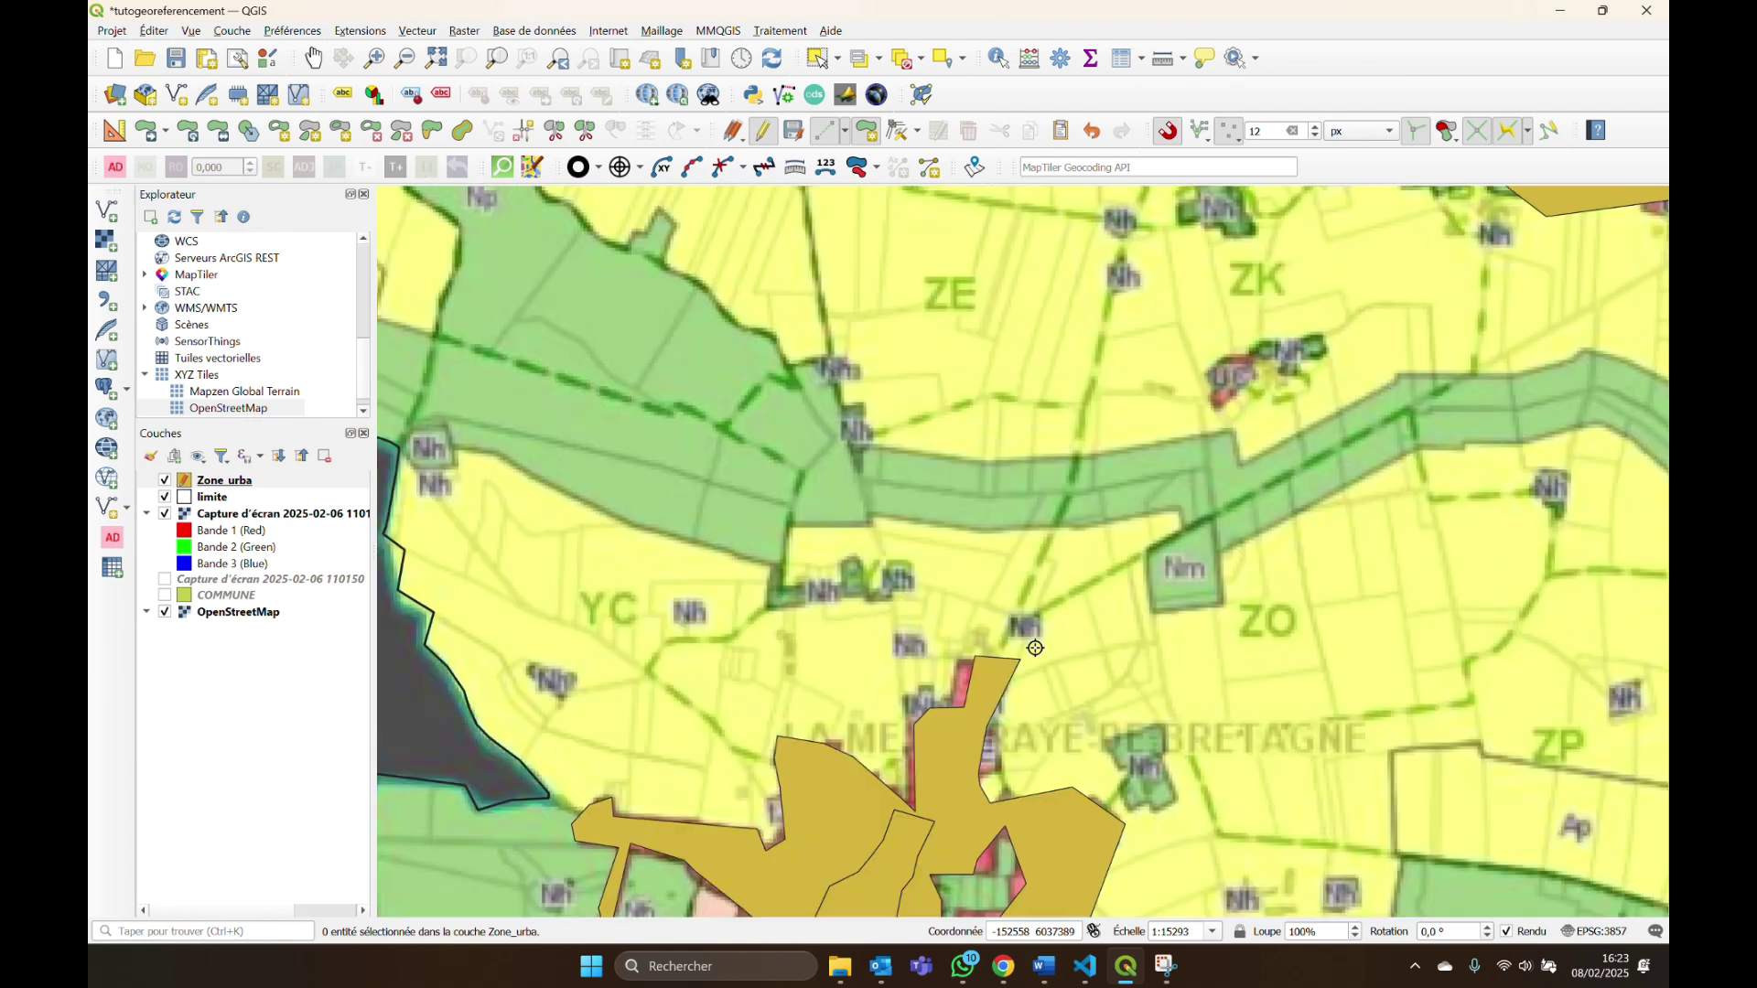
key("Down")
key("Left")
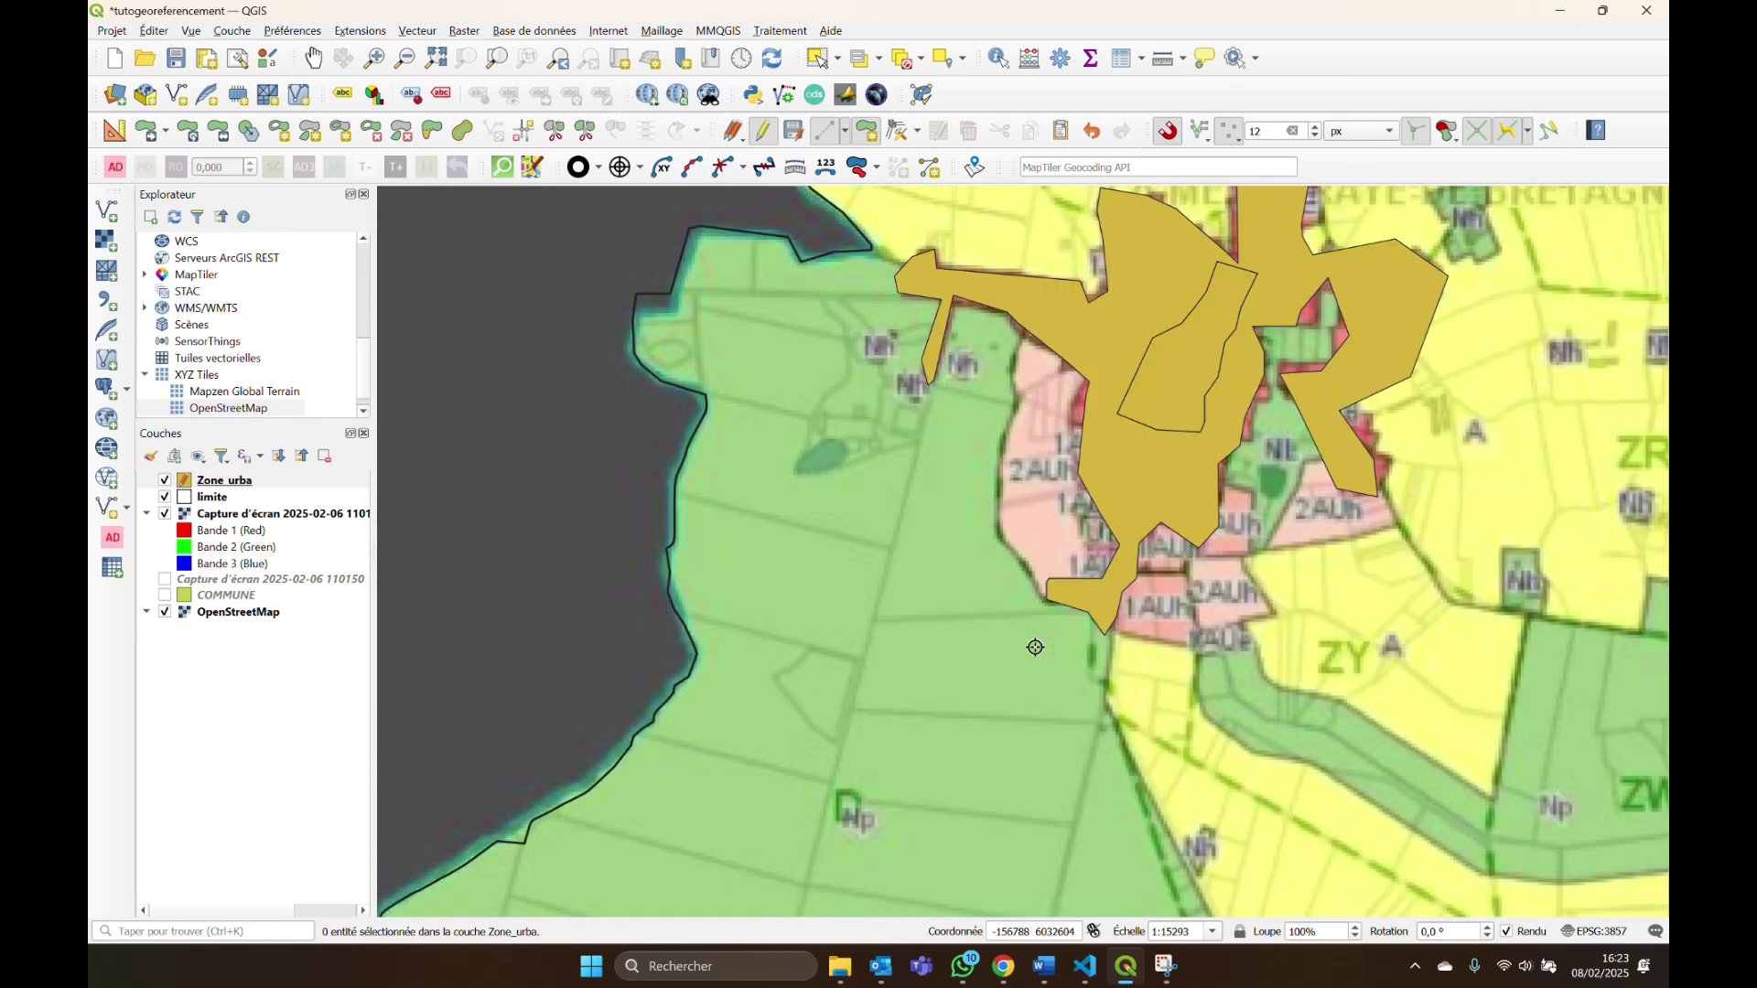
key("Right")
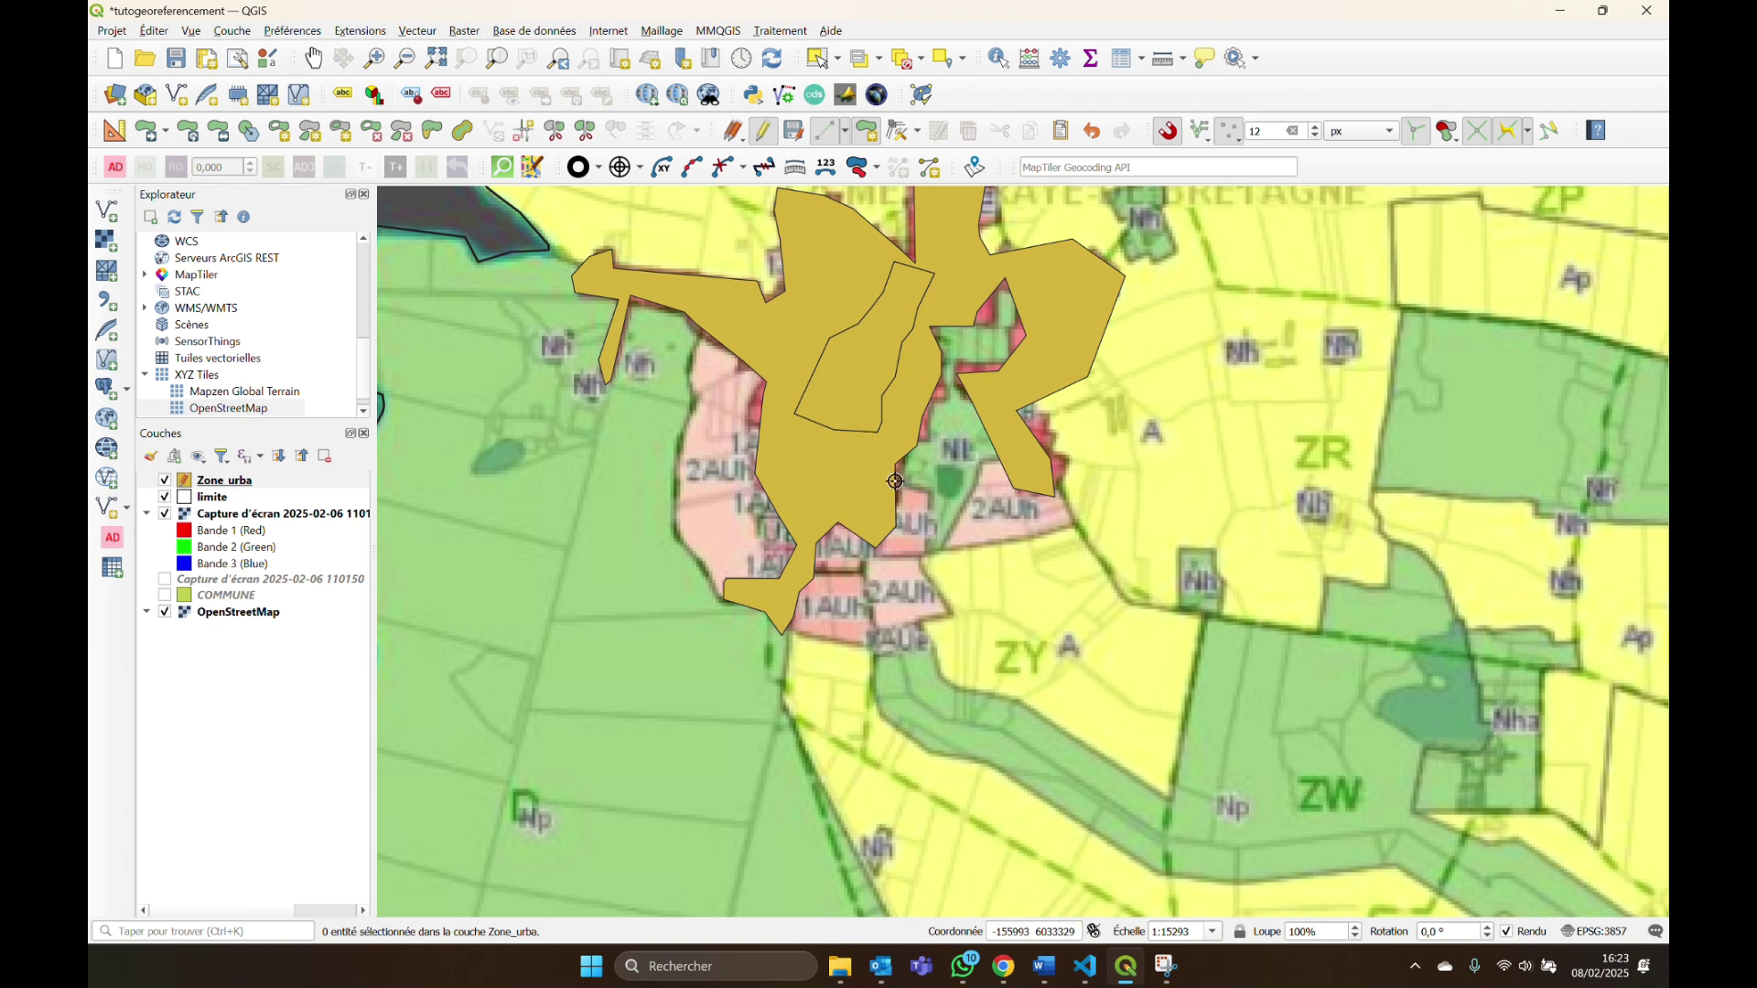
left_click(930, 491)
left_click(930, 555)
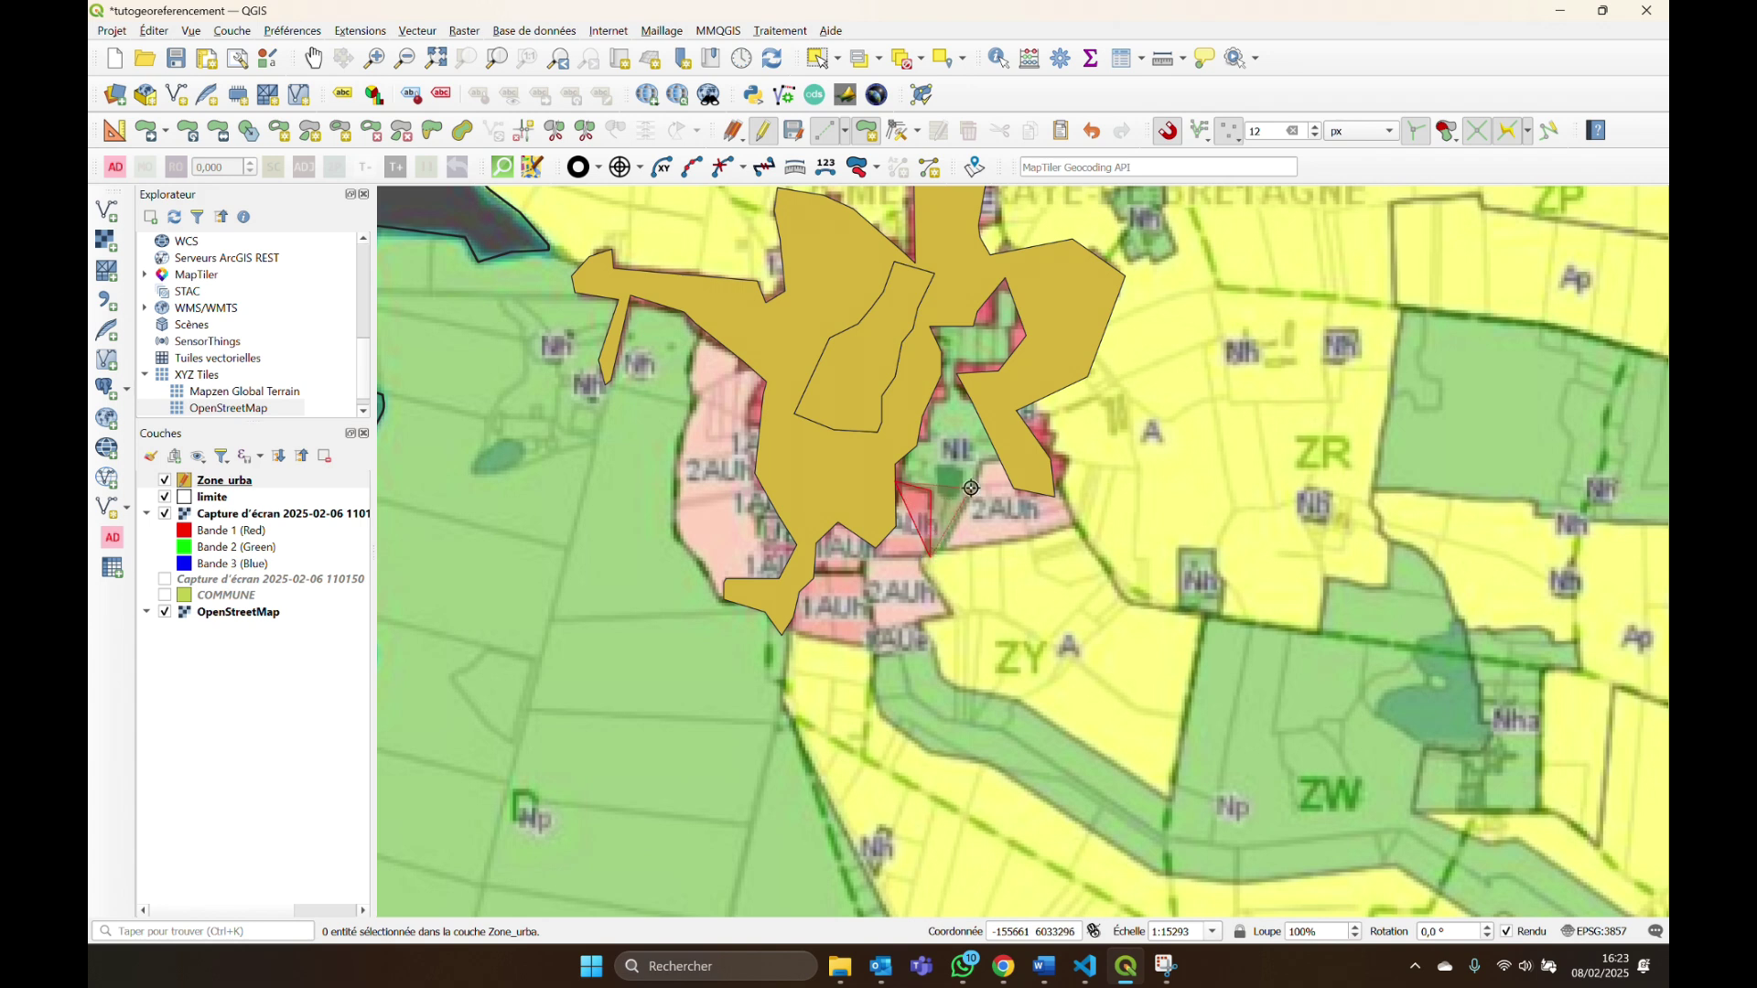
left_click(1001, 461)
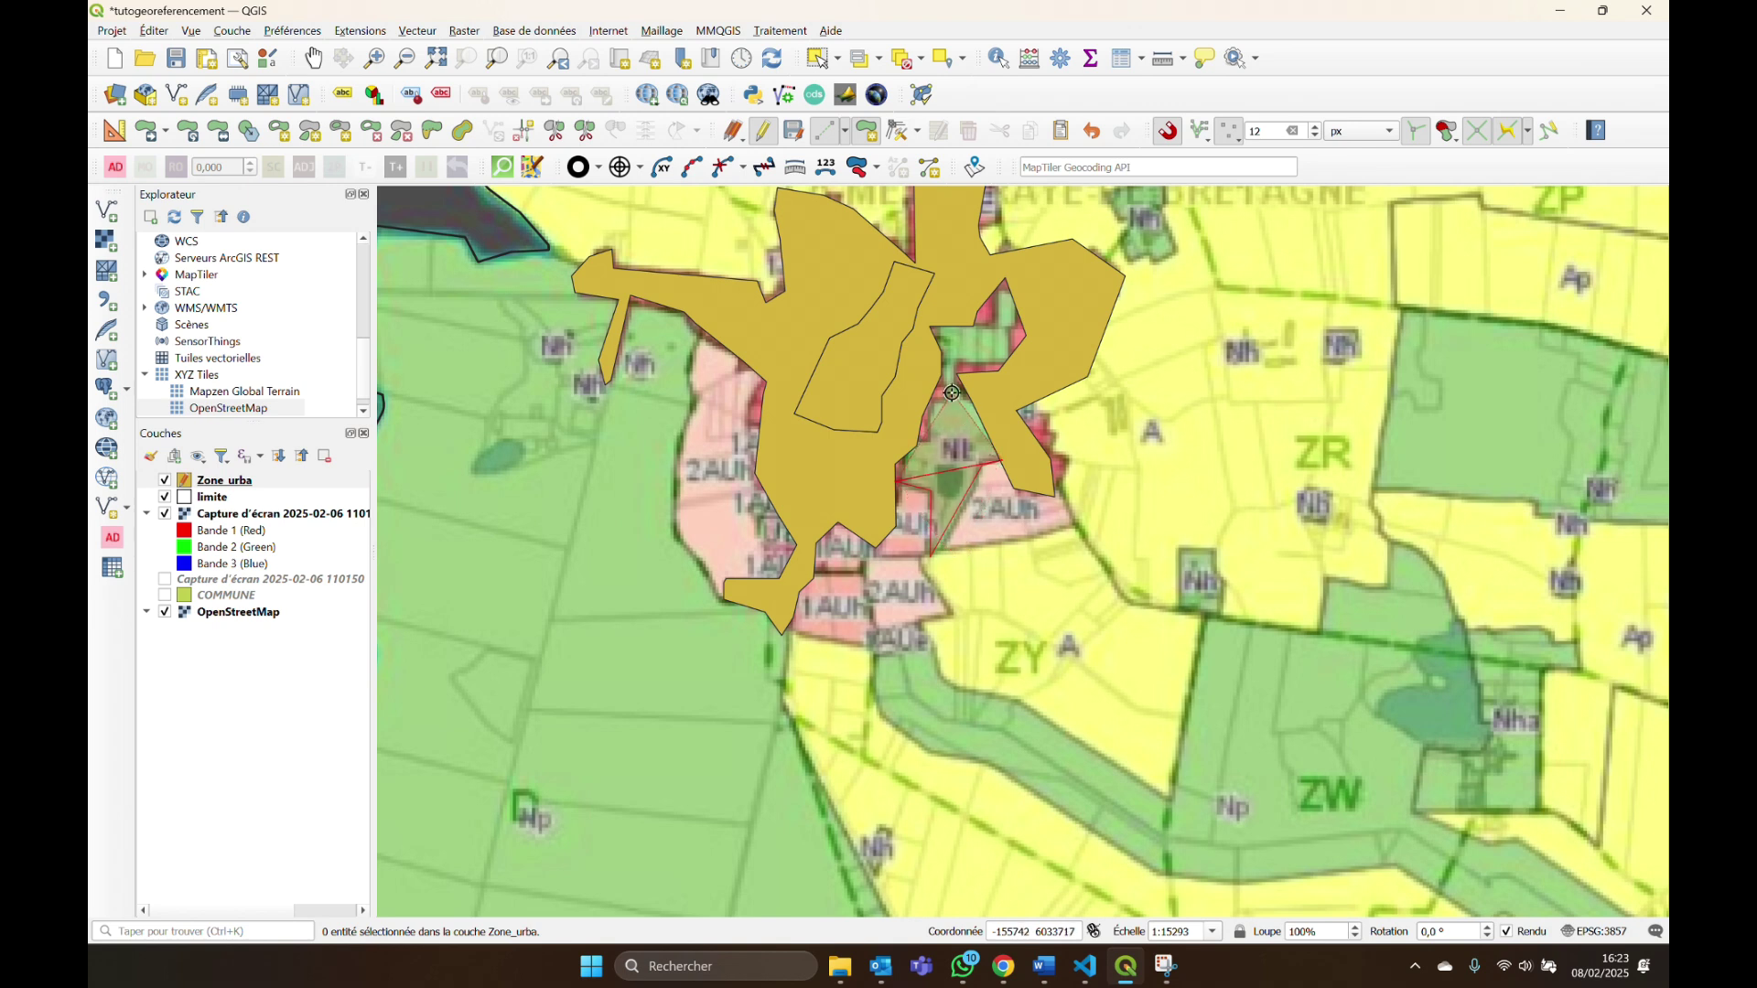
left_click(945, 363)
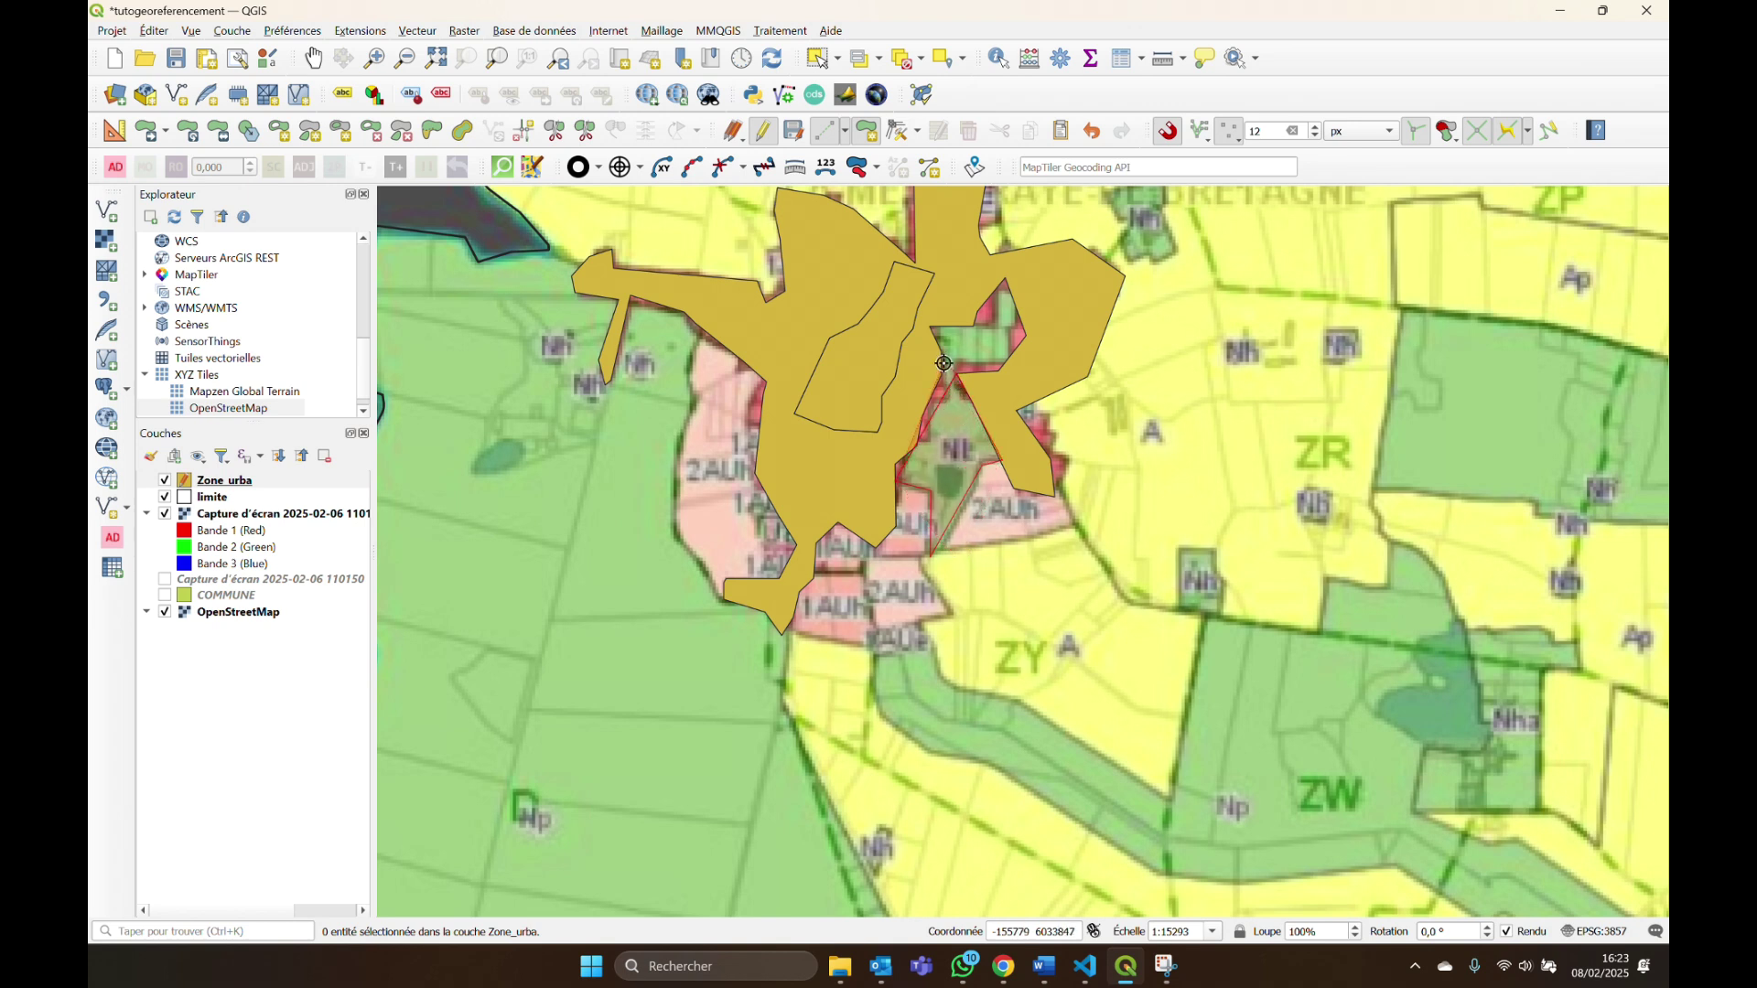
left_click(944, 363)
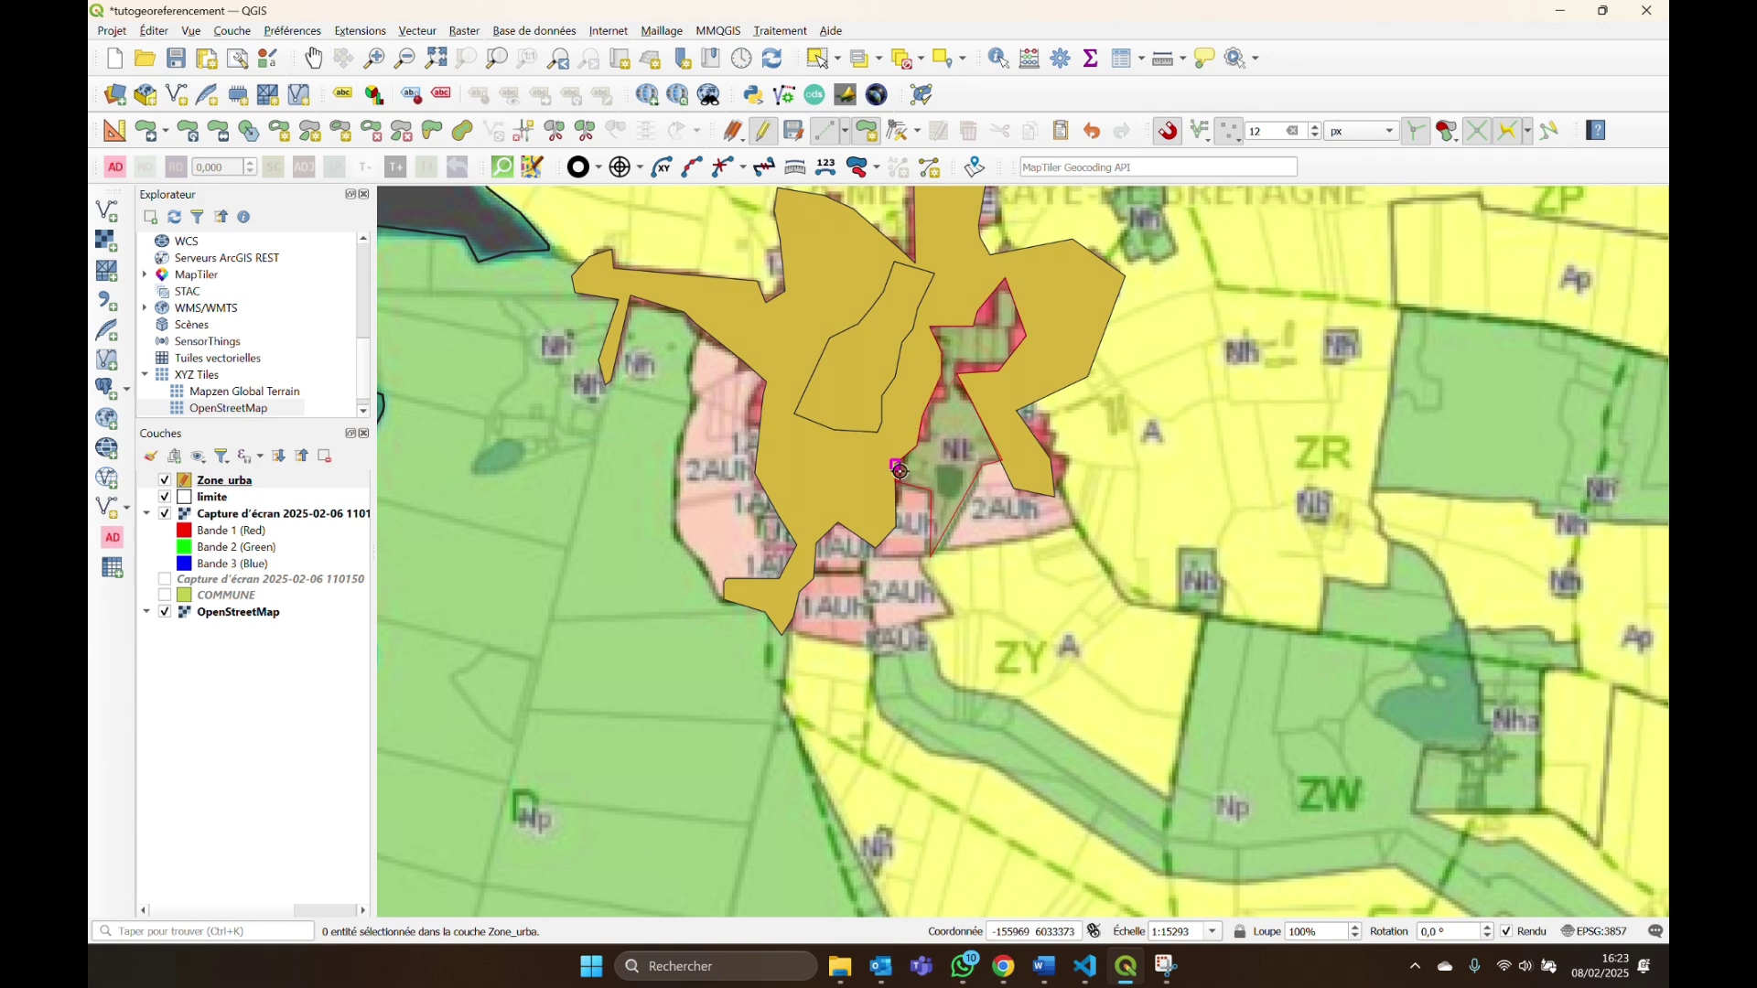
right_click(899, 471)
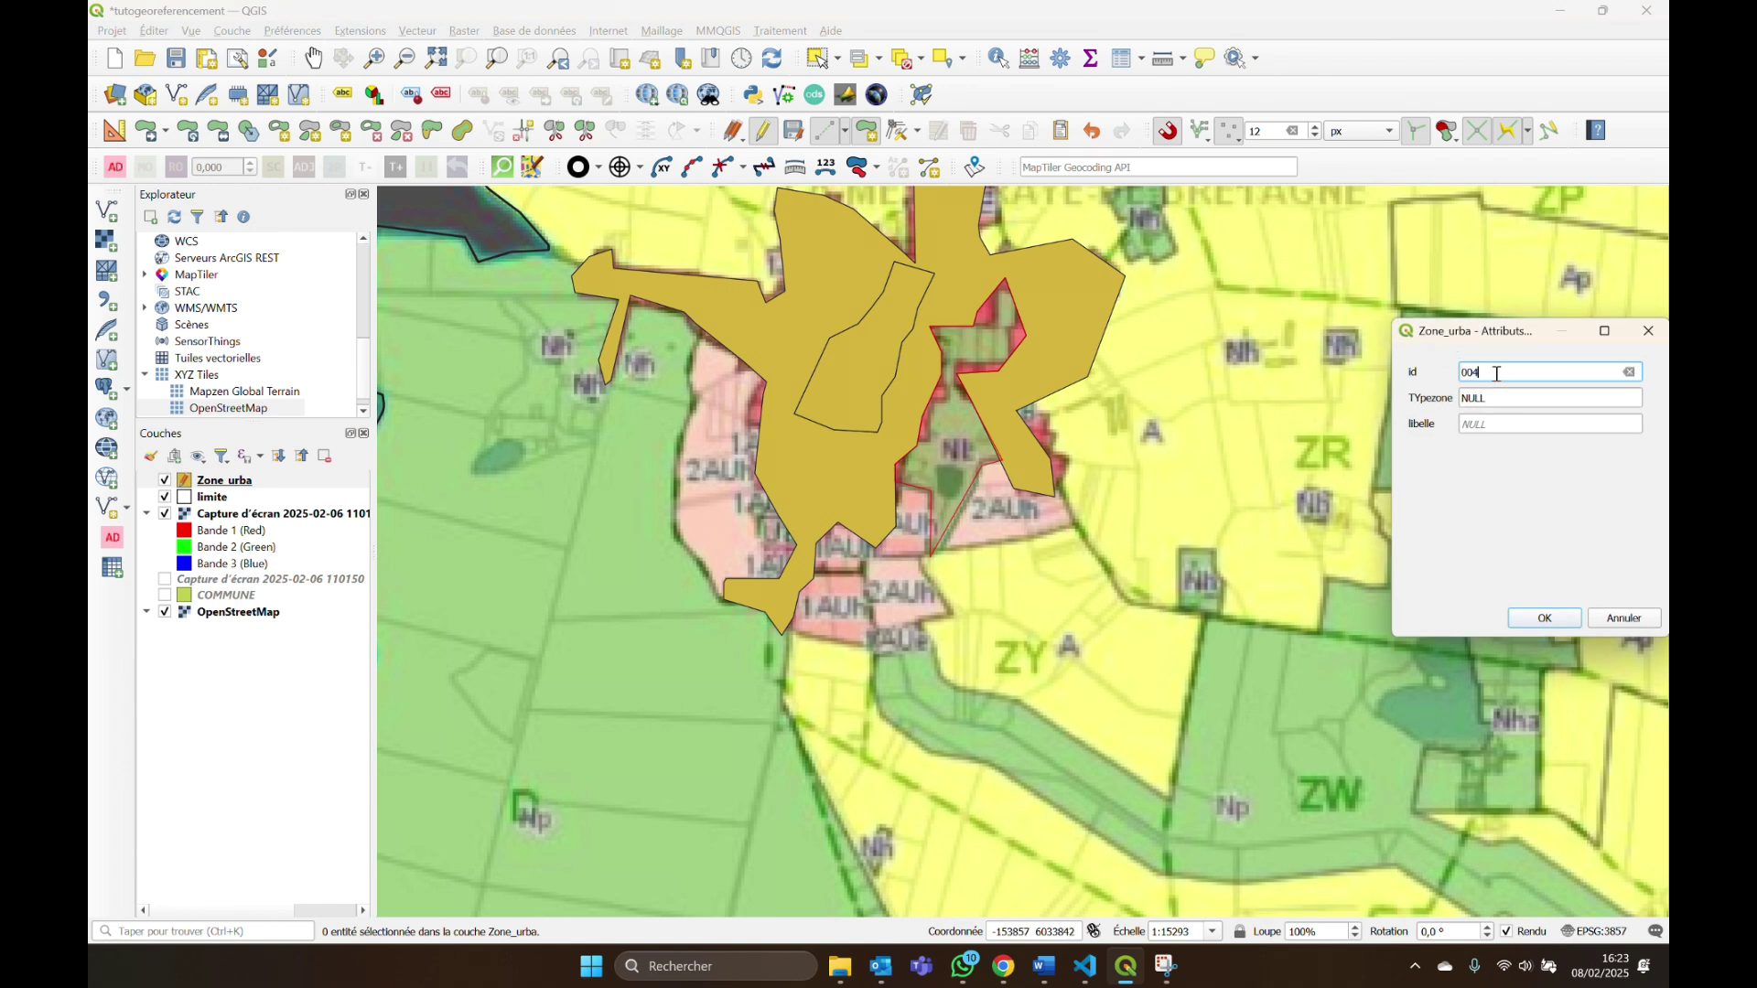
Give the NL polygon id 004 and TYpezone Nl, and save its attributes.
left_click(1497, 400)
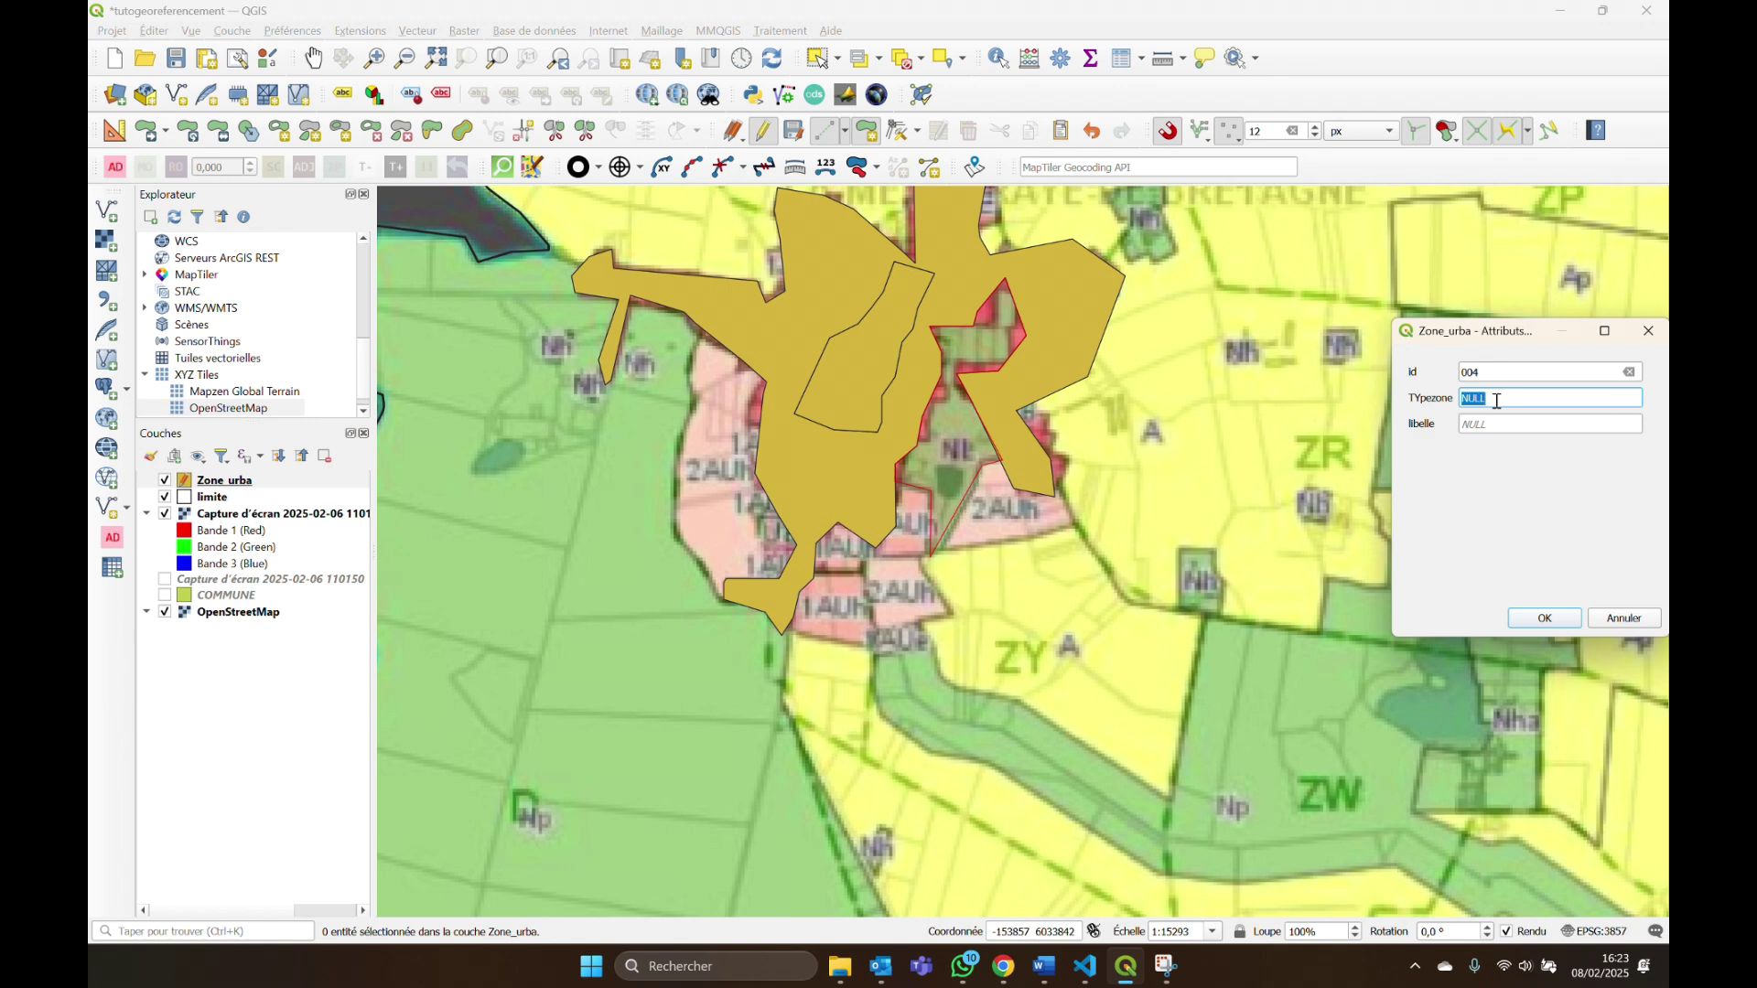
type("Nl")
left_click(1545, 616)
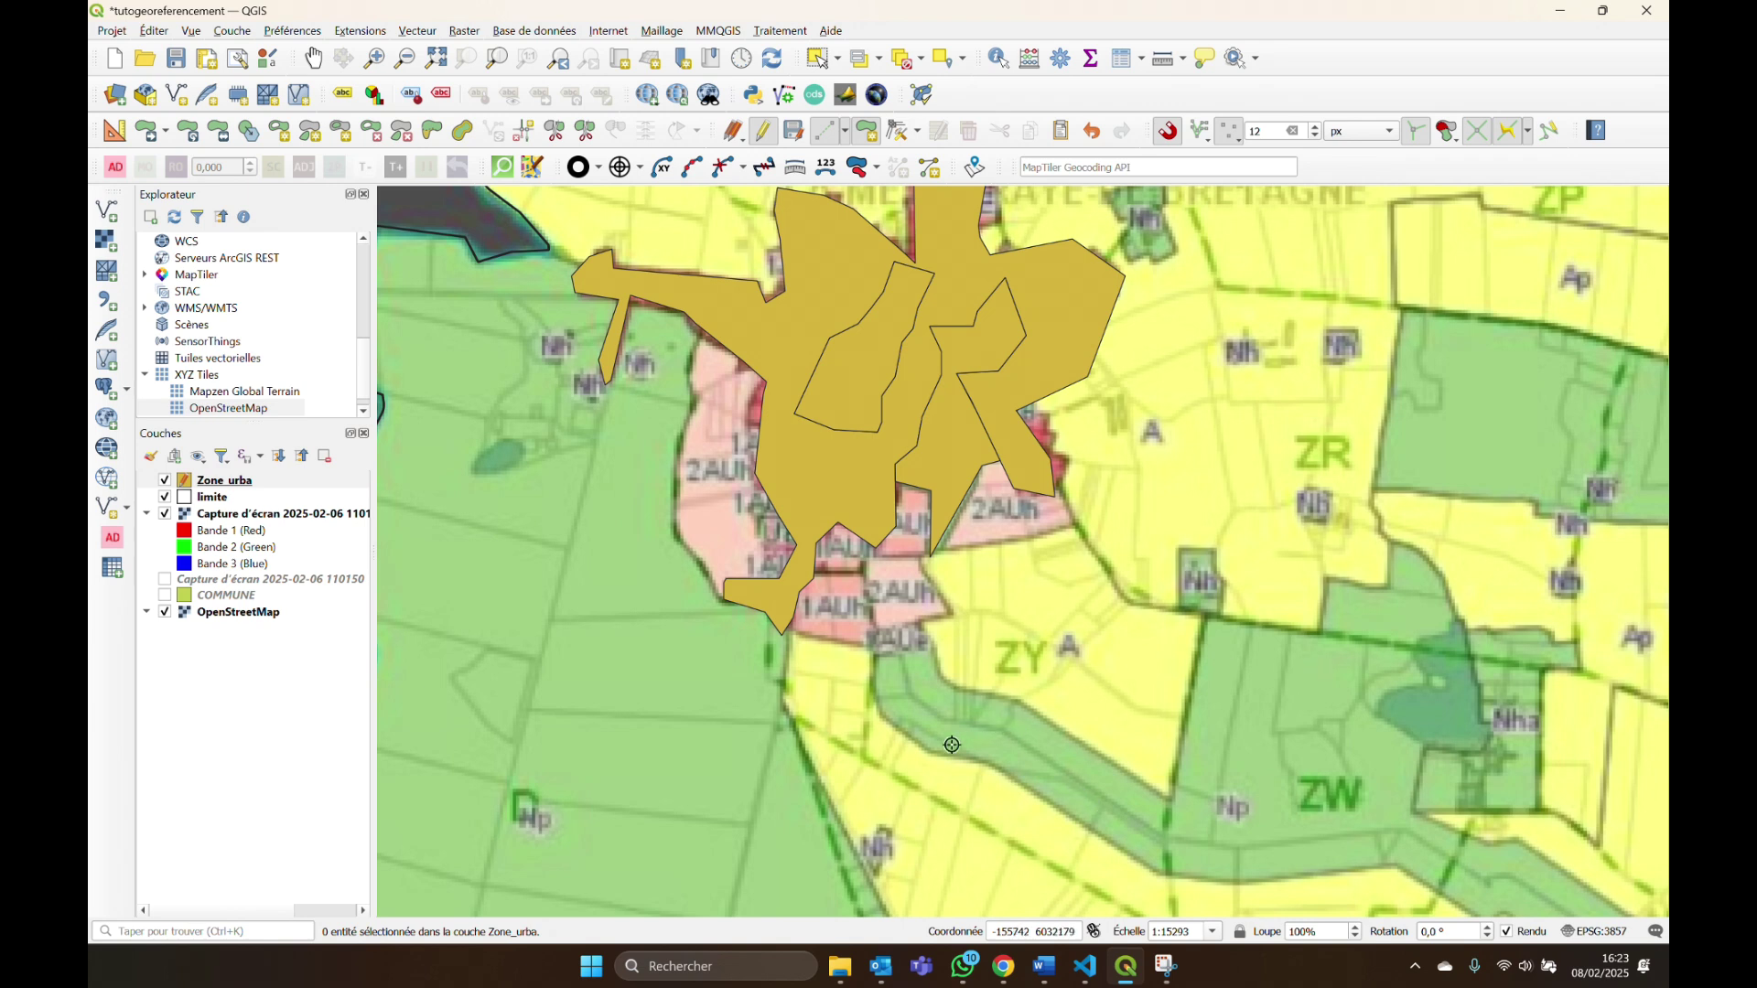
Digitize a five-vertex Zone_urba polygon from the town-centre polygon's southern tip across the ZY area, and save it with empty attributes.
left_click(822, 635)
key("Escape")
left_click(785, 641)
left_click(826, 771)
left_click(991, 767)
left_click(1078, 705)
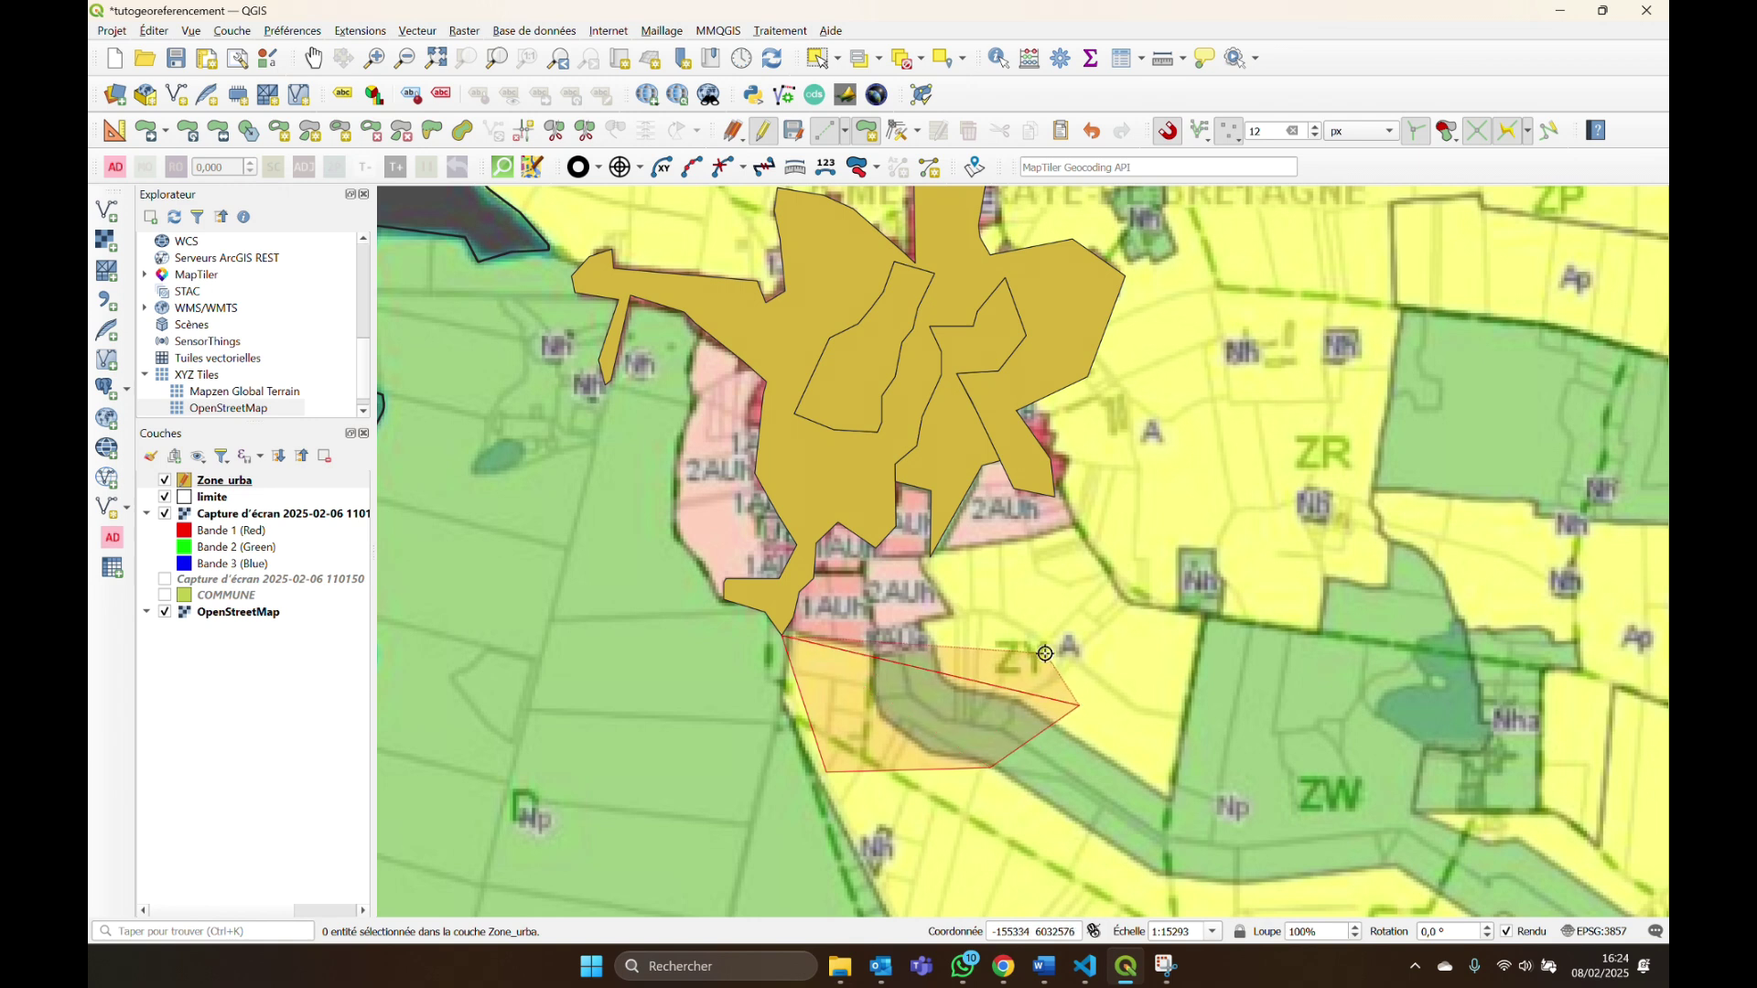
left_click(1045, 653)
right_click(1045, 653)
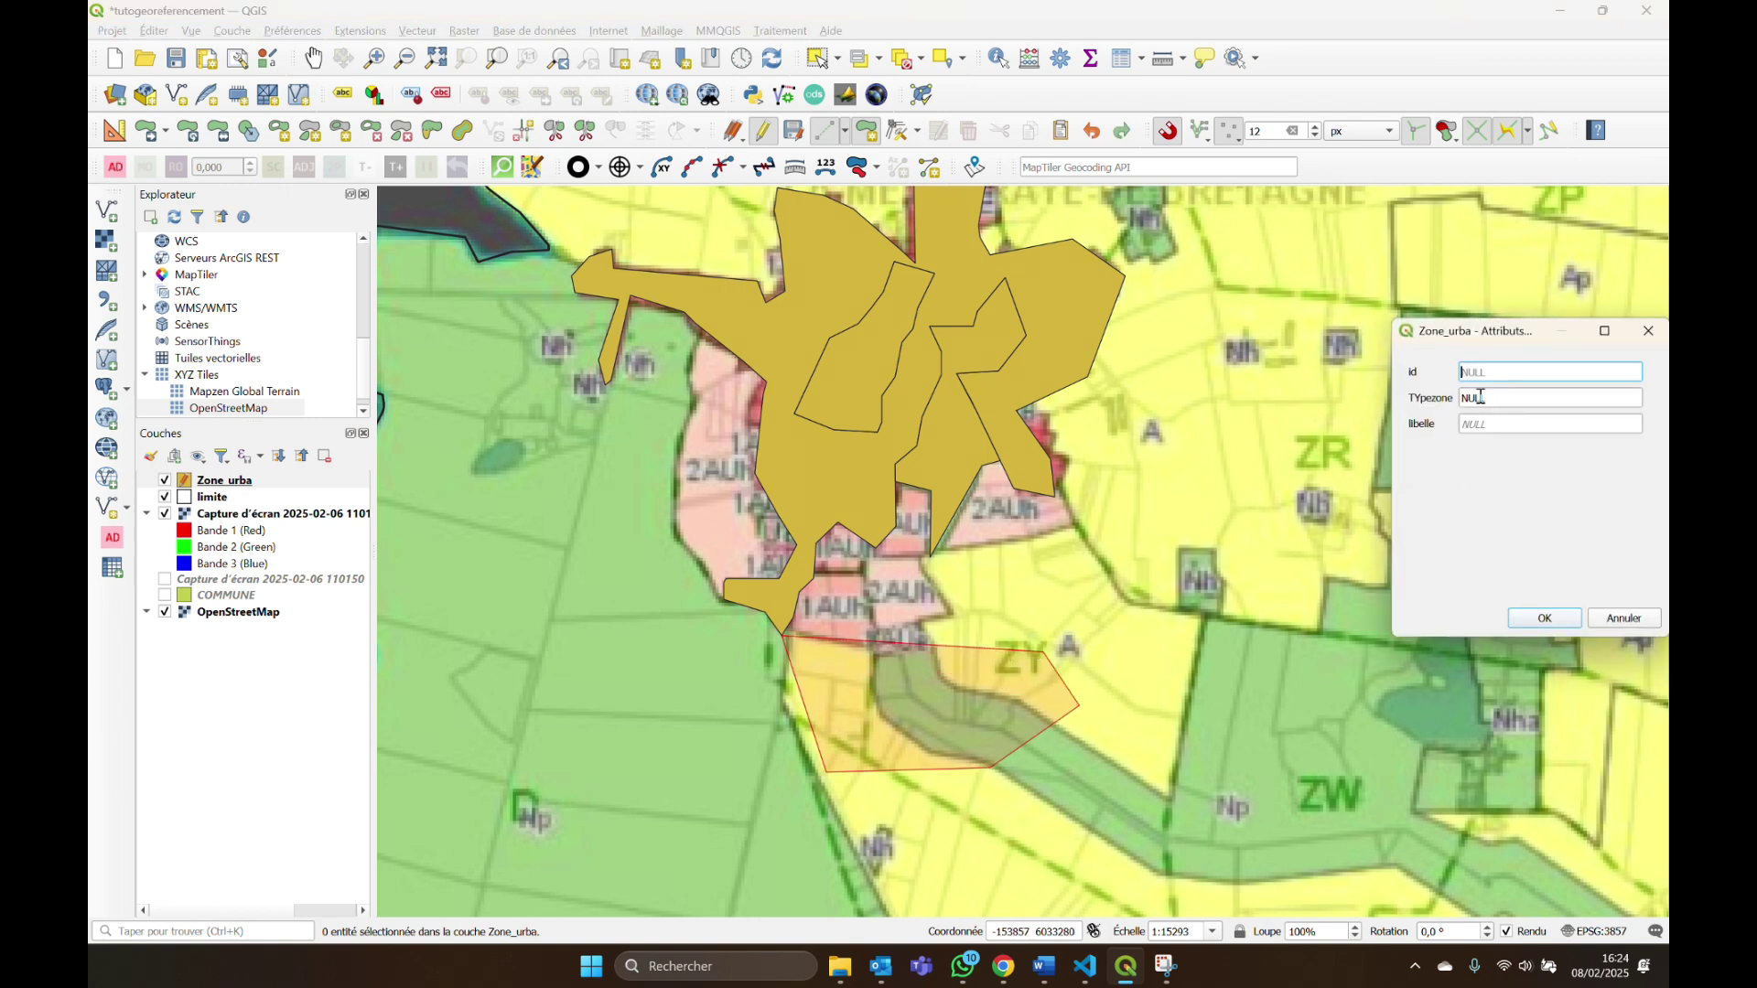
left_click(1546, 619)
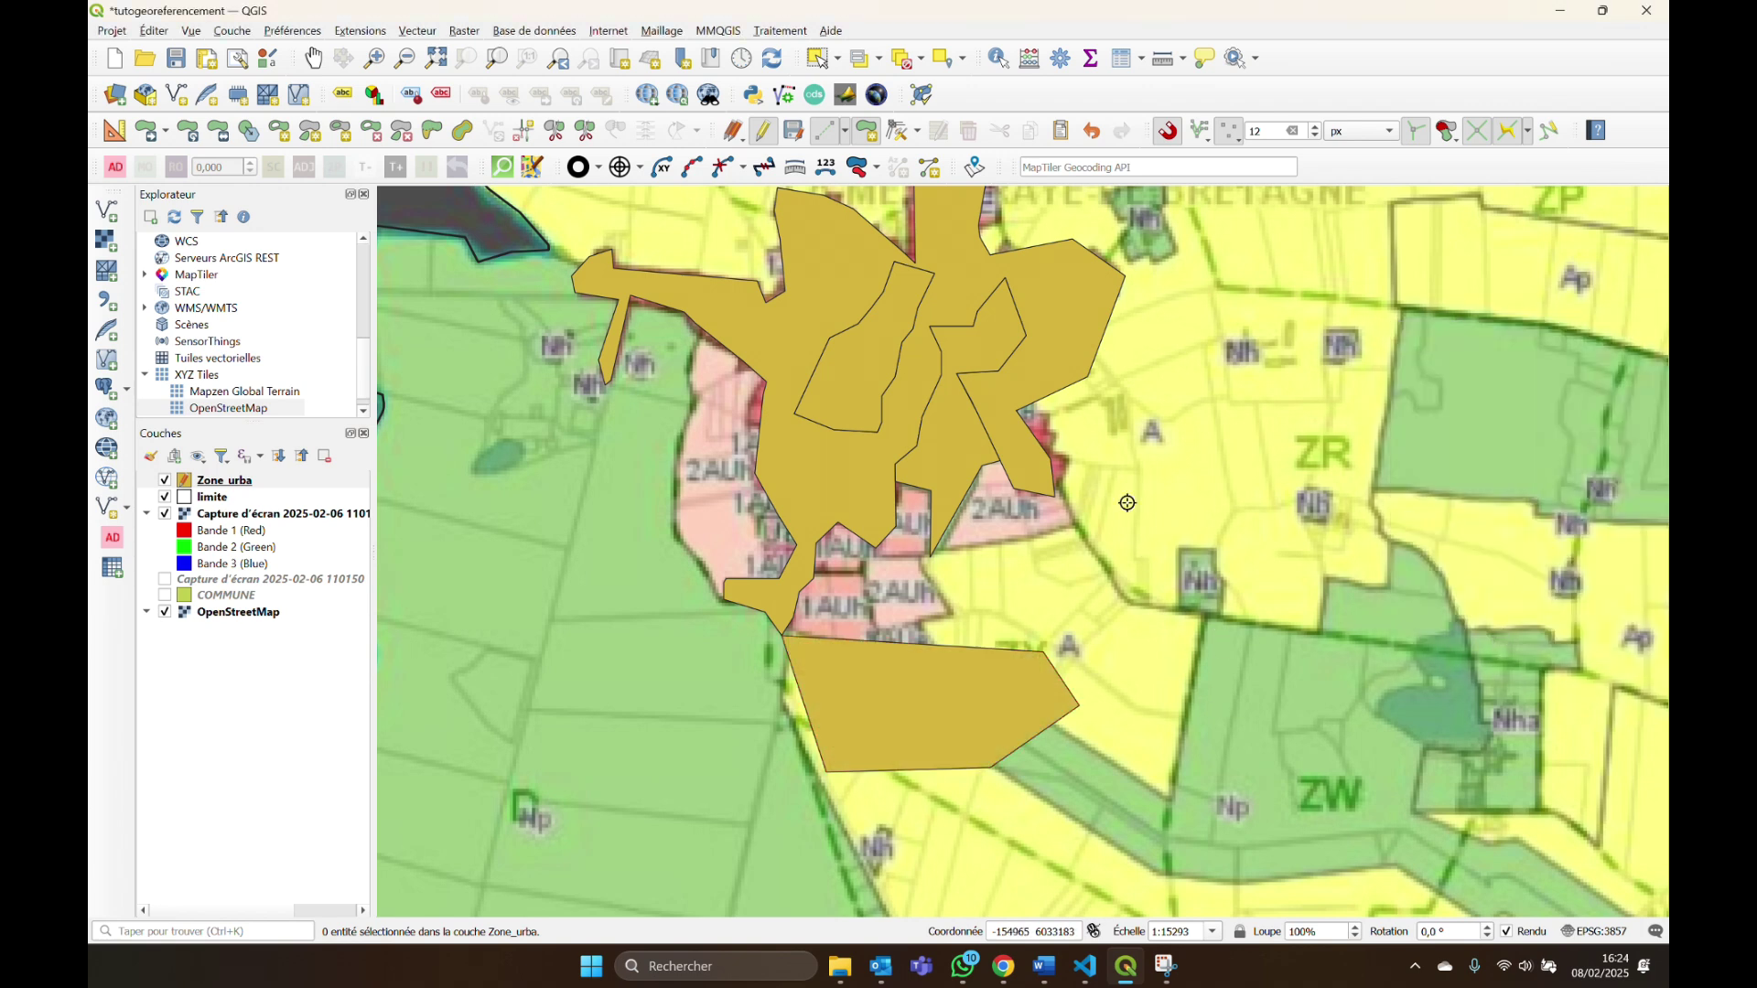
Digitize a four-vertex polygon from the town-centre polygon's southeastern corner along the ZY polygon's eastern edge, saving it with empty attributes.
left_click(1053, 501)
left_click(1045, 654)
left_click(1081, 707)
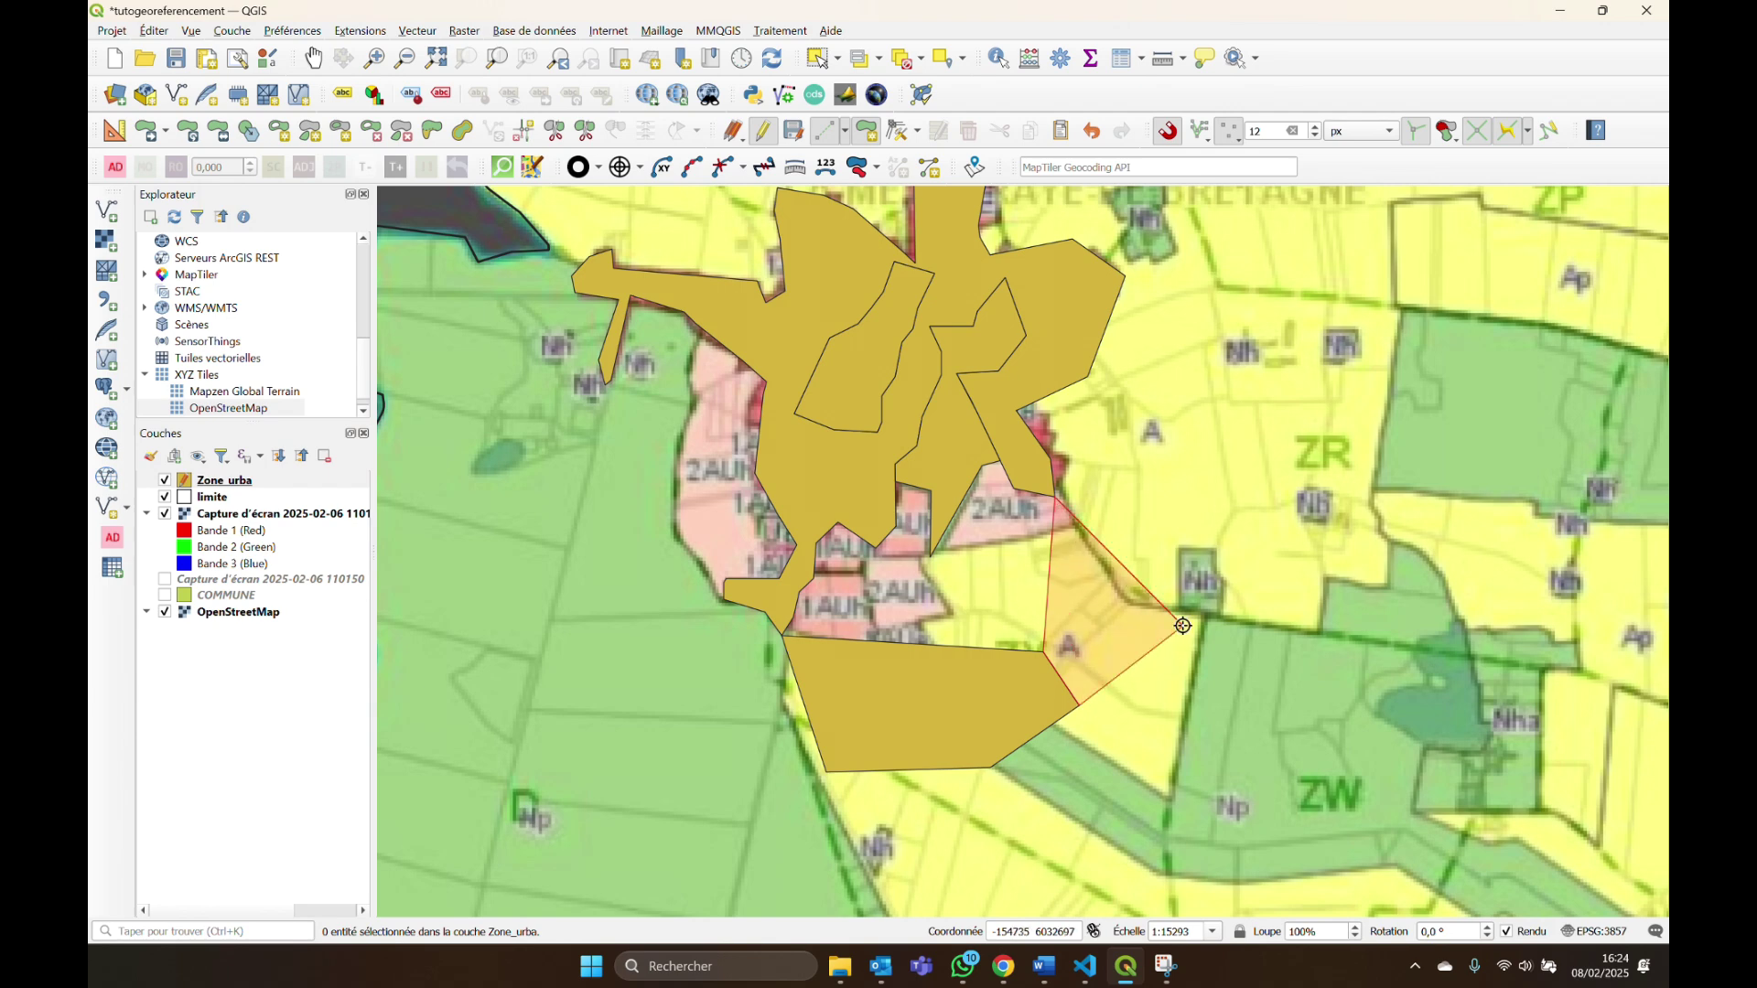
left_click(1183, 625)
right_click(1184, 625)
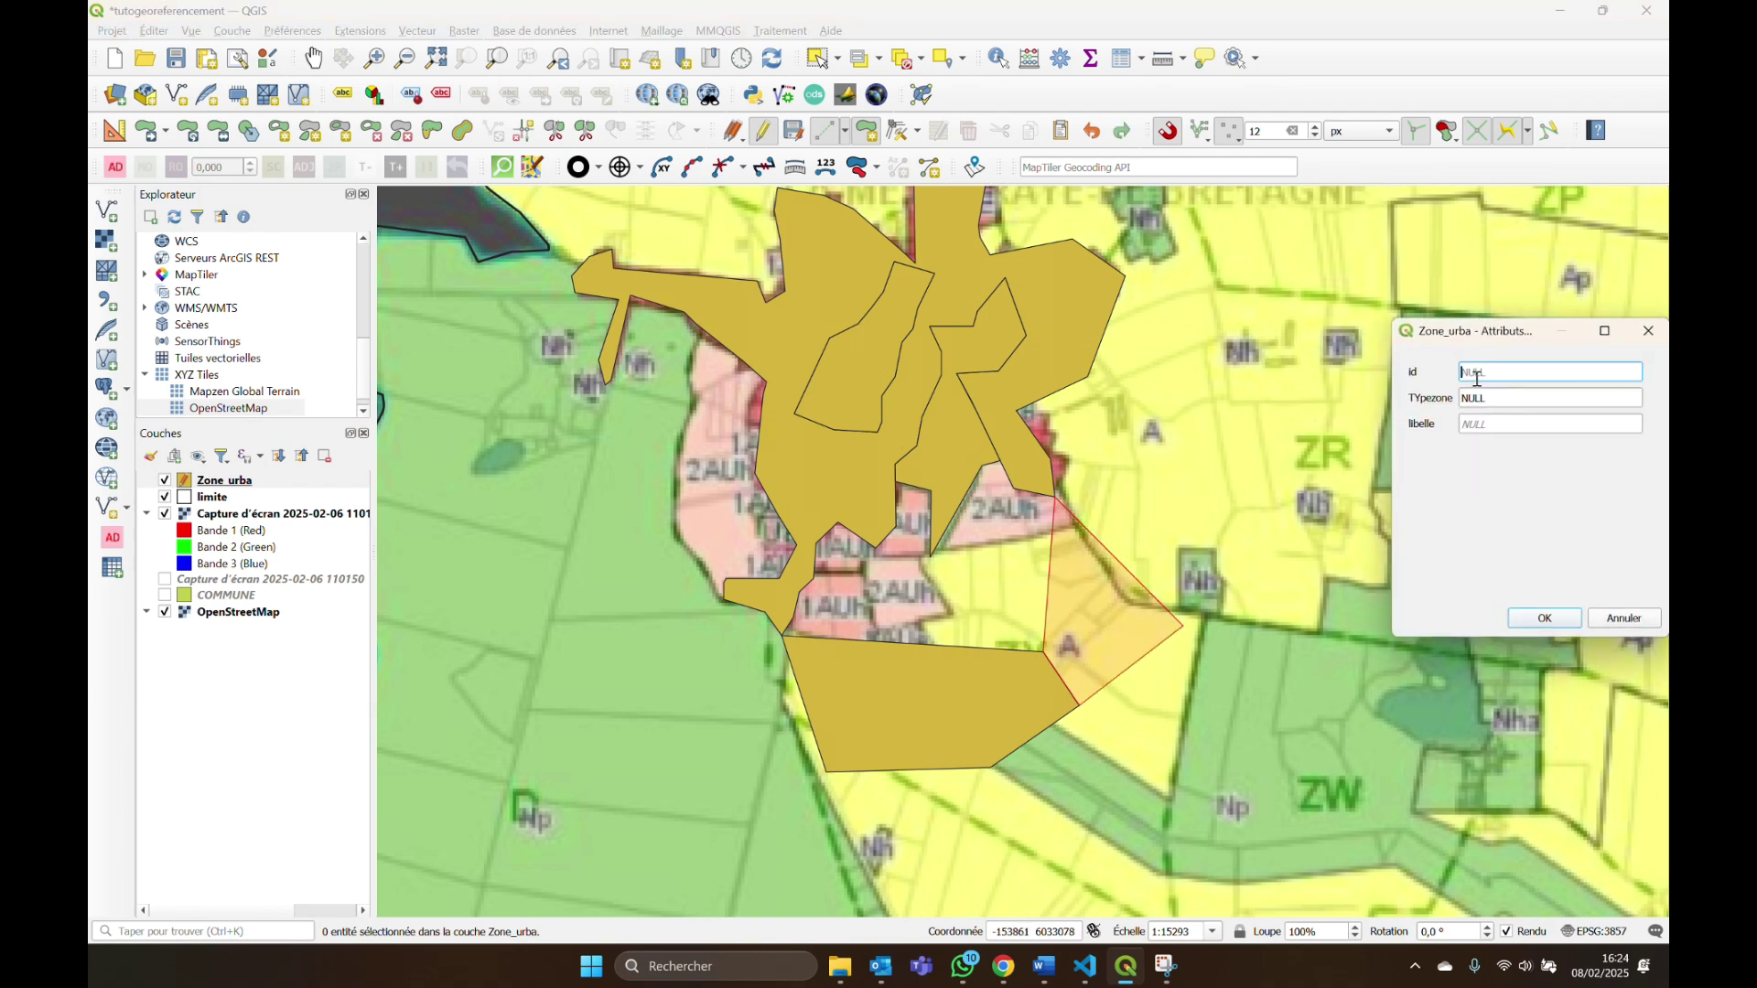
left_click(1555, 628)
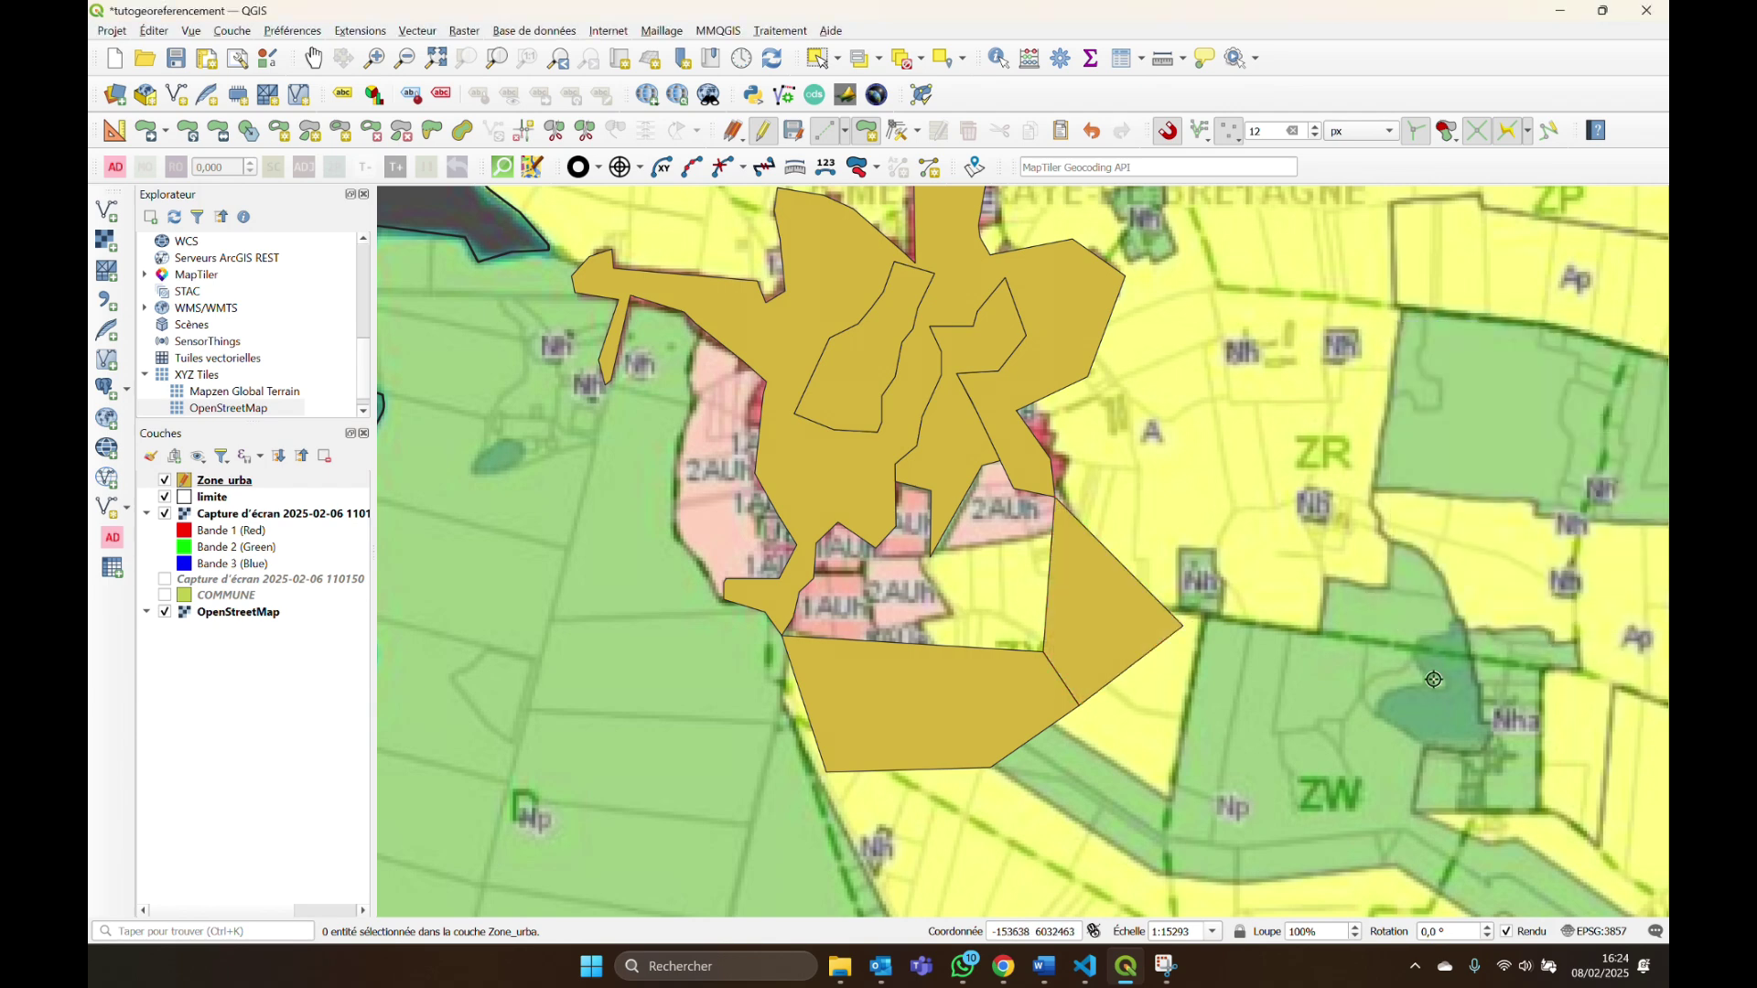
Digitize a small polygon in zone A along the last polygon's northeastern edge, starting at the town-centre polygon, and save it with empty attributes.
left_click(1055, 456)
left_click(1167, 477)
left_click(1165, 549)
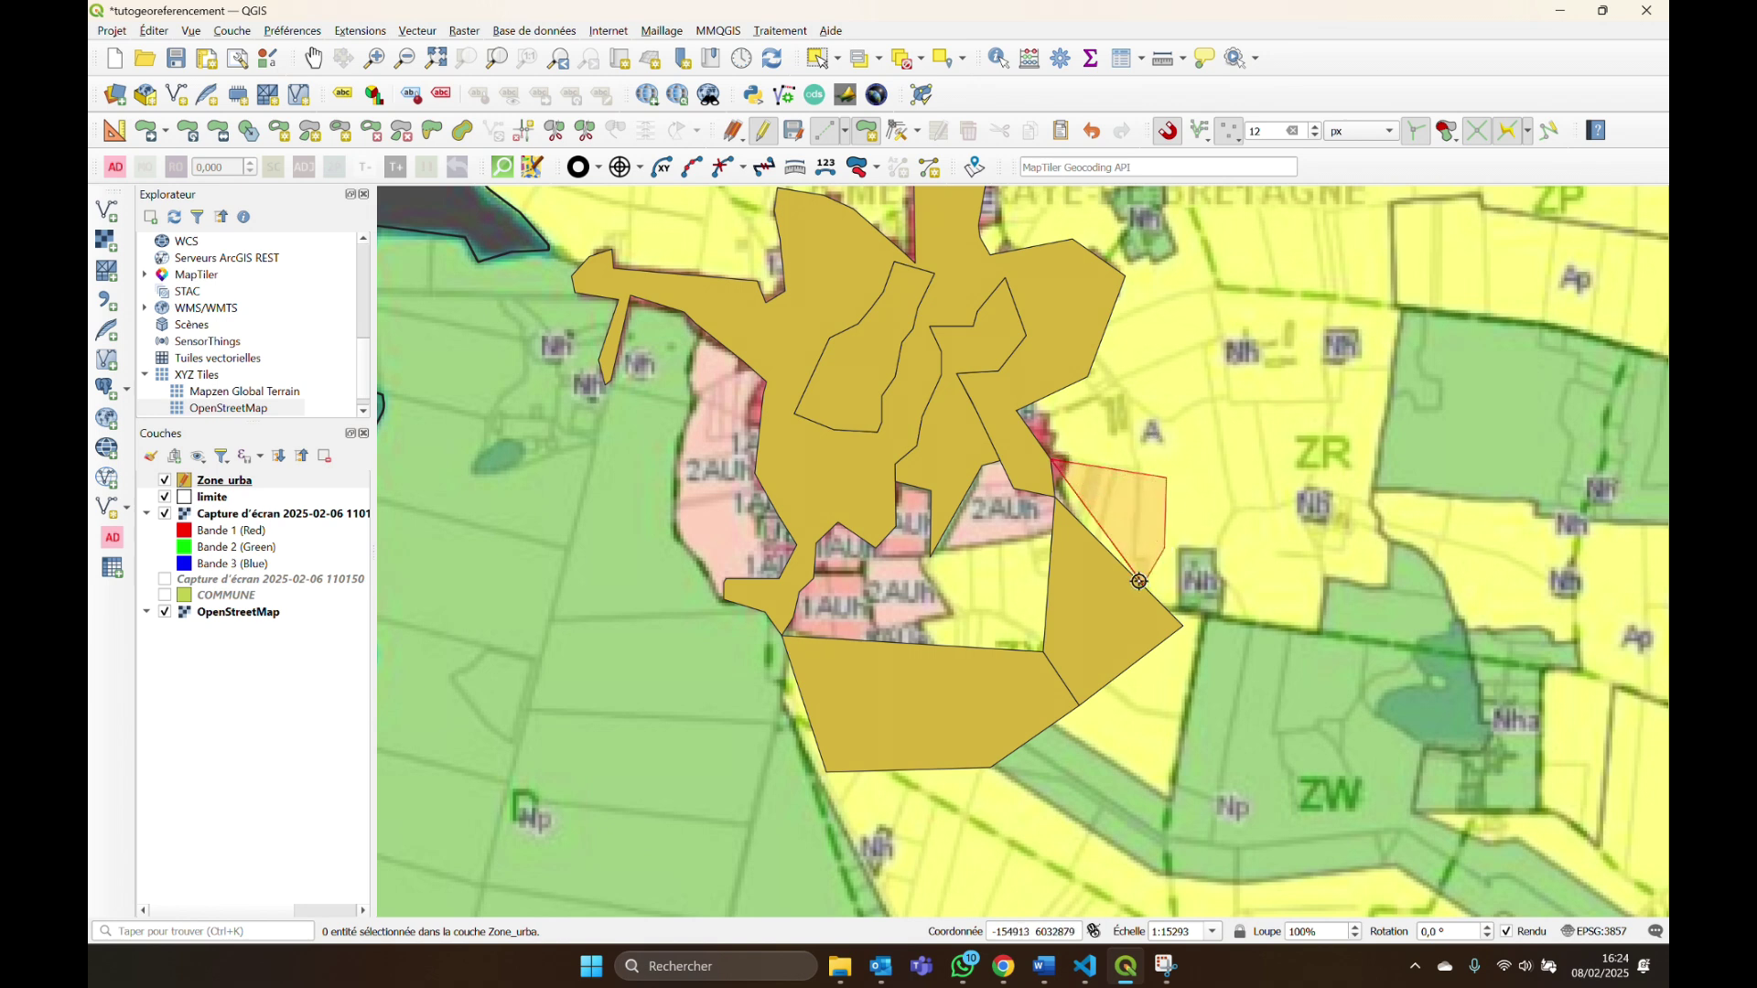
left_click(1139, 582)
right_click(1062, 497)
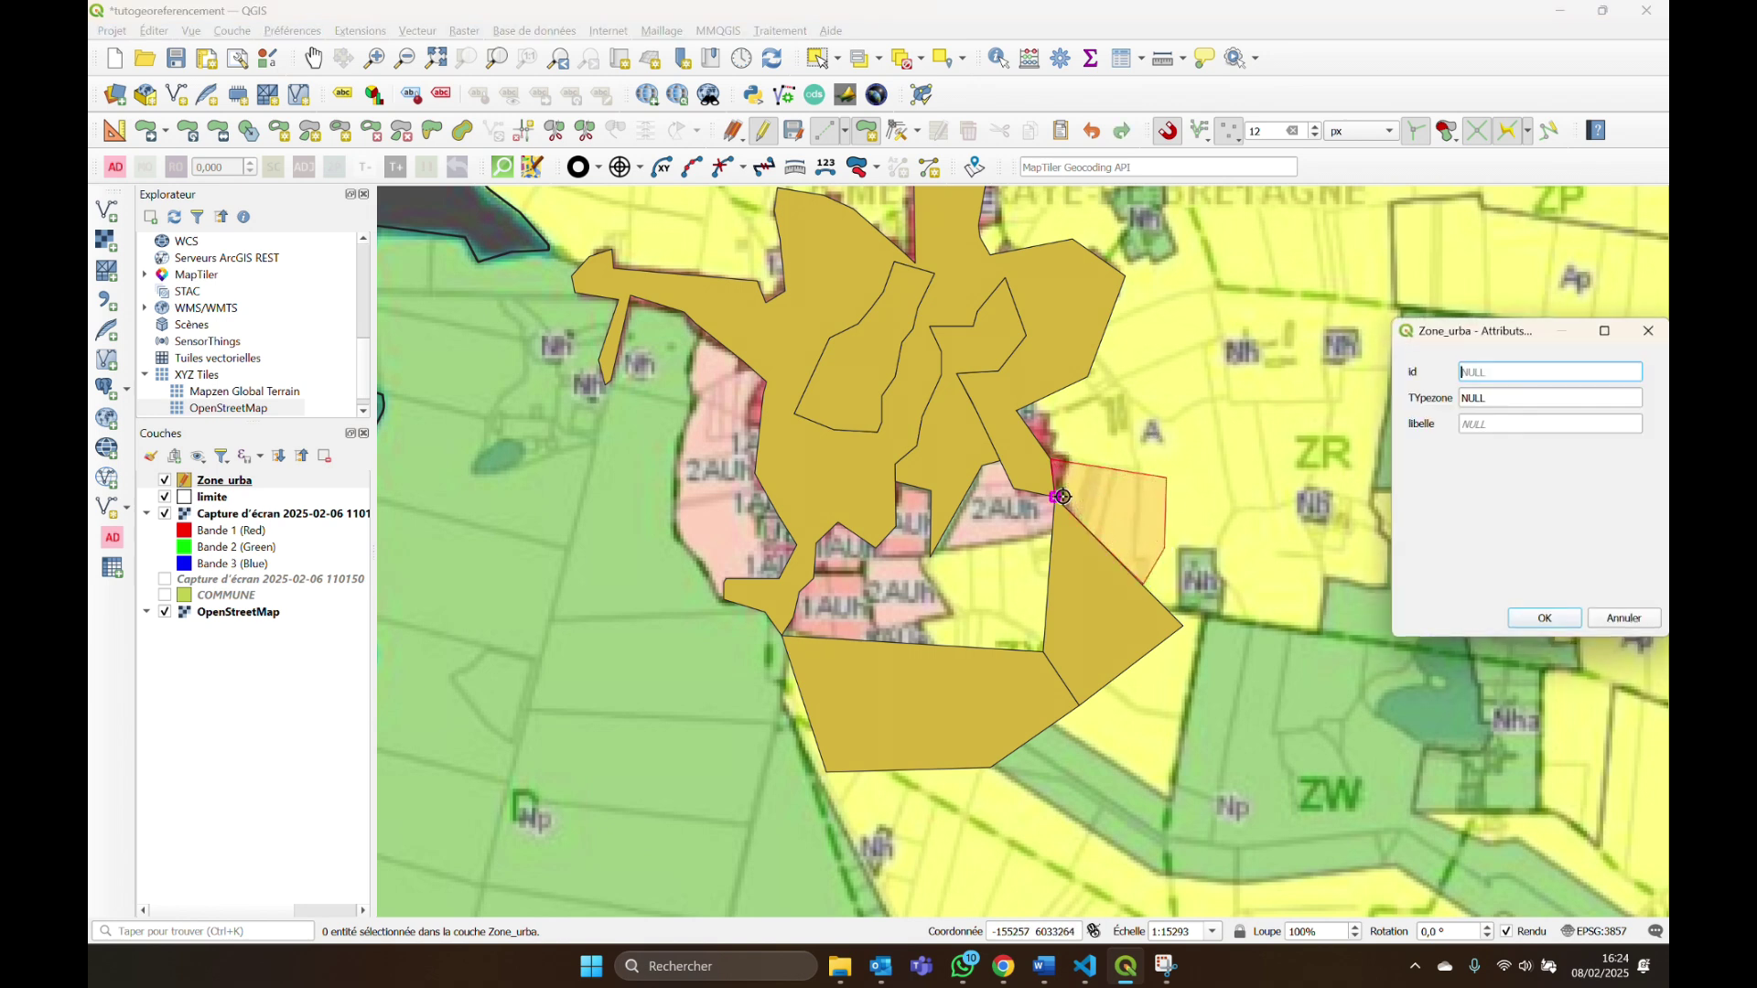
left_click(1545, 618)
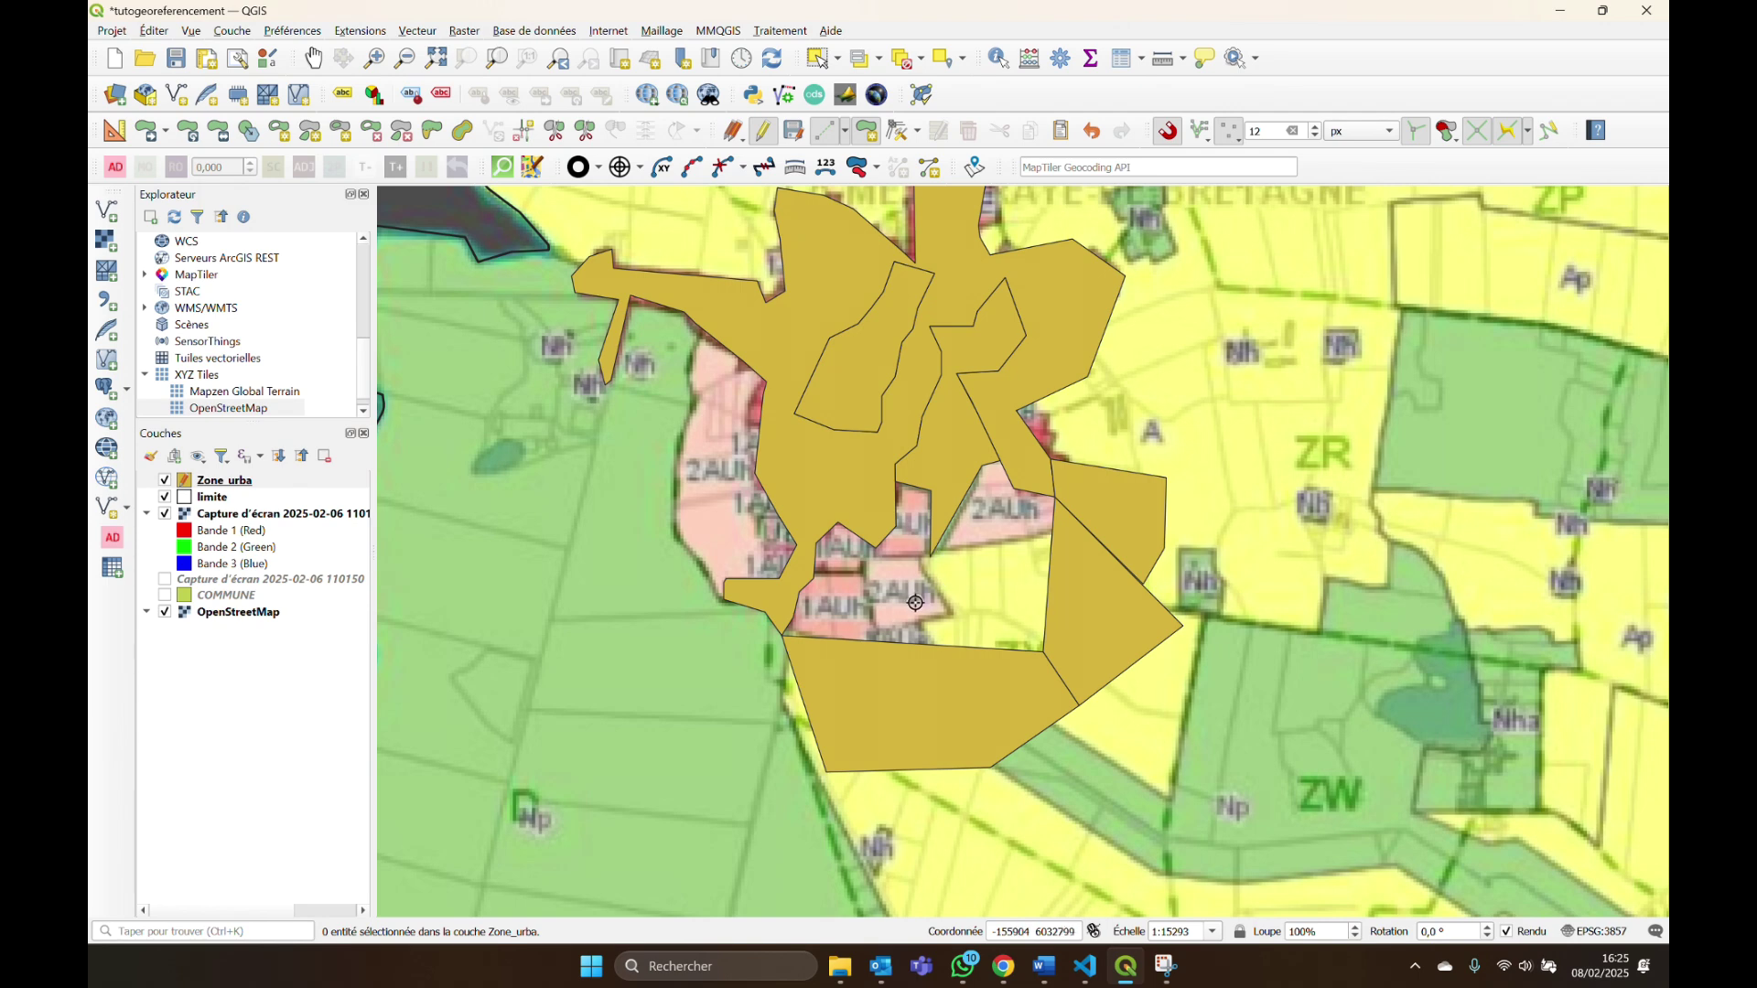
Fill the enclosed 1AUh/2AUh gap by digitizing a loose polygon that overlaps all surrounding polygons, and save it with empty attributes.
scroll(915, 603, "up", 3)
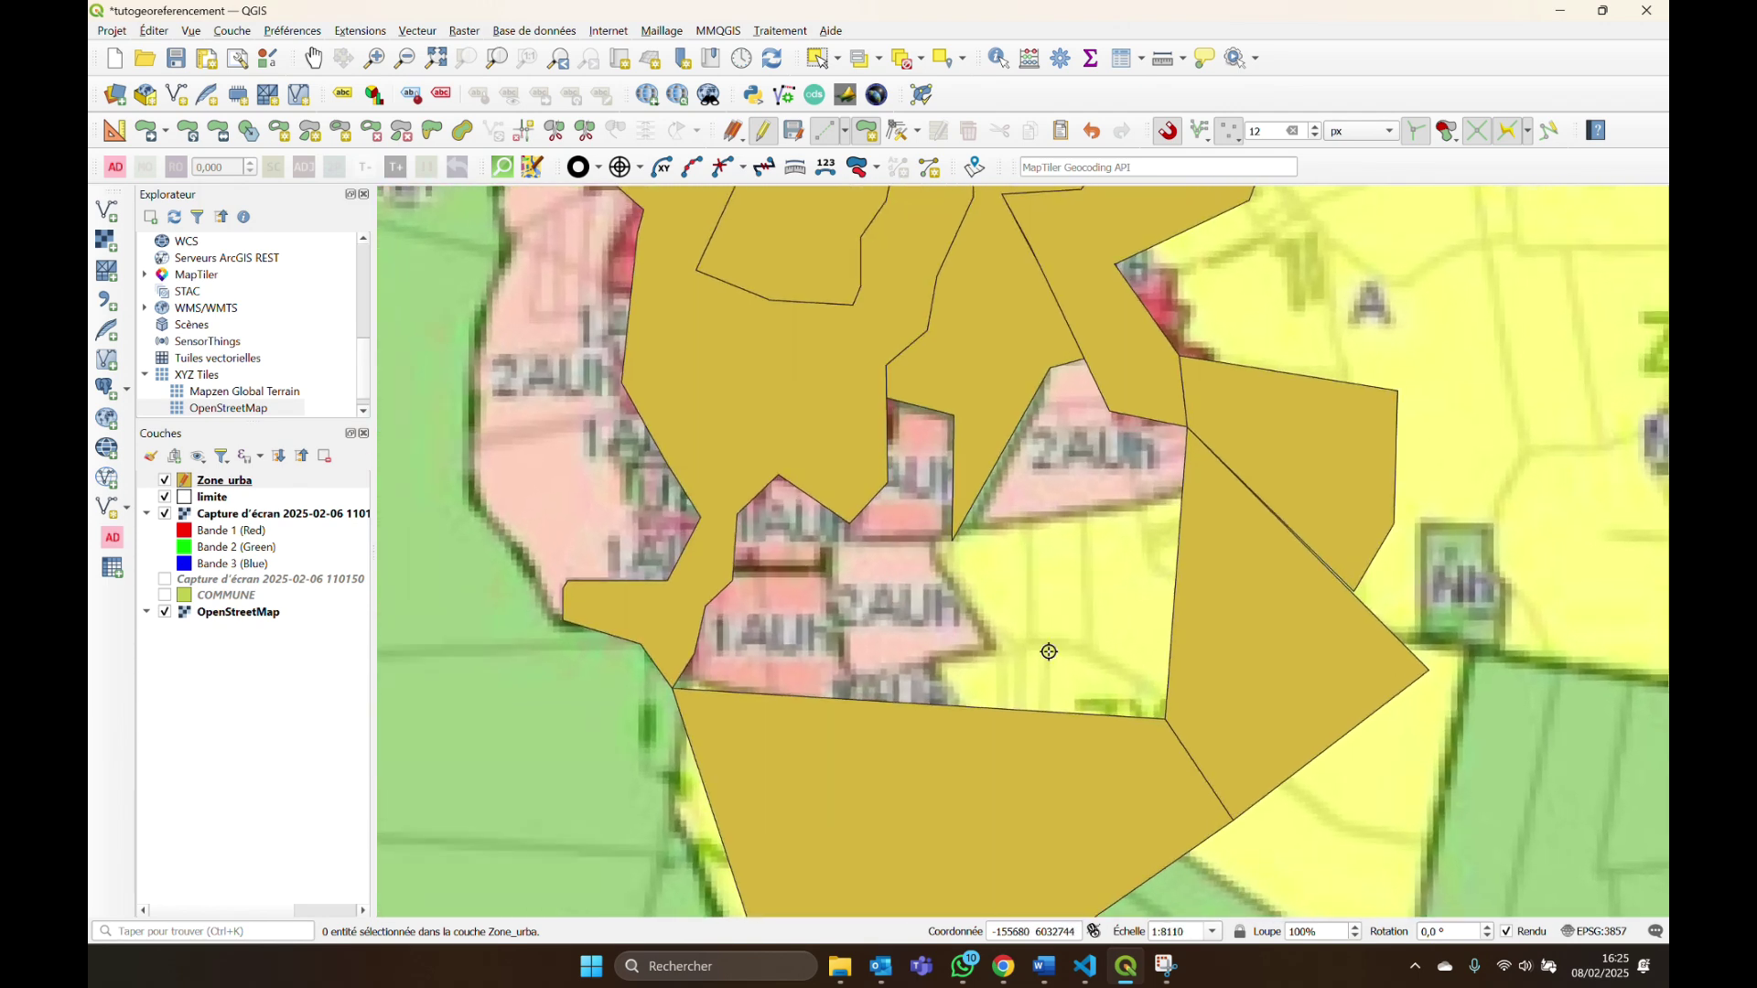
left_click(1108, 321)
left_click(1267, 436)
left_click(1248, 568)
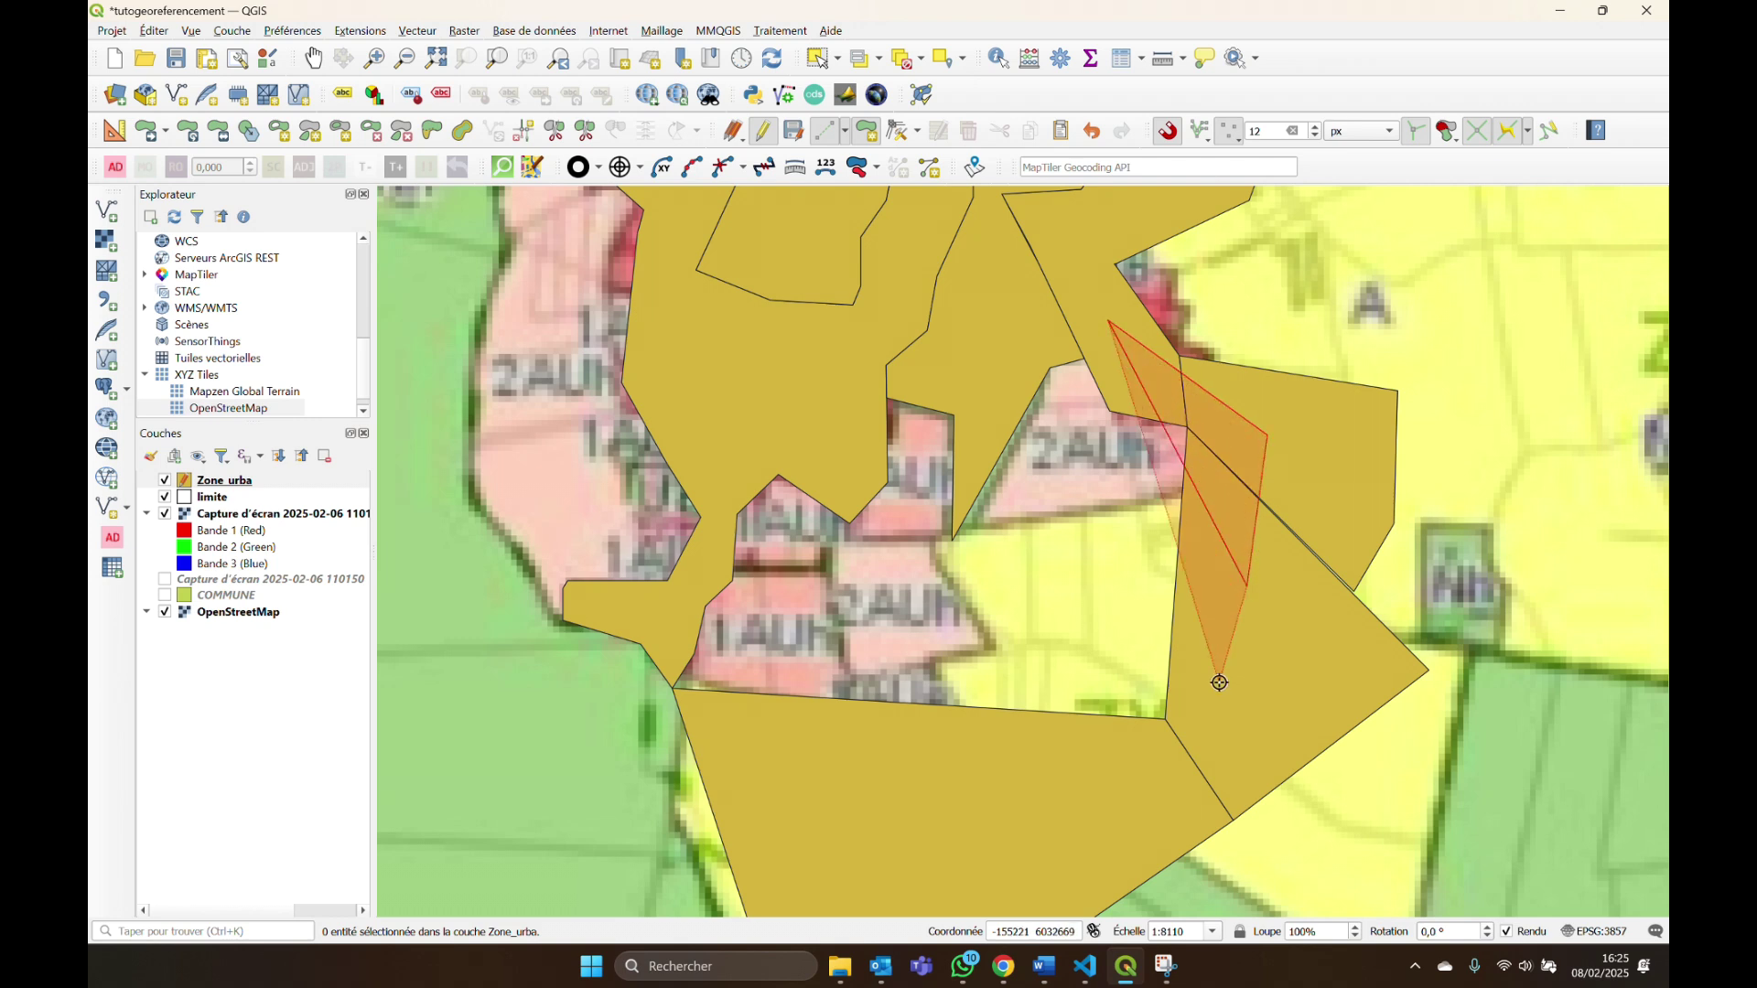
left_click(1148, 797)
left_click(709, 759)
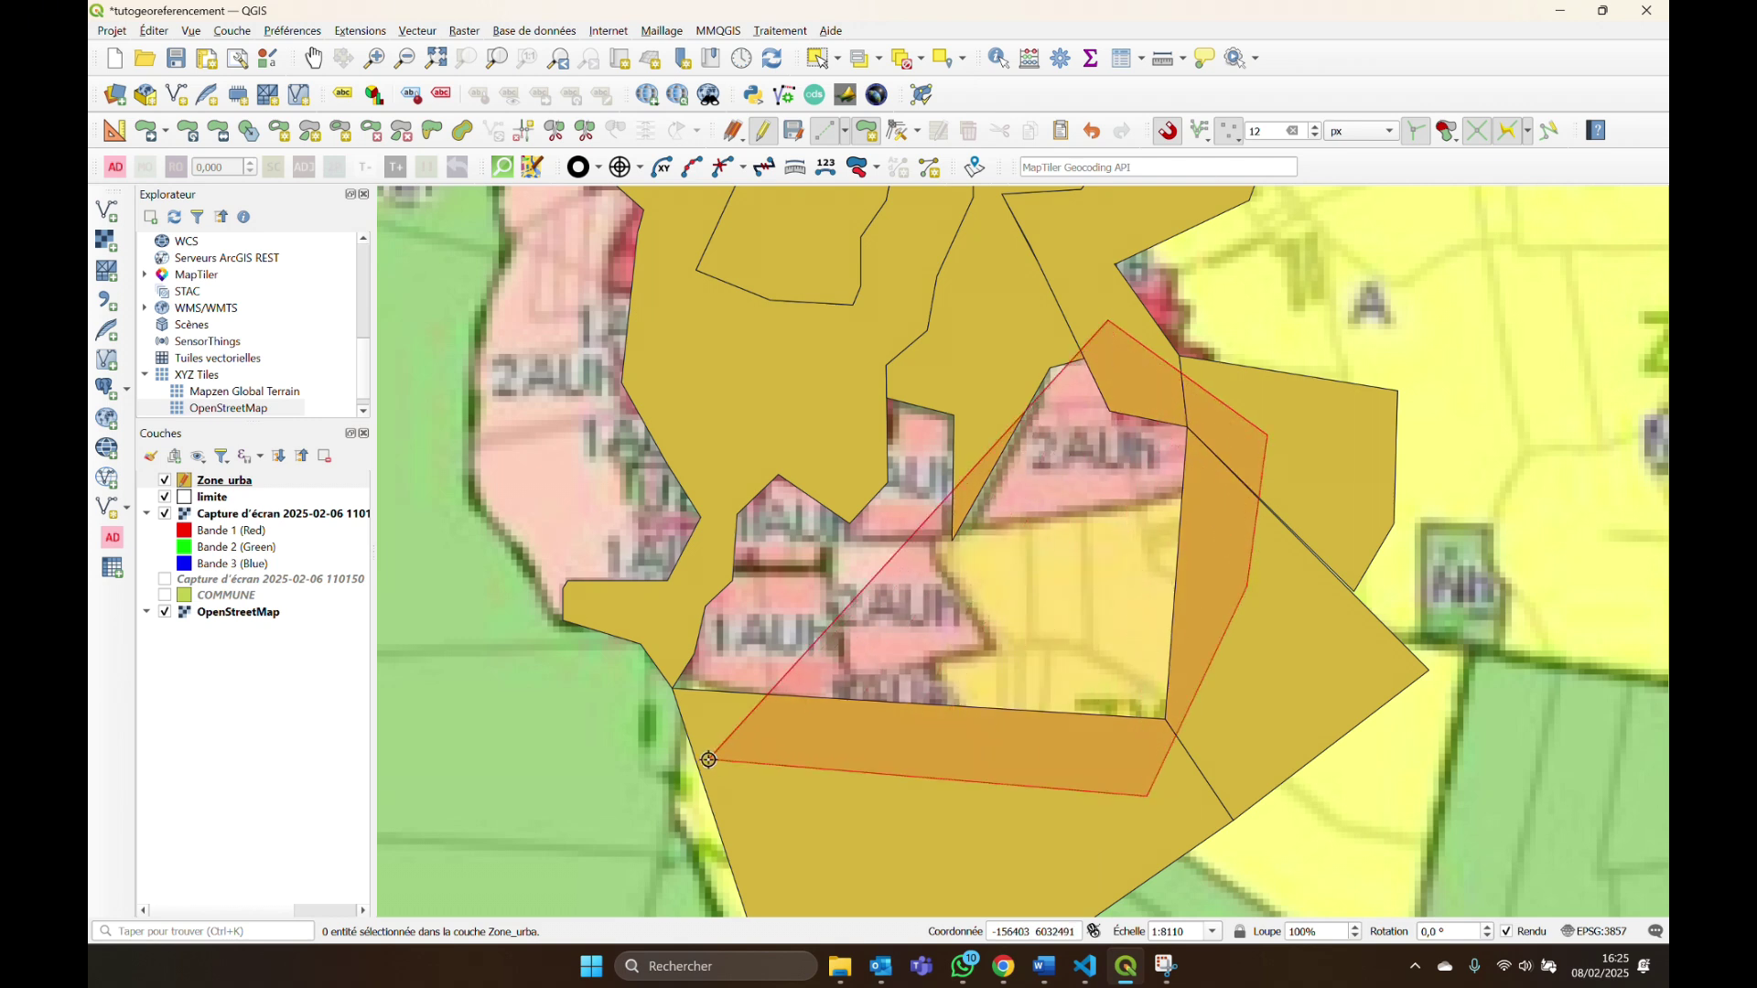
left_click(670, 679)
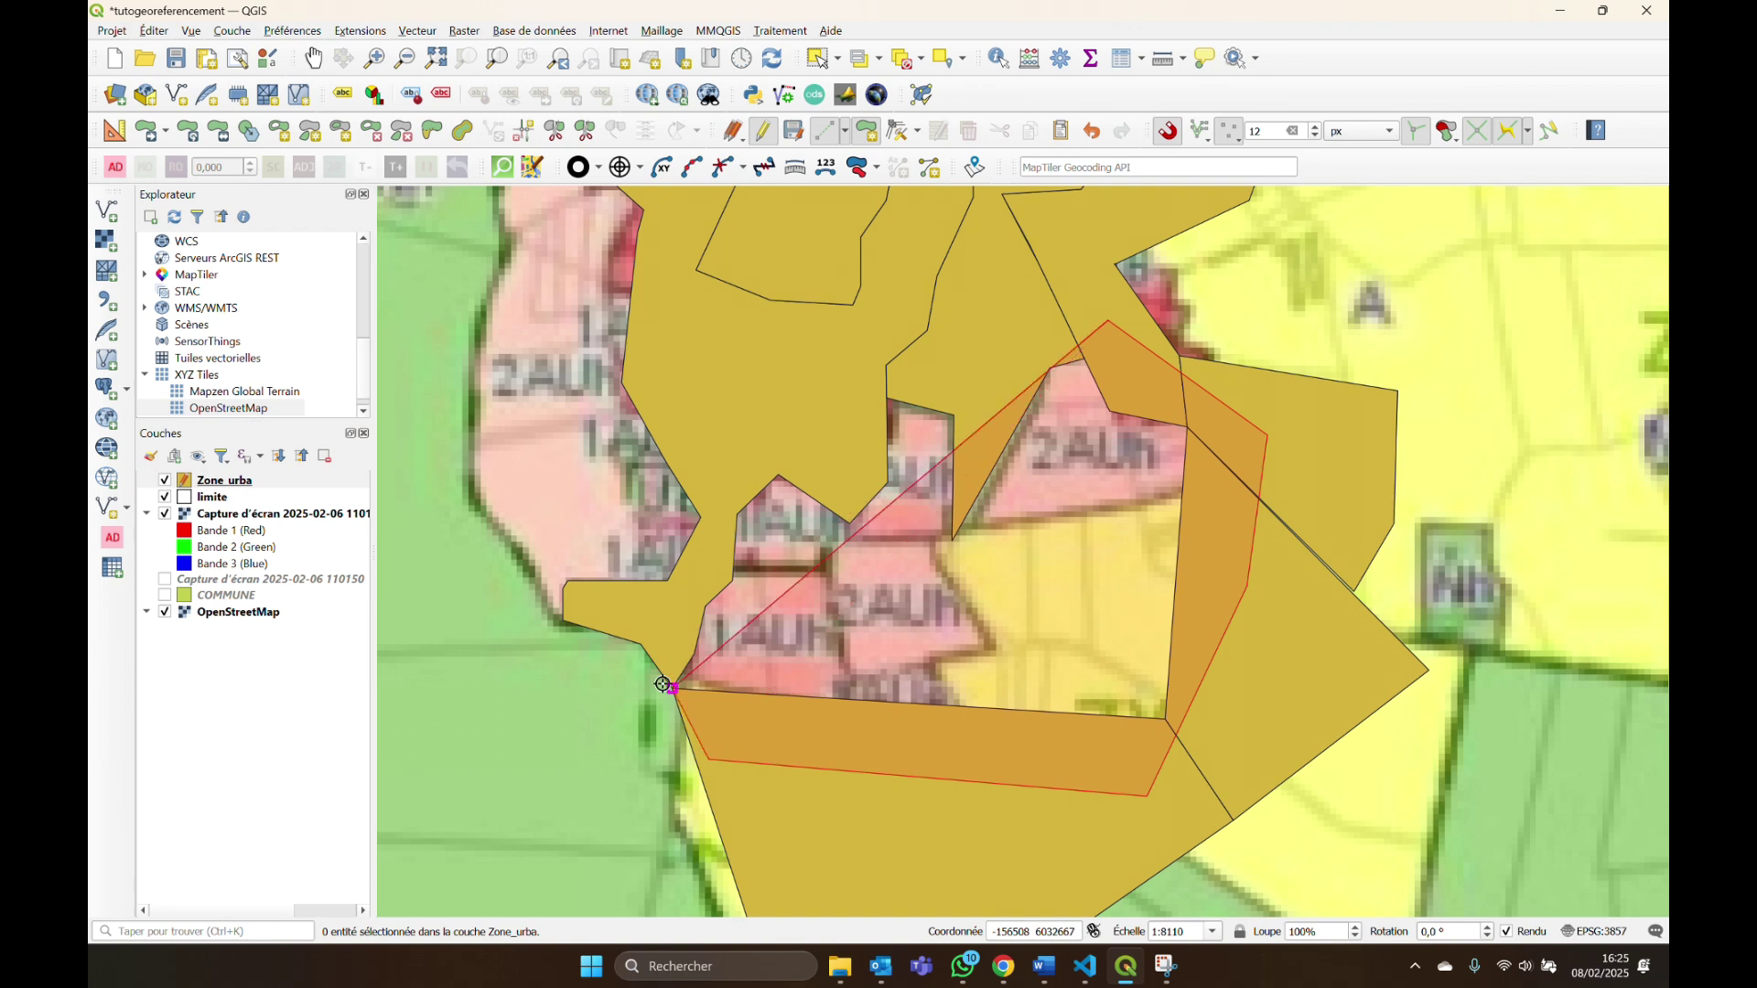
left_click(660, 606)
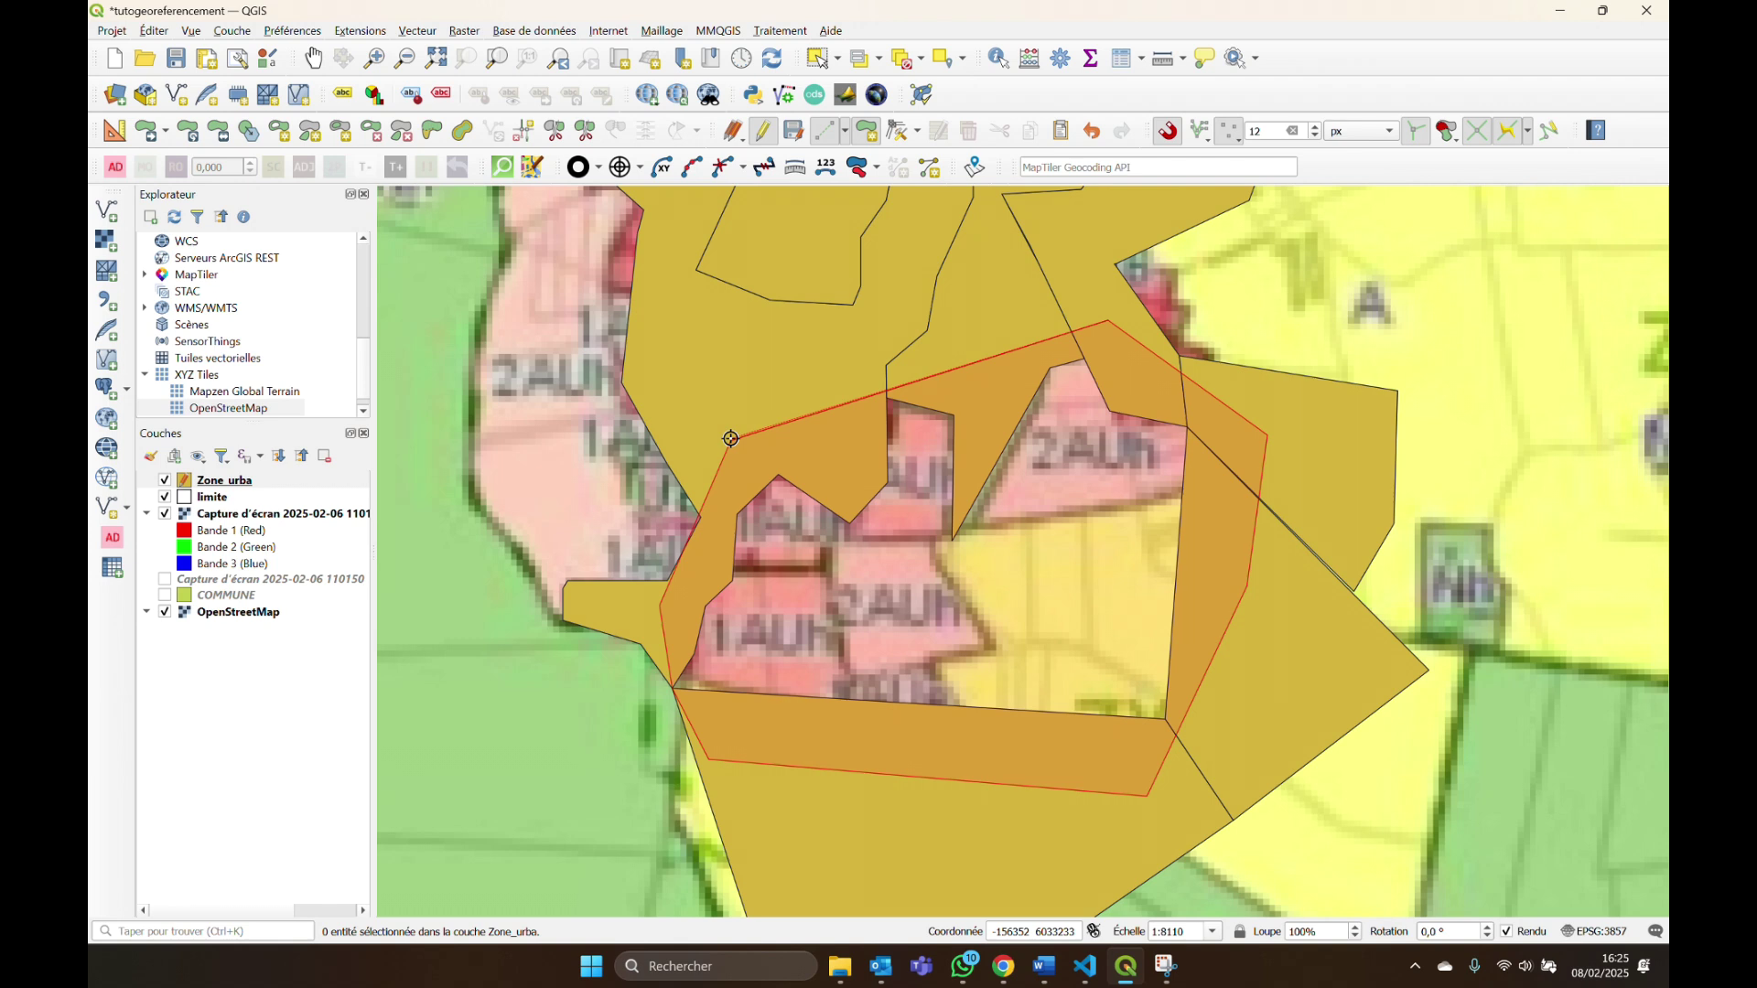
left_click(731, 438)
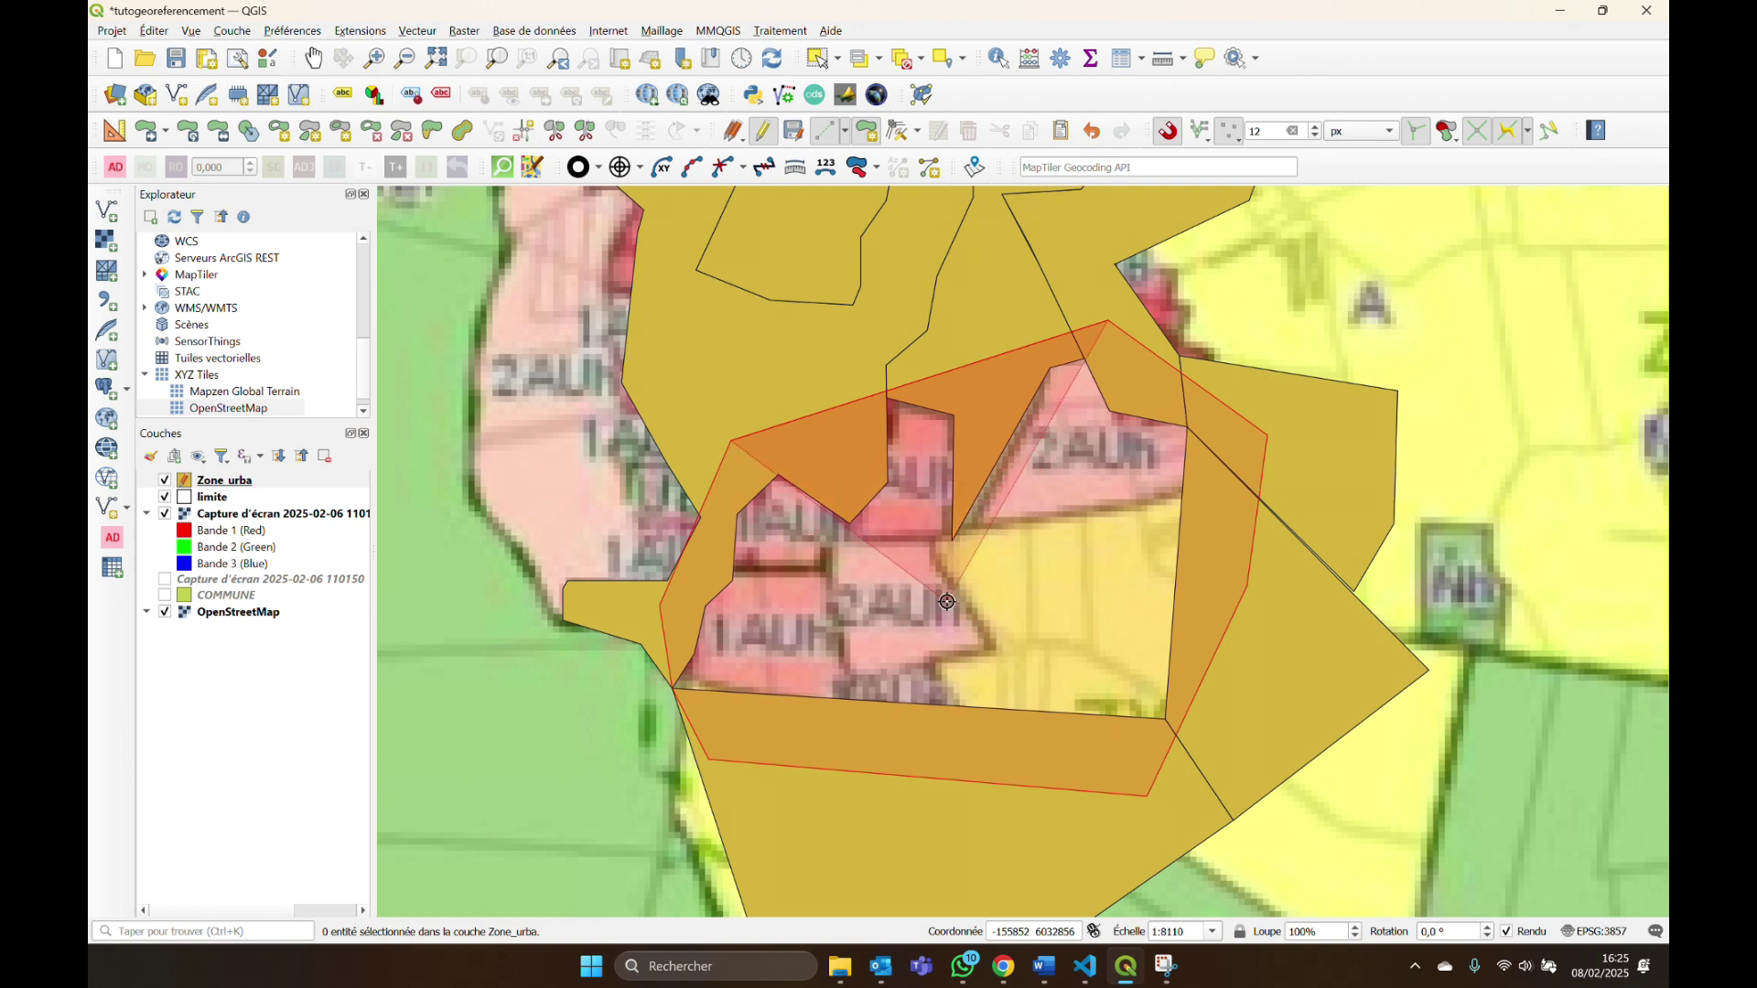
right_click(754, 446)
left_click(1544, 619)
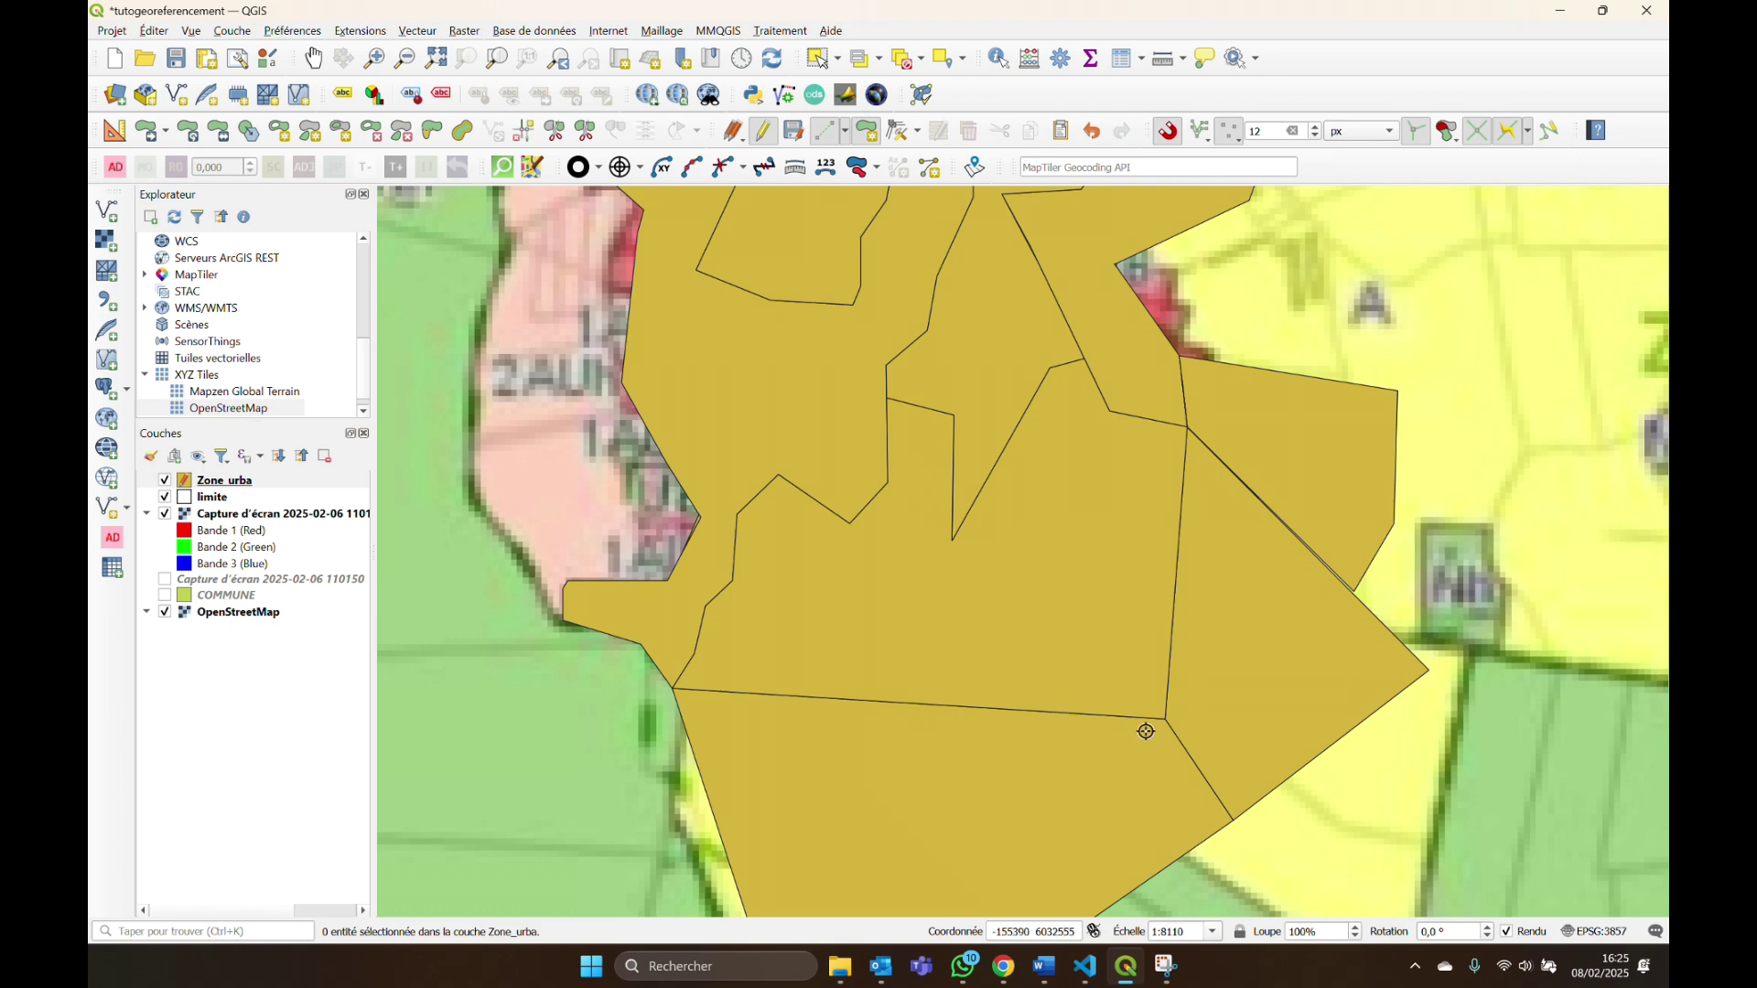
Examine the gap-filling polygon's shared edges and the boundary between the two eastern polygons up close for overlaps and slivers.
scroll(1101, 703, "up", 3)
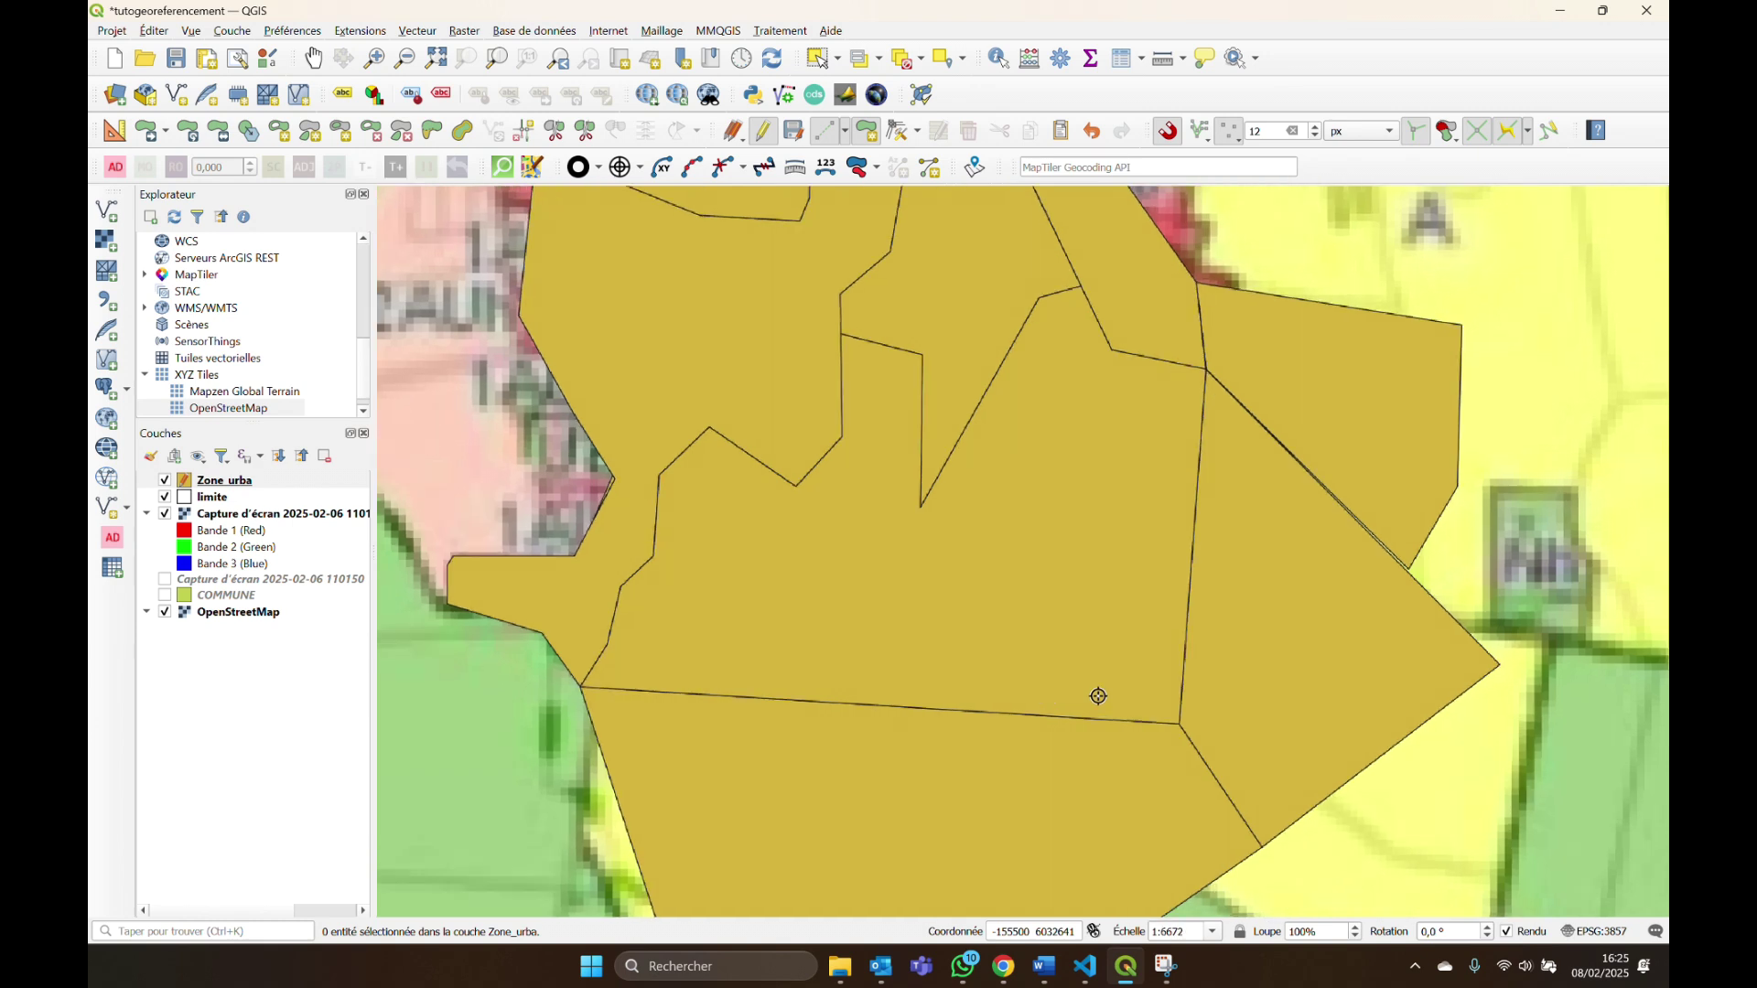
scroll(1102, 710, "up", 4)
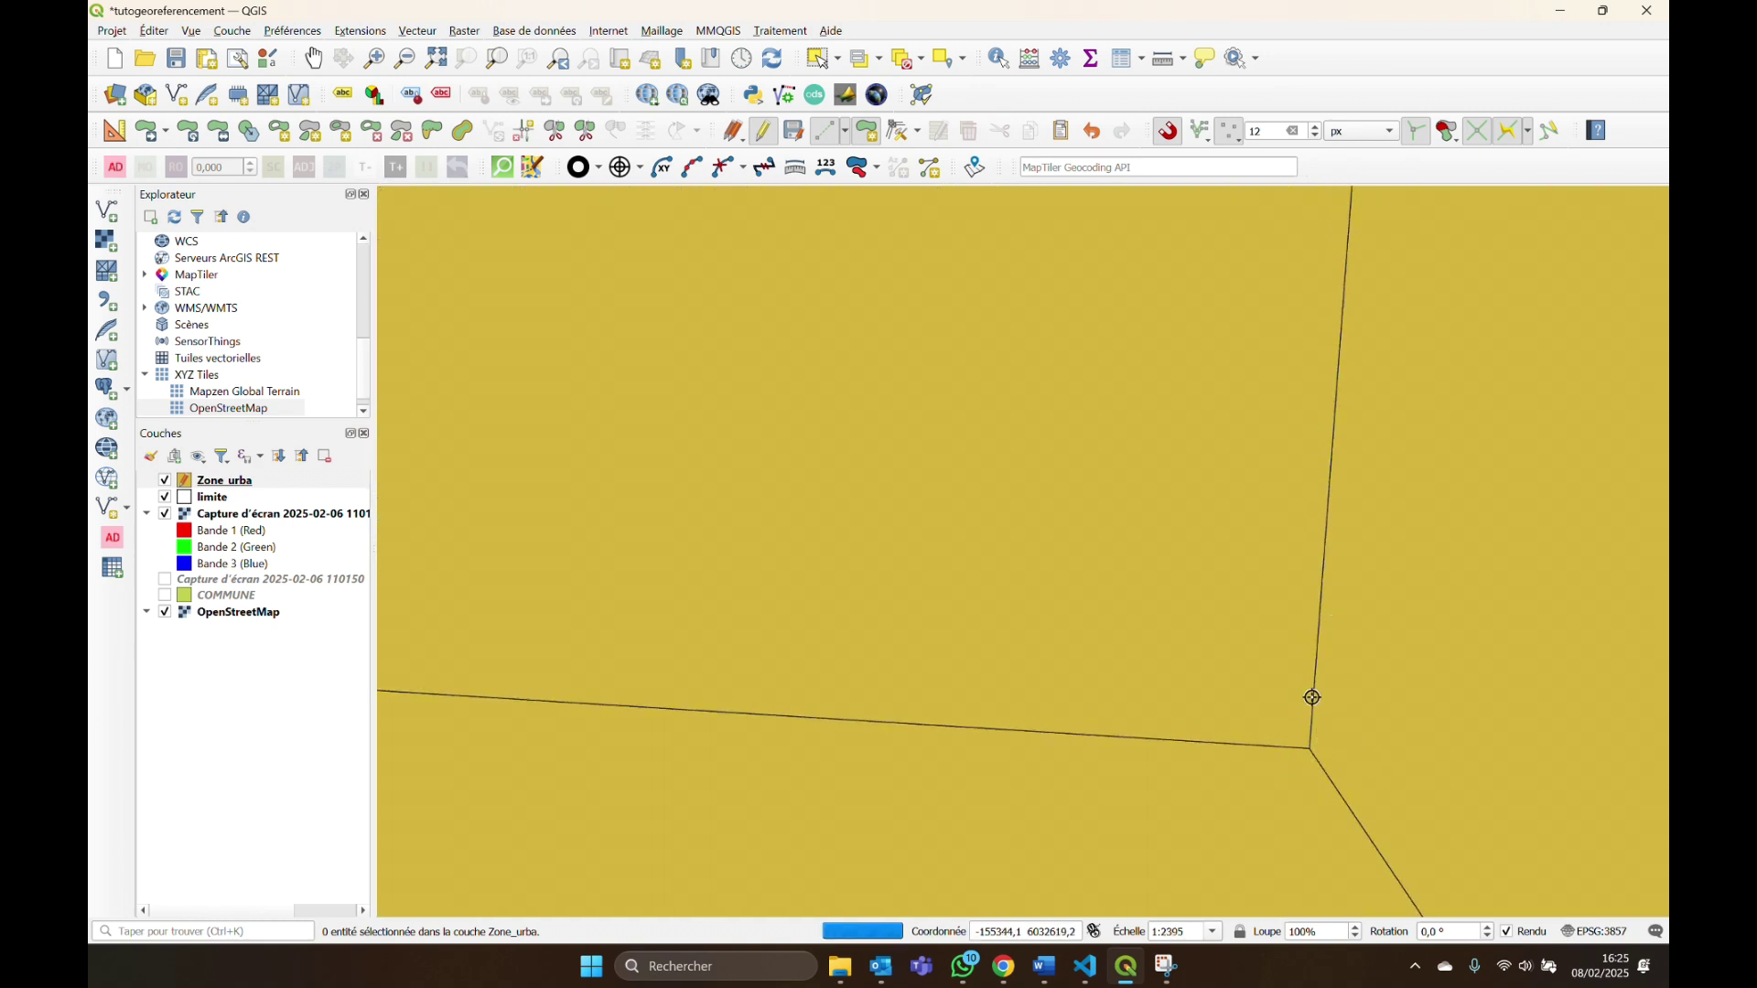
scroll(1327, 728, "up", 3)
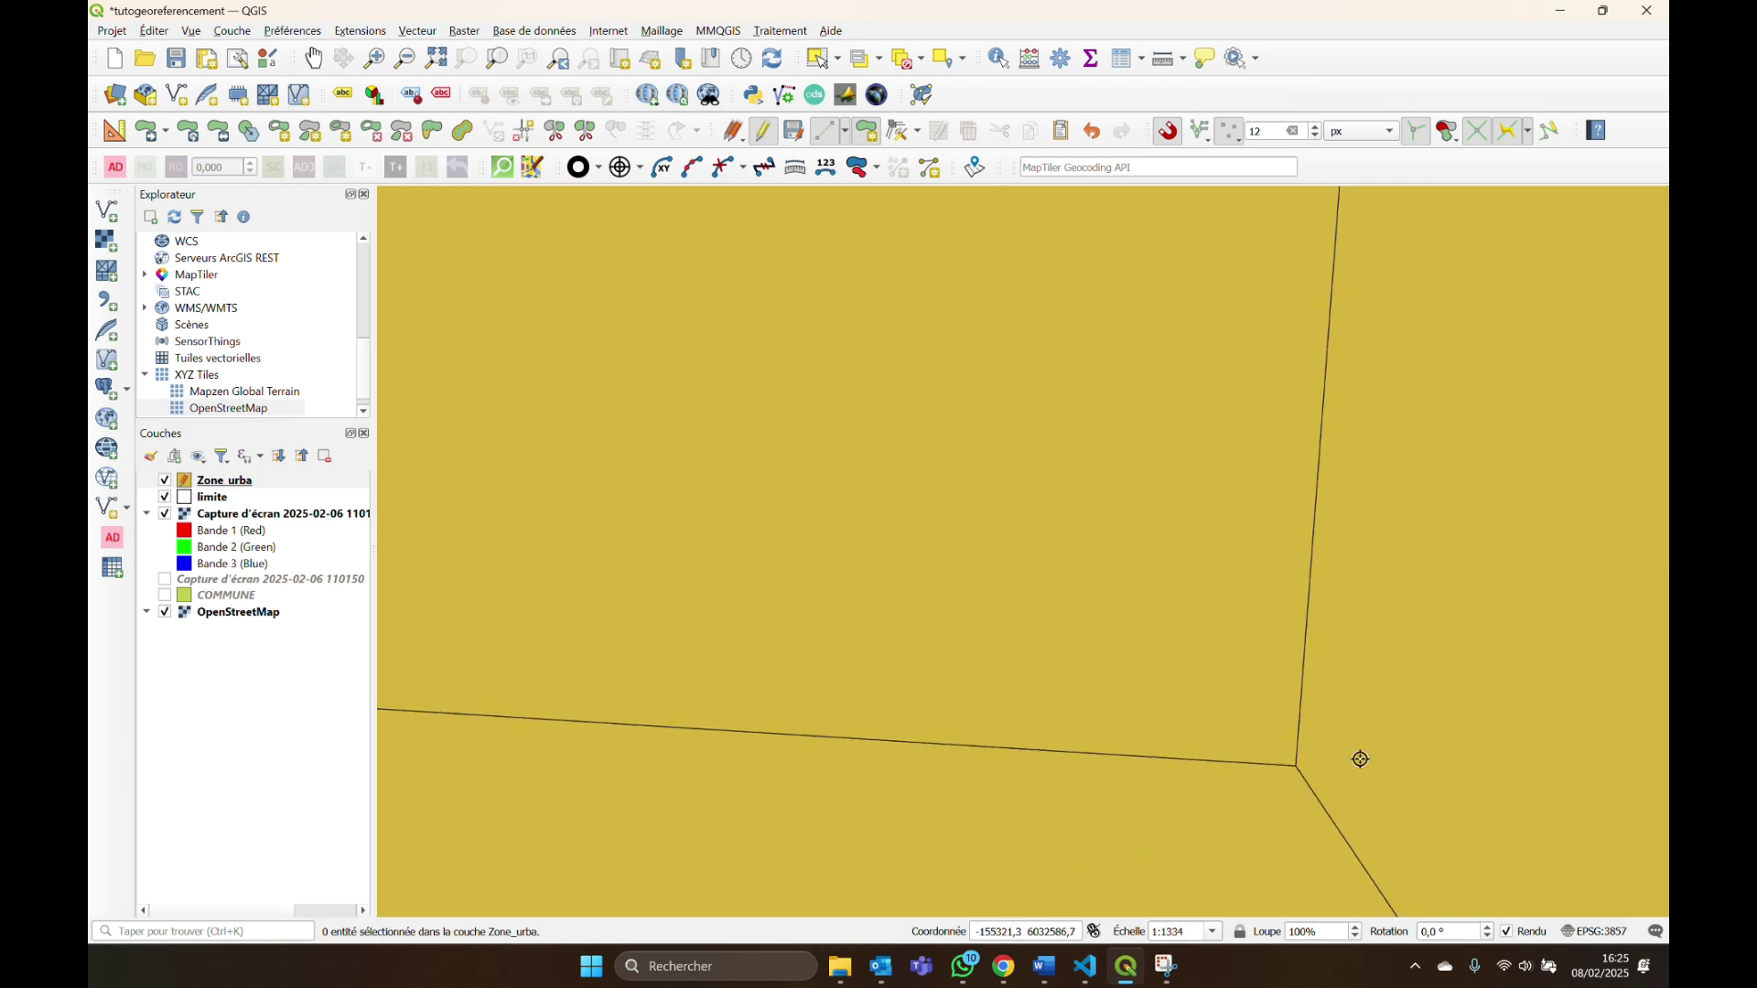
scroll(1338, 757, "down", 10)
scroll(1318, 746, "up", 4)
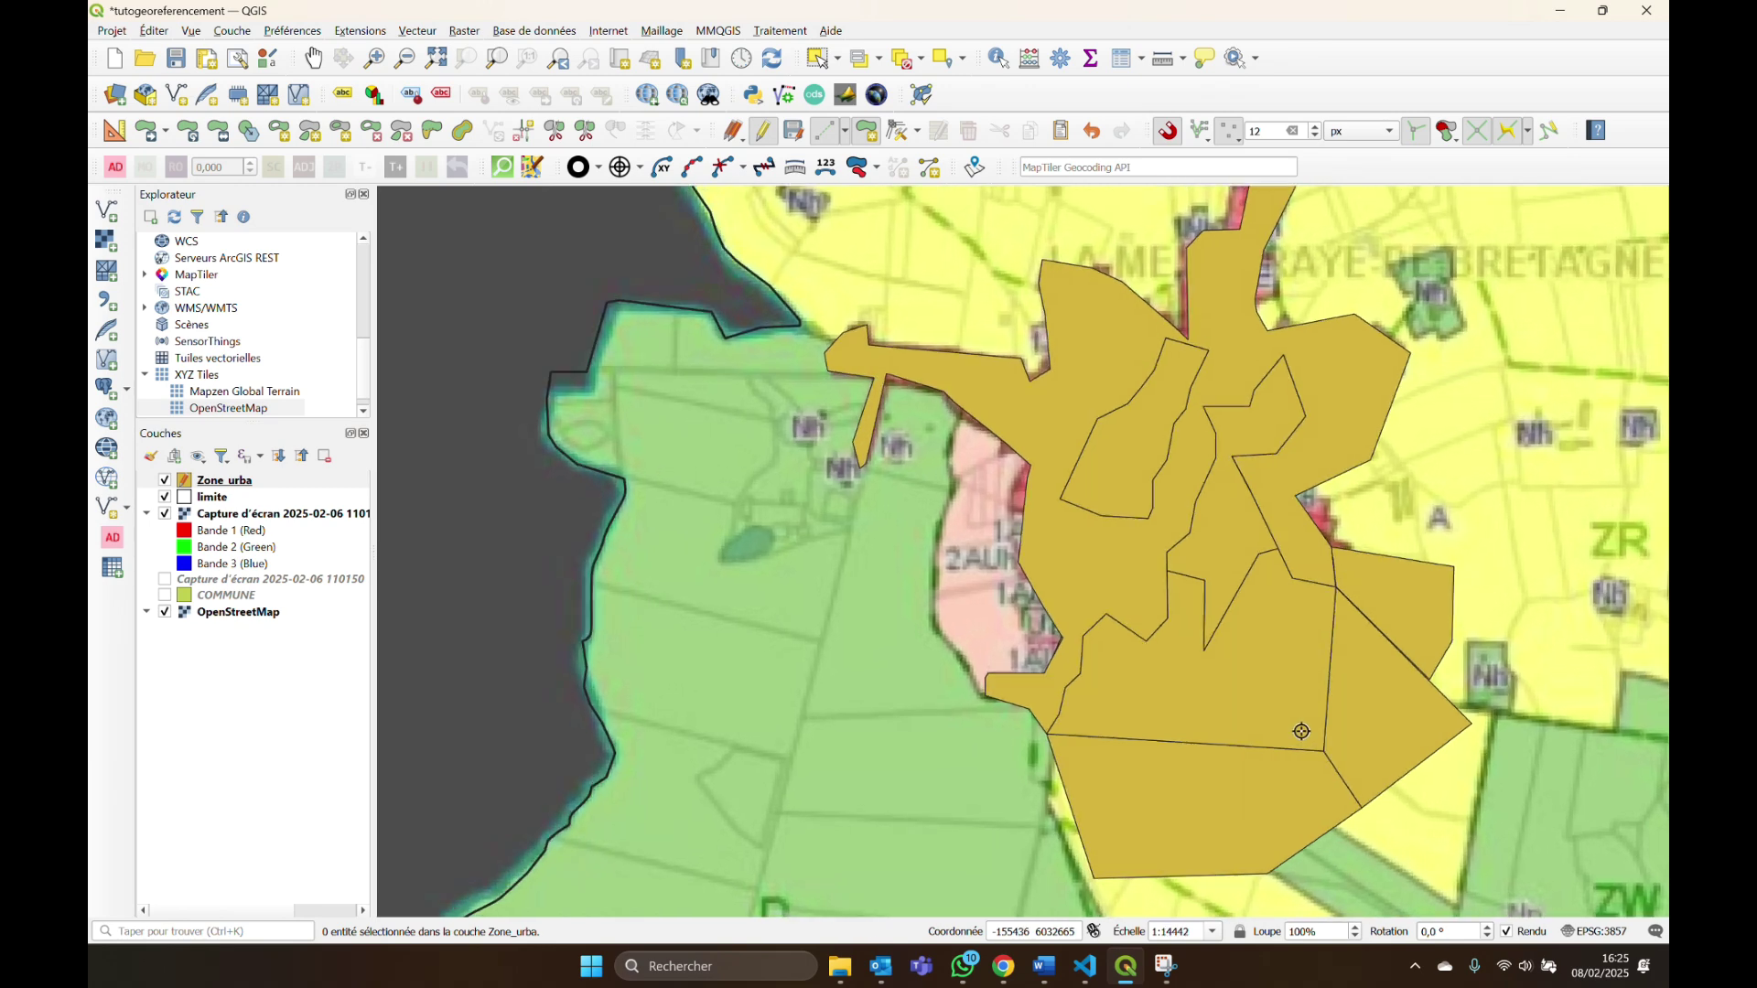
scroll(1303, 726, "up", 2)
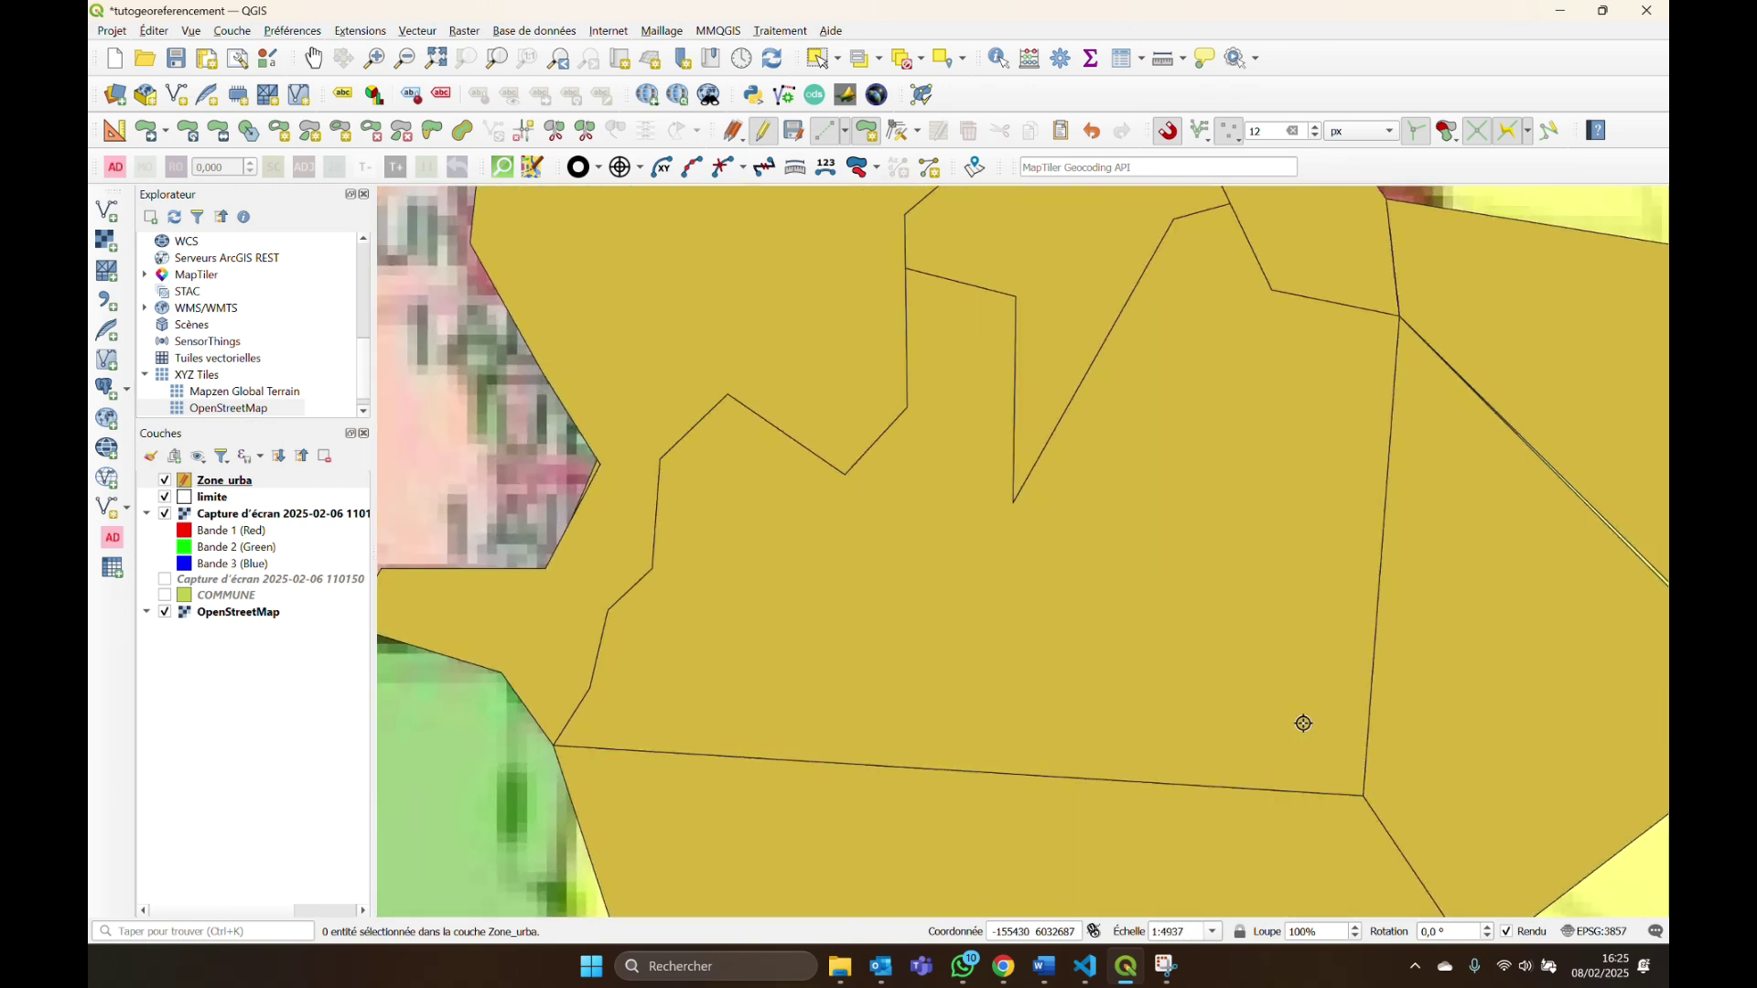
scroll(703, 322, "up", 1)
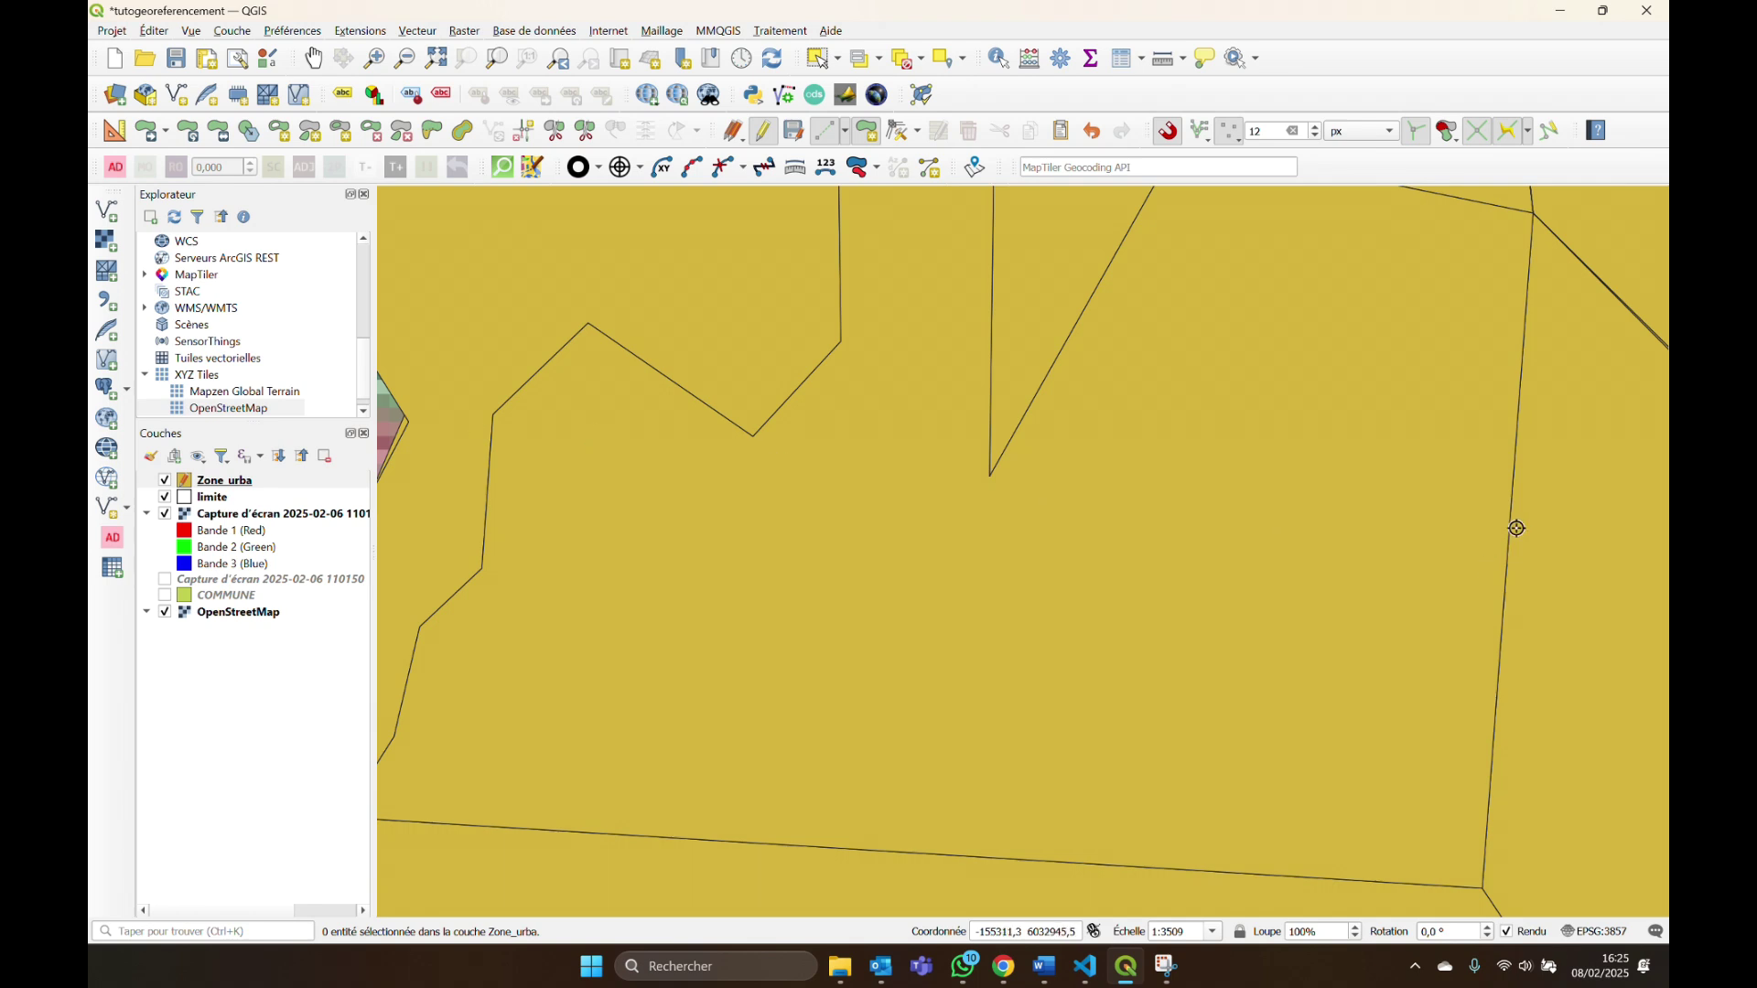
scroll(1501, 537, "down", 3)
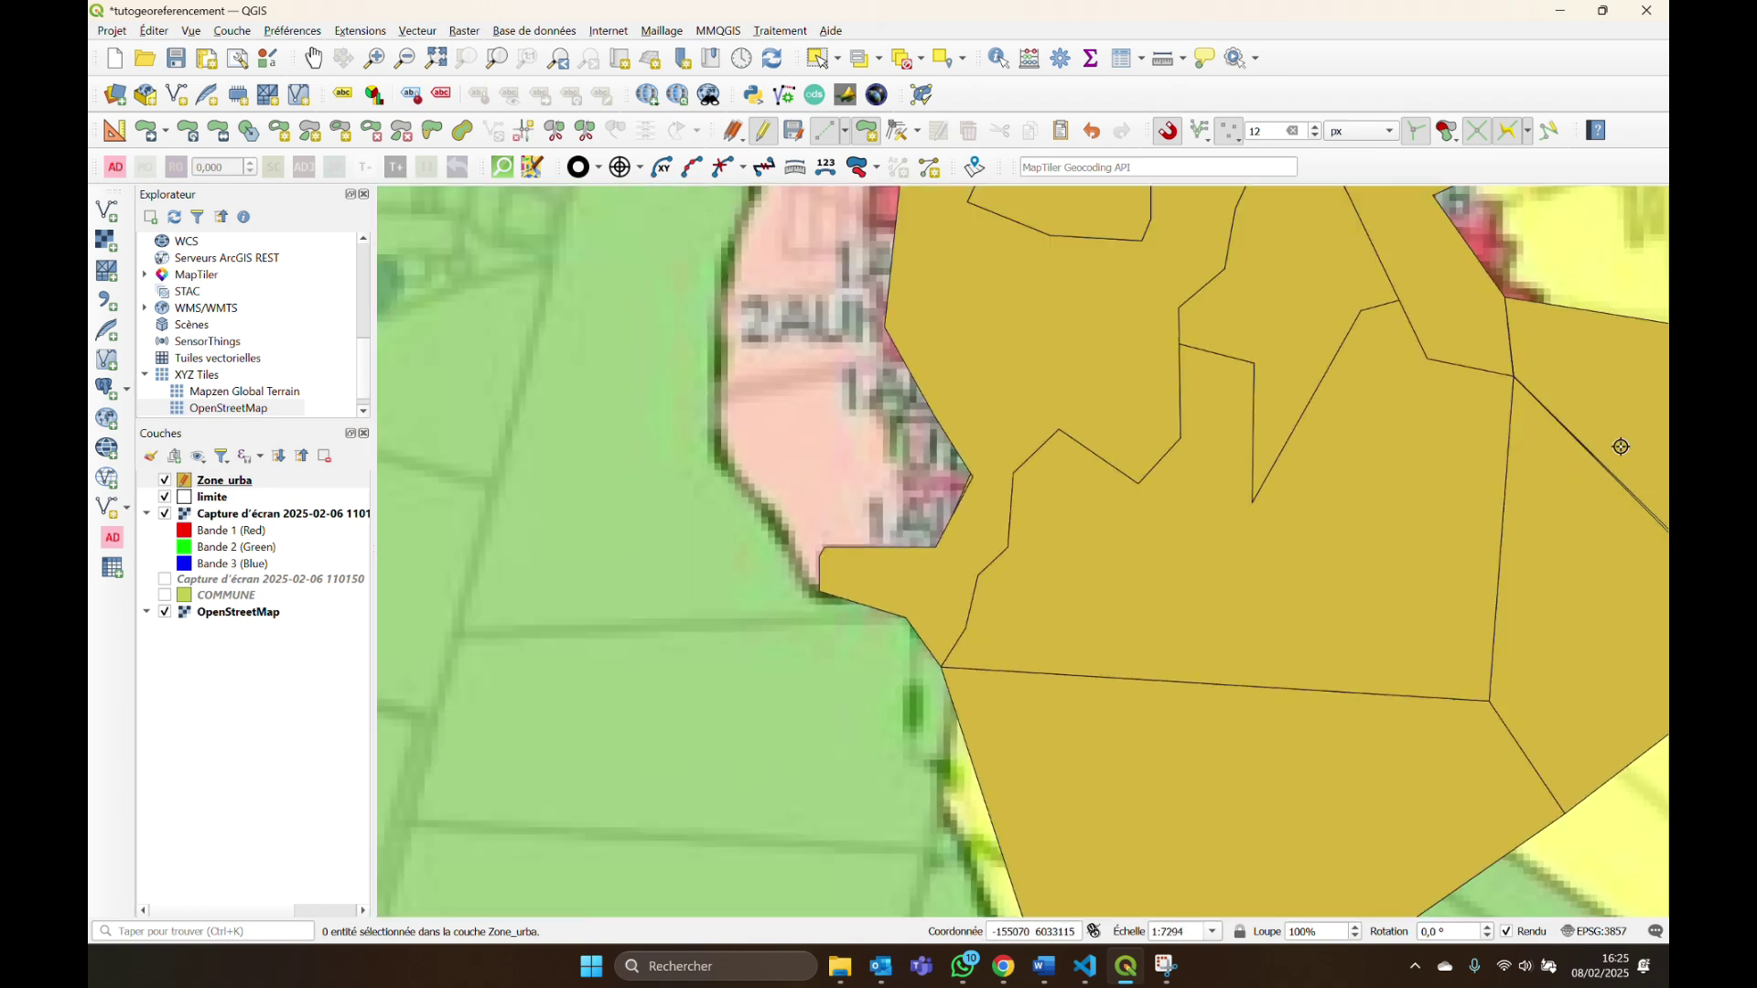
scroll(1623, 481, "up", 5)
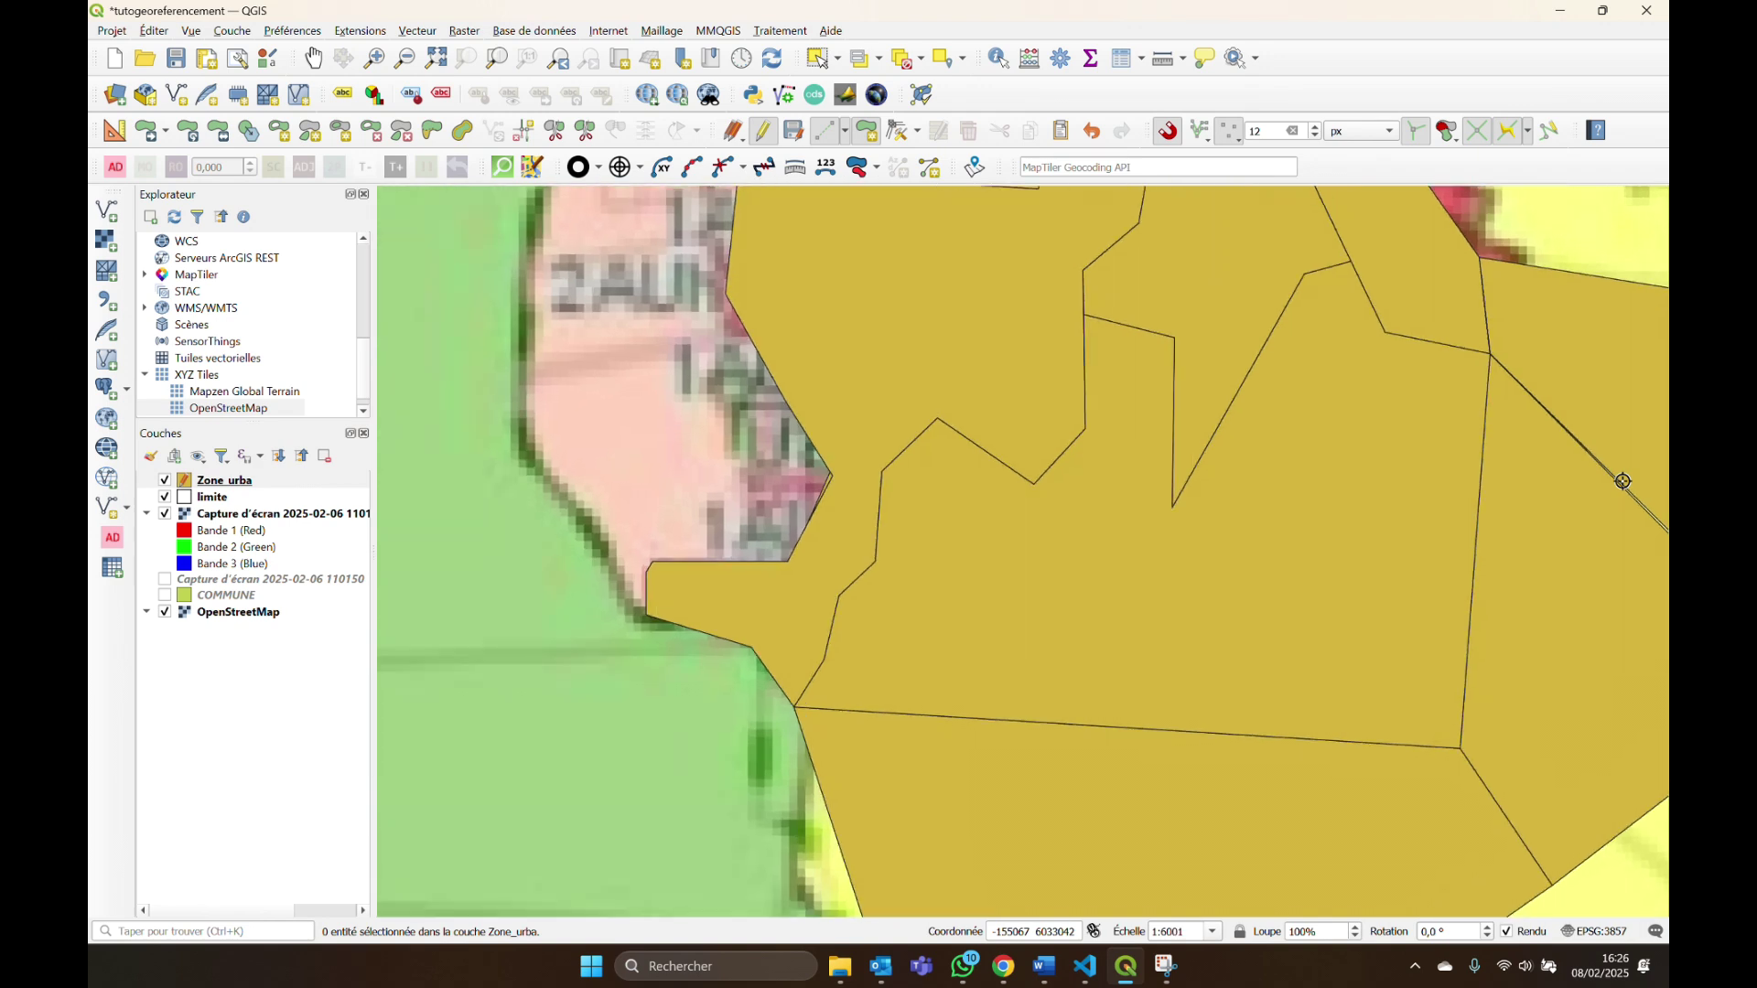
scroll(1613, 446, "up", 5)
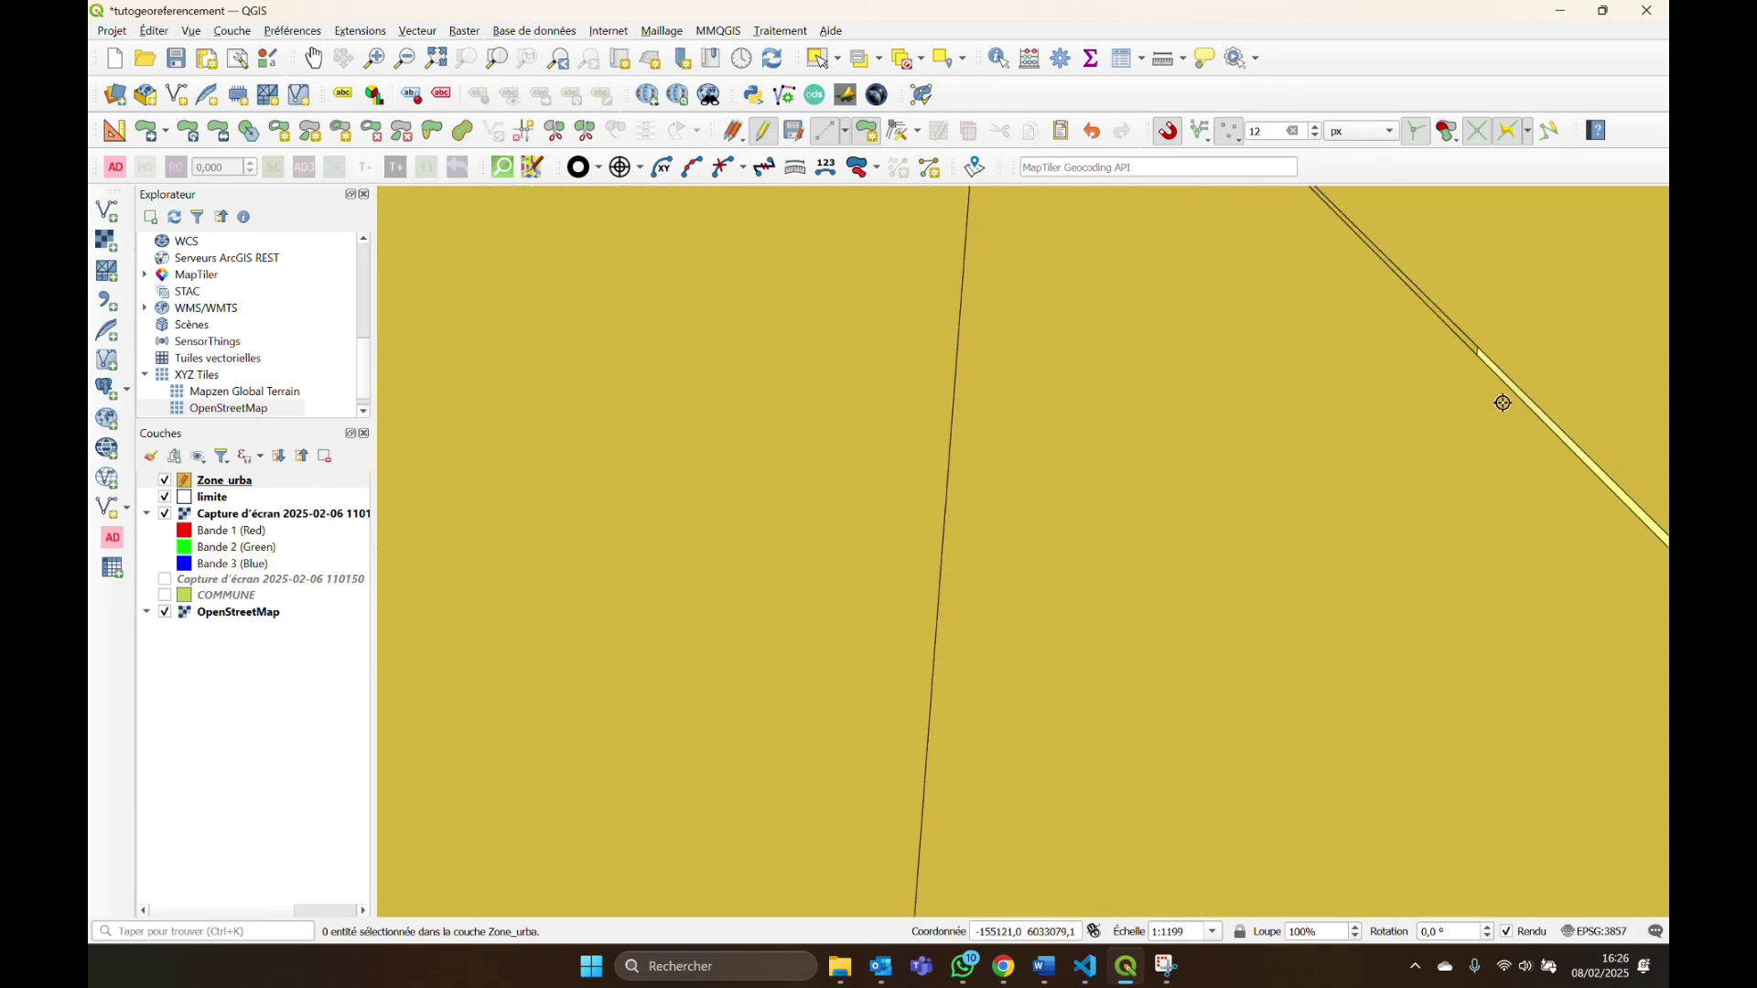
scroll(953, 552, "down", 6)
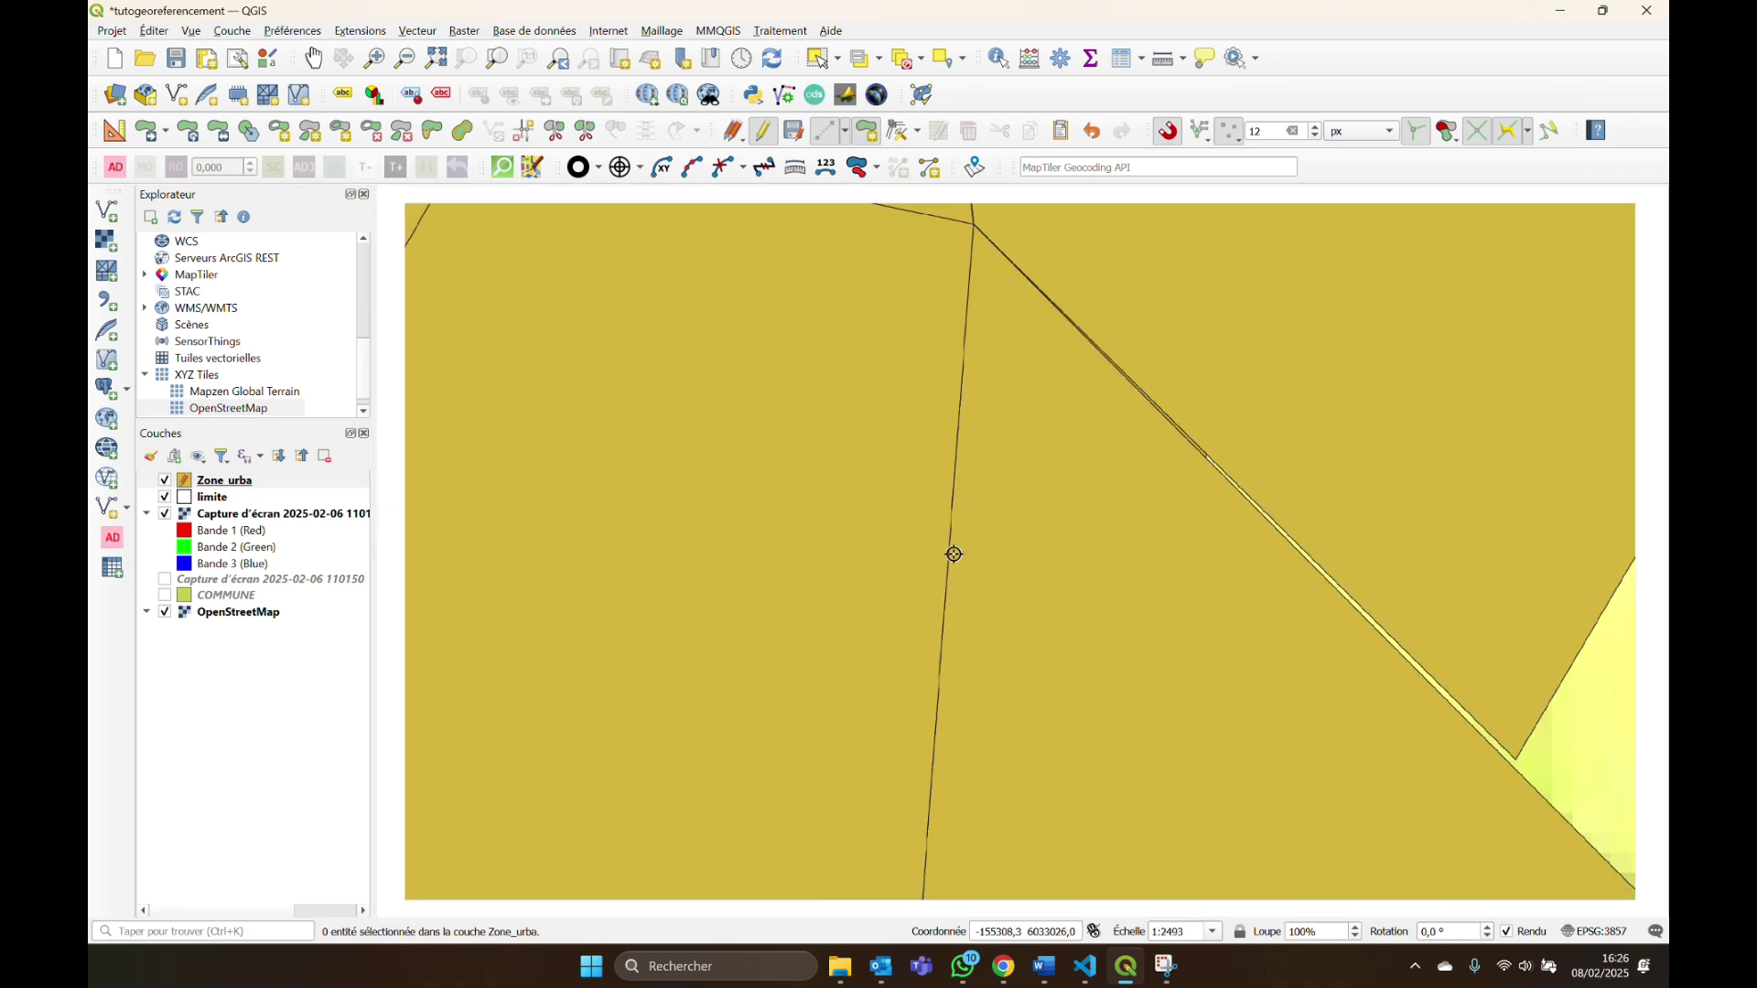
scroll(953, 553, "down", 8)
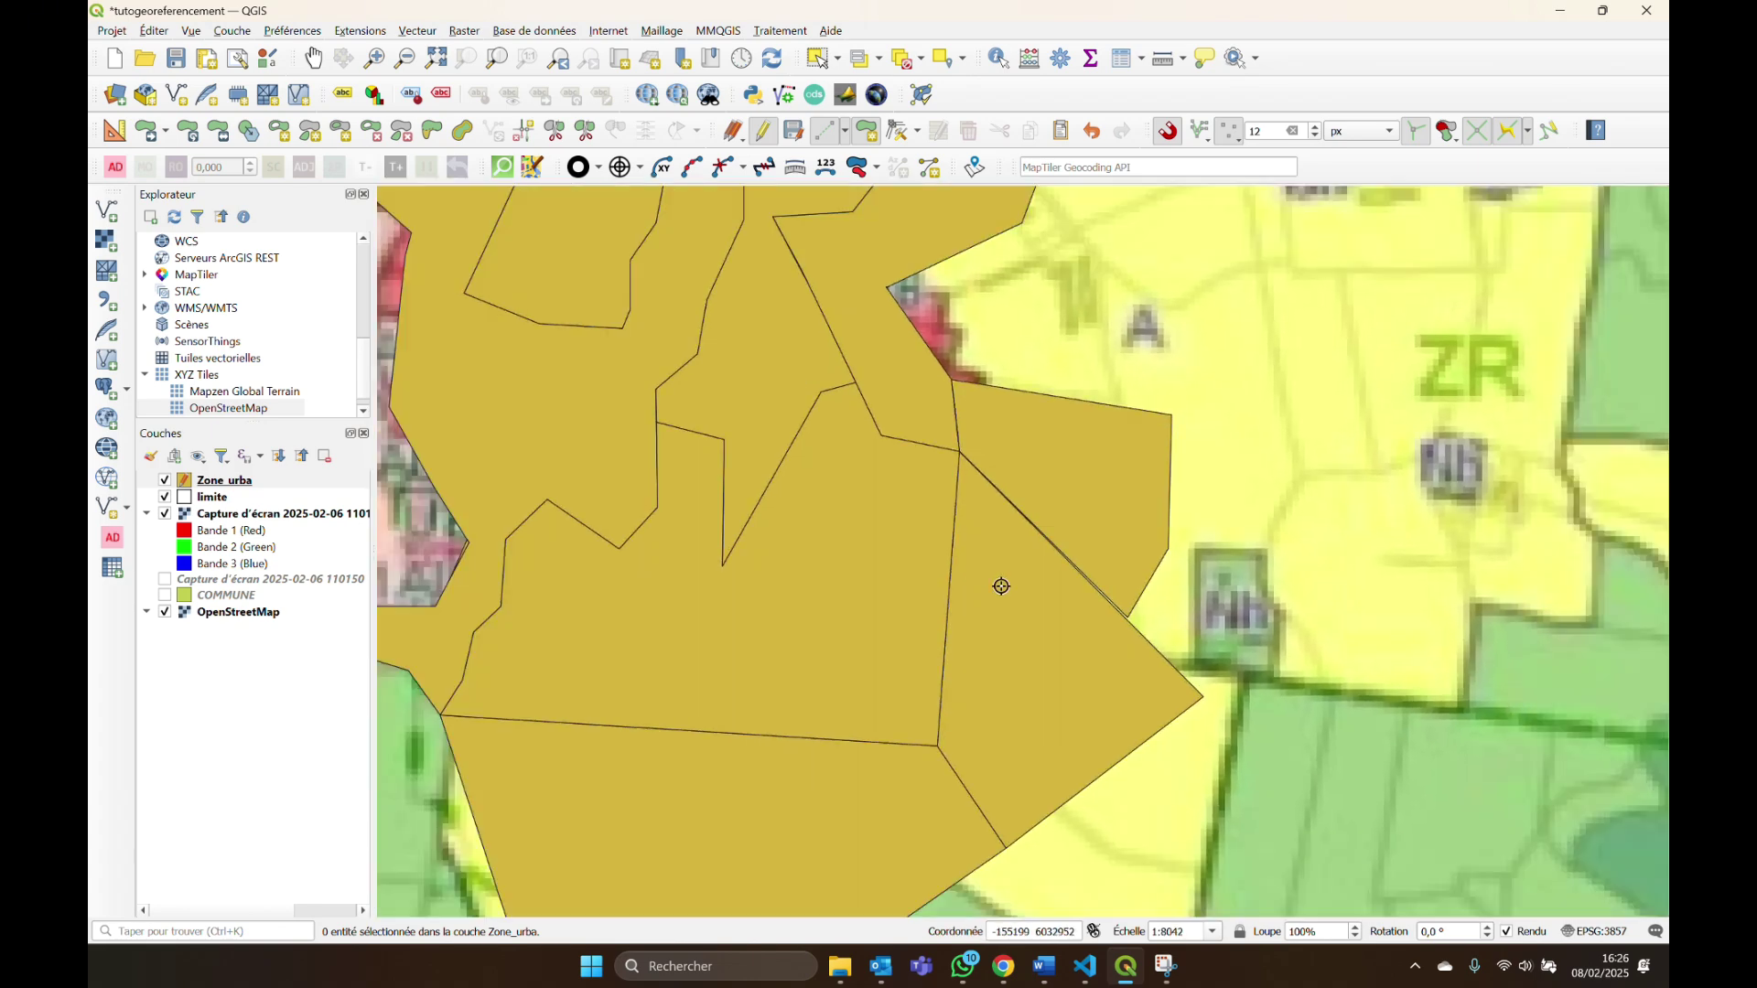
scroll(1274, 563, "down", 2)
scroll(901, 377, "down", 1)
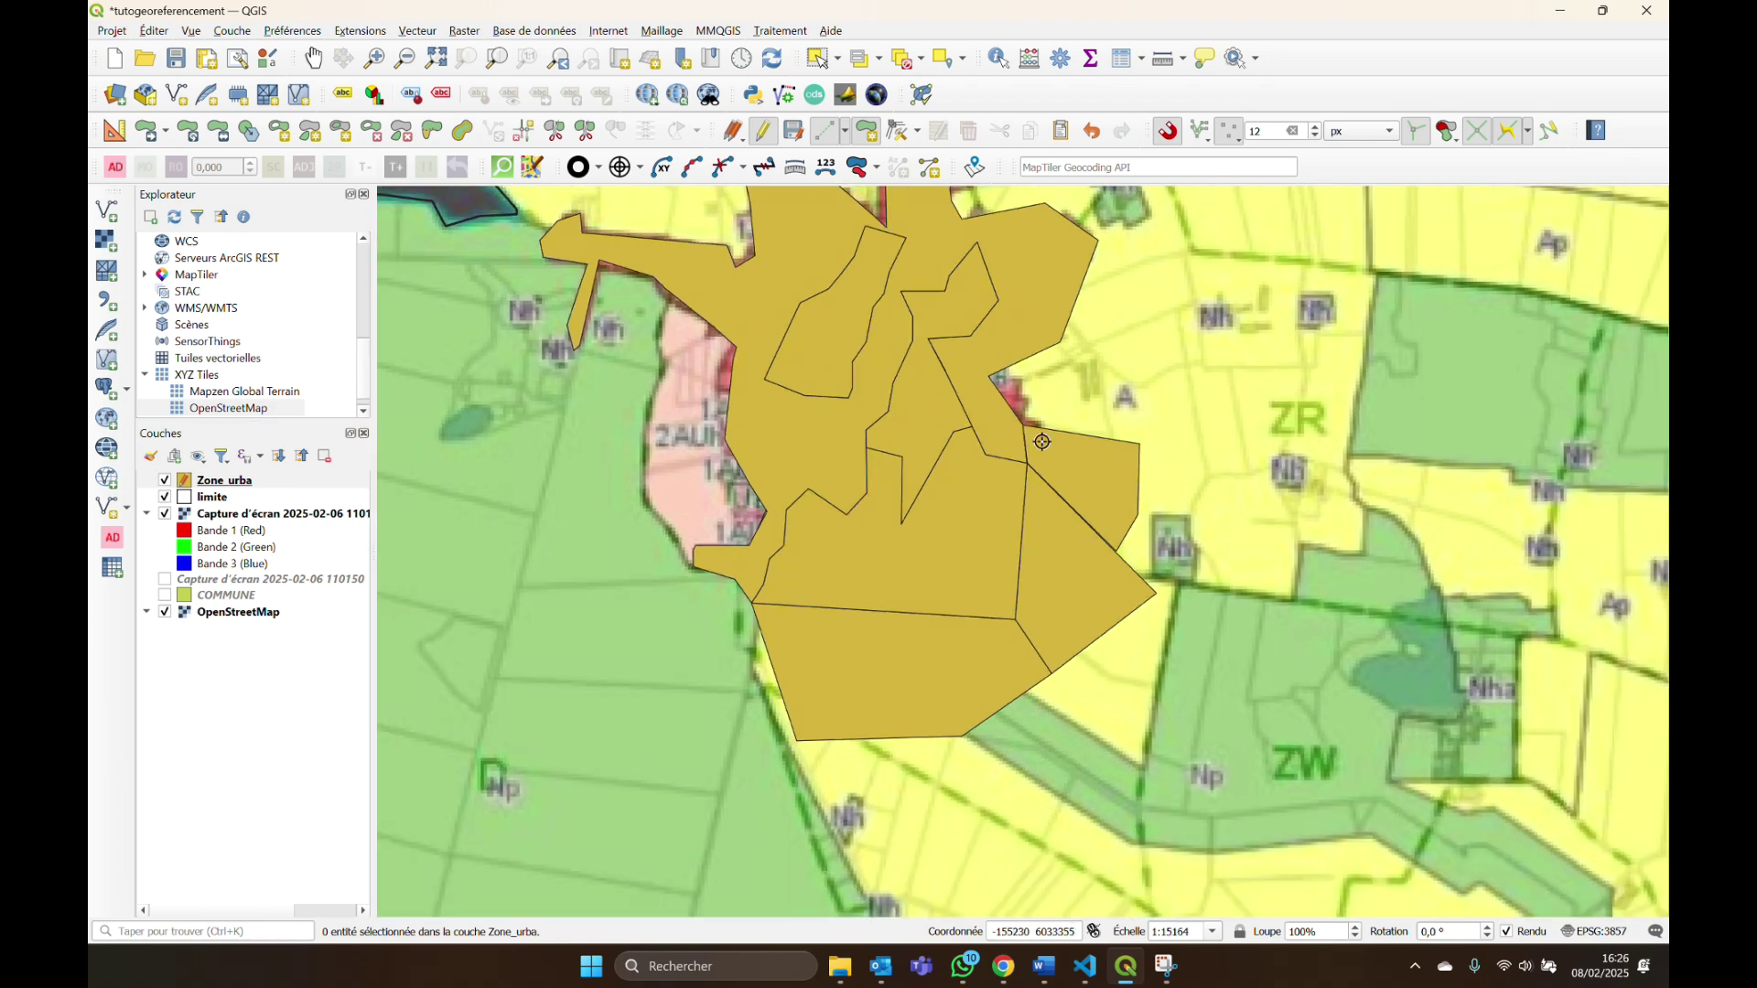
key("Up")
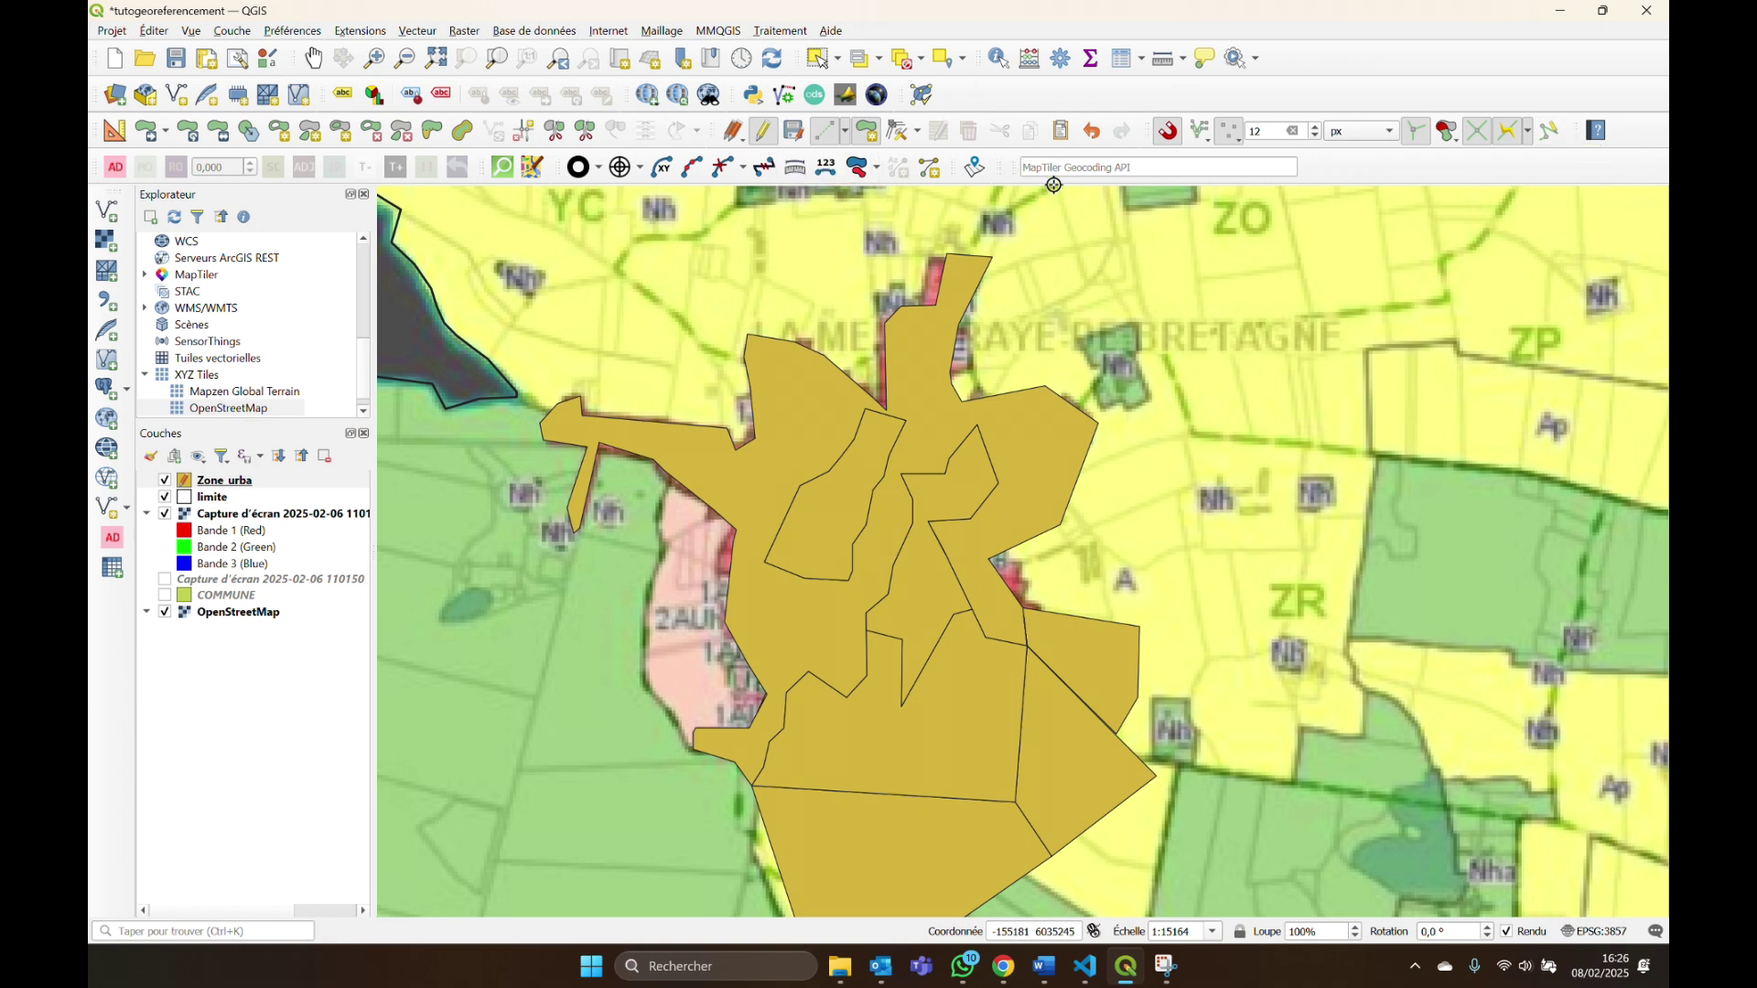
Undo the gap-filling polygon, redo it once to compare, and undo it again.
left_click(1093, 132)
left_click(1129, 134)
left_click(1094, 133)
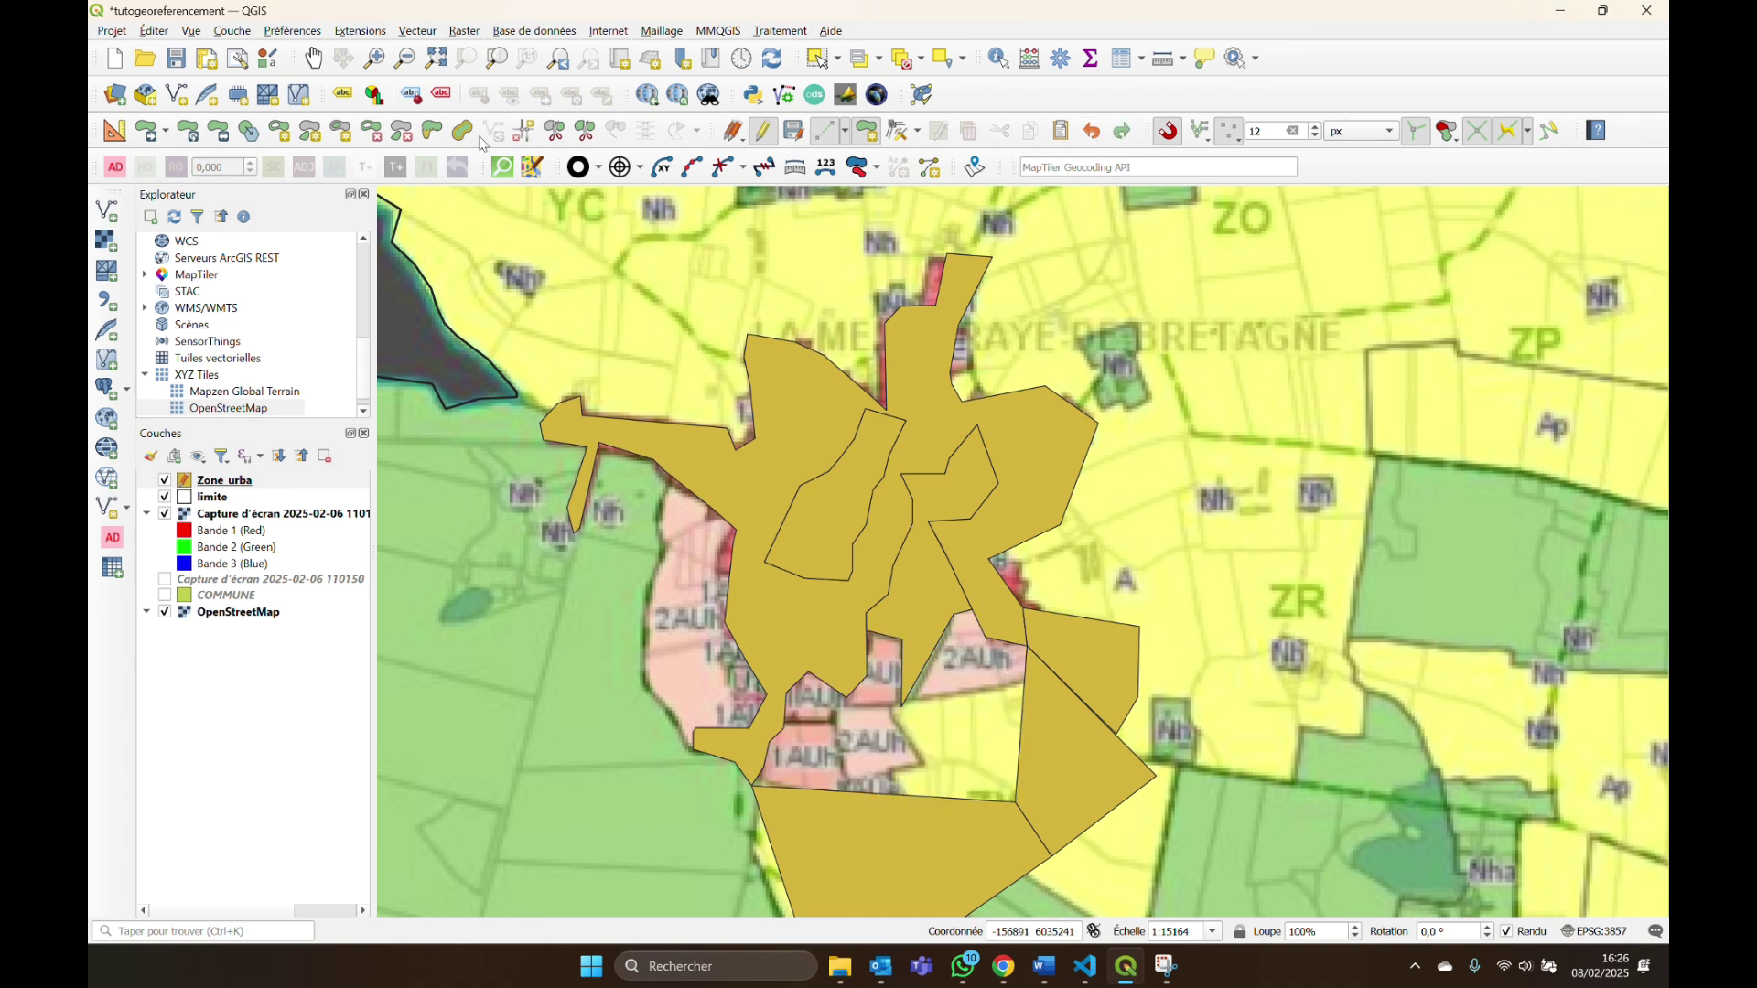